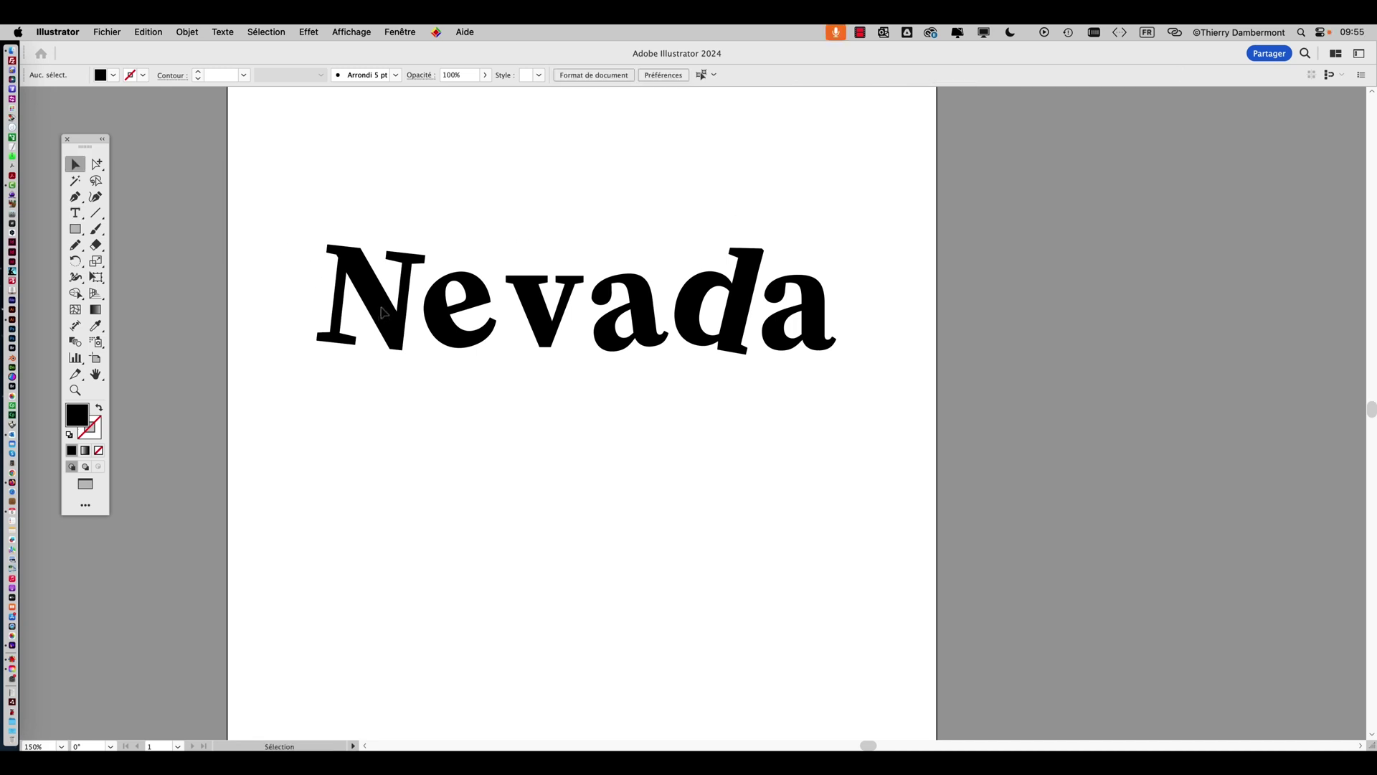
Add the point text "California" below the Nevada title in Source Serif Variable Bold
click(382, 312)
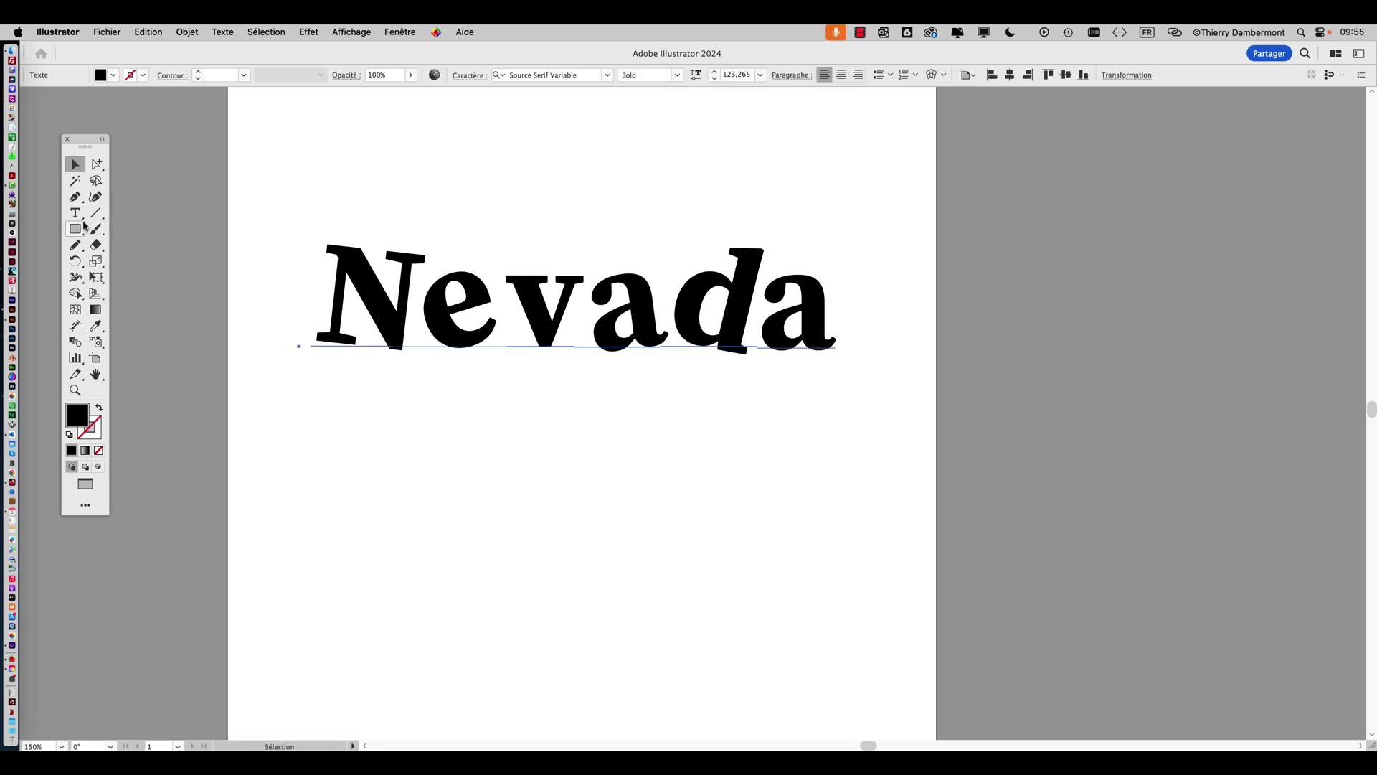
click(366, 510)
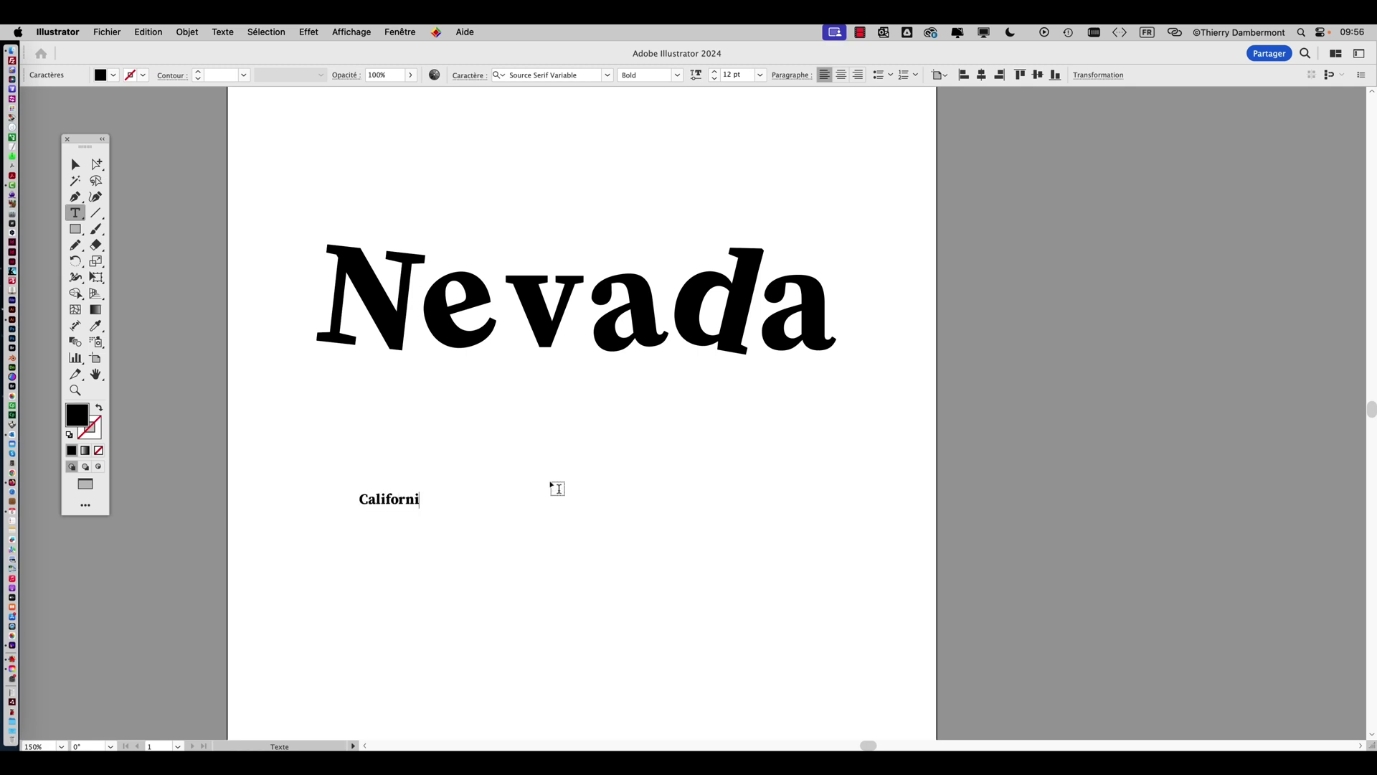
key(Escape)
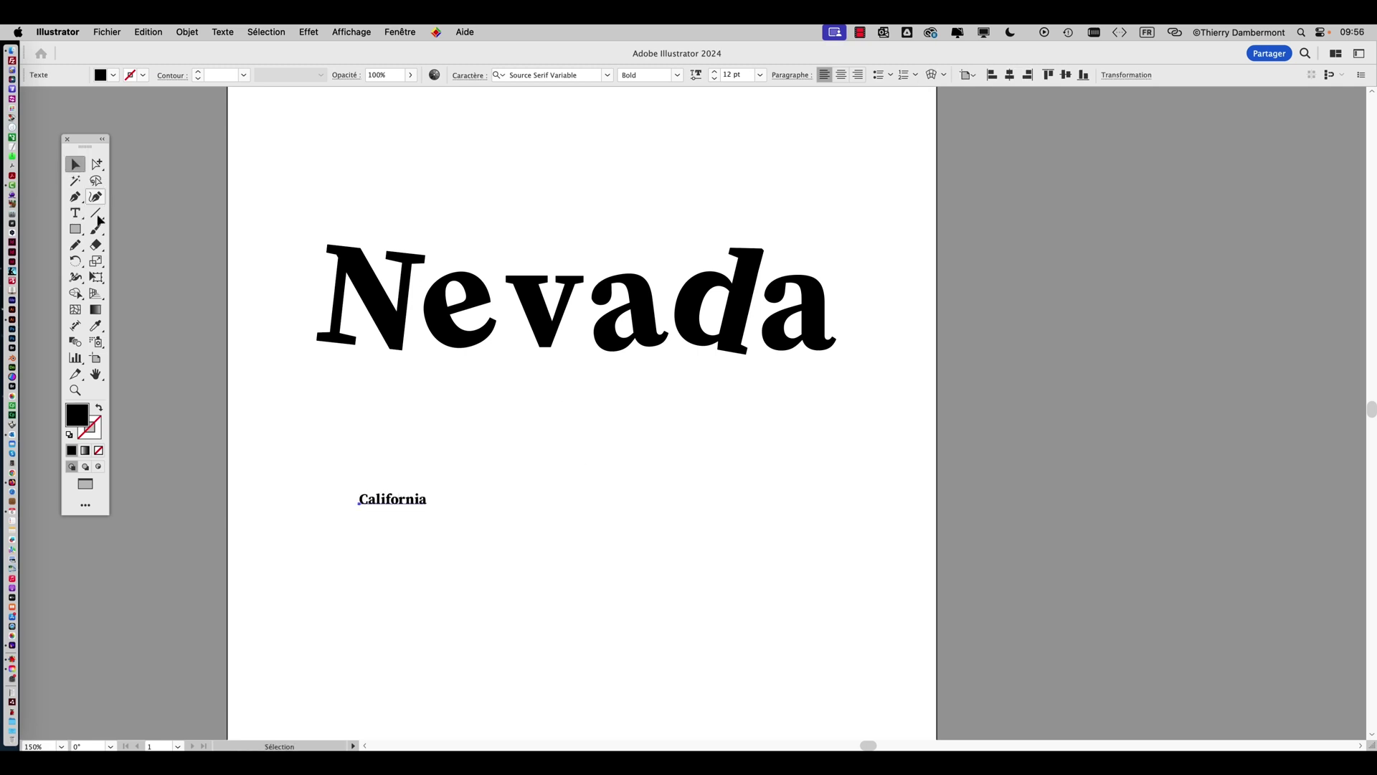
Enlarge the California text proportionally to about 100.8 pt and place it just beneath Nevada
click(97, 278)
drag(427, 511, 907, 632)
drag(695, 587, 613, 512)
key(v)
Open the Character settings beside the artboard and show their full options, including character rotation
key(super+t)
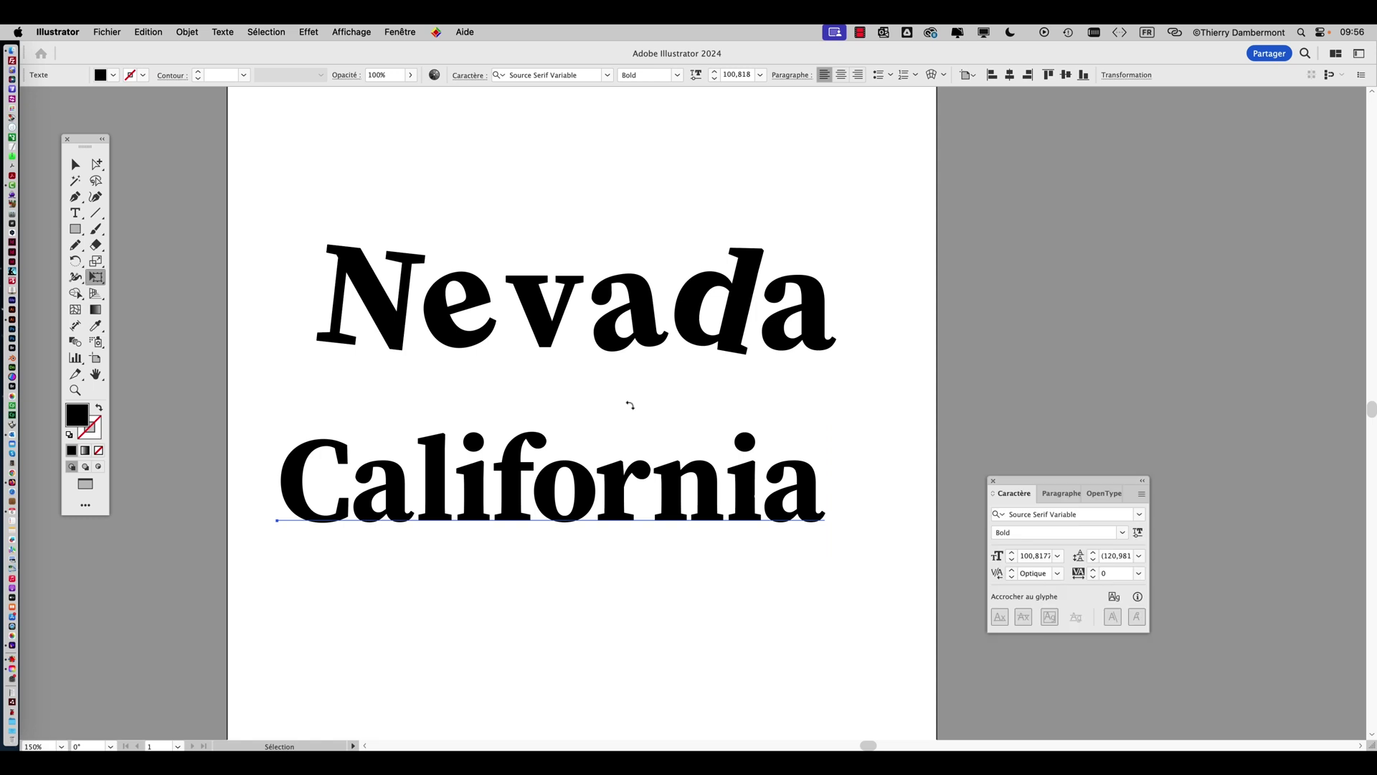
key(e)
drag(1056, 492, 951, 226)
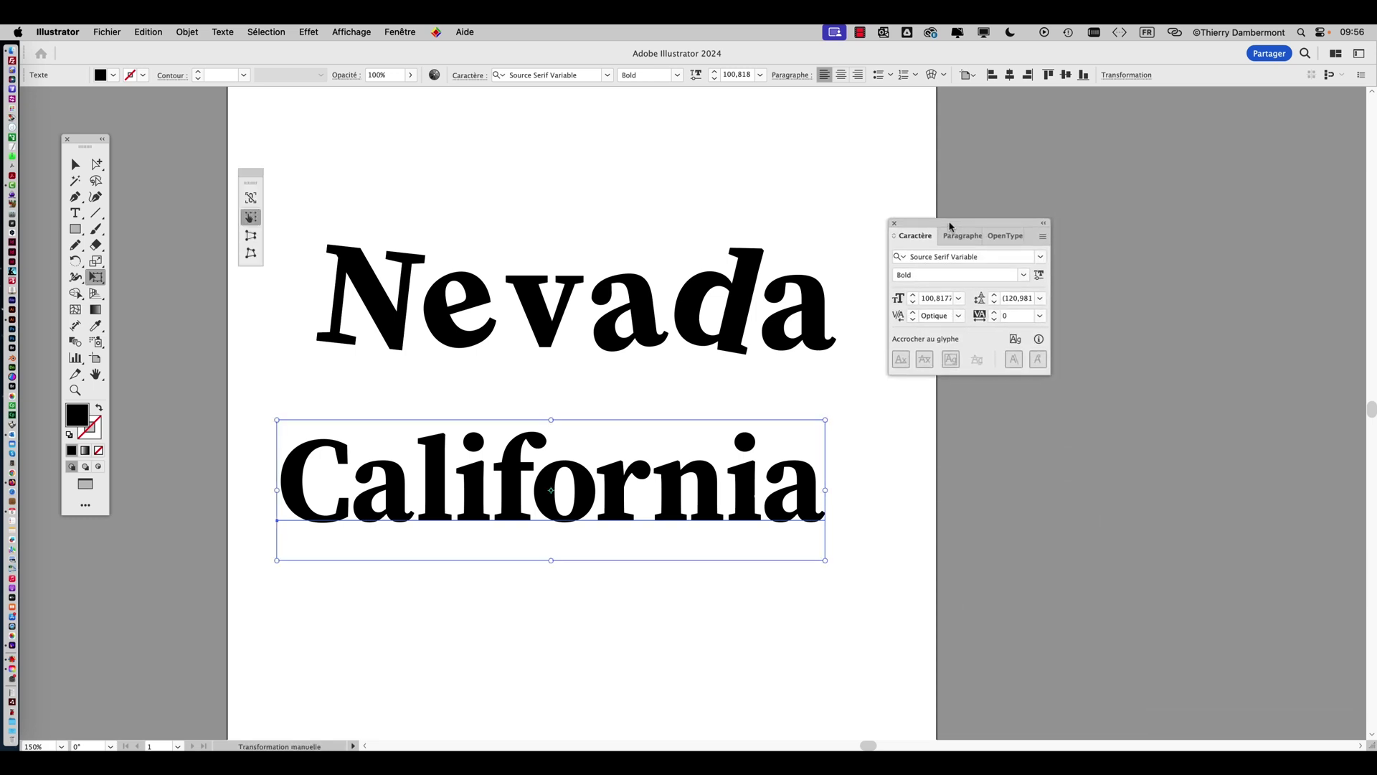
key(super+shift+a)
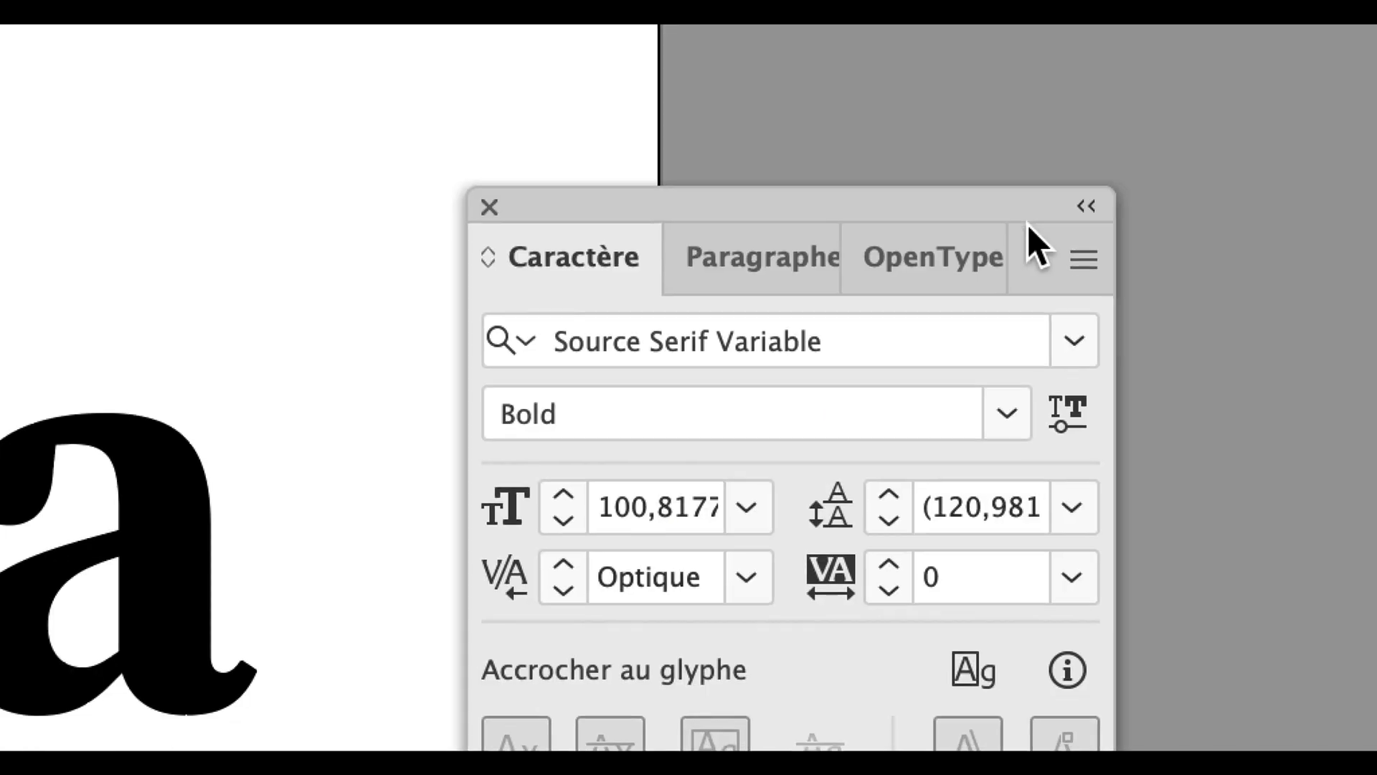
click(1044, 236)
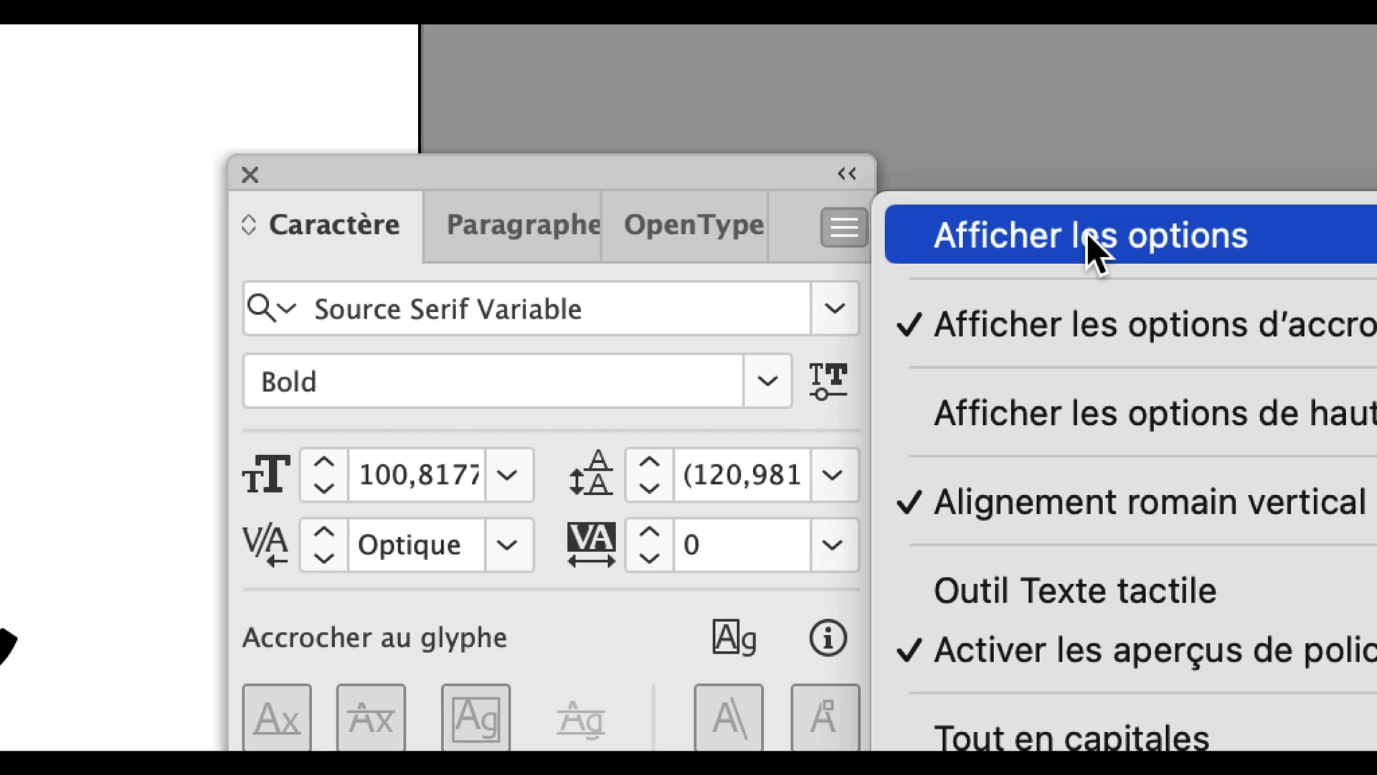
click(1087, 236)
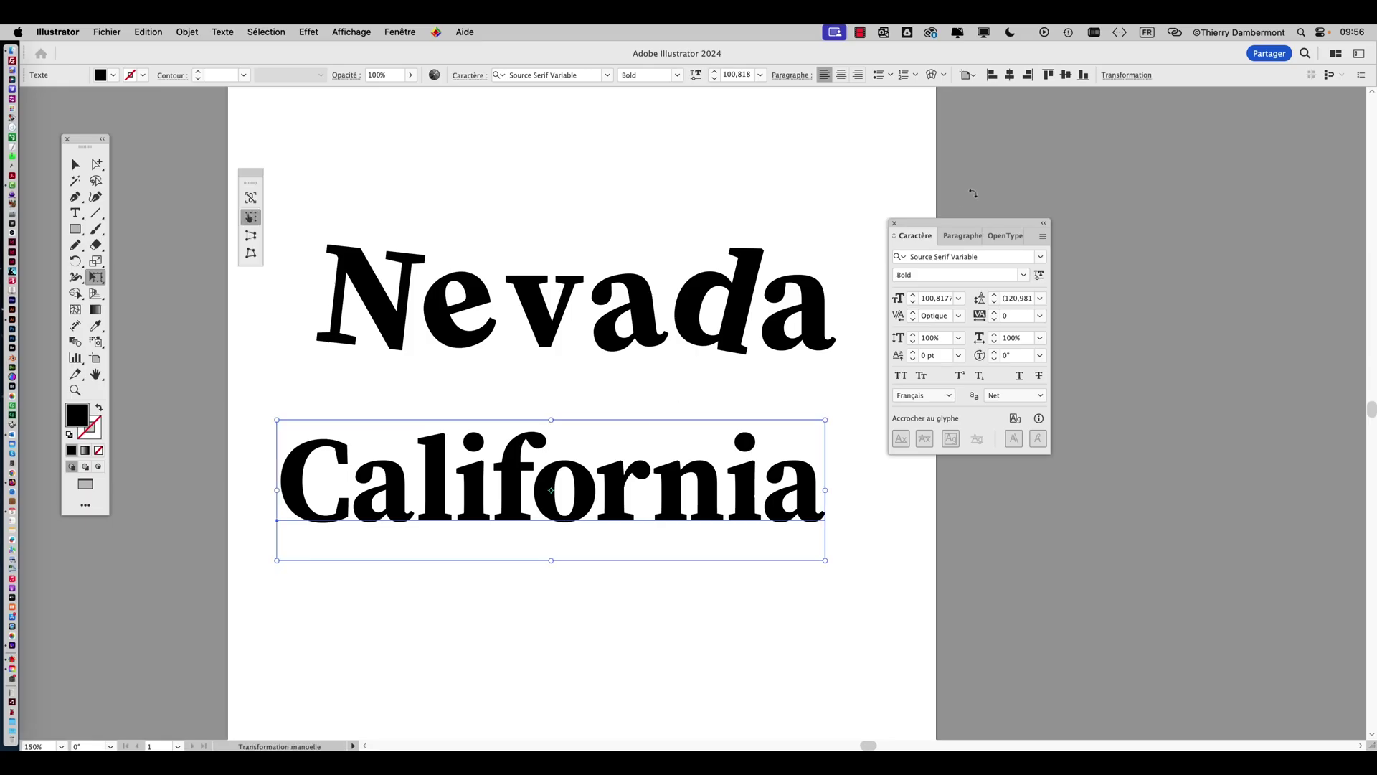
drag(938, 221, 1012, 167)
Set the character rotation of the letter "o" in California to 30°
scroll(499, 184, down, 5)
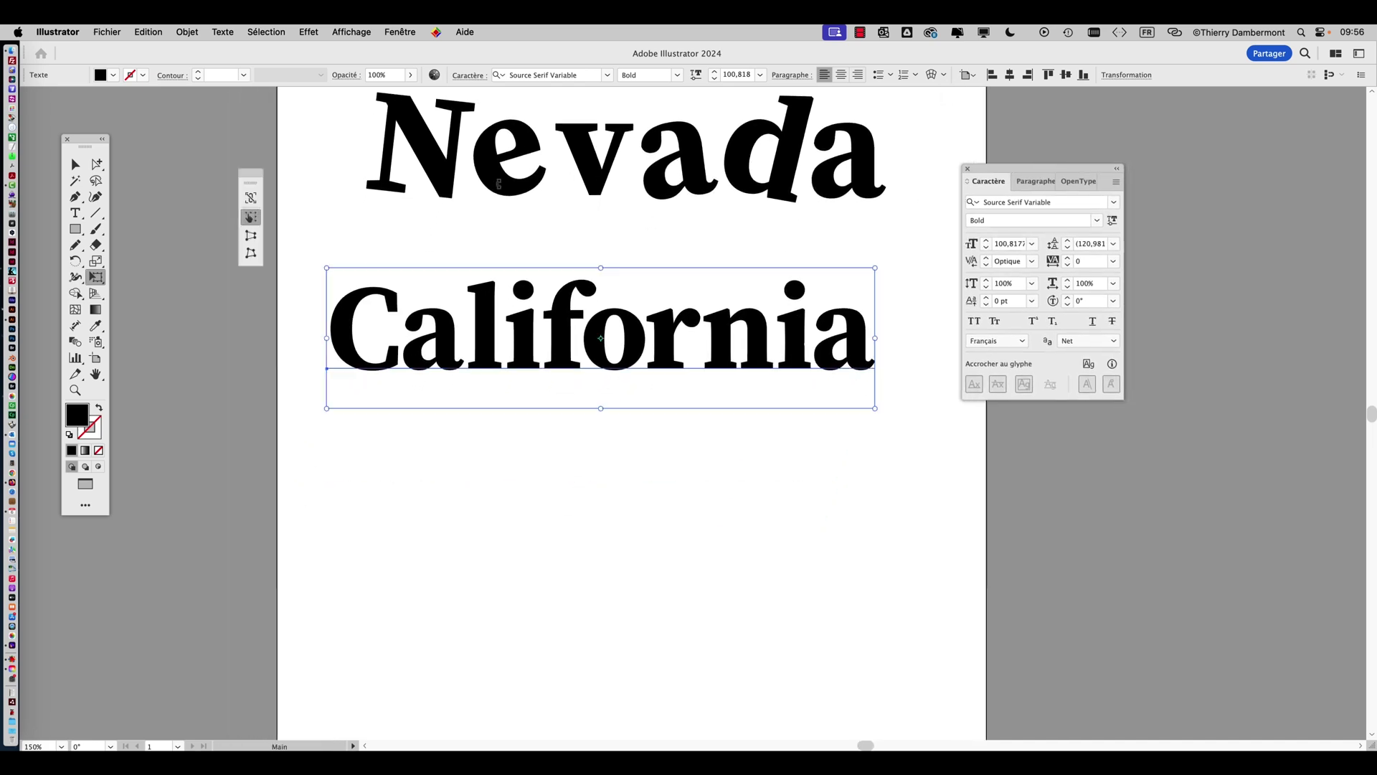
click(82, 218)
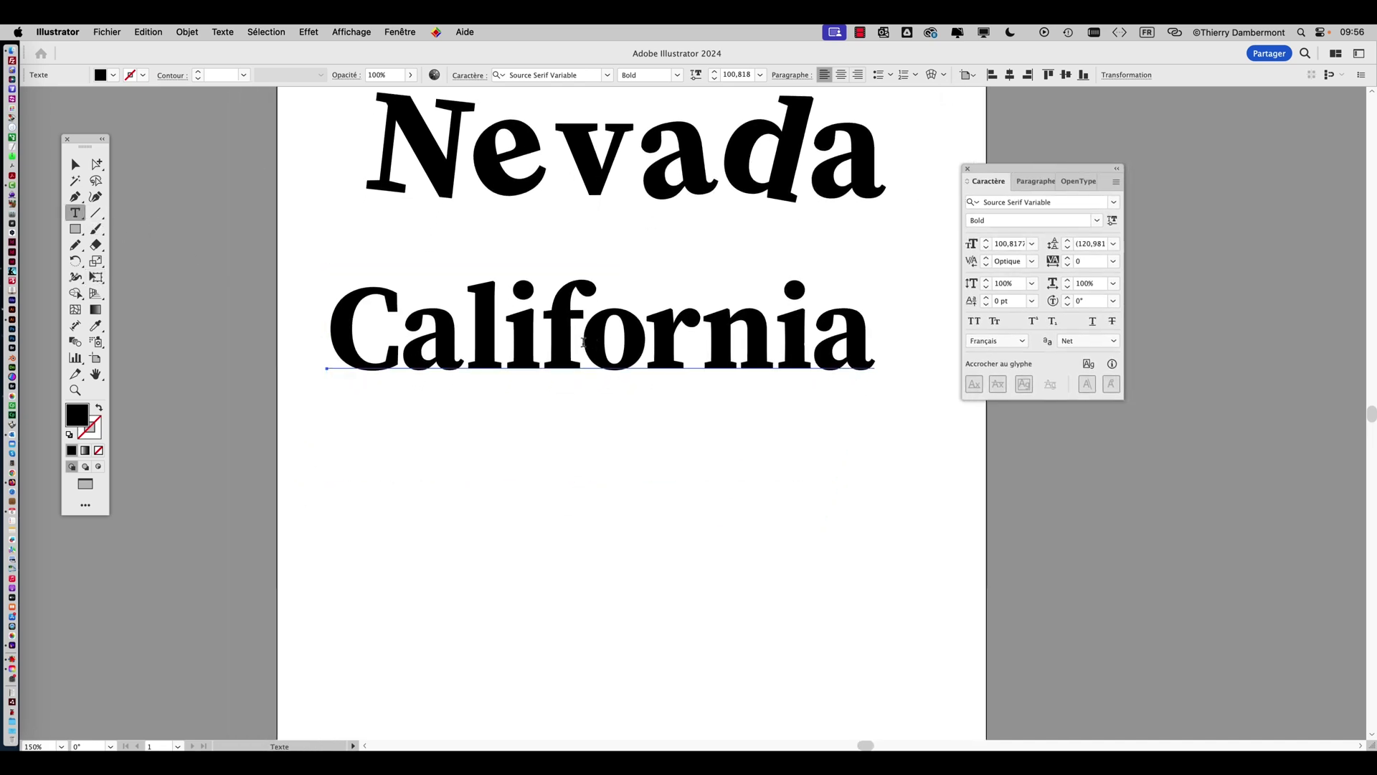
drag(584, 342, 645, 348)
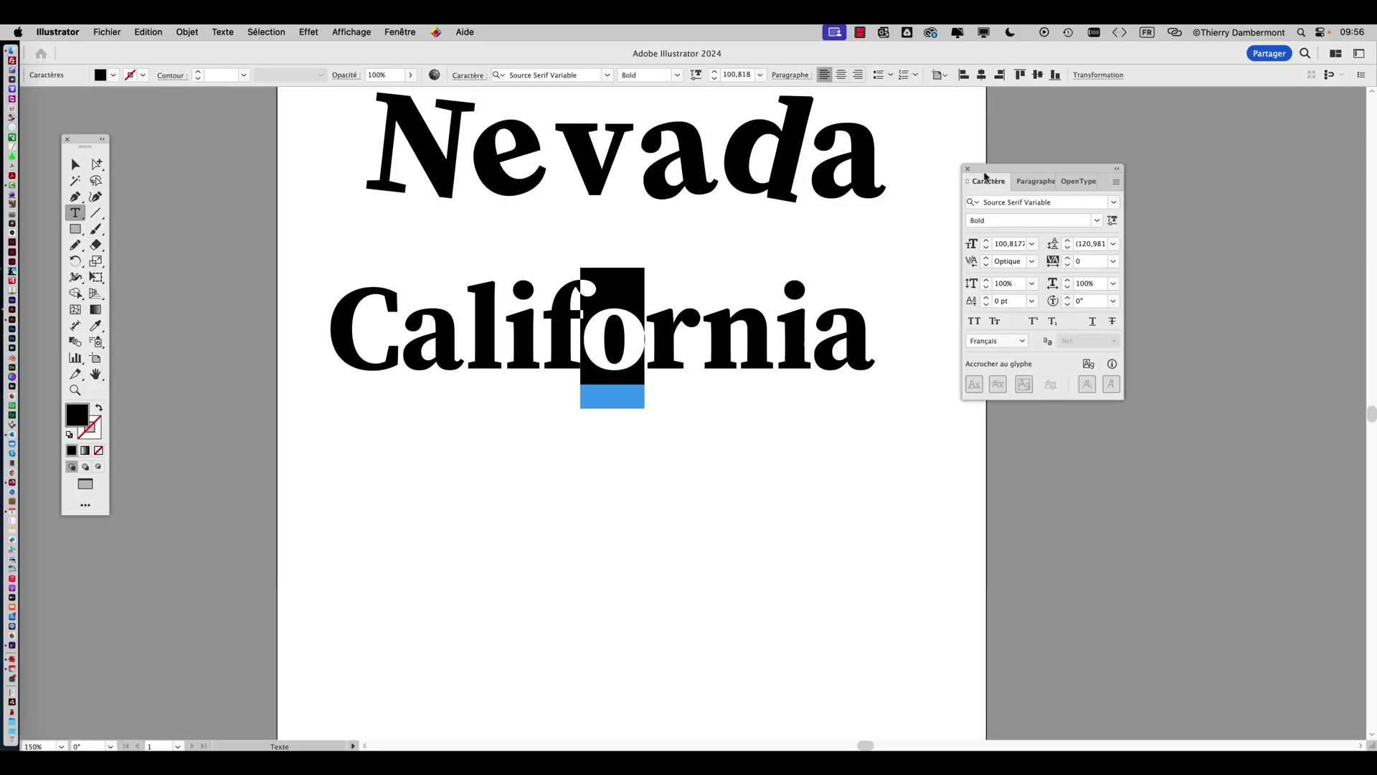
drag(985, 176, 943, 196)
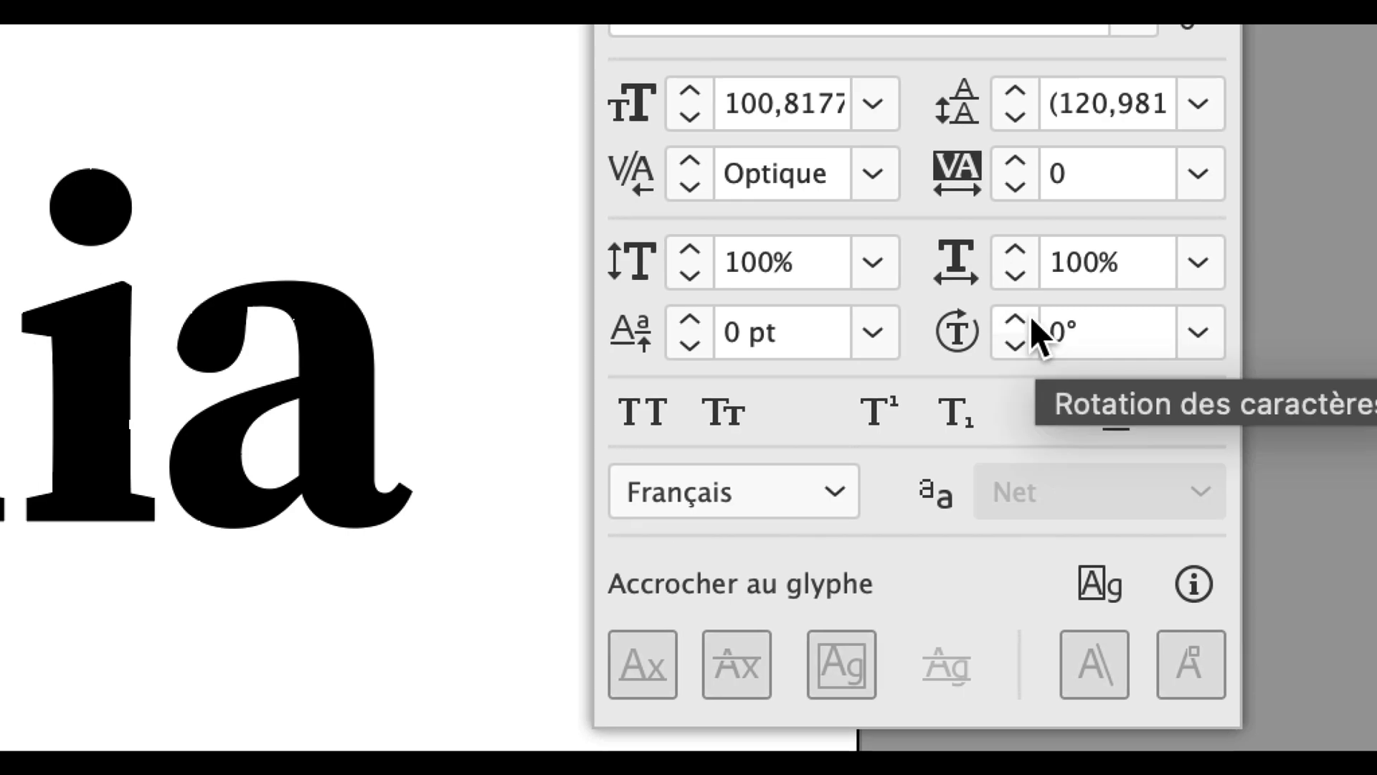
click(988, 293)
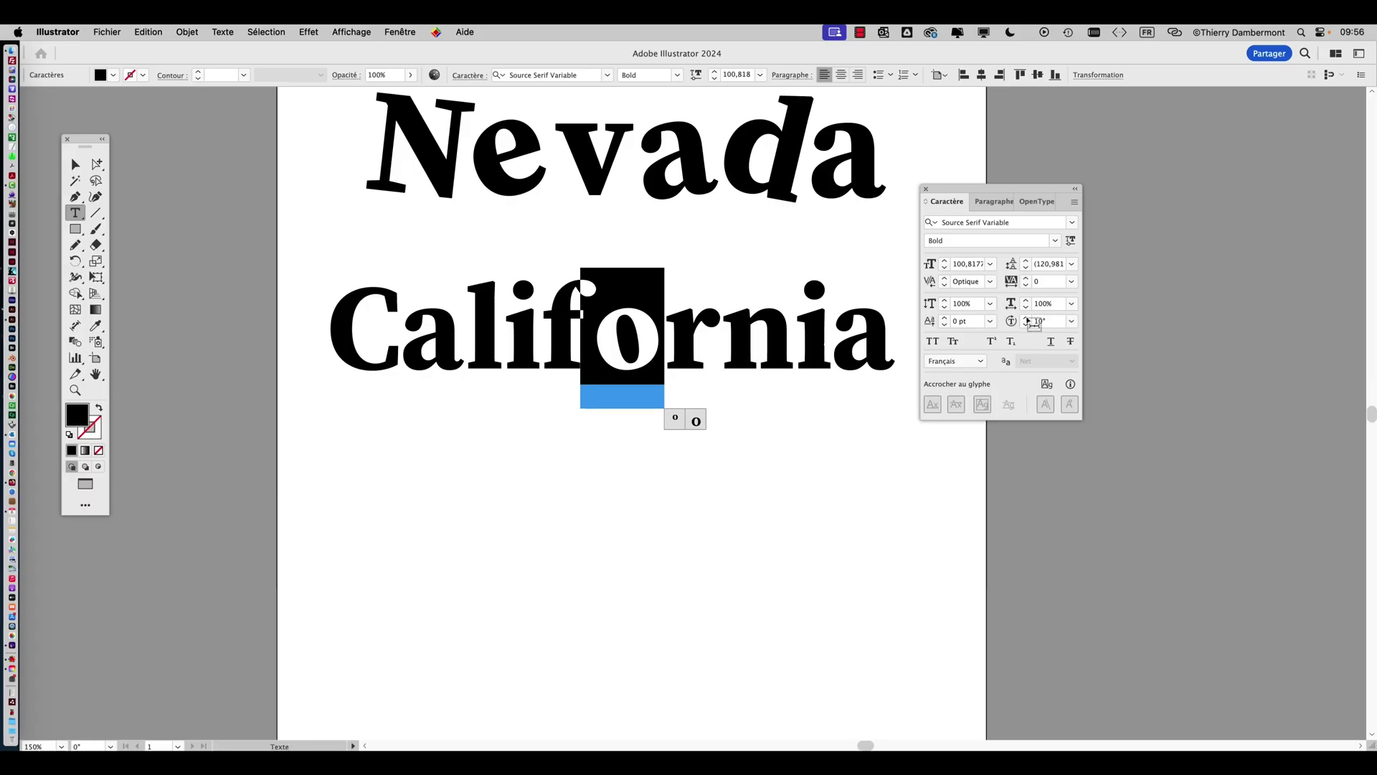
click(1027, 318)
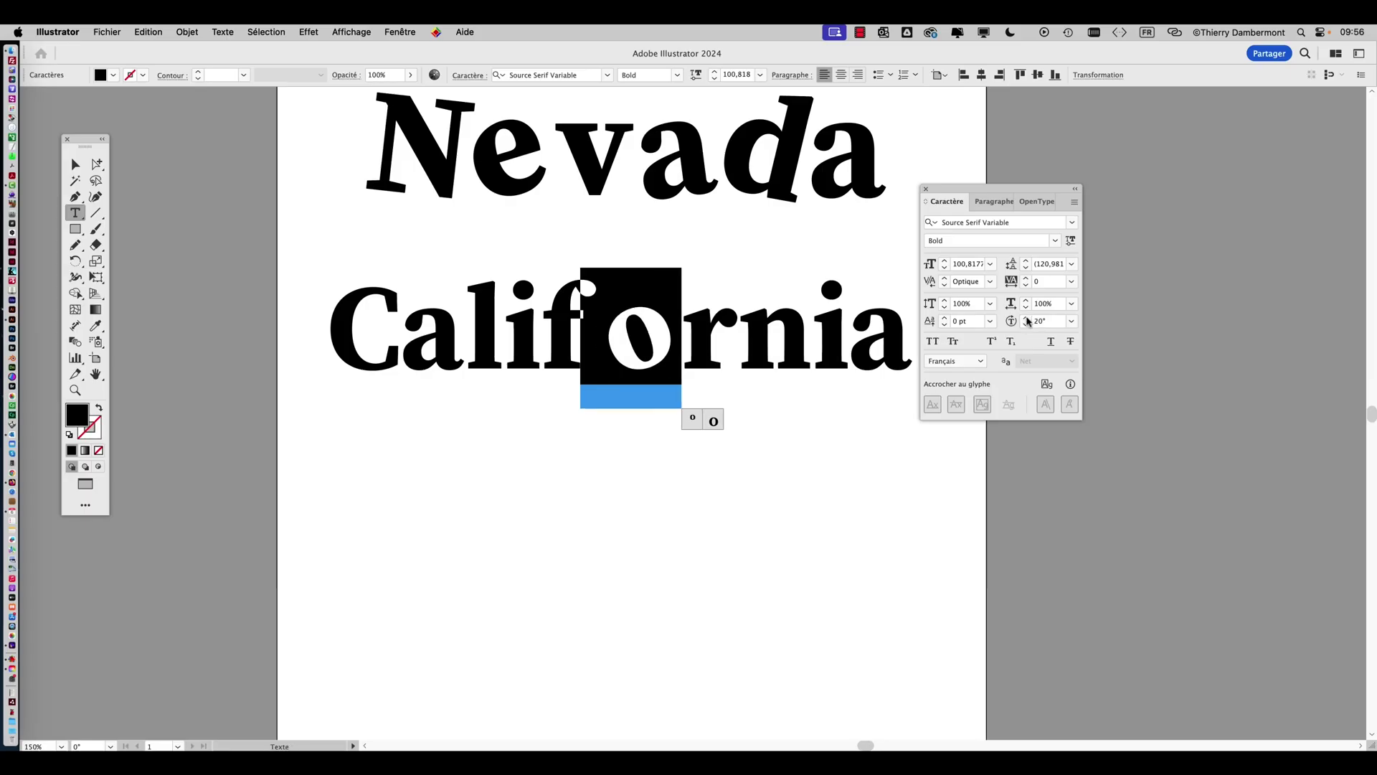
click(1027, 319)
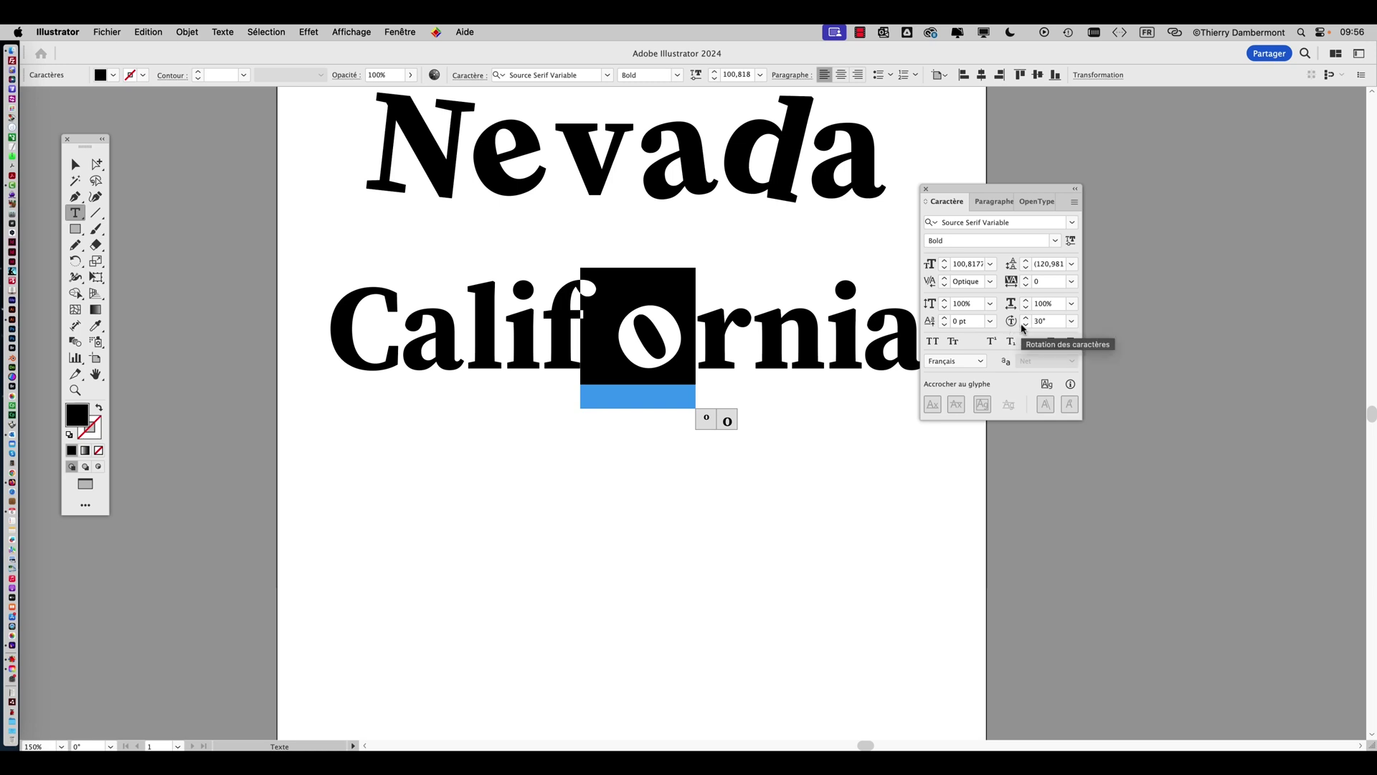
Set the character rotation of the letter "l" in California to -20°
drag(504, 347, 466, 344)
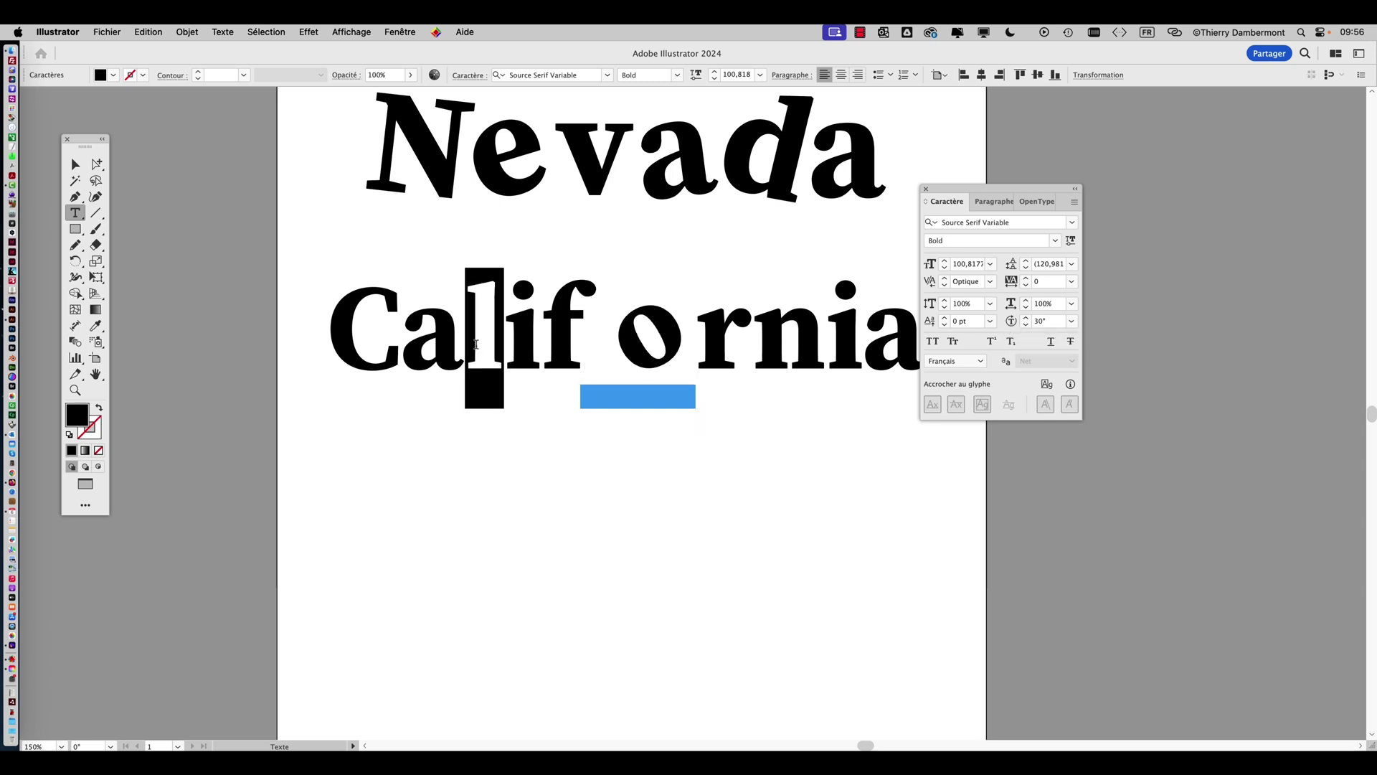
click(1026, 325)
click(1027, 326)
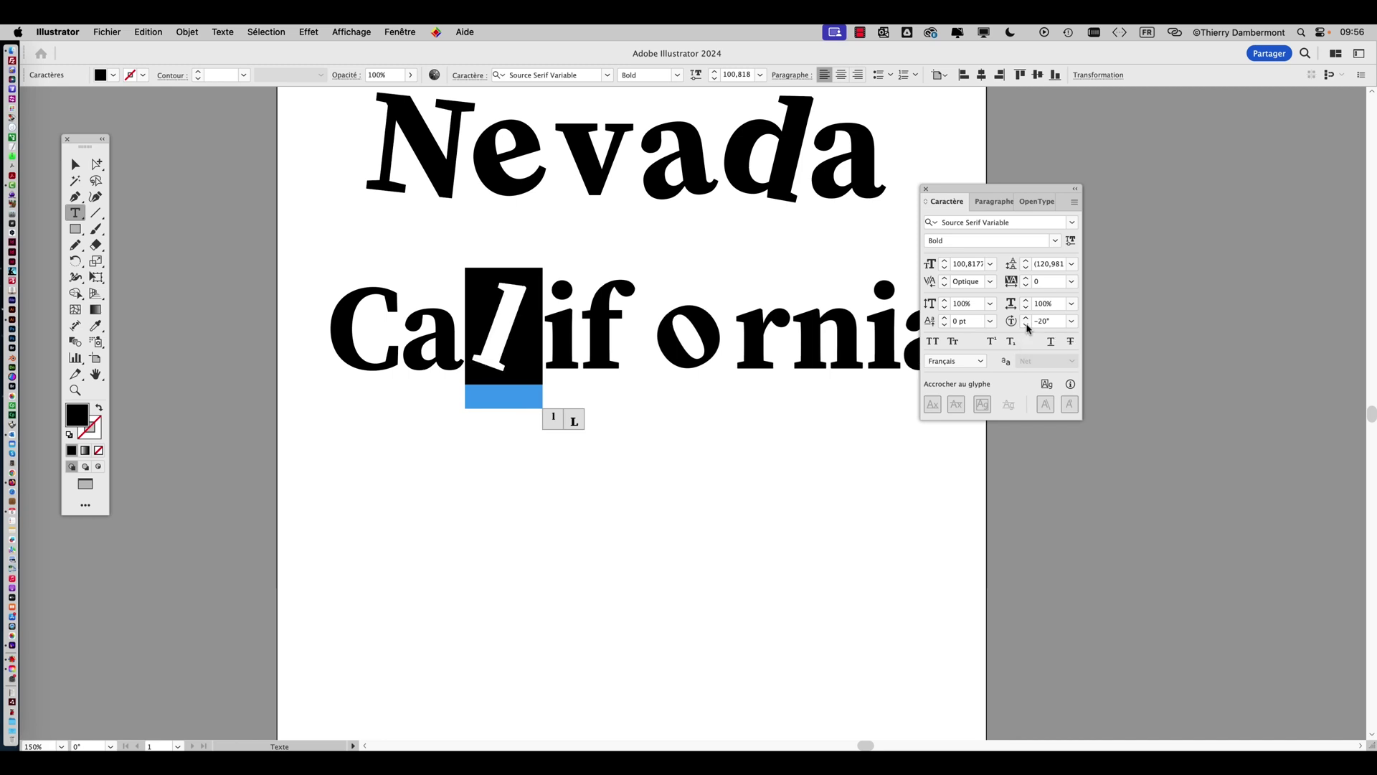
drag(995, 194, 1089, 188)
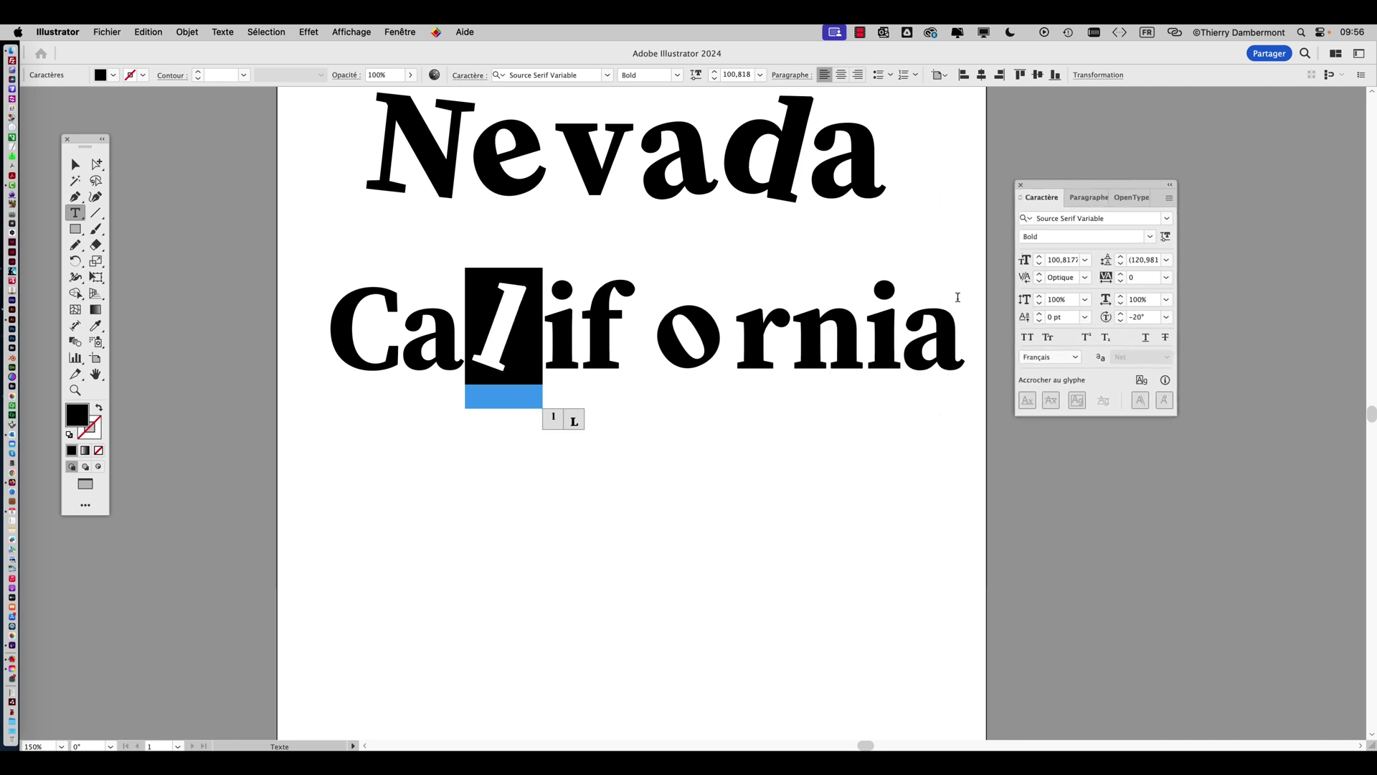
Tighten the kerning between the "f" and the rotated "o" in California to slightly beyond -240
click(644, 333)
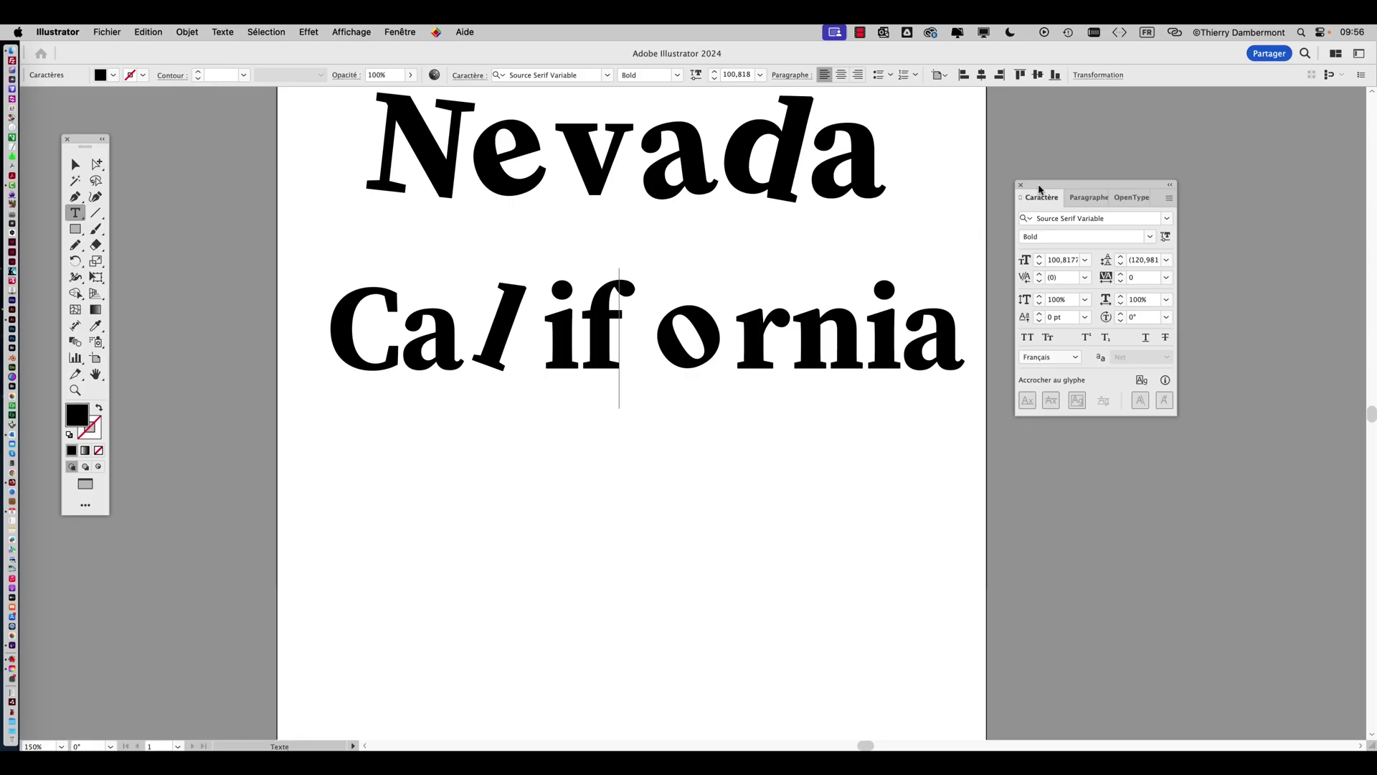
drag(1039, 188, 766, 229)
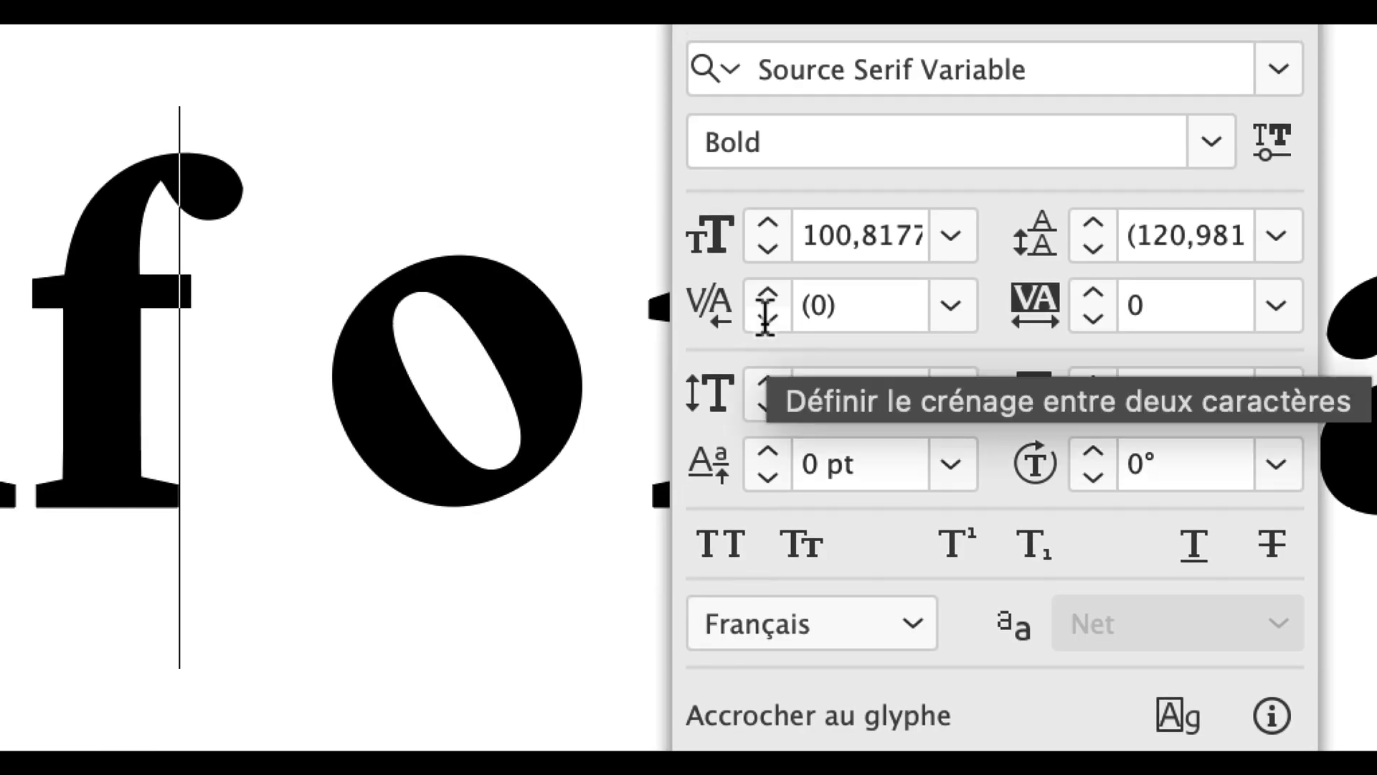
click(767, 319)
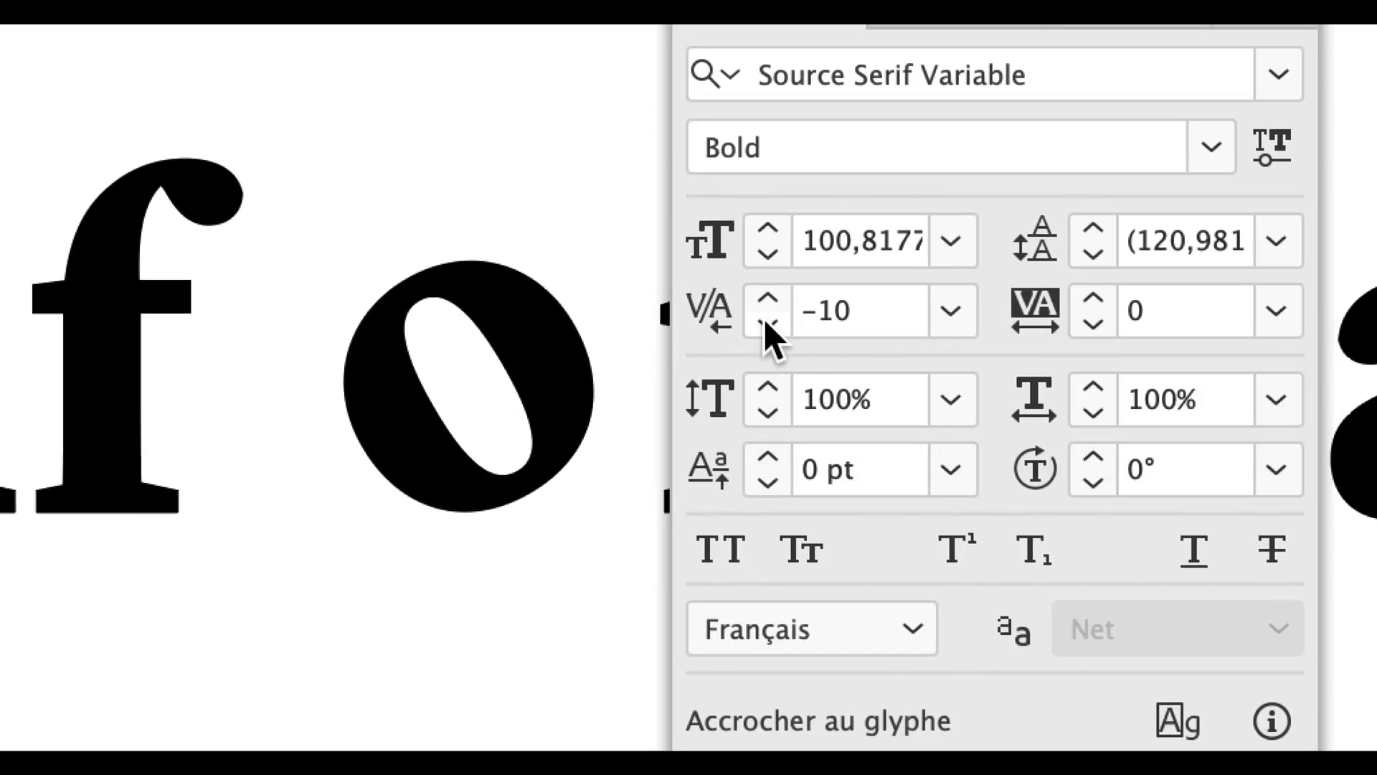
click(768, 310)
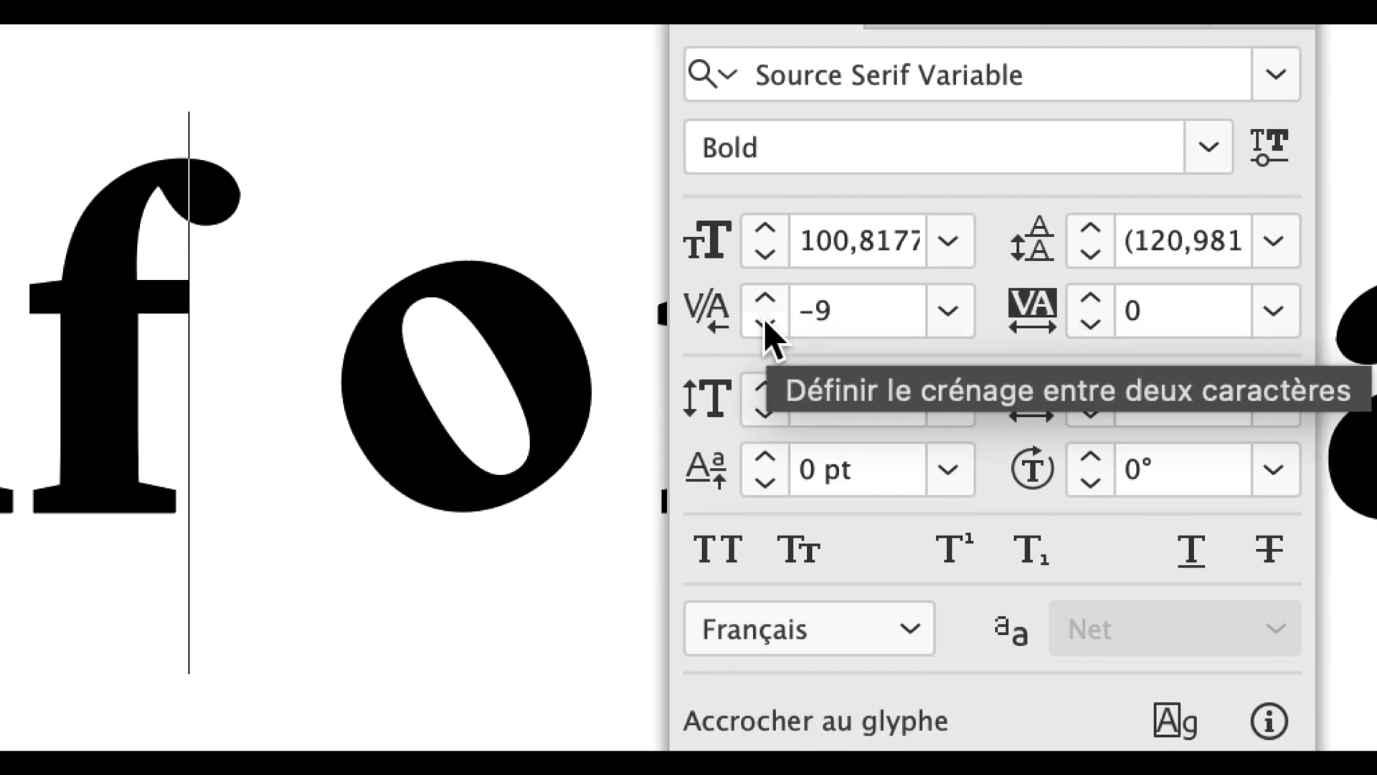
click(765, 319)
click(766, 321)
click(765, 320)
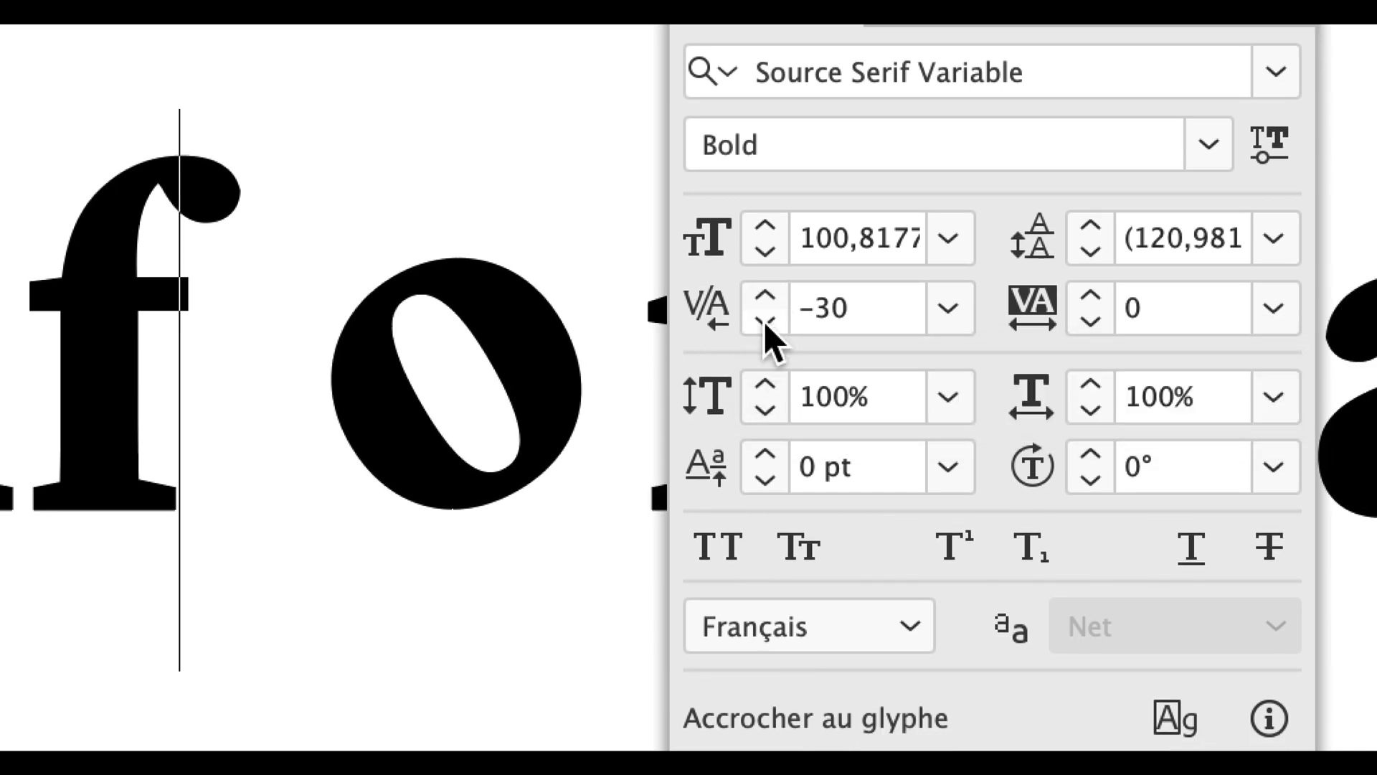
click(766, 321)
click(765, 320)
double_click(765, 320)
click(765, 321)
double_click(765, 320)
click(765, 321)
click(765, 320)
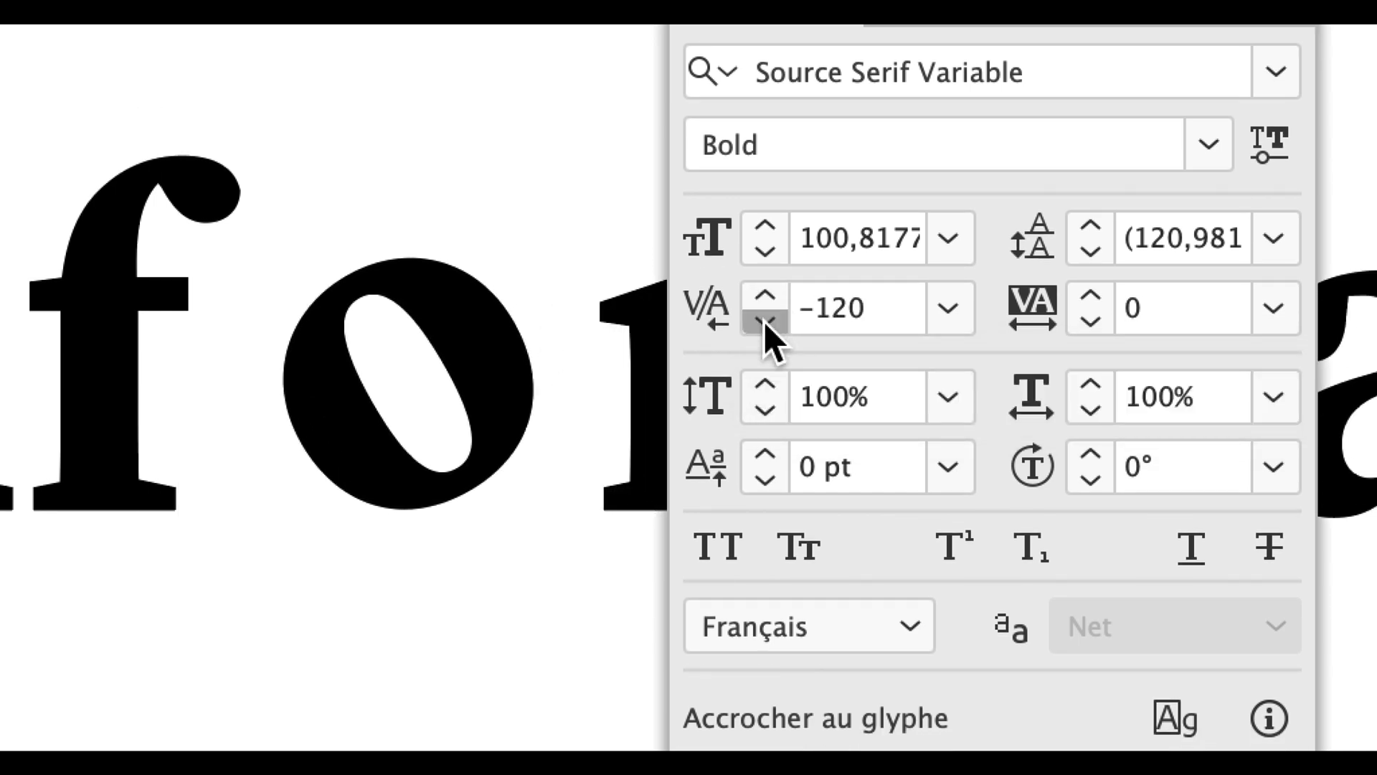
double_click(765, 321)
click(765, 320)
click(766, 320)
click(765, 320)
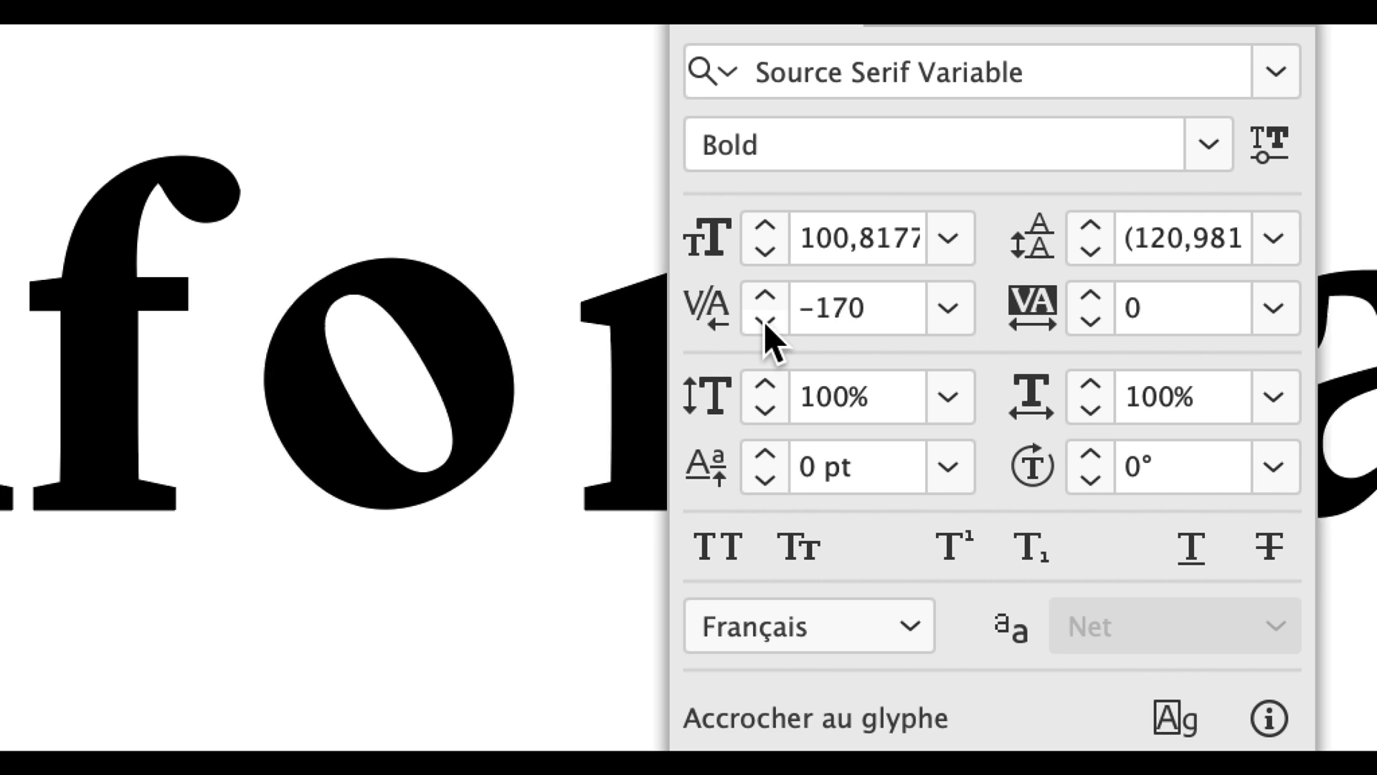
click(765, 321)
double_click(766, 321)
double_click(765, 321)
click(766, 321)
click(765, 320)
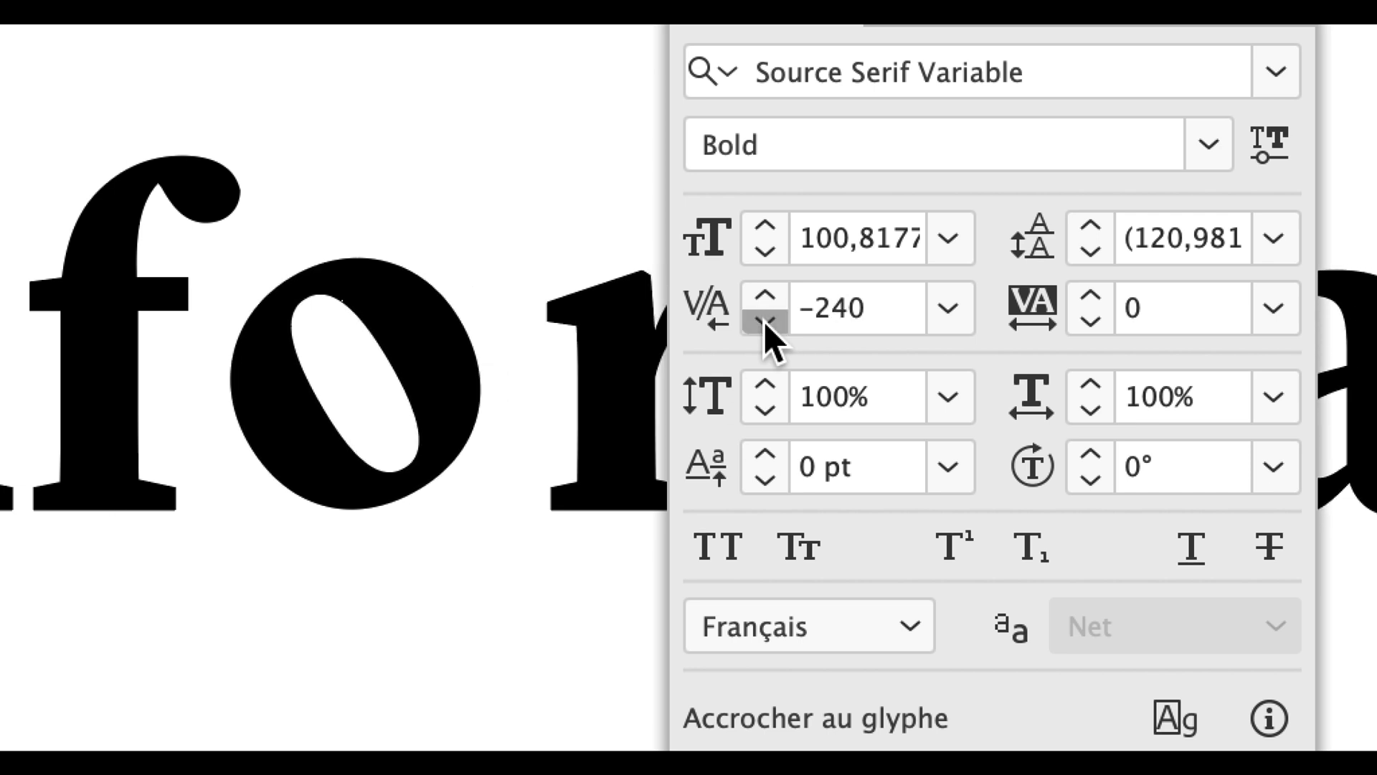
double_click(766, 321)
Set the kerning between the rotated "o" and the "r" in California to -100, and deselect the text
click(721, 338)
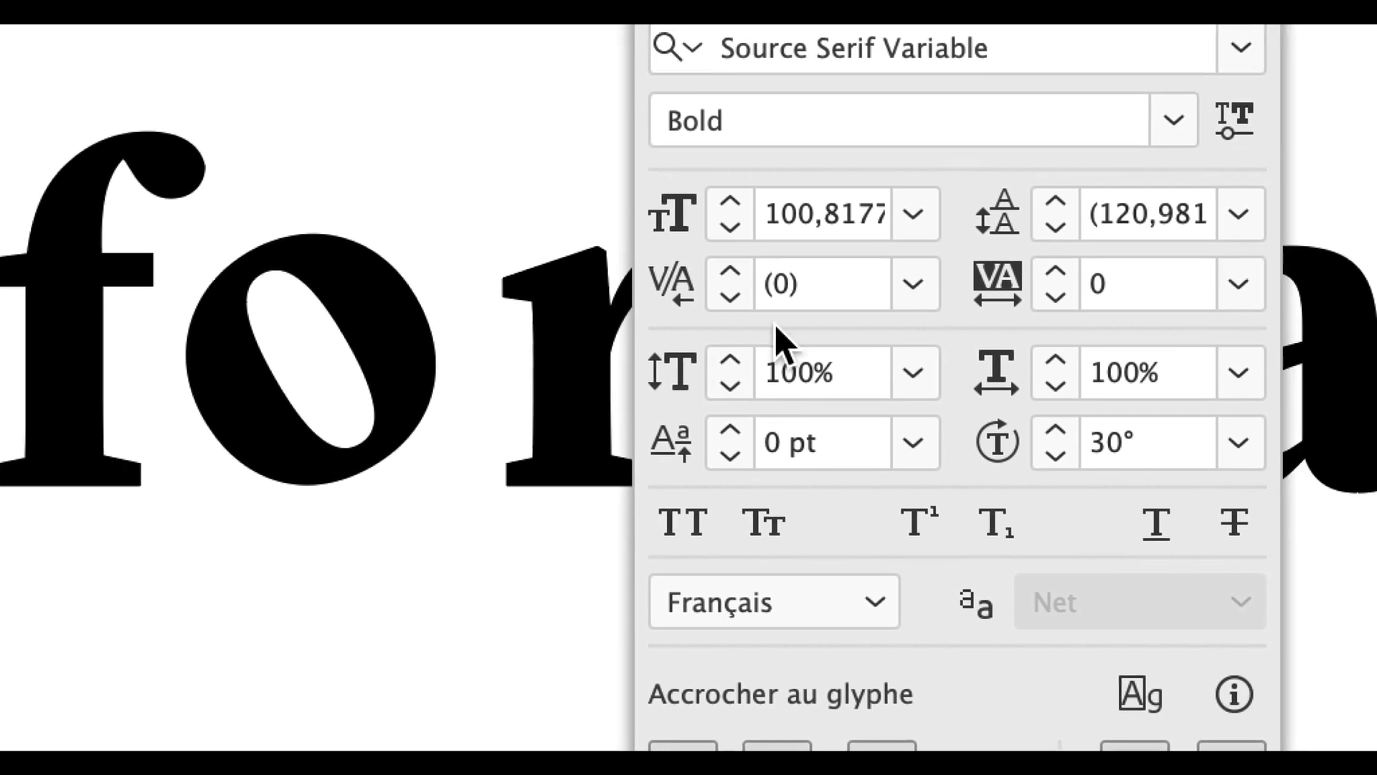
click(751, 324)
double_click(751, 324)
double_click(751, 324)
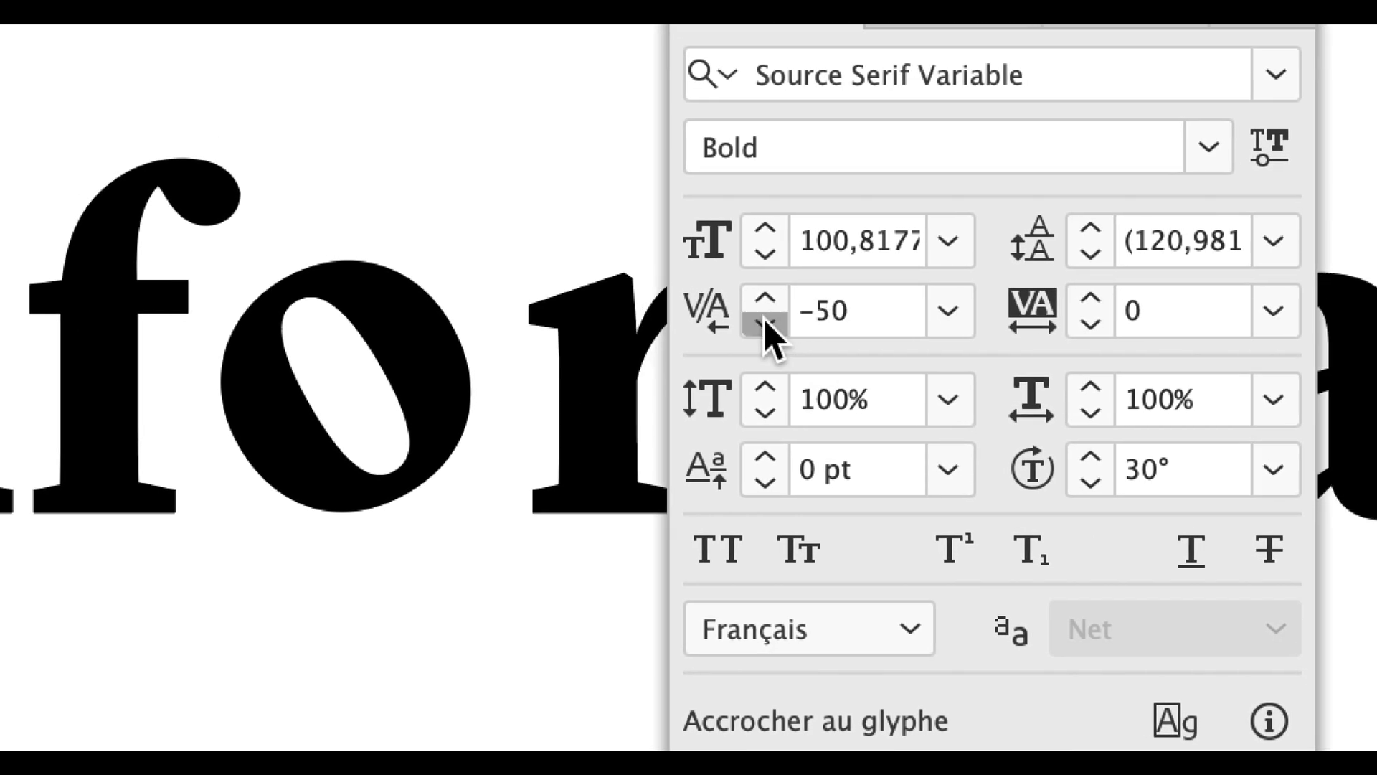
double_click(751, 323)
double_click(764, 319)
click(764, 319)
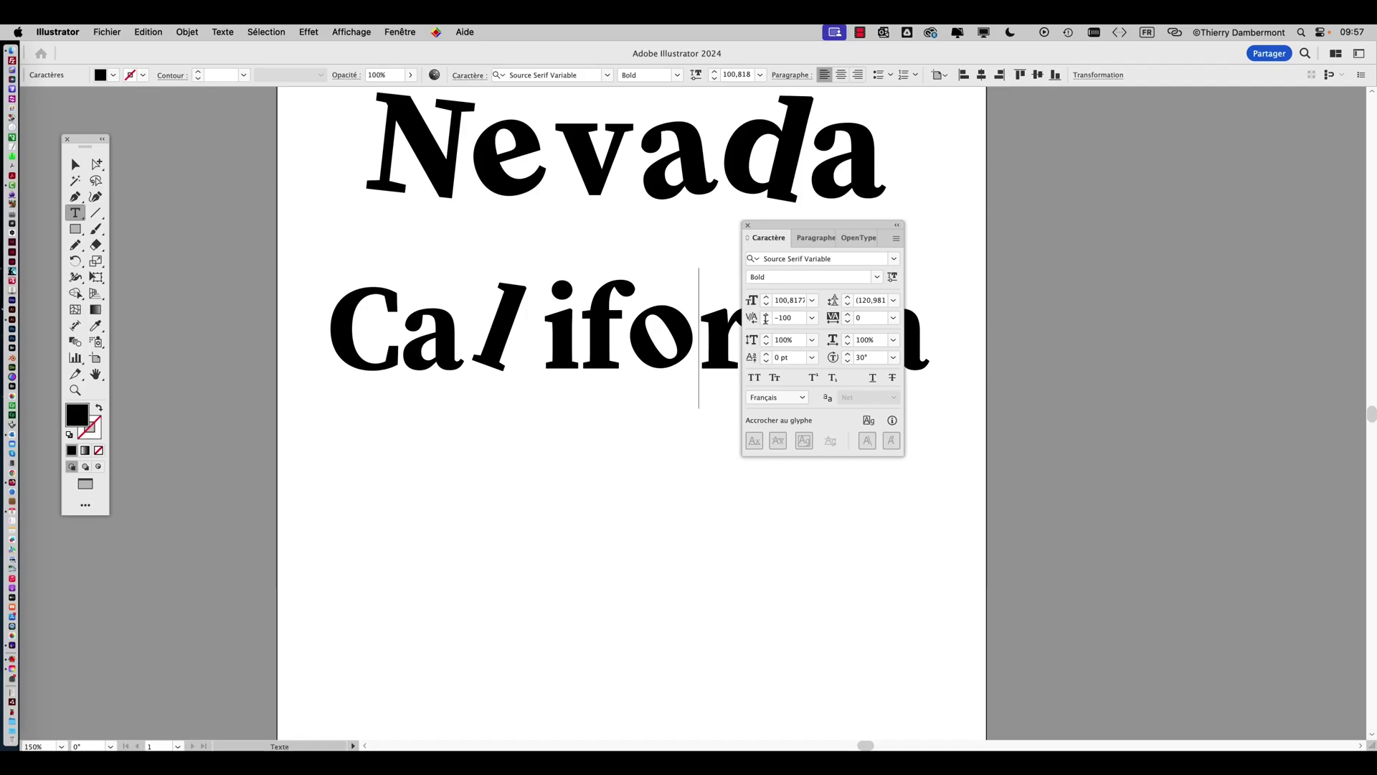
drag(784, 221, 1073, 210)
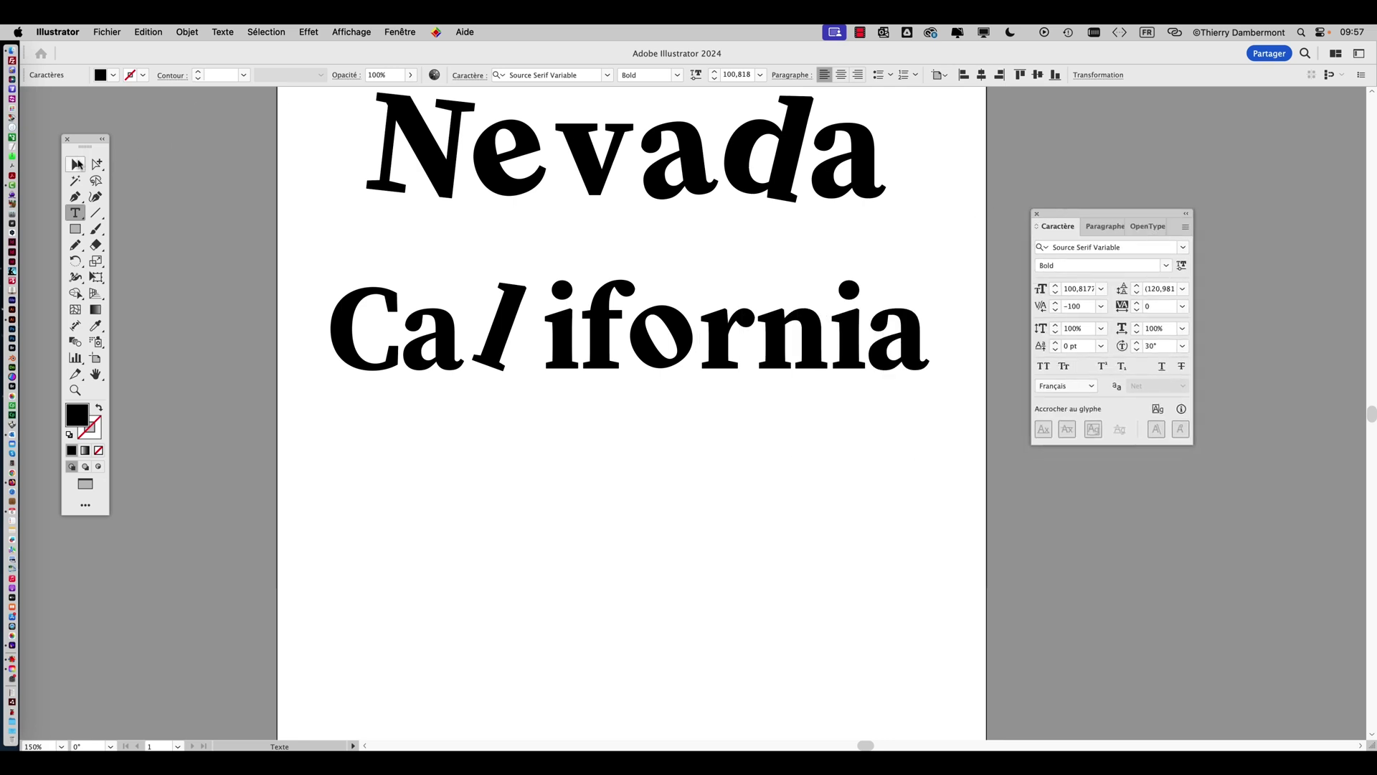
click(78, 164)
click(357, 291)
click(487, 357)
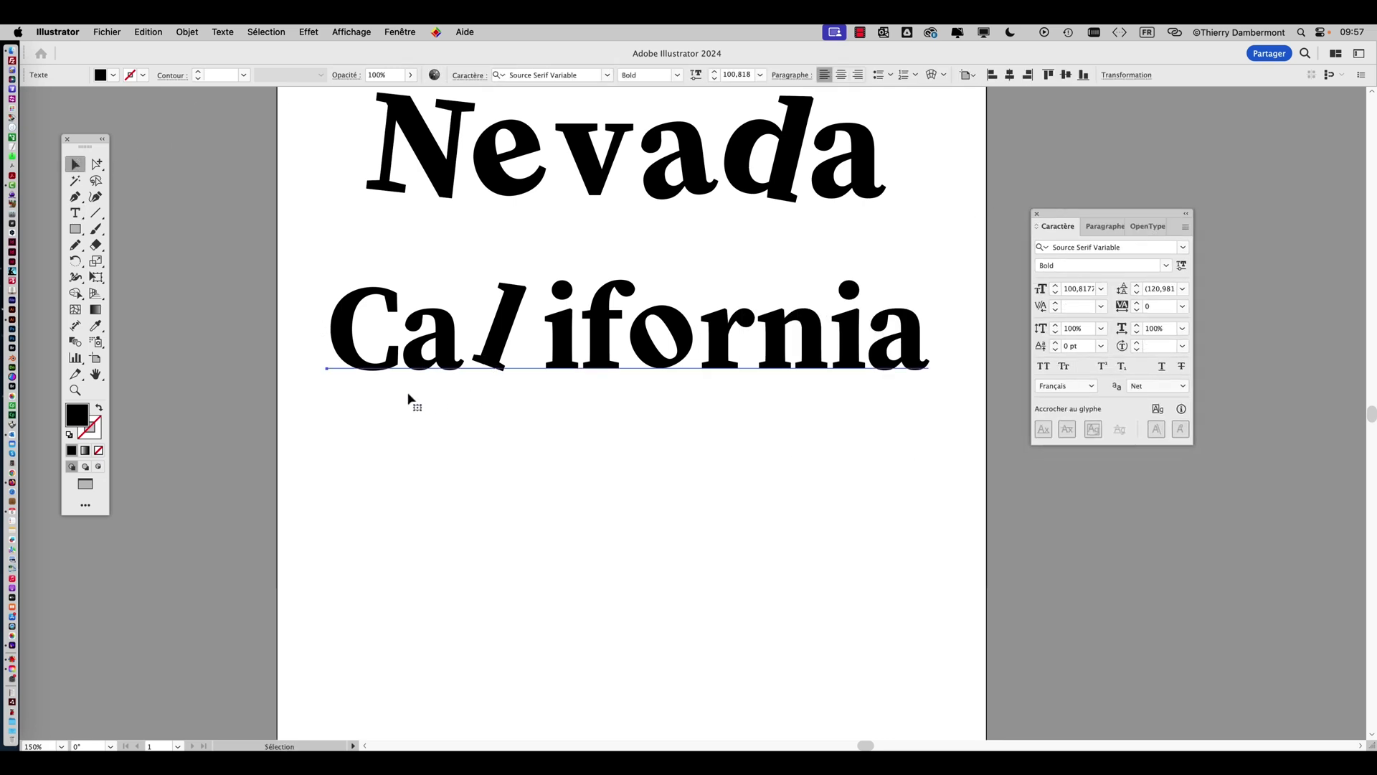
click(271, 313)
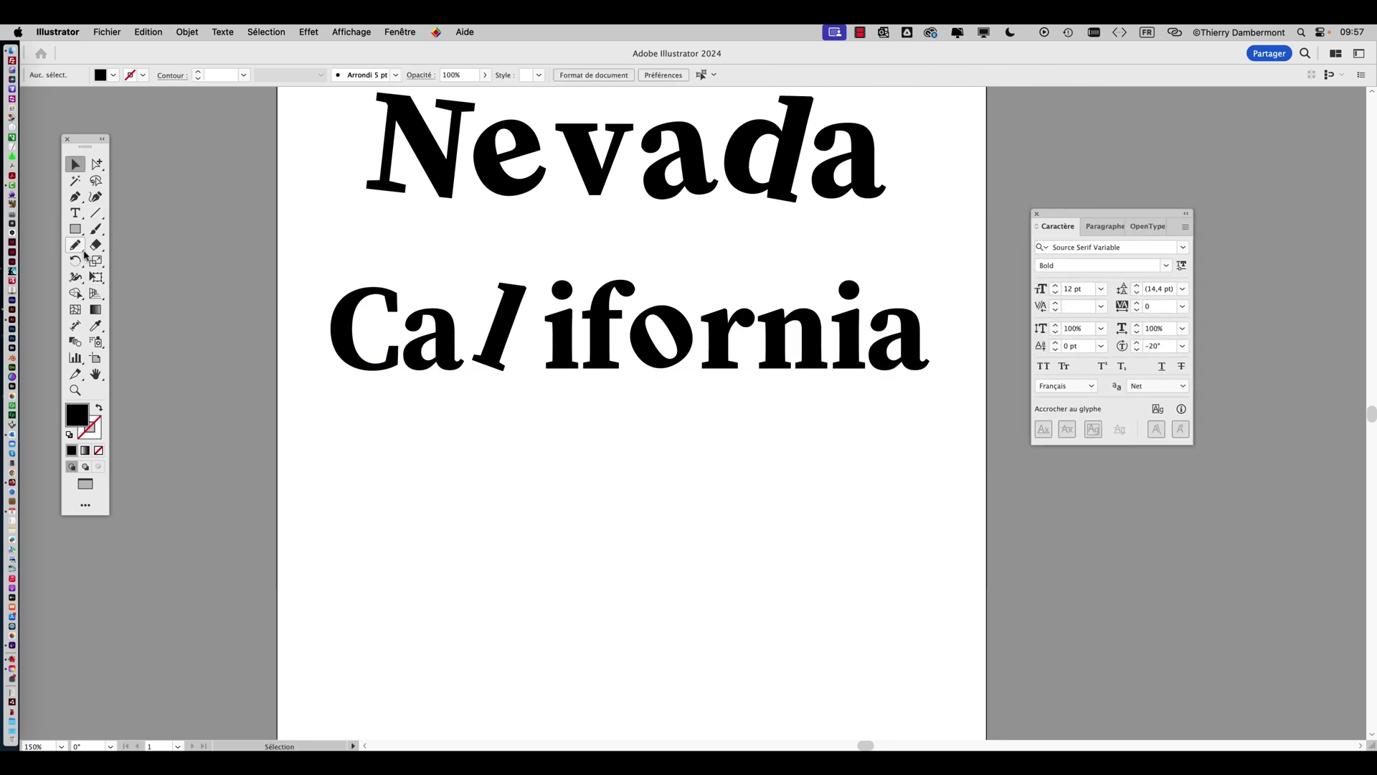
Start a new point text below California and reset its character rotation to 0°
click(76, 215)
click(407, 472)
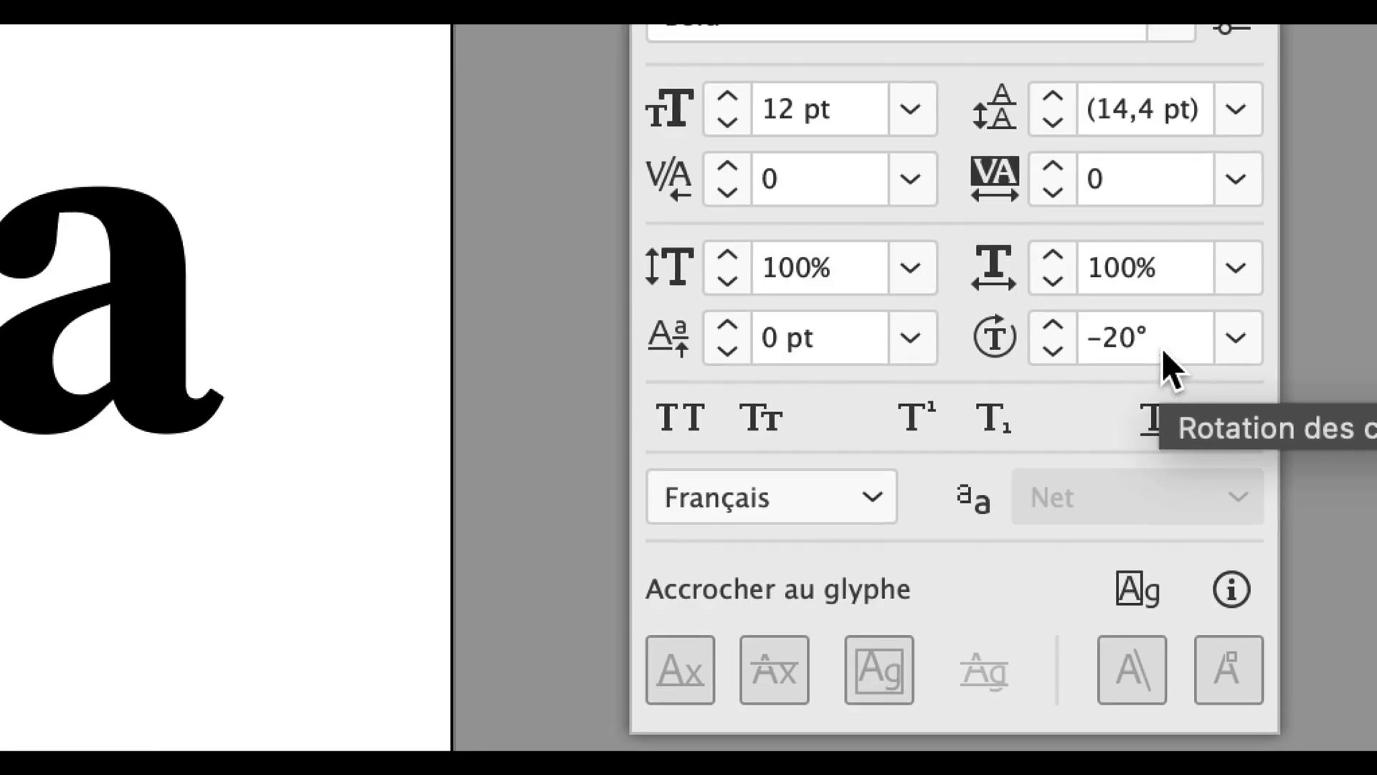
click(1145, 346)
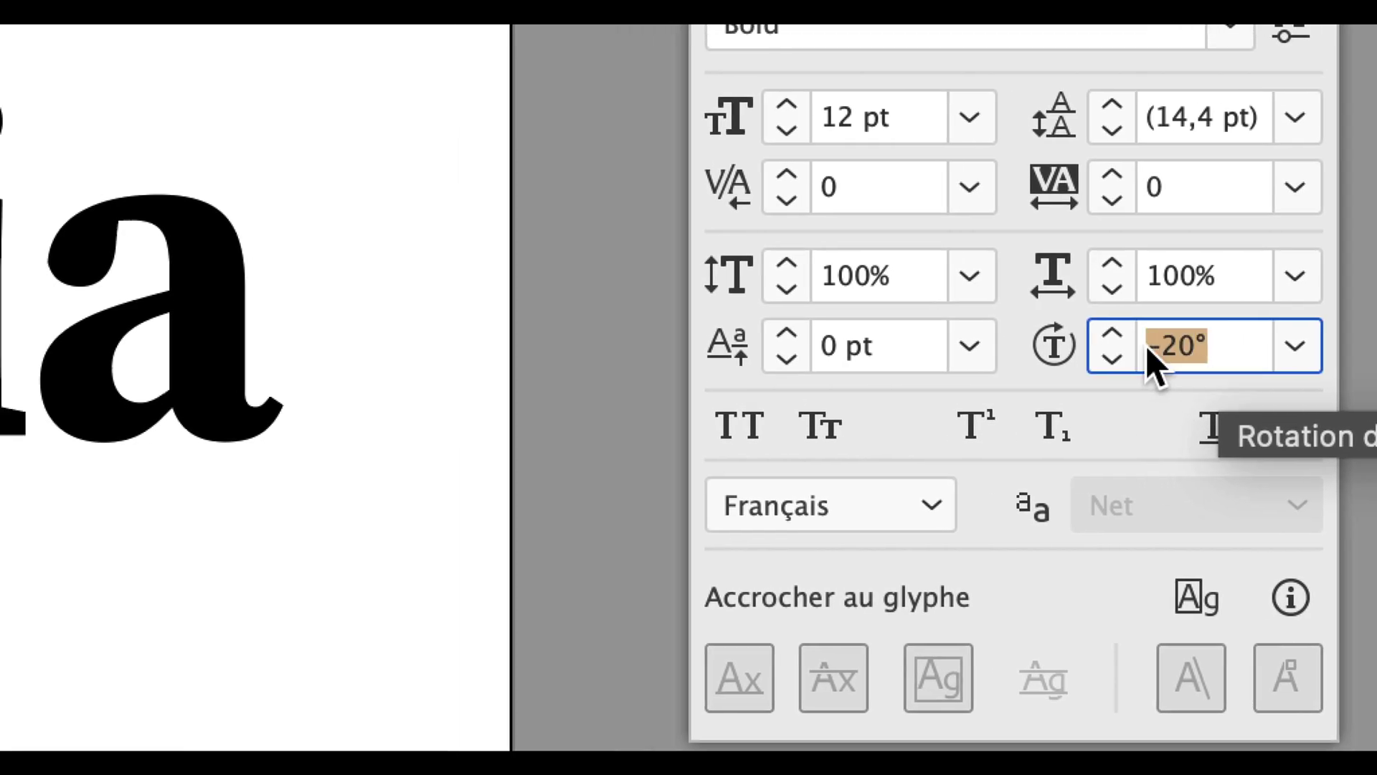
text(0)
key(Return)
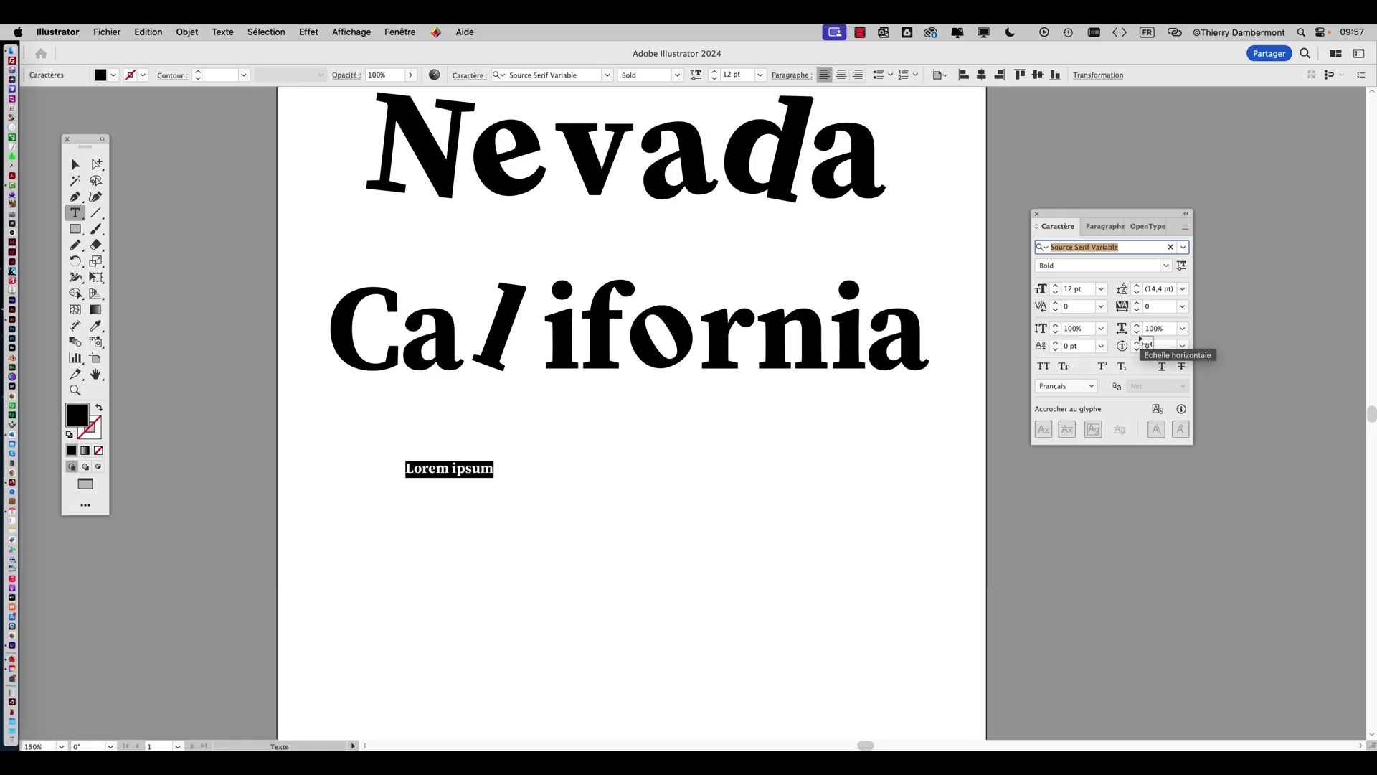
Replace the selected placeholder text below California with "Santa Fe"
text(Santa)
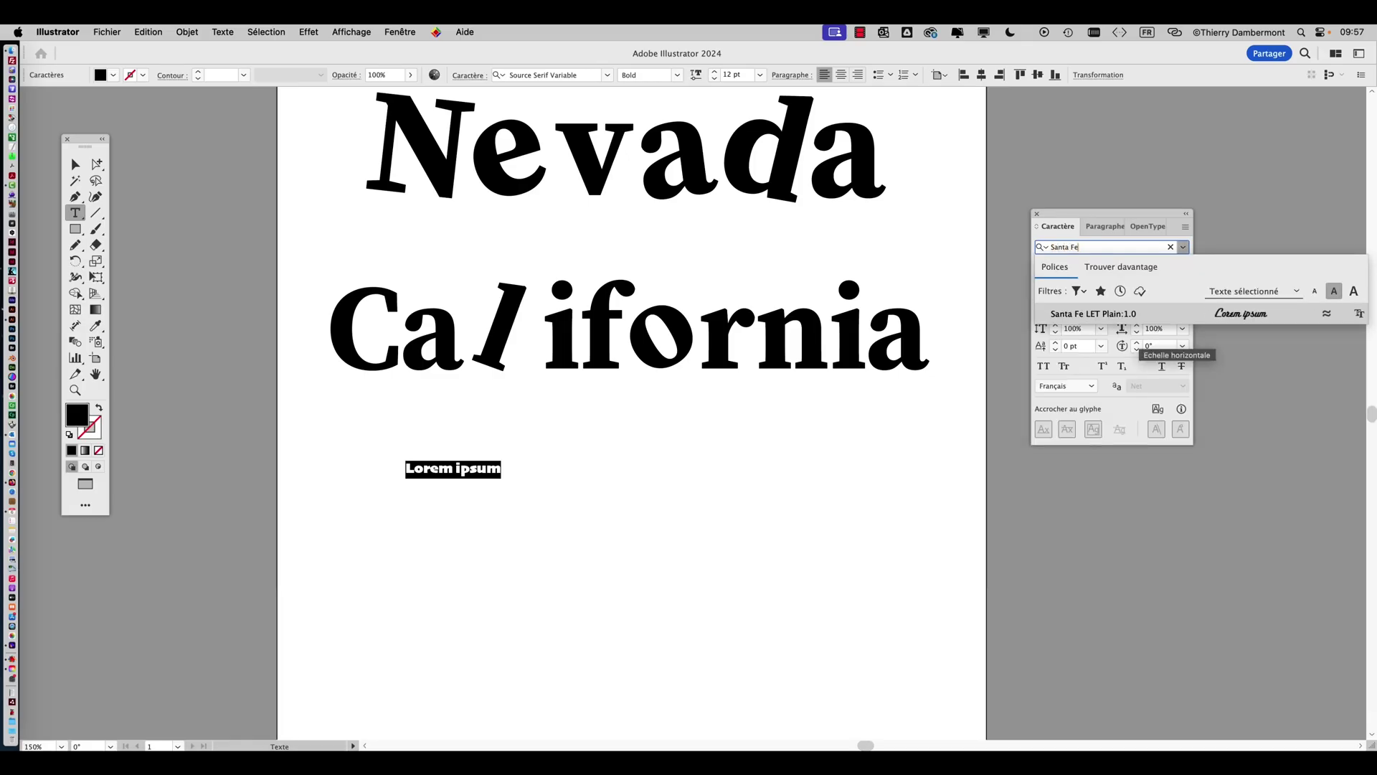
text( Fe)
click(445, 468)
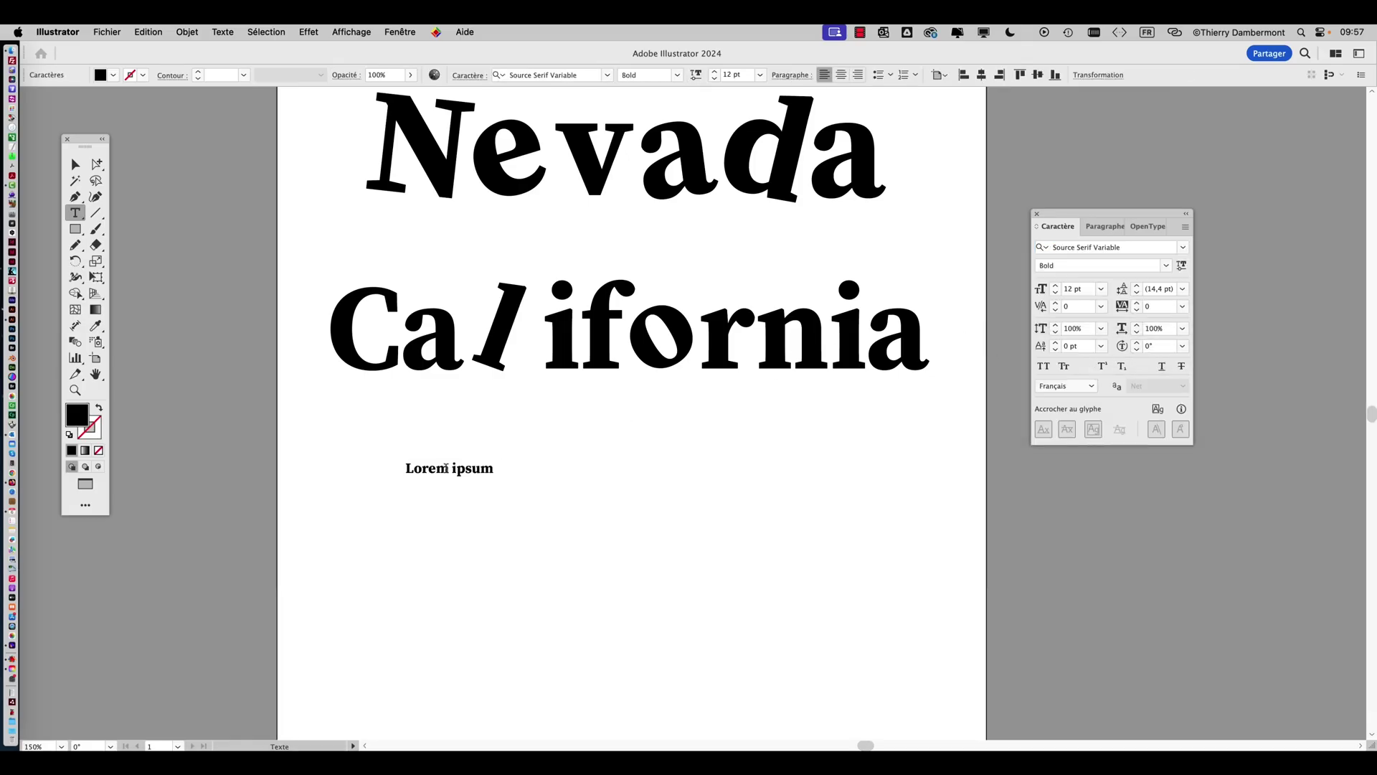
key(super+a)
text(s)
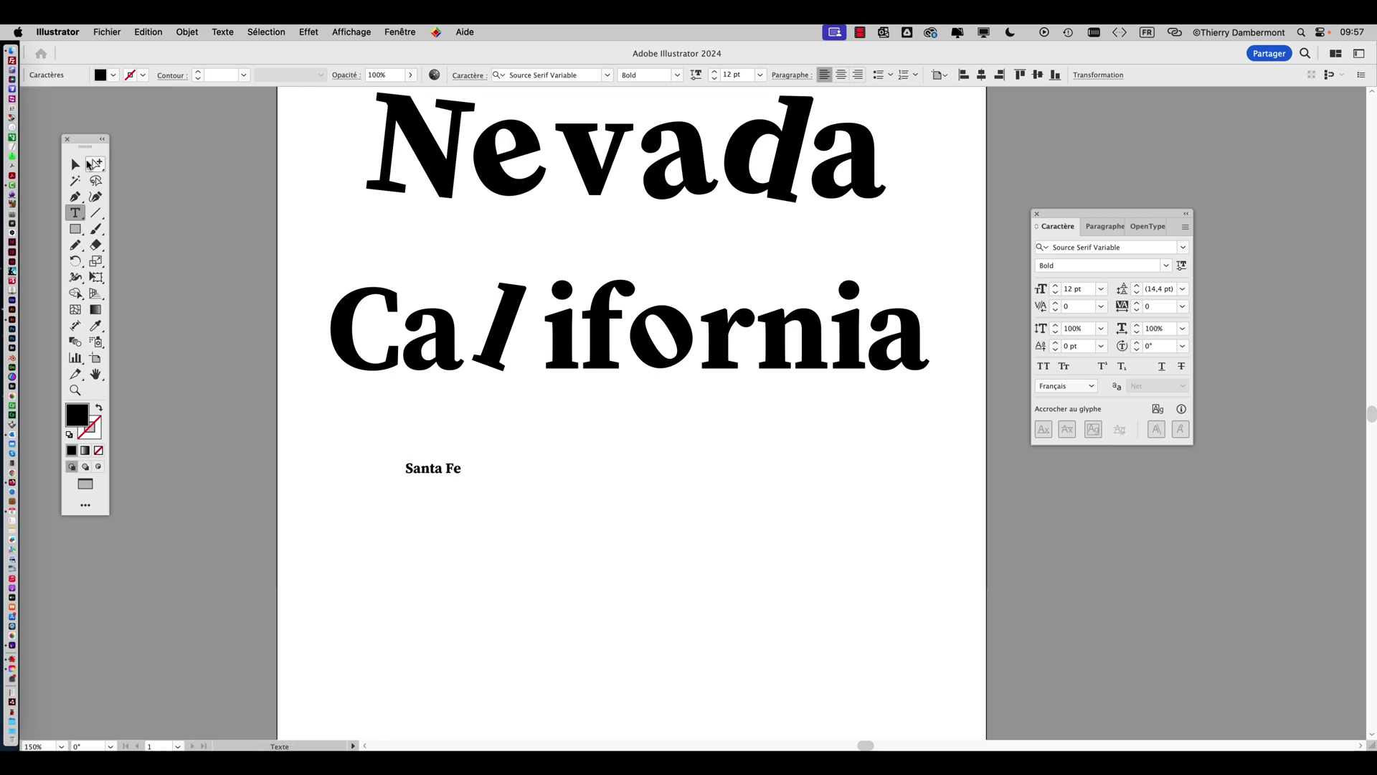
Scale the Santa Fe text up proportionally to about 112.65 pt and move it up and left so it is centred below California
click(89, 165)
key(e)
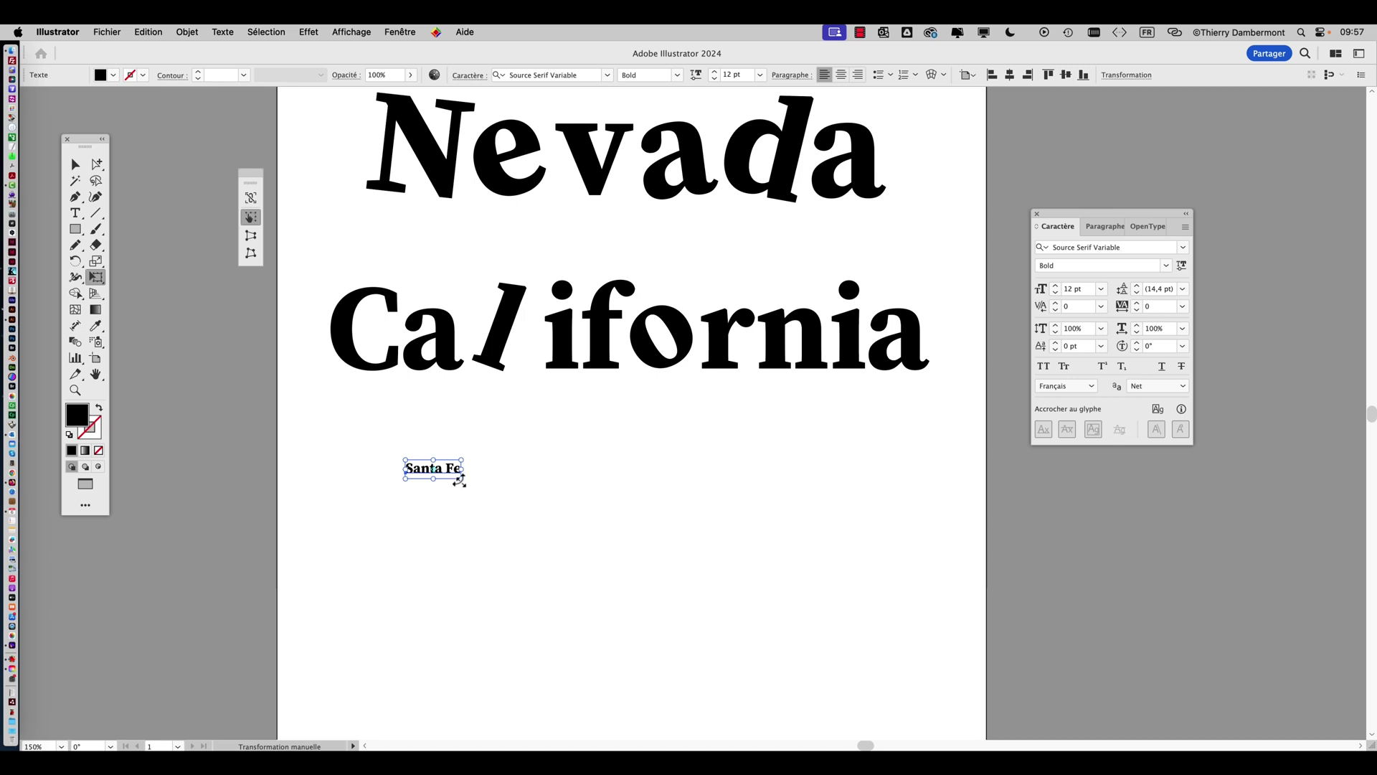
drag(468, 486, 913, 670)
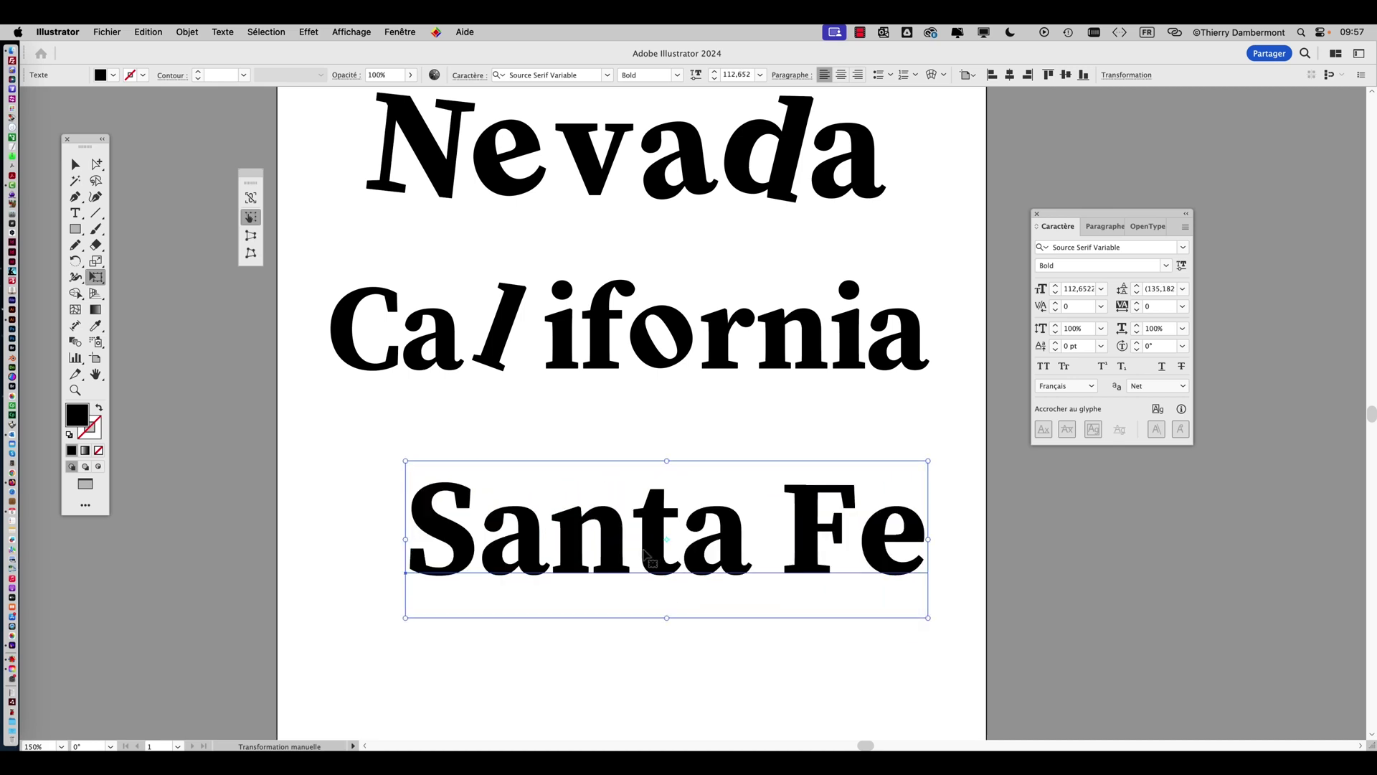
drag(611, 541, 571, 512)
scroll(571, 512, down, 4)
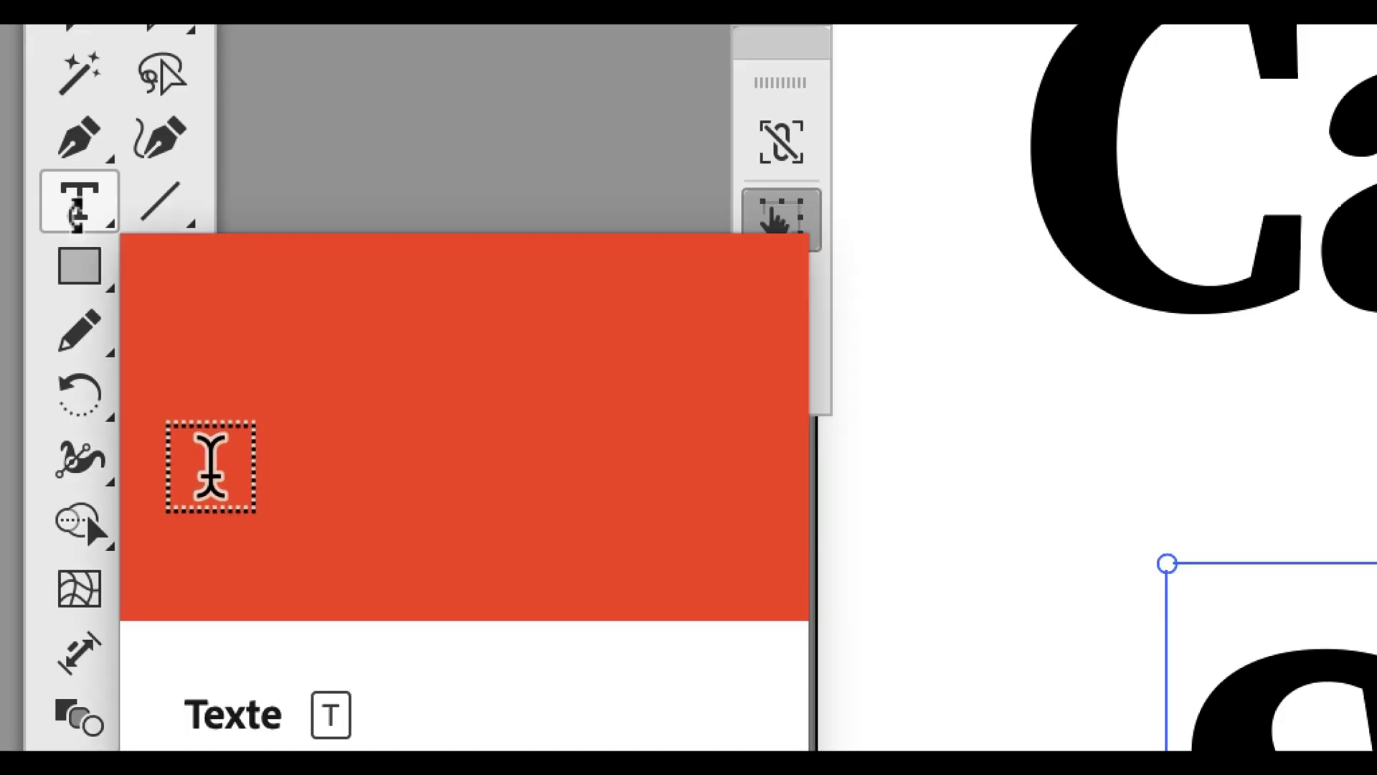
Detach the type tools as a floating palette between California and Santa Fe, and activate the Touch Type tool
click(74, 215)
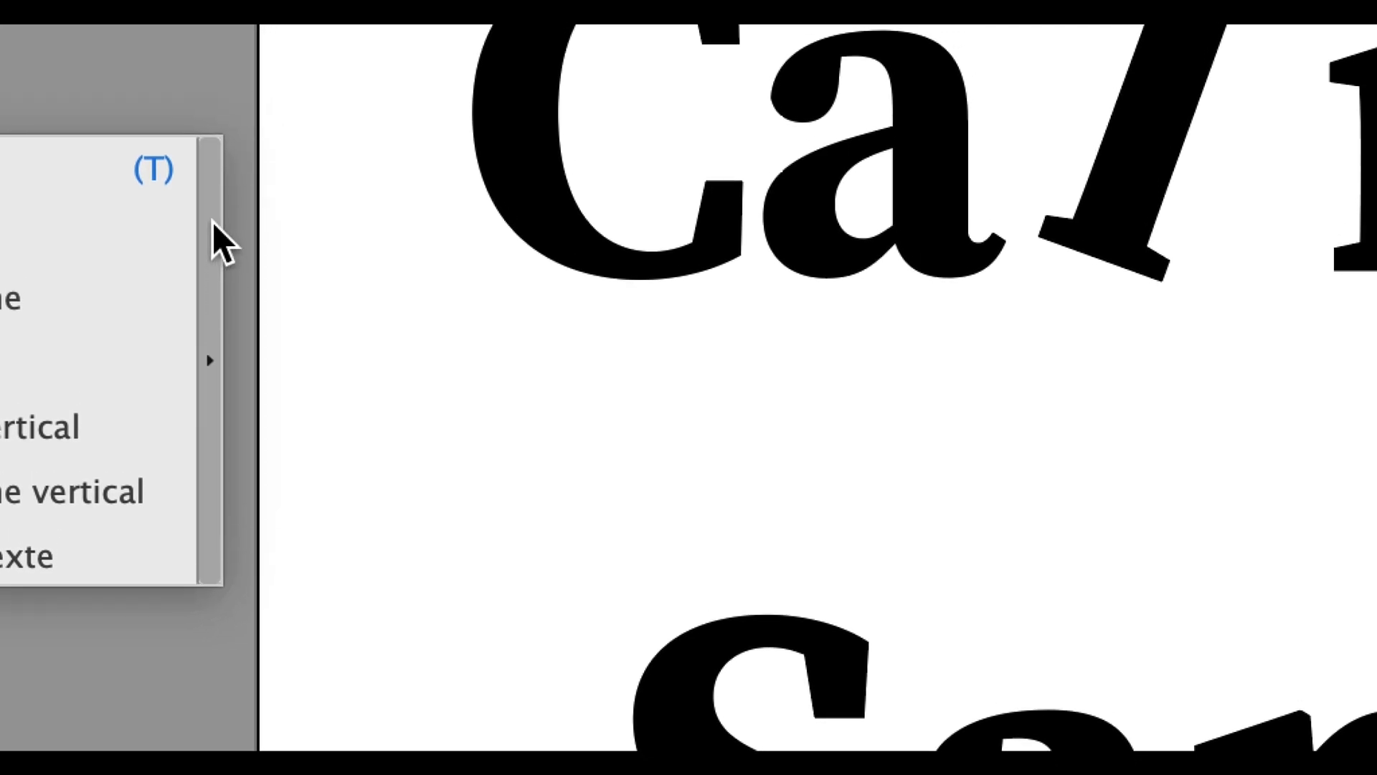
click(212, 221)
drag(148, 240, 488, 273)
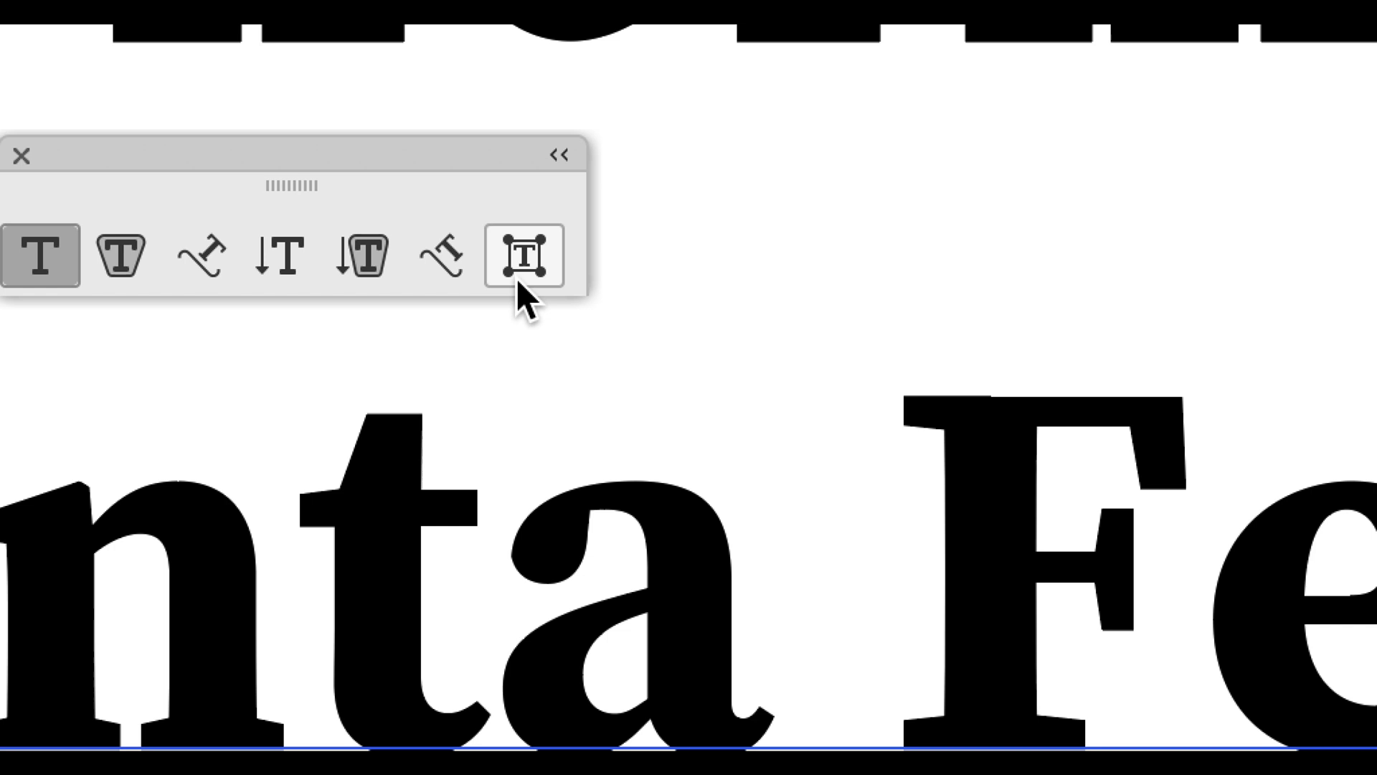
click(663, 376)
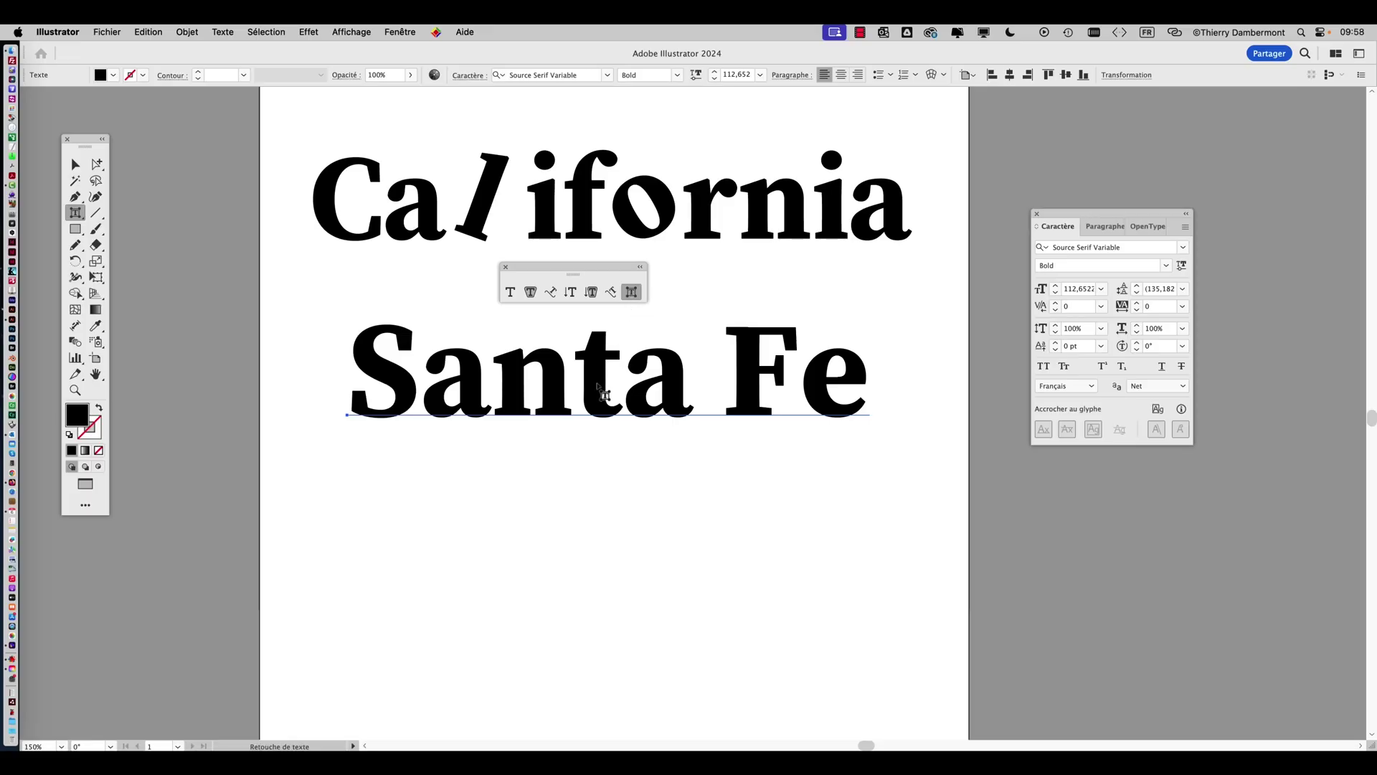
Rotate the "t" of Santa Fe freehand to about 20° and stretch it to about 179% vertical scale
click(598, 388)
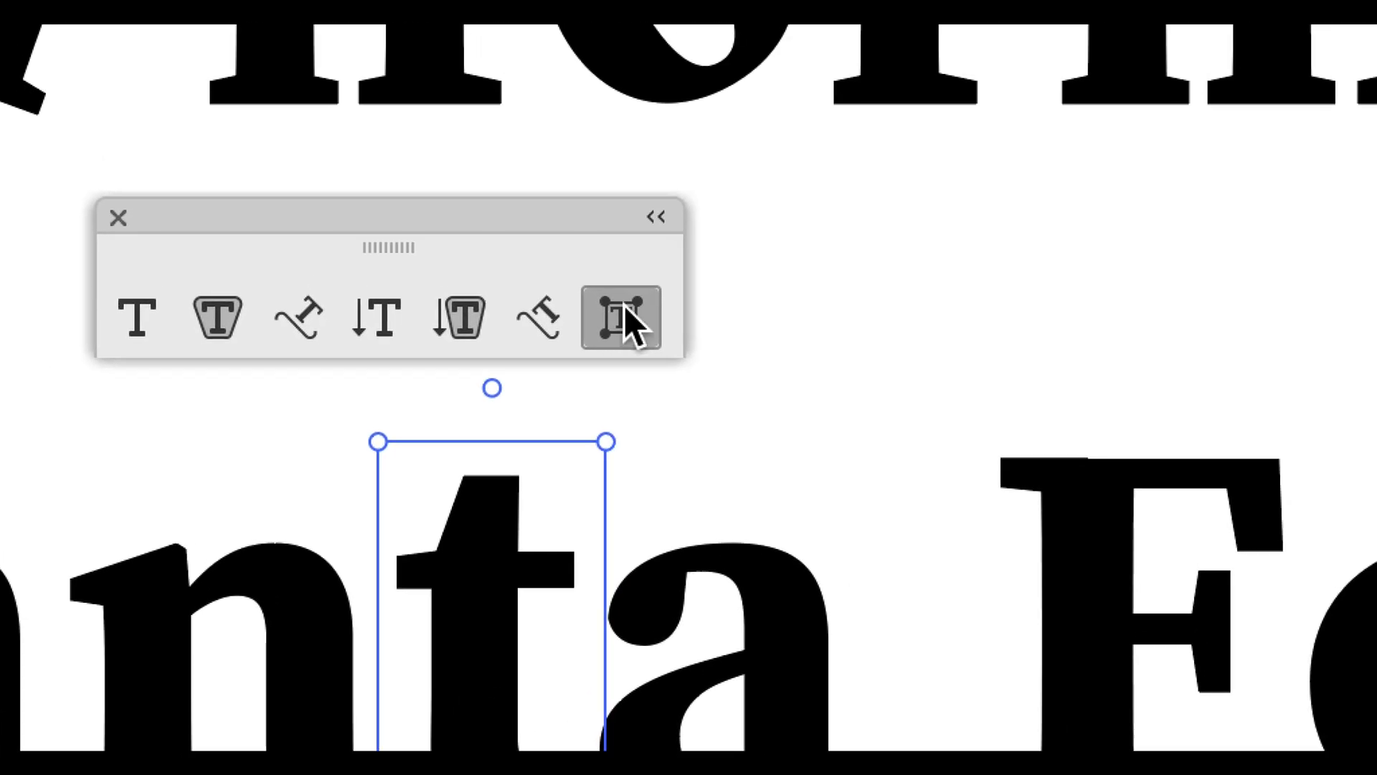
drag(492, 388, 493, 392)
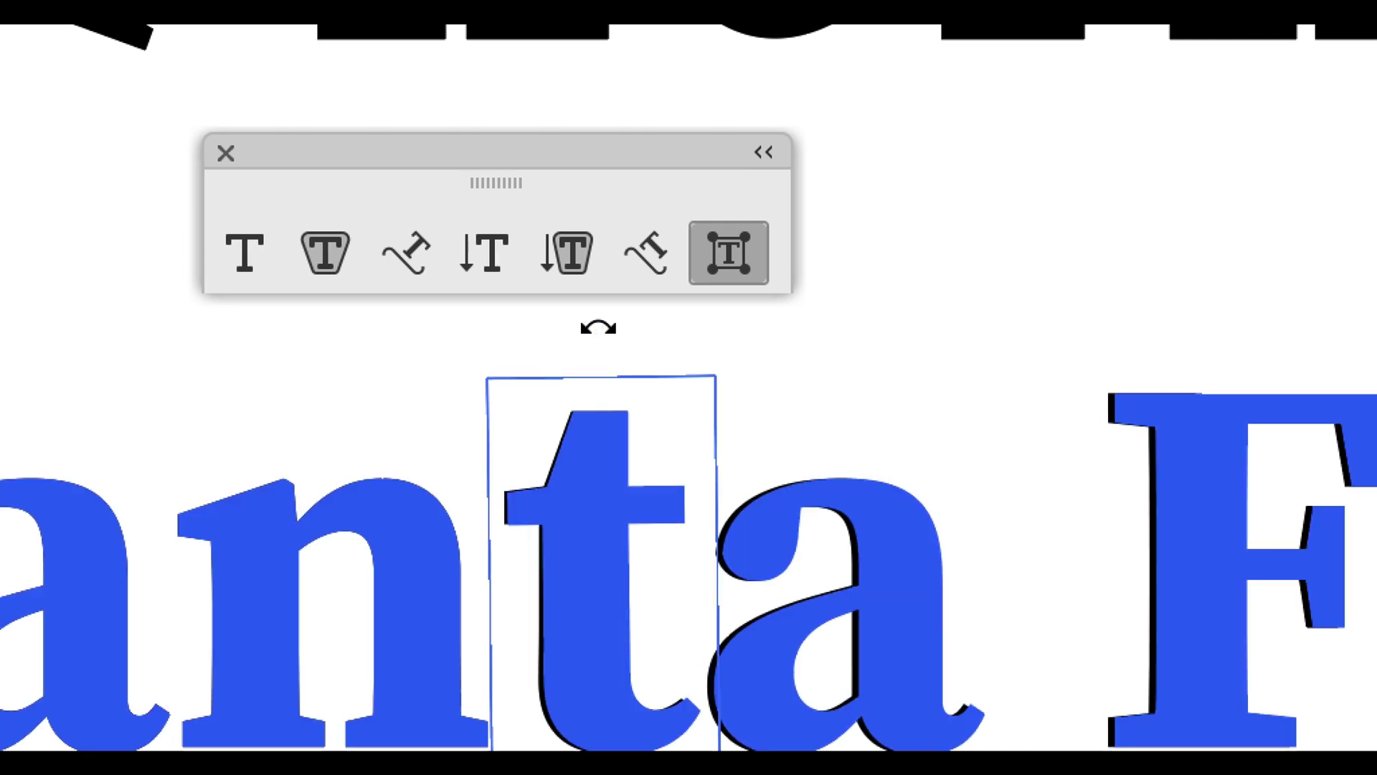
drag(599, 327, 702, 336)
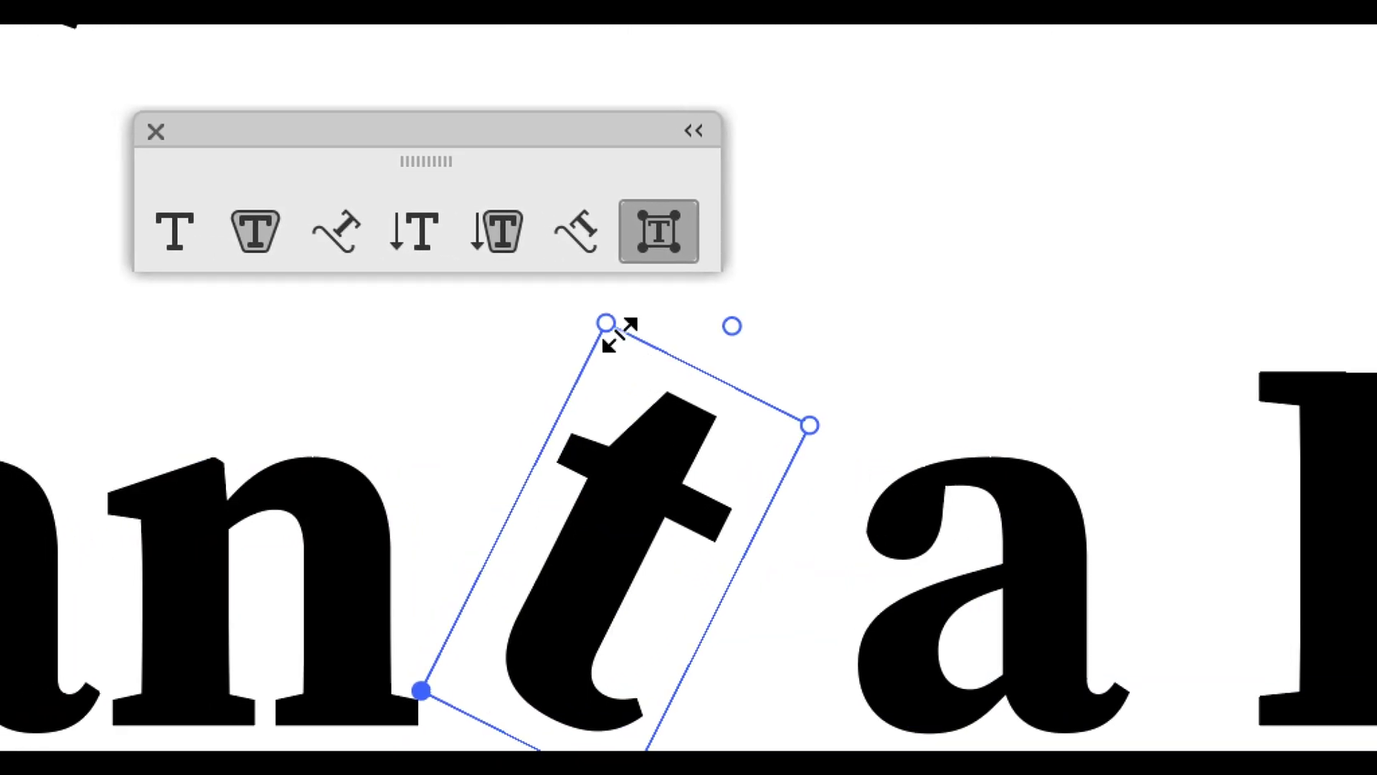
drag(615, 329, 606, 357)
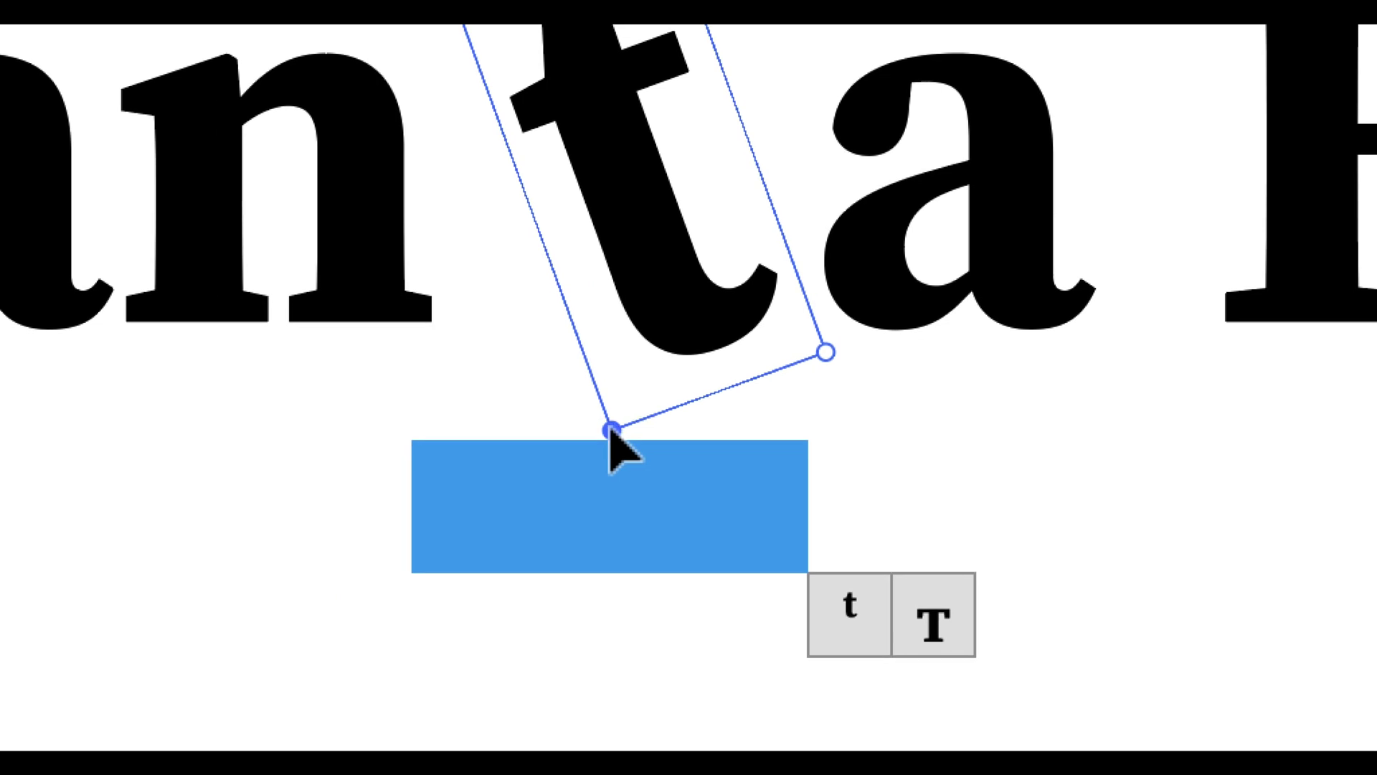
drag(612, 431, 610, 431)
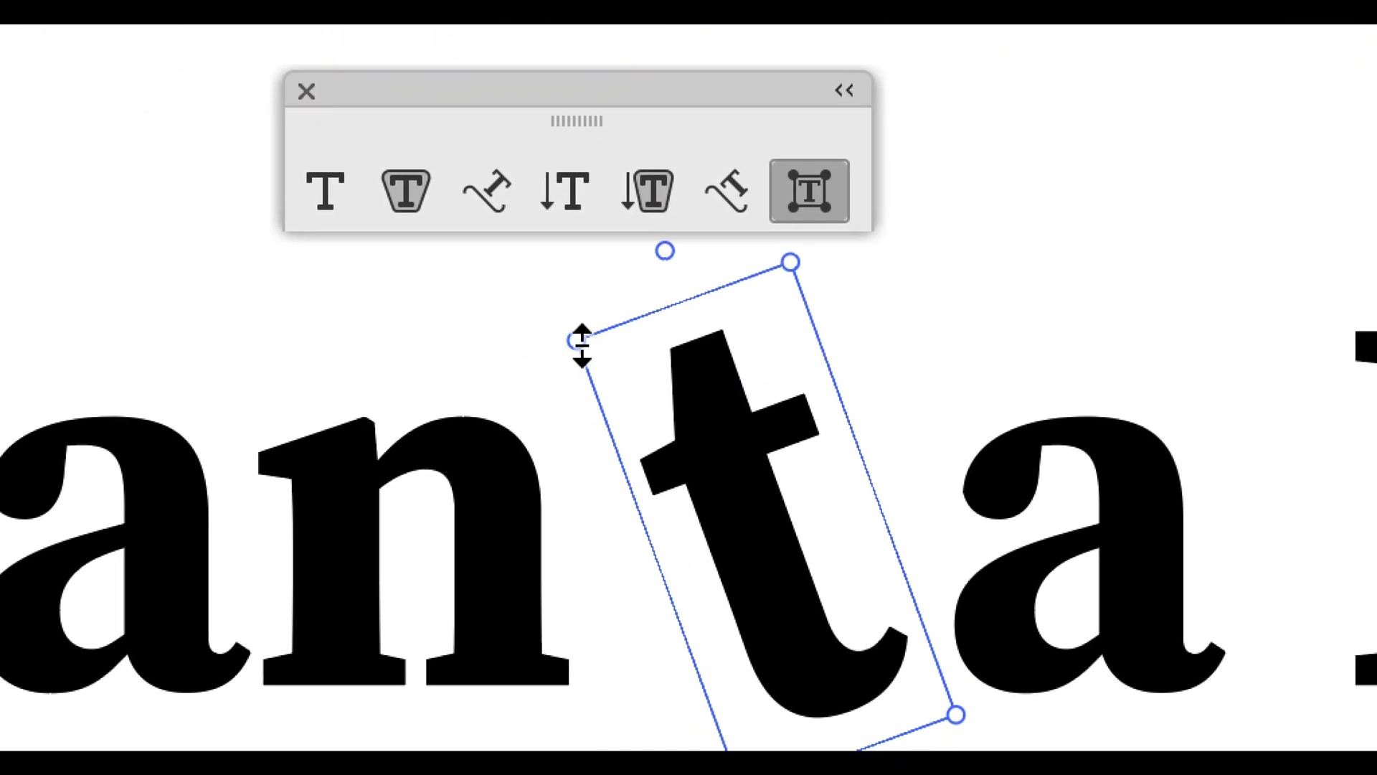
drag(582, 345, 420, 147)
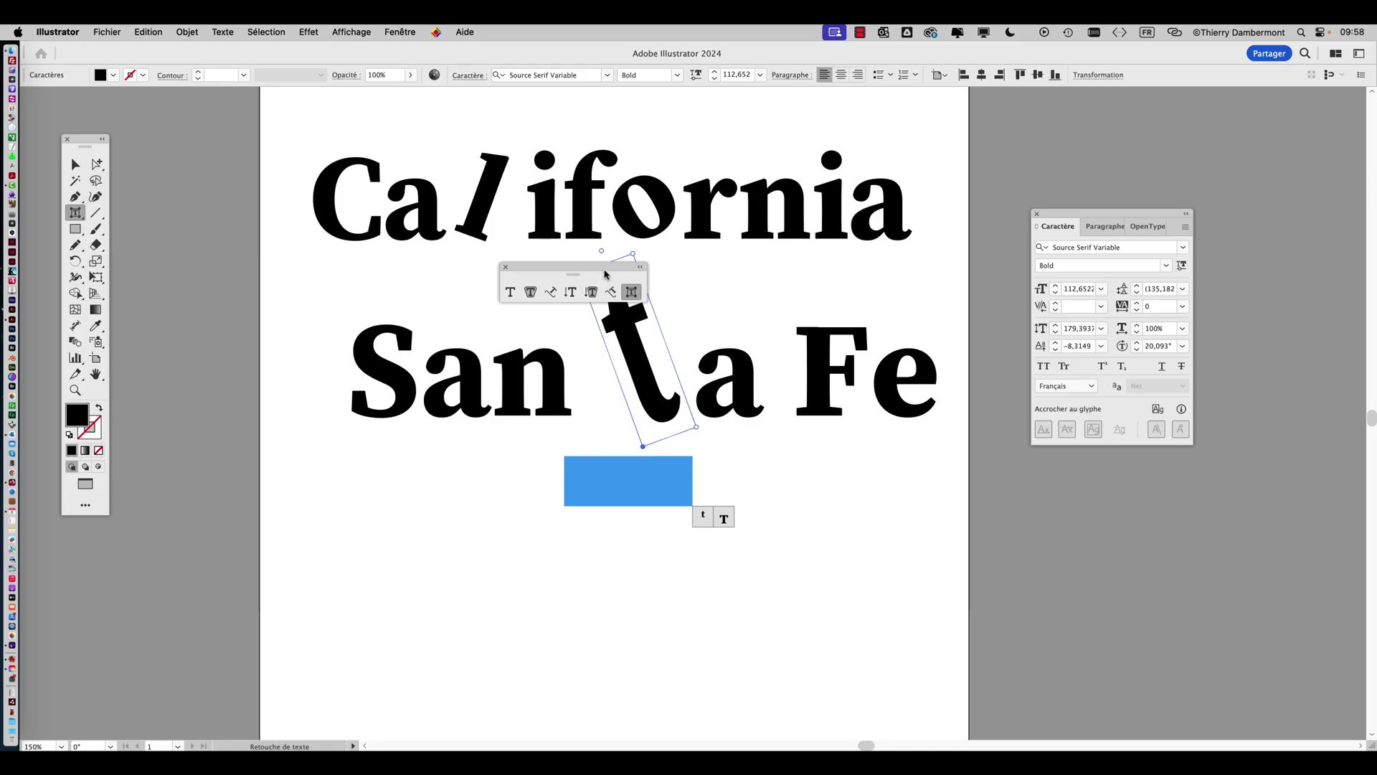
Move the tool palette above California, then shift the "t" down against the "n" and rotate it to about -26°
drag(604, 274, 689, 118)
drag(629, 358, 589, 361)
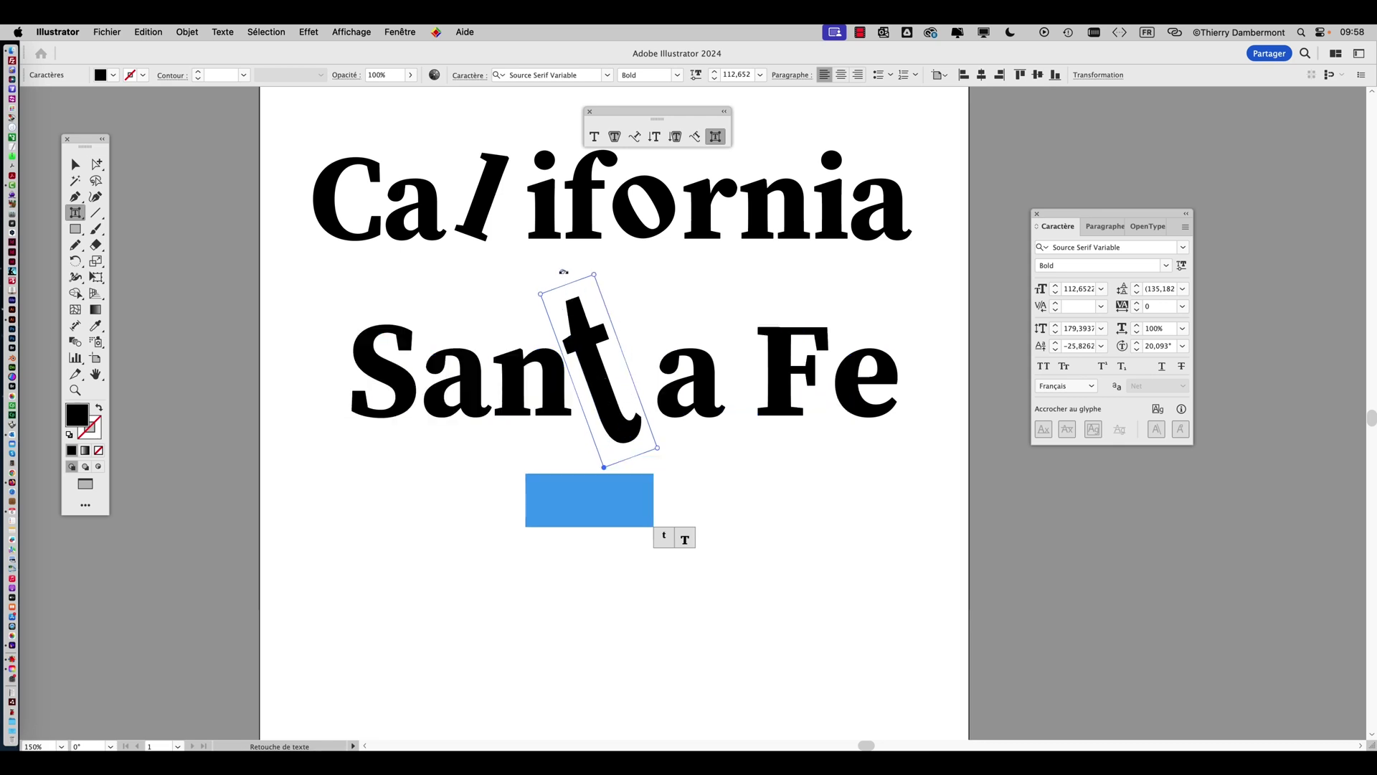
drag(564, 271, 636, 276)
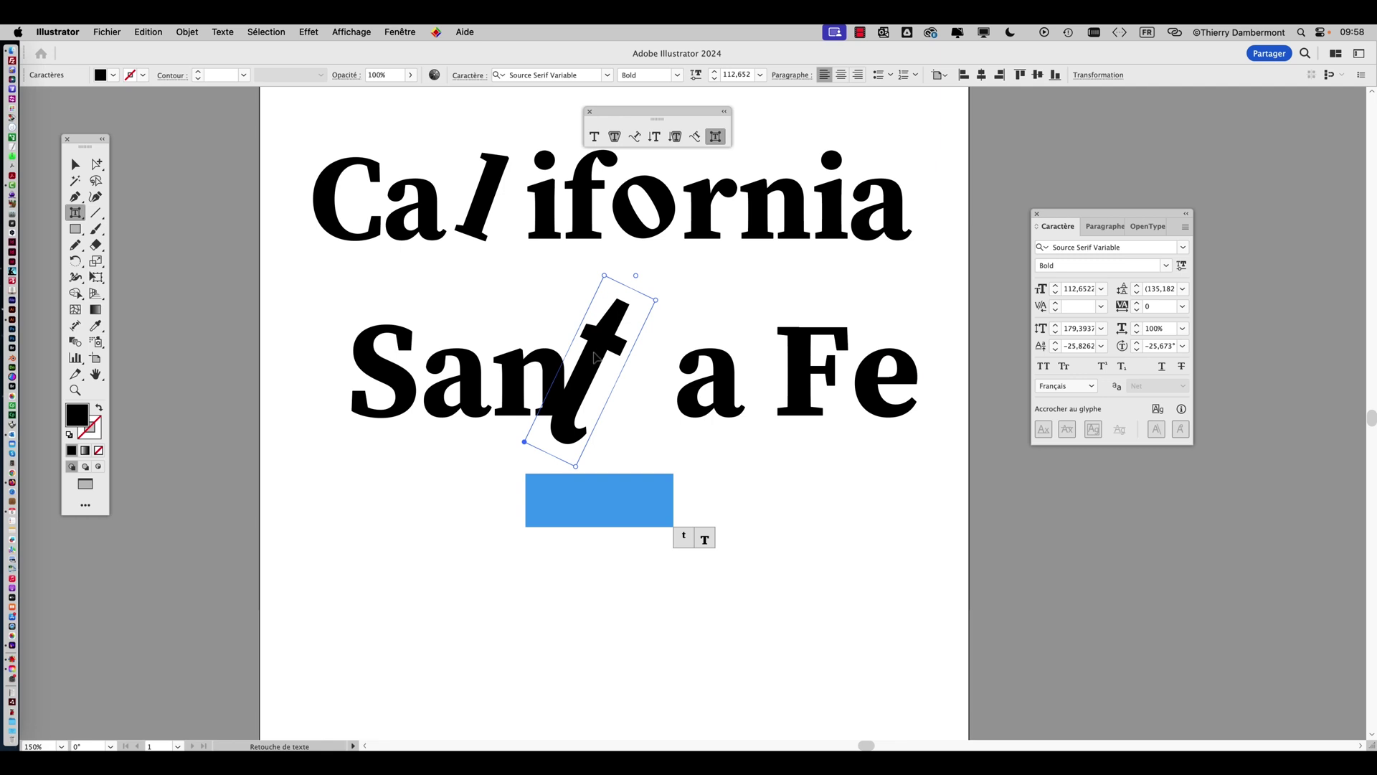
drag(595, 356, 618, 352)
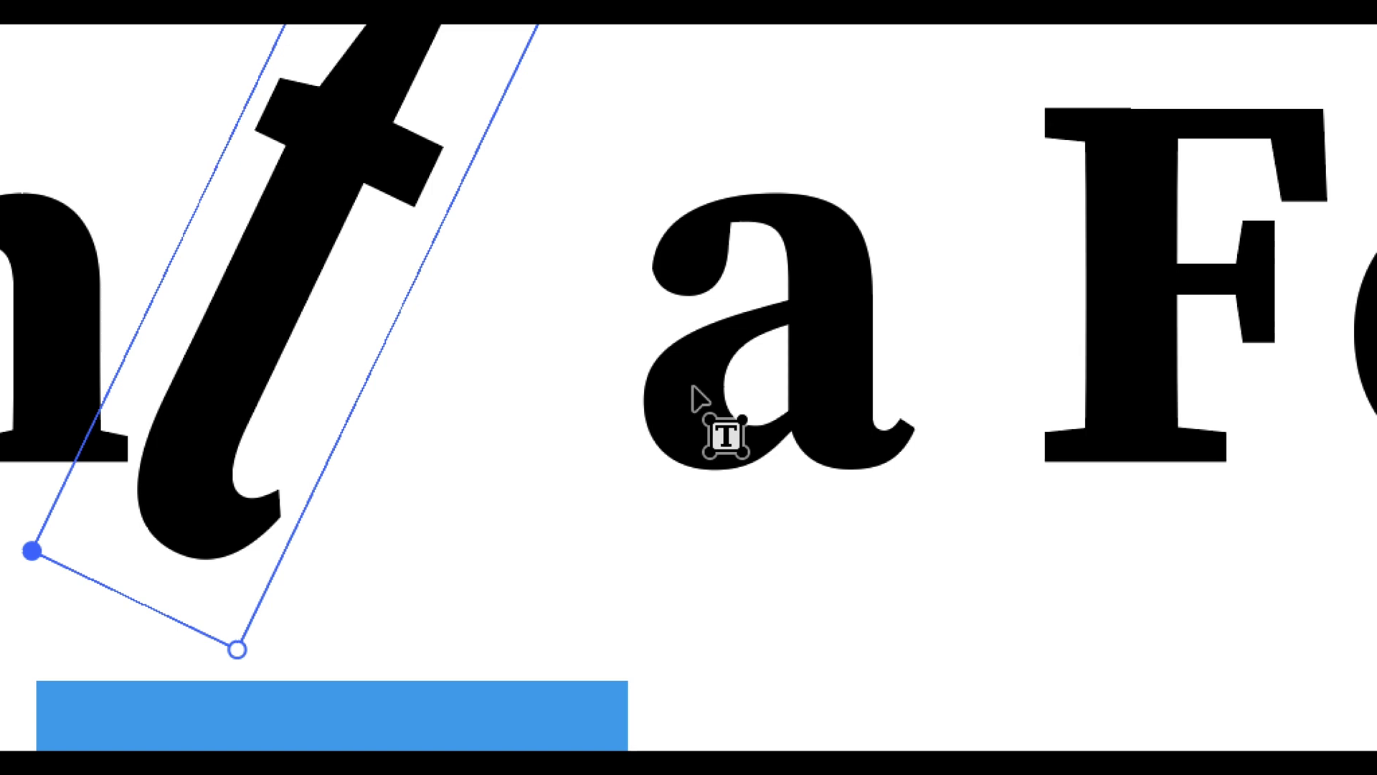
Move the "a", "F" and "e" one by one to close the gaps after the rotated "t", and deselect the text
click(713, 398)
drag(693, 384, 649, 388)
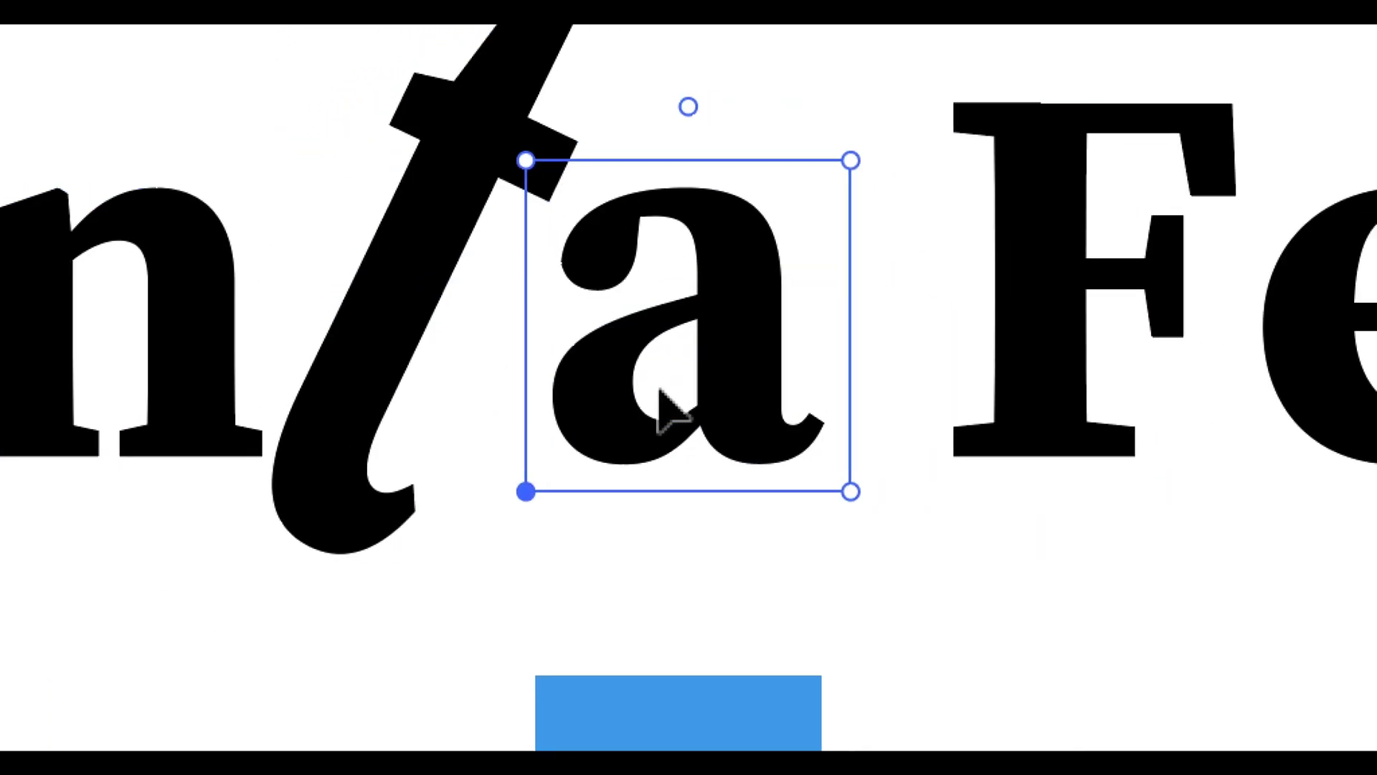
click(1037, 394)
drag(1038, 394, 977, 384)
drag(723, 382, 710, 382)
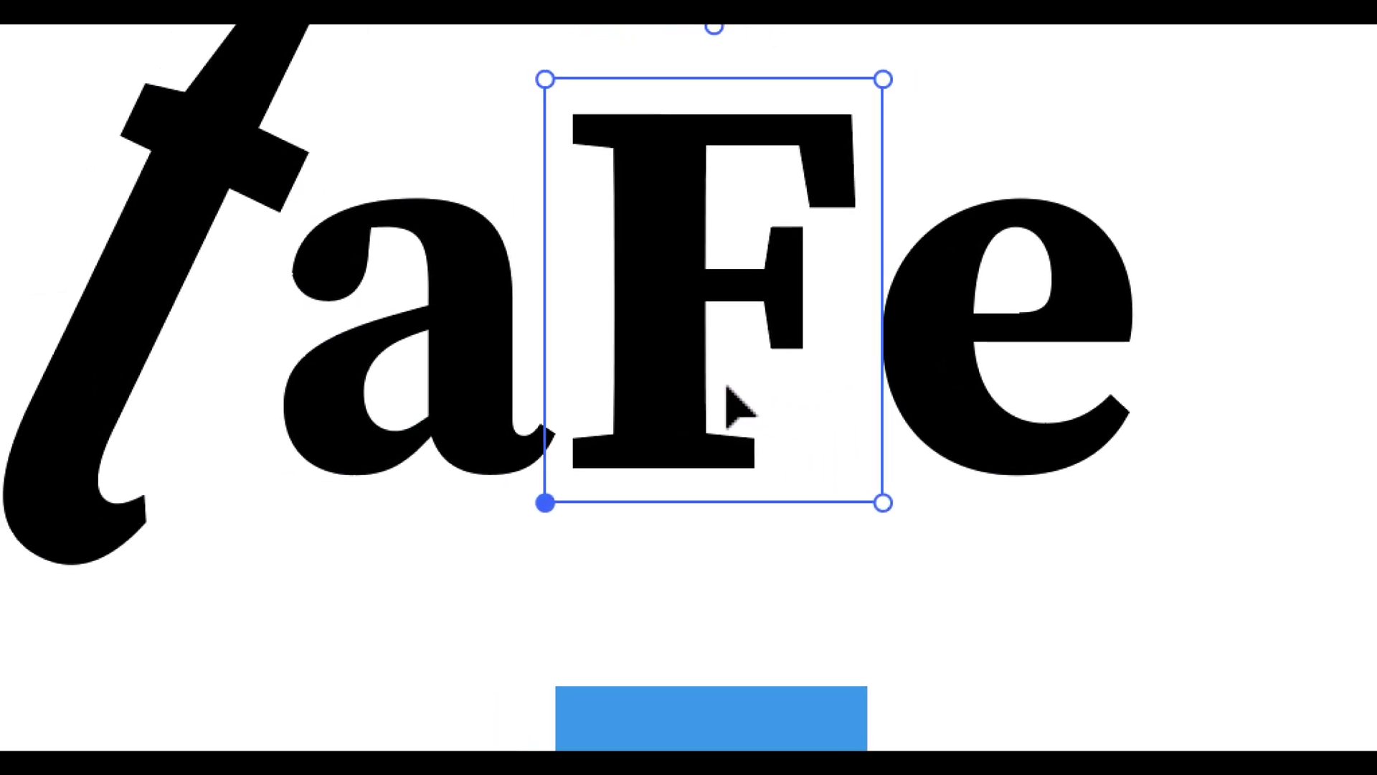
click(570, 400)
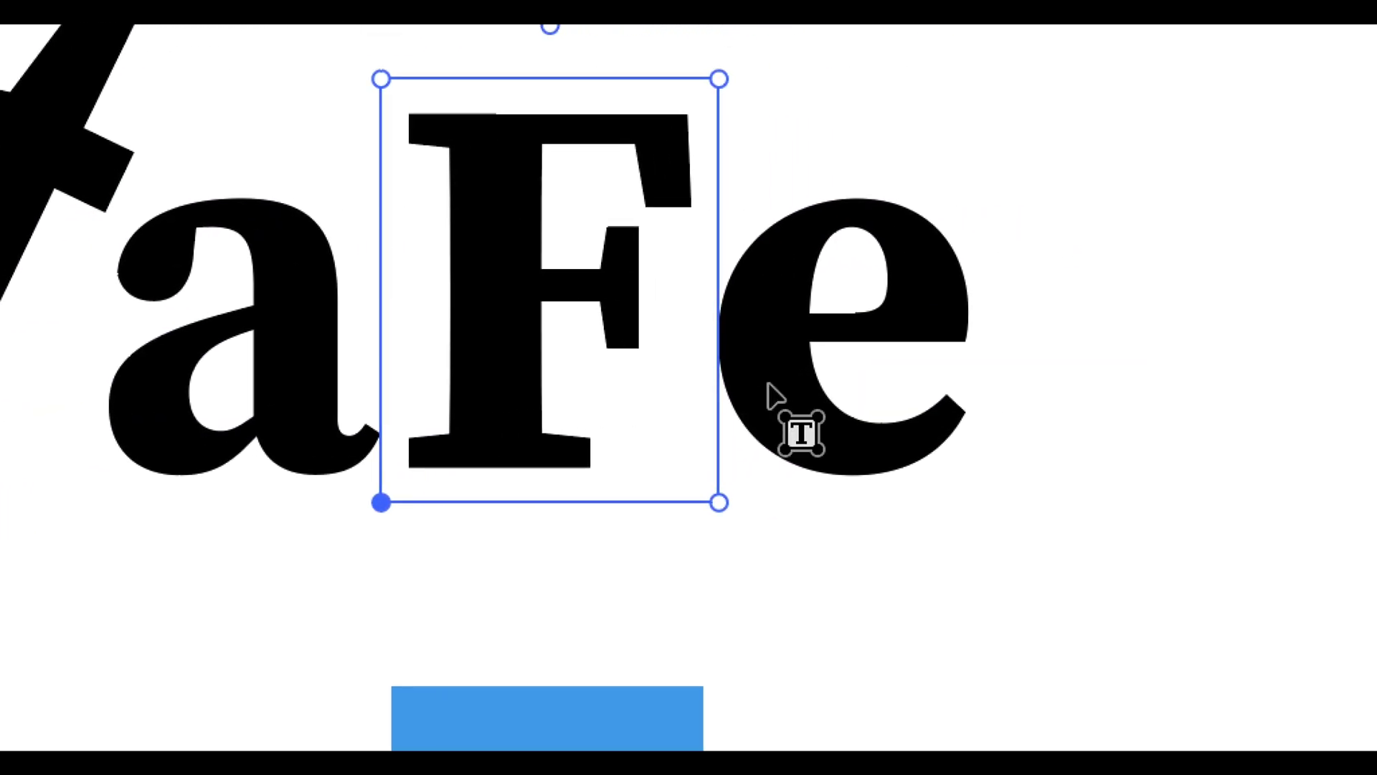
click(1073, 405)
drag(767, 406, 760, 405)
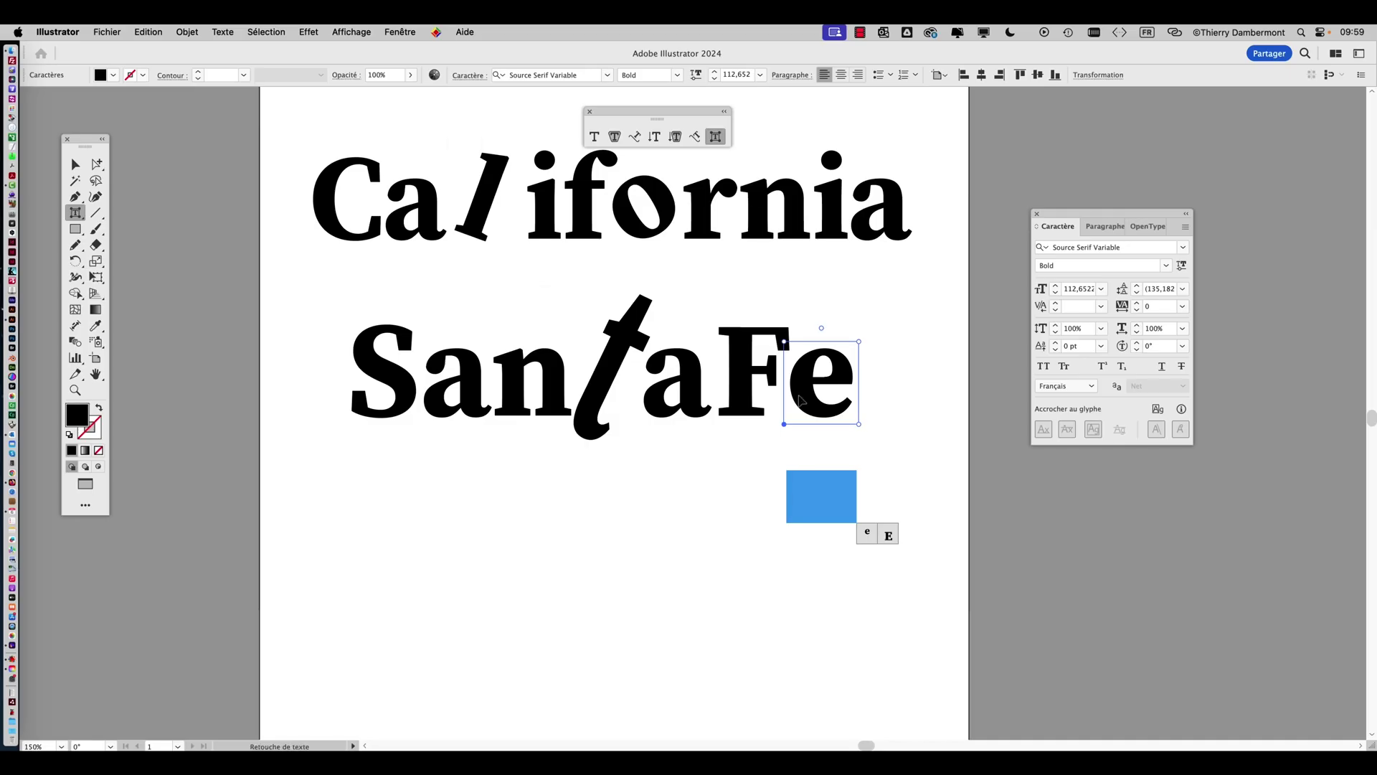
click(88, 165)
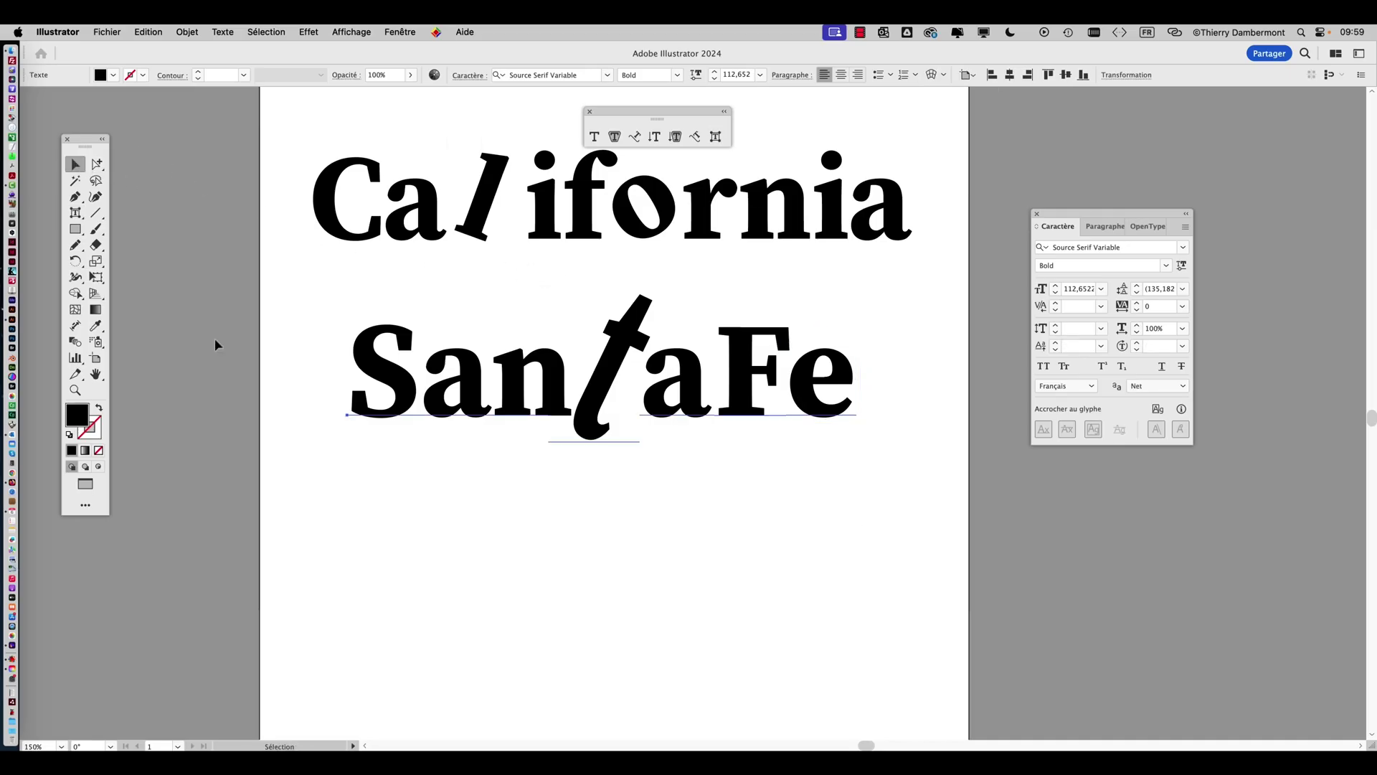
click(556, 518)
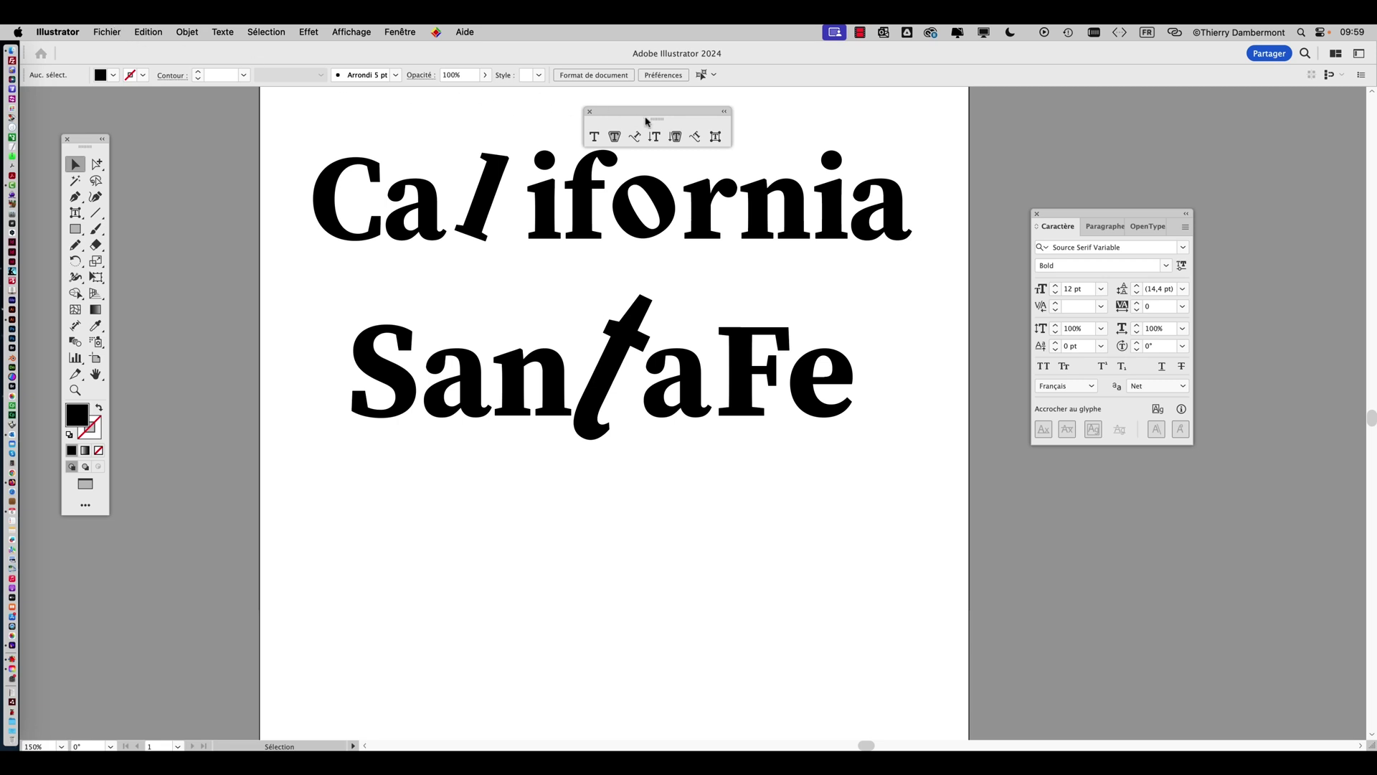
Activate the Touch Type tool again and move the floating type palette away from the titles
drag(663, 117, 836, 262)
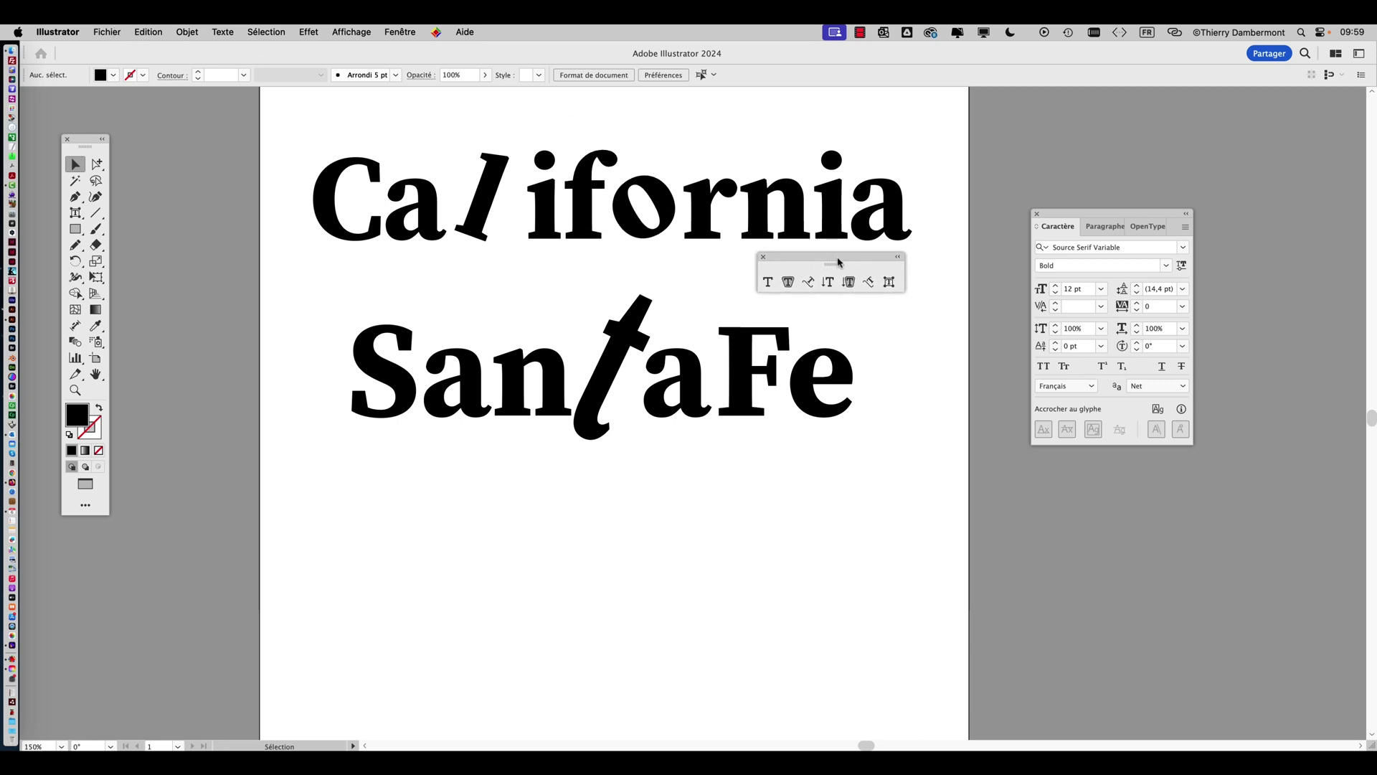
click(889, 282)
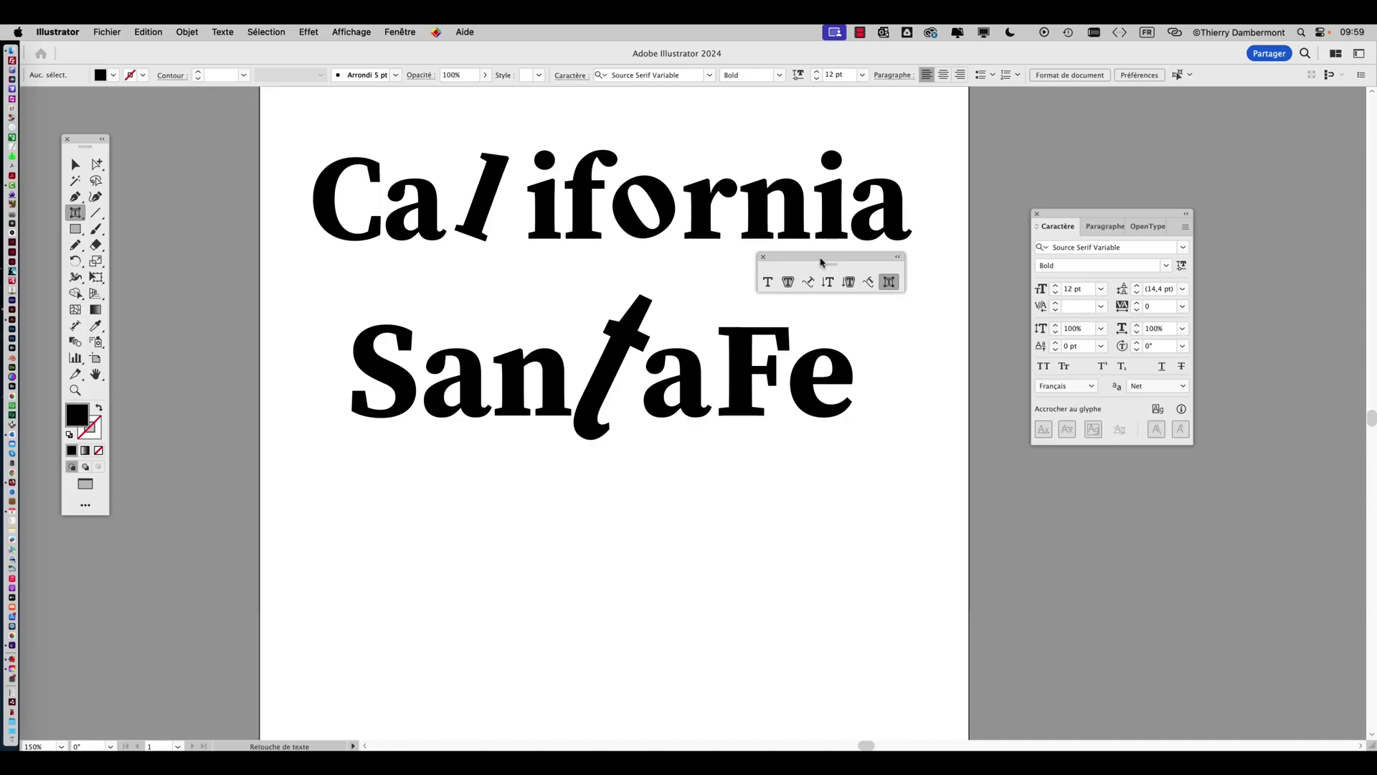
drag(825, 261, 1003, 128)
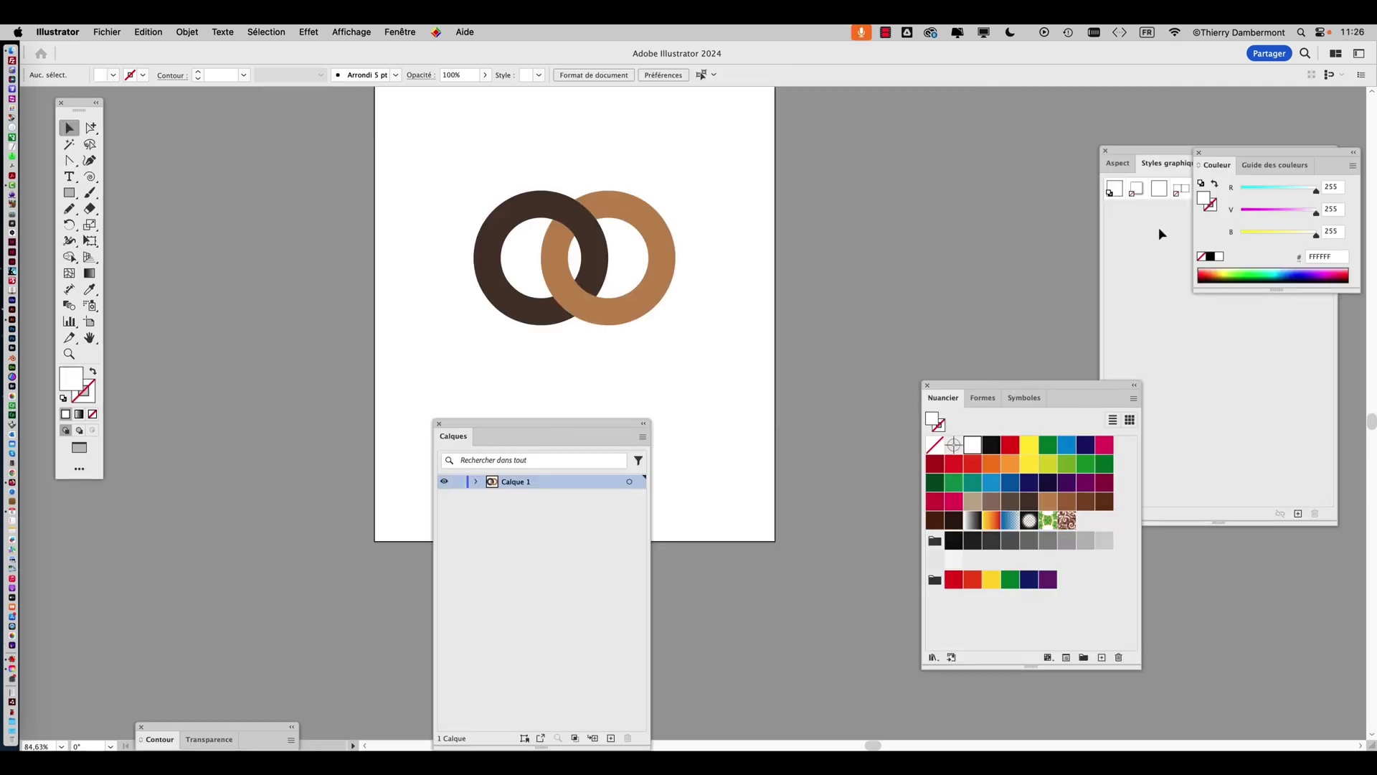
Hide the floating panels around the document with the two interlocked rings
key(shift+Tab)
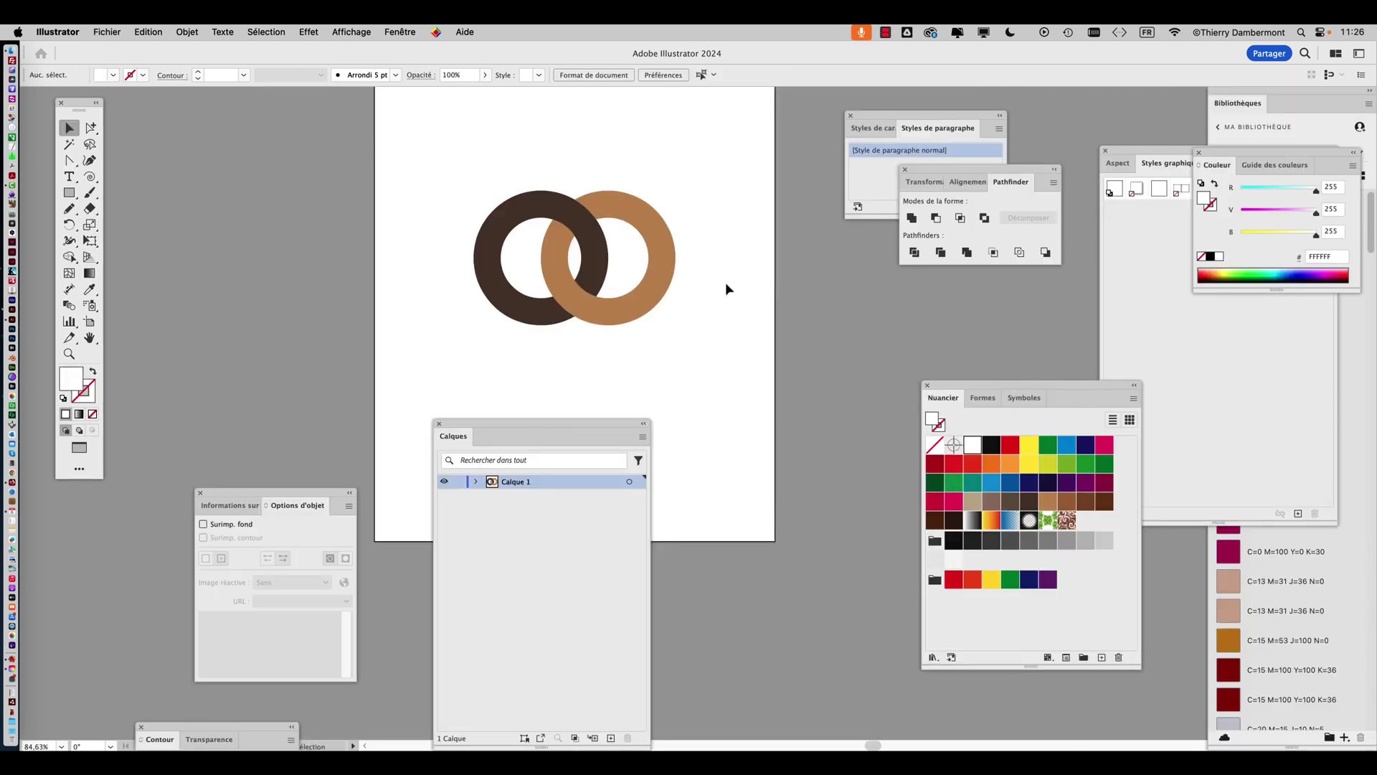
scroll(587, 285, up, 3)
scroll(457, 287, up, 2)
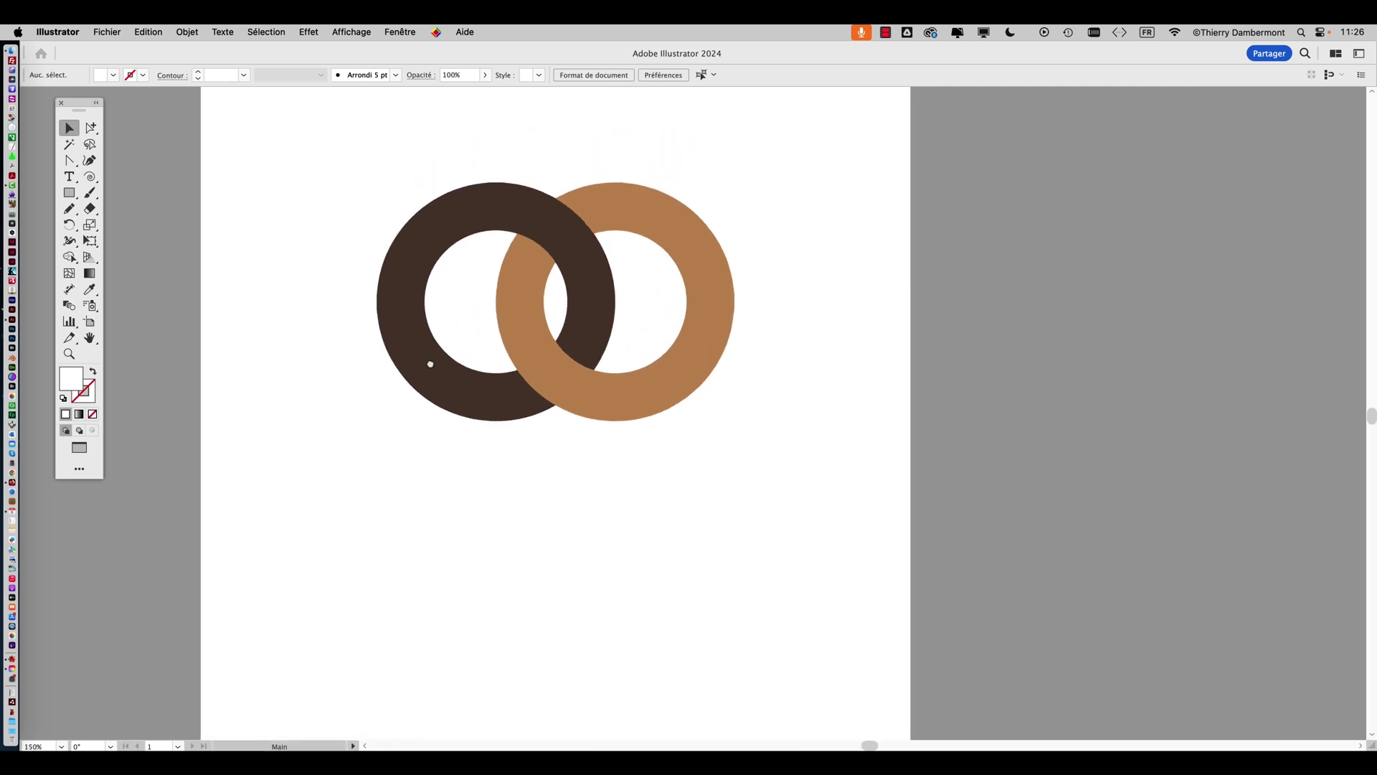
Move the brown and dark rings apart to expose their cut pieces, and undo both moves
click(436, 260)
click(703, 313)
drag(704, 309, 891, 285)
drag(592, 310, 417, 306)
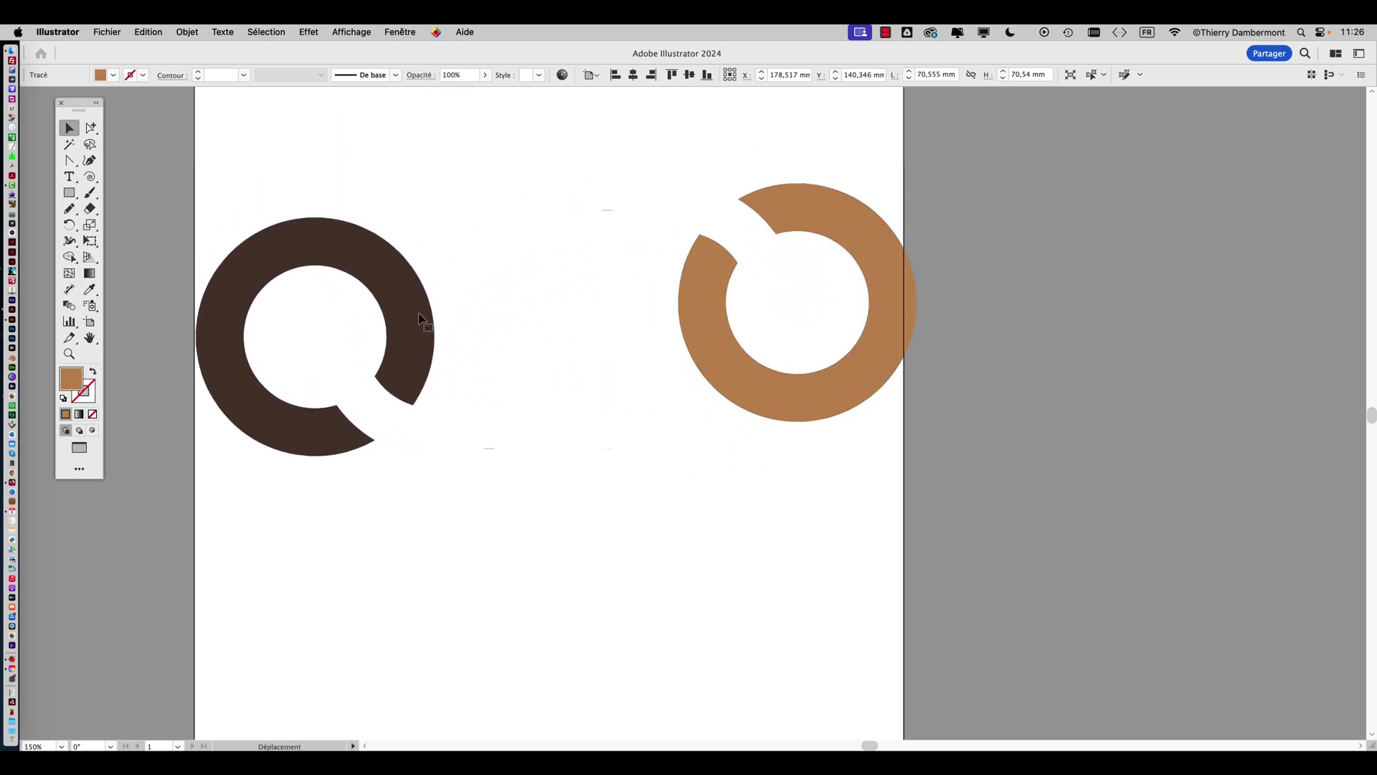
key(super+z)
key(super+z)
click(420, 256)
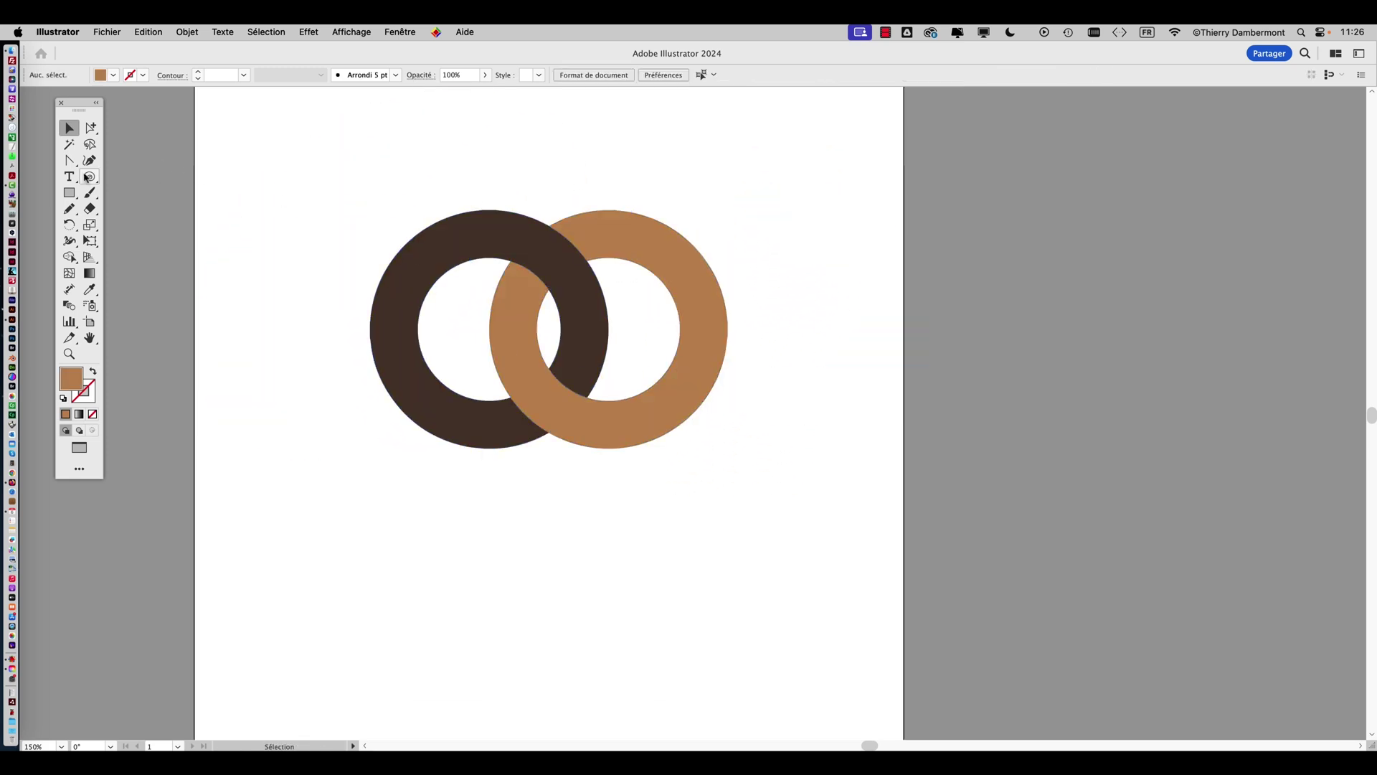
Draw a rectangle about 100.5 × 77.2 mm over the lower part of the rings and fill it with the blue swatch
click(69, 193)
mouse_move(297, 272)
mouse_down()
mouse_move(369, 344)
mouse_move(655, 532)
mouse_move(637, 532)
mouse_up()
click(400, 32)
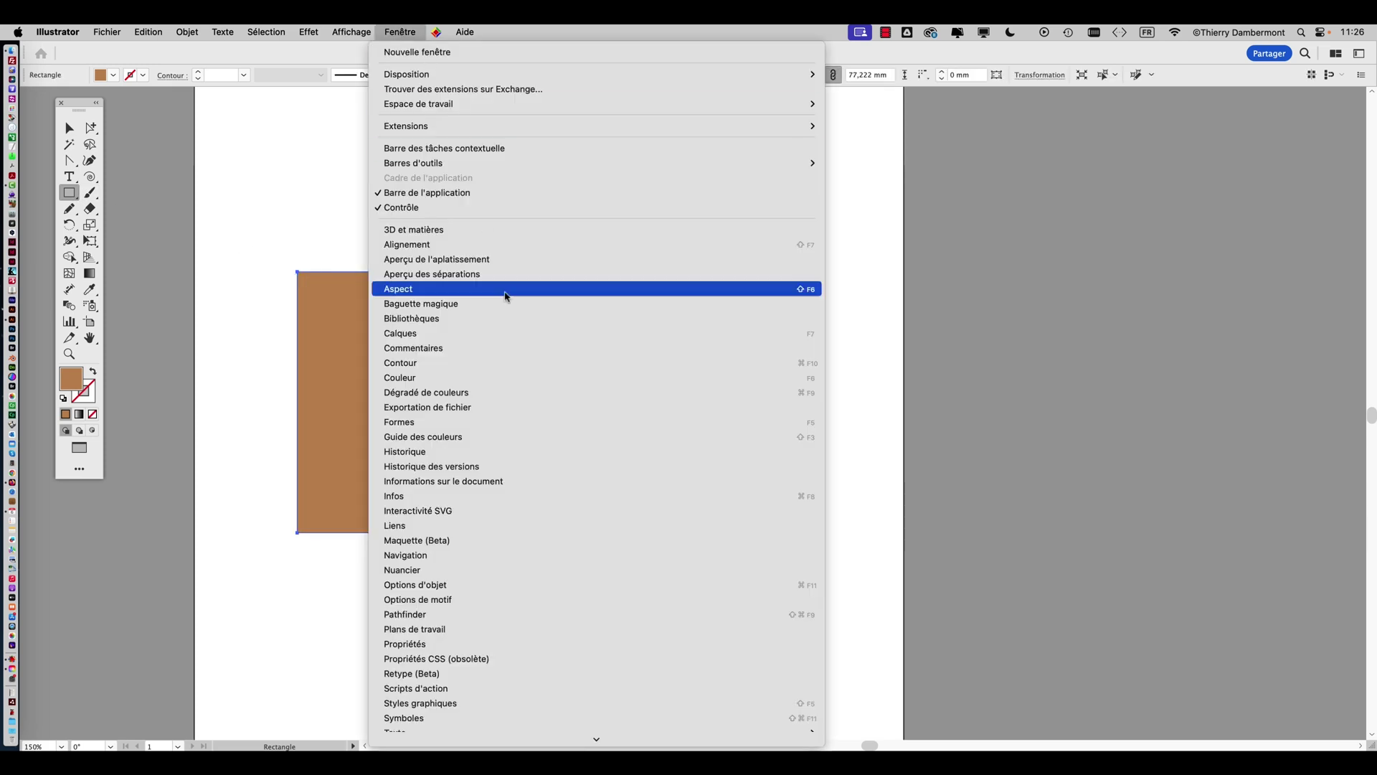
click(495, 569)
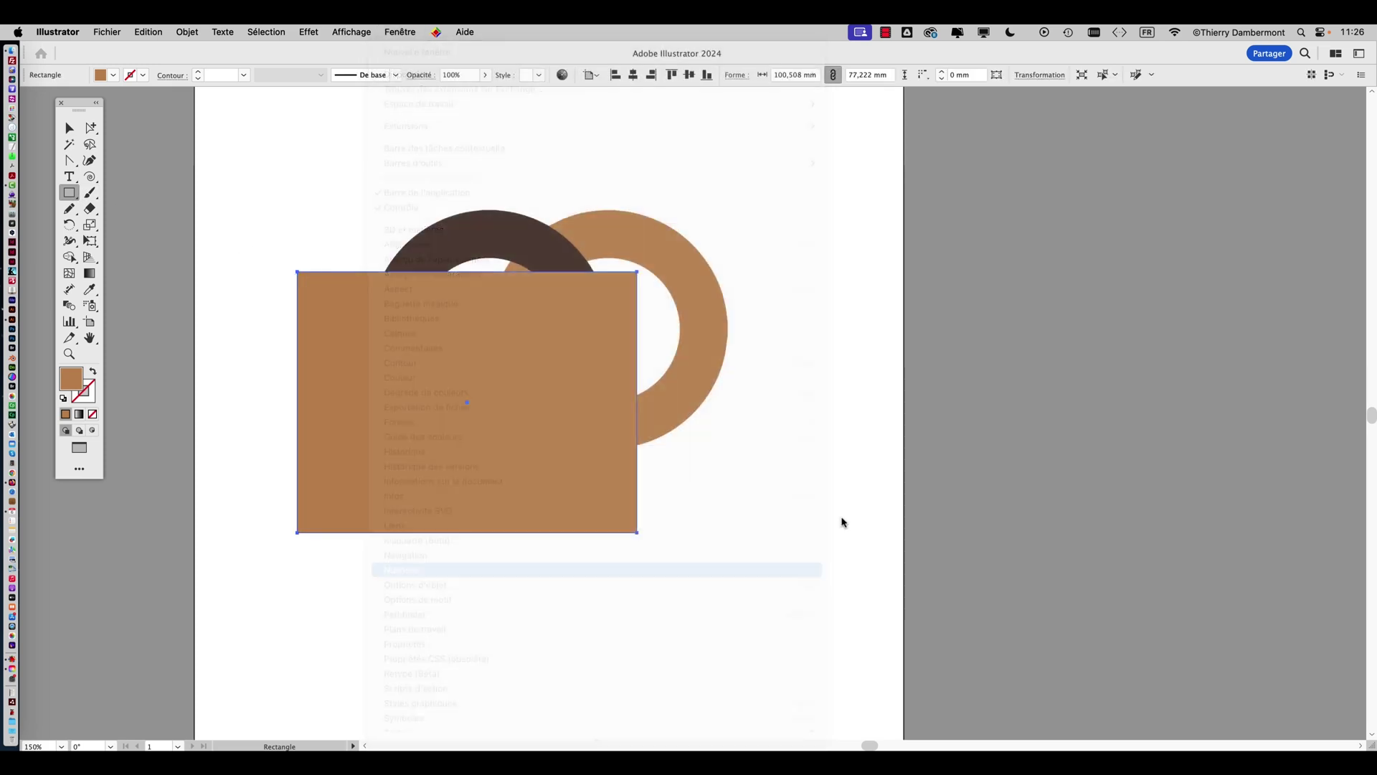
click(1069, 454)
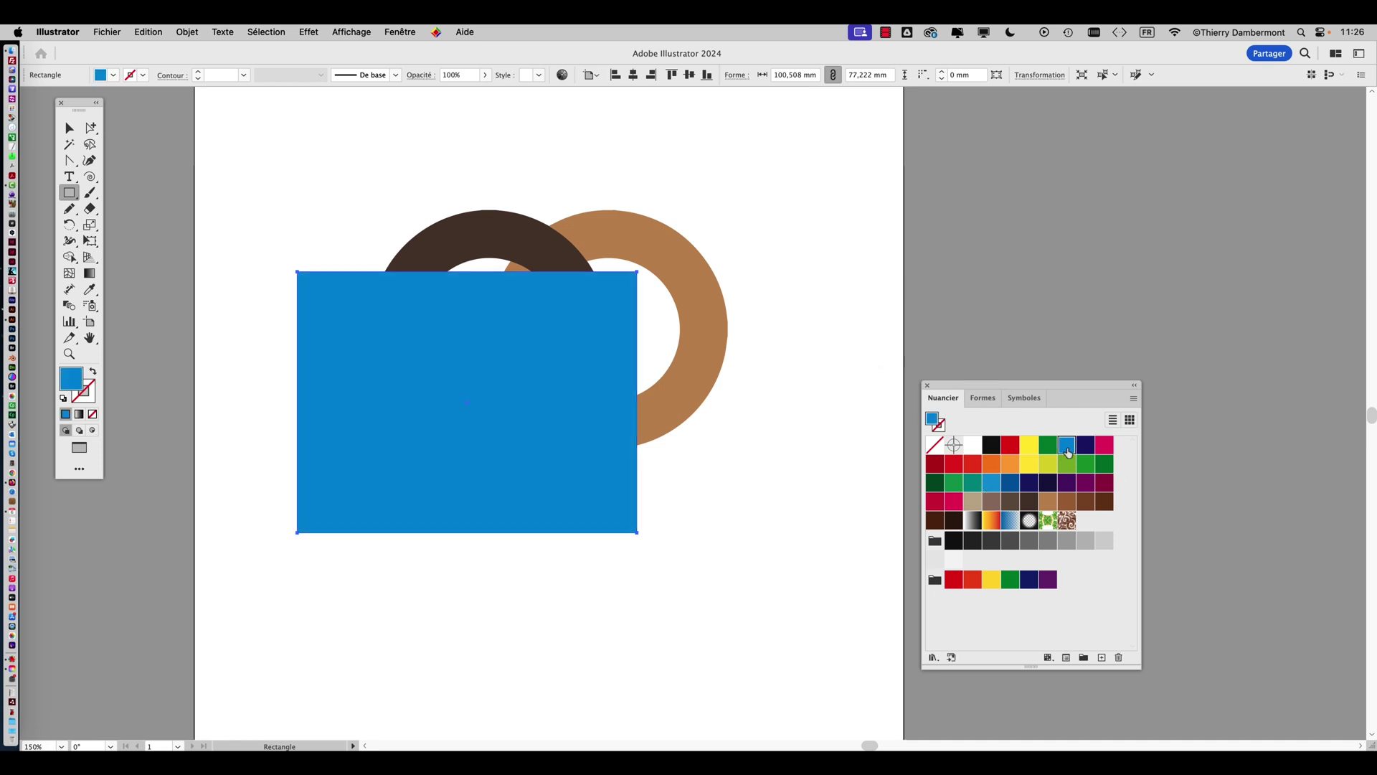
Send the blue rectangle to the back, behind both interlocked rings, and clear the selection
click(188, 31)
mouse_move(312, 66)
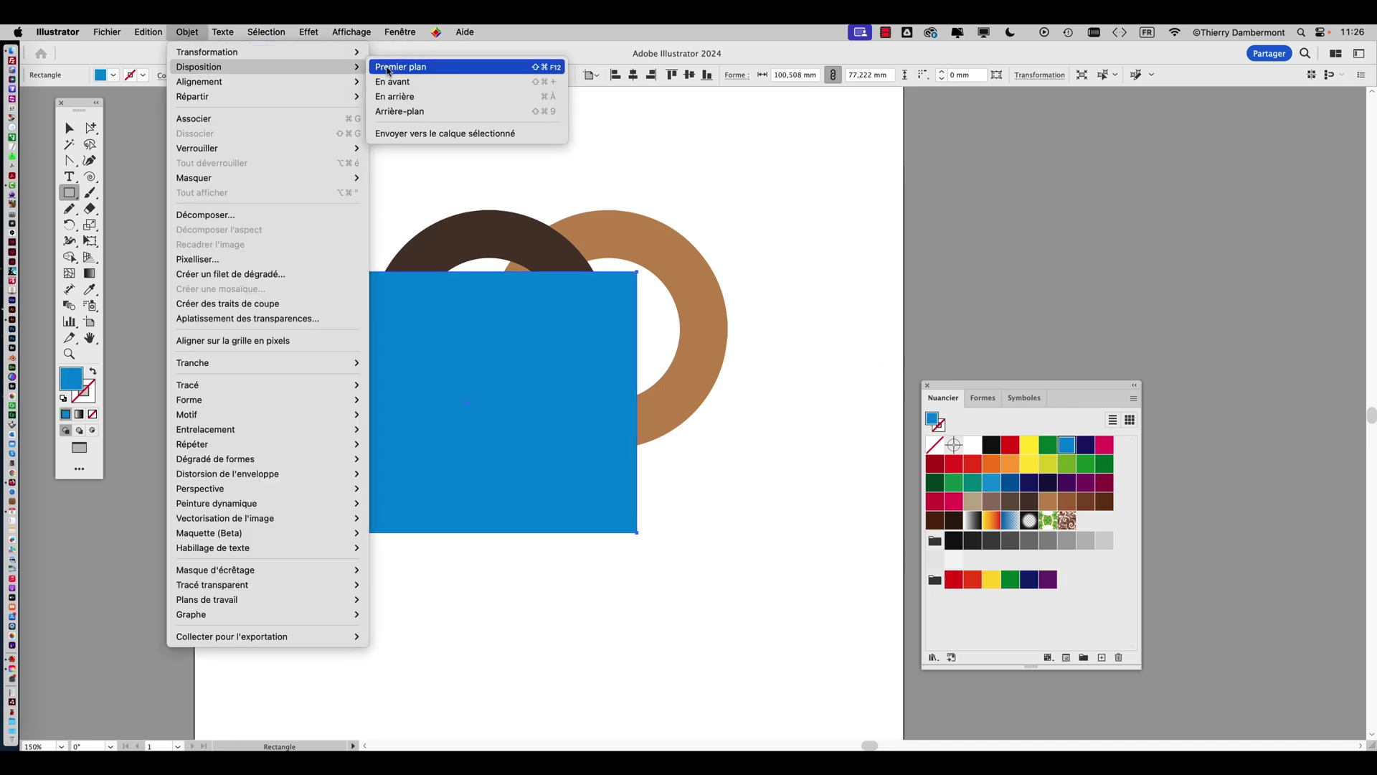
click(411, 108)
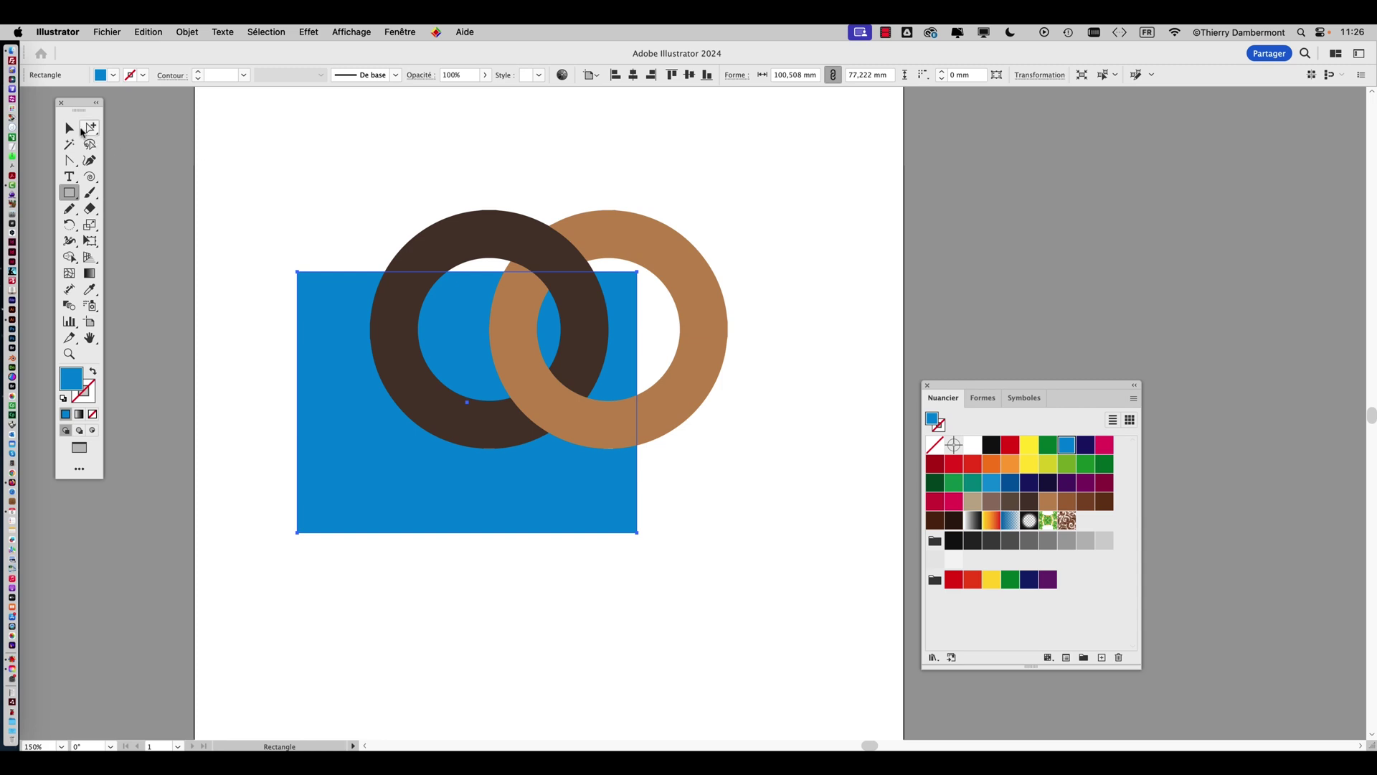
key(v)
click(197, 152)
Select each ring in turn, pull the two rings apart over the blue background, and undo both moves
click(612, 246)
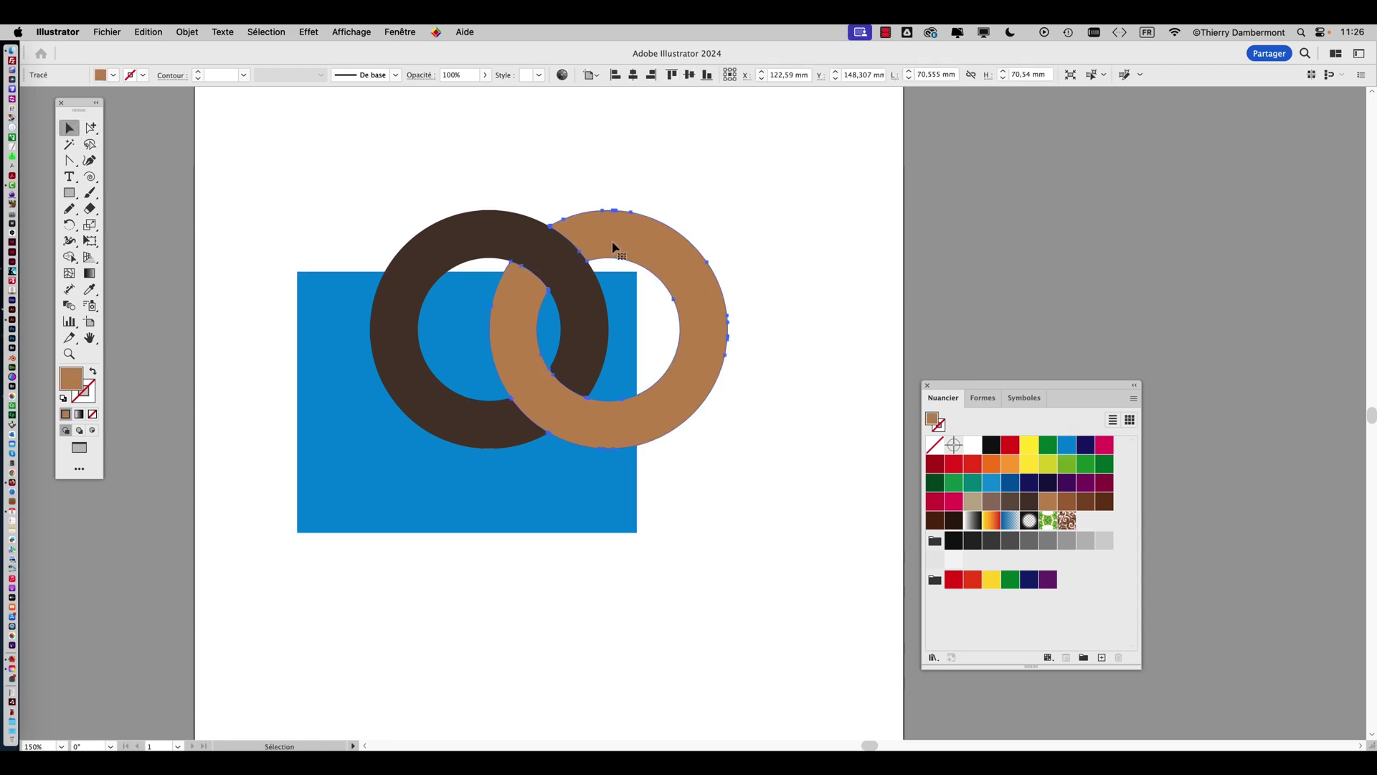
click(511, 246)
click(625, 230)
click(491, 248)
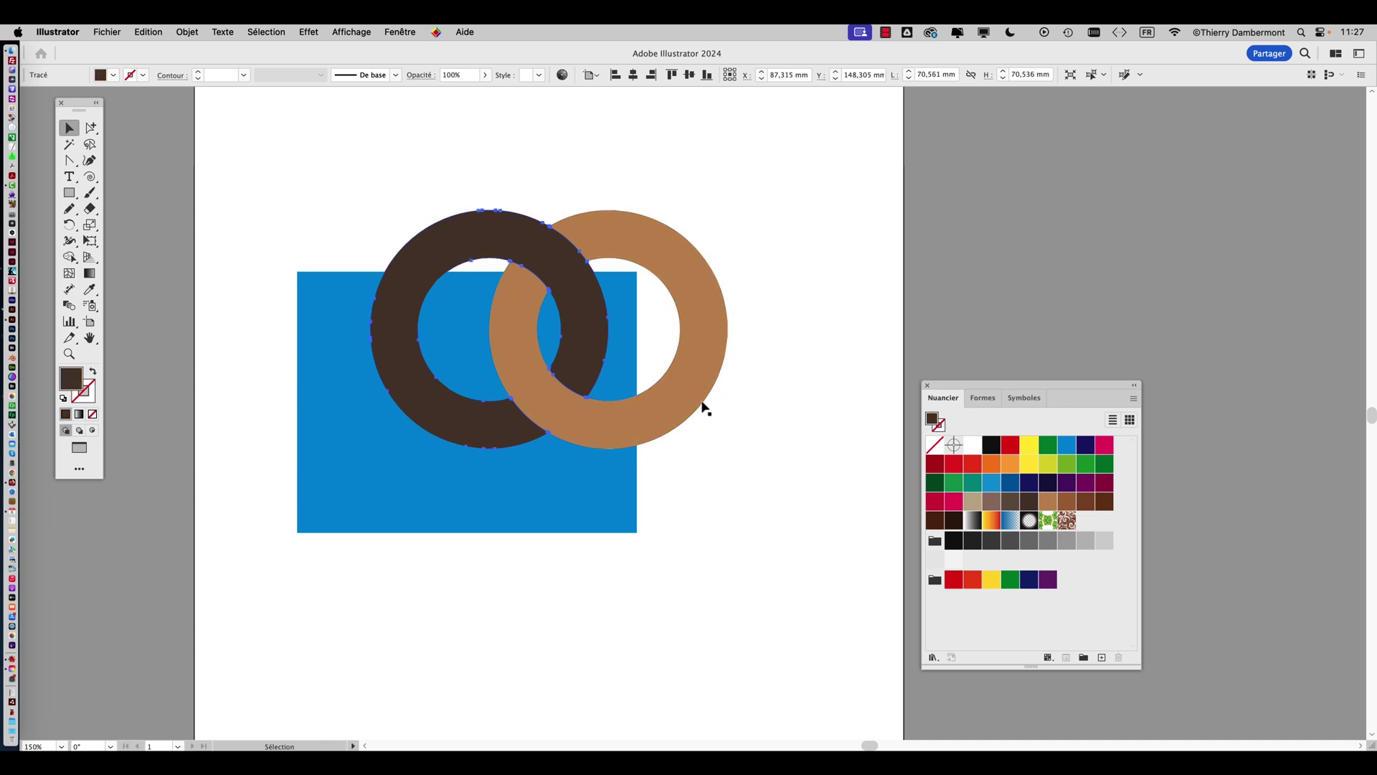
drag(688, 399, 880, 399)
drag(537, 273, 445, 174)
key(ctrl+z)
key(ctrl+z)
click(703, 236)
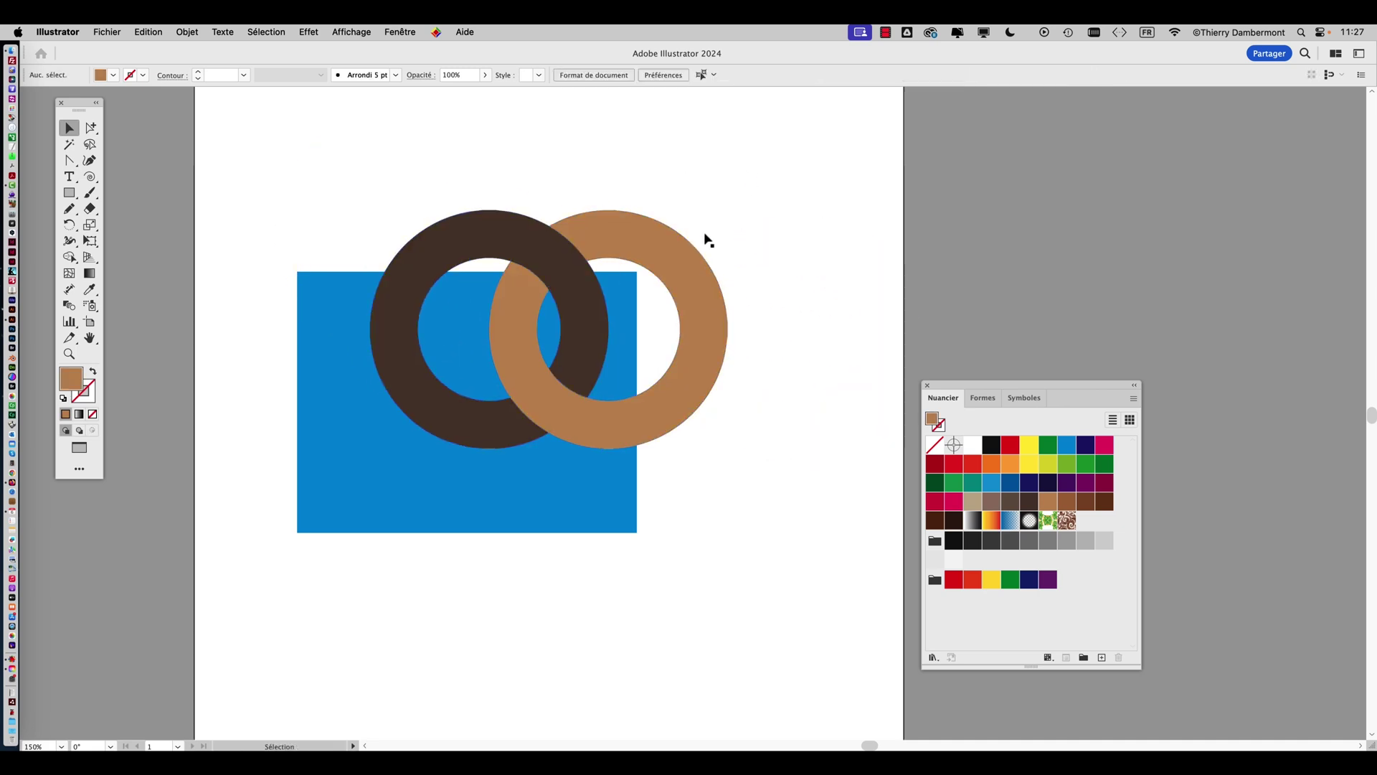
Slide the light brown ring sideways and the dark ring upward again to show their cut gaps, and undo the moves
click(474, 230)
click(619, 235)
click(479, 231)
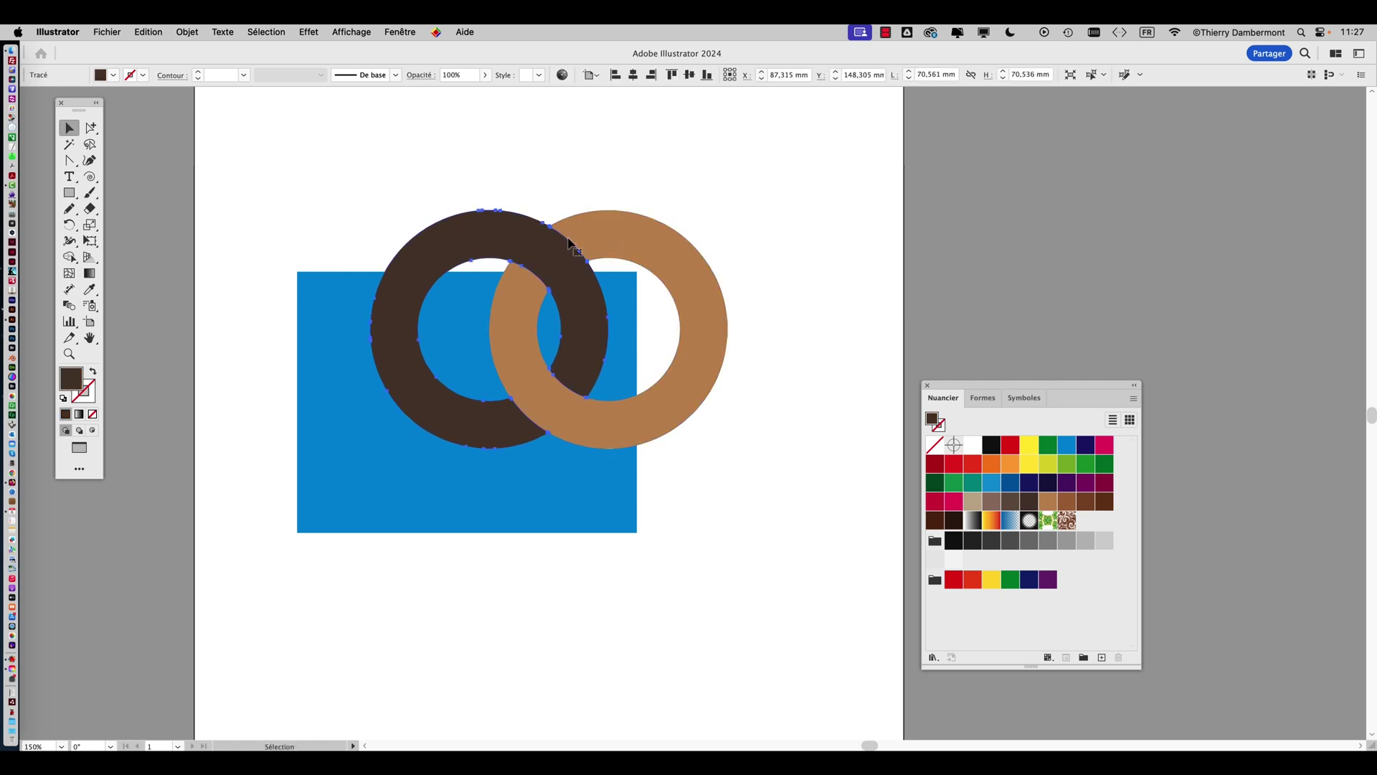
click(593, 238)
drag(602, 246, 812, 244)
drag(557, 294, 567, 183)
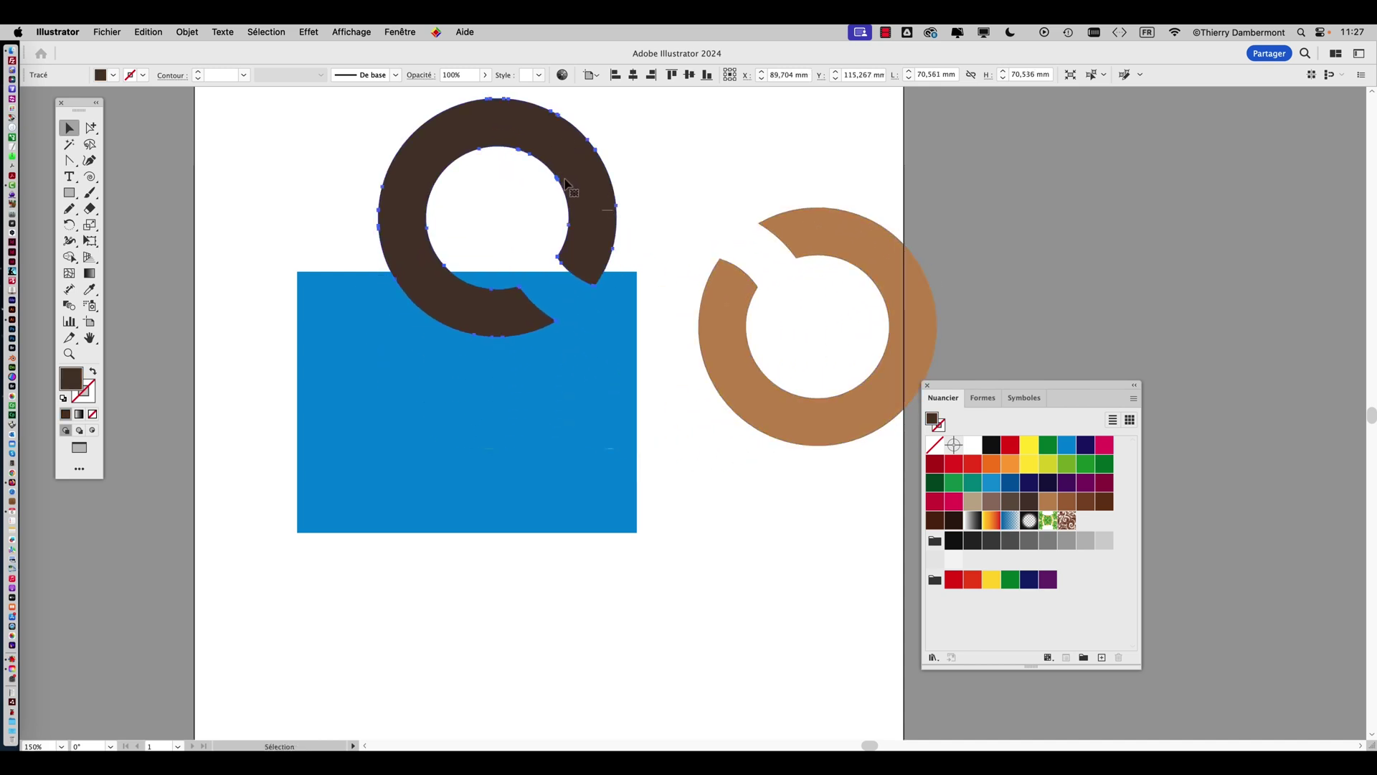
key(super+z)
key(super+z)
key(super+z)
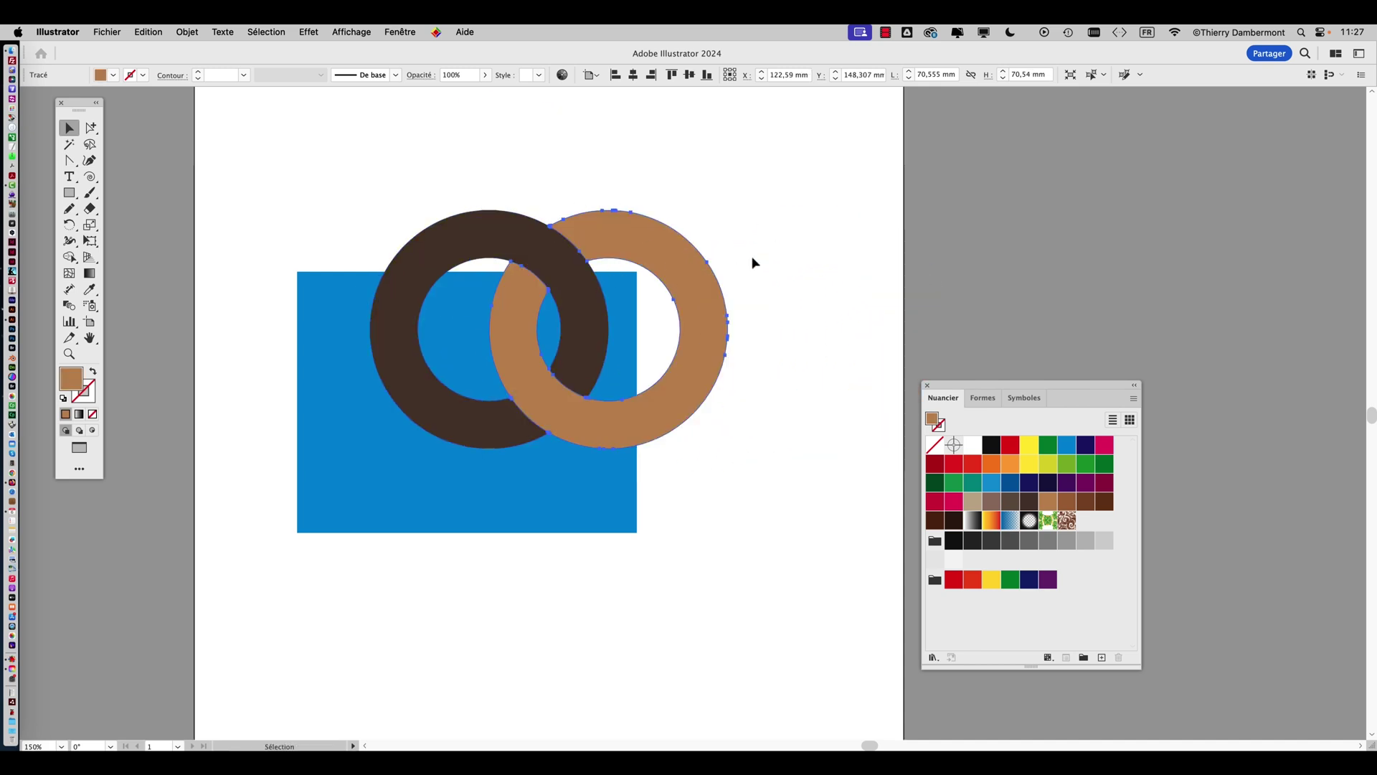
Reposition the blue rectangle behind the interlocked rings so that it sits lower and shifted toward the light brown ring
click(728, 263)
drag(495, 495, 353, 517)
click(466, 140)
click(551, 258)
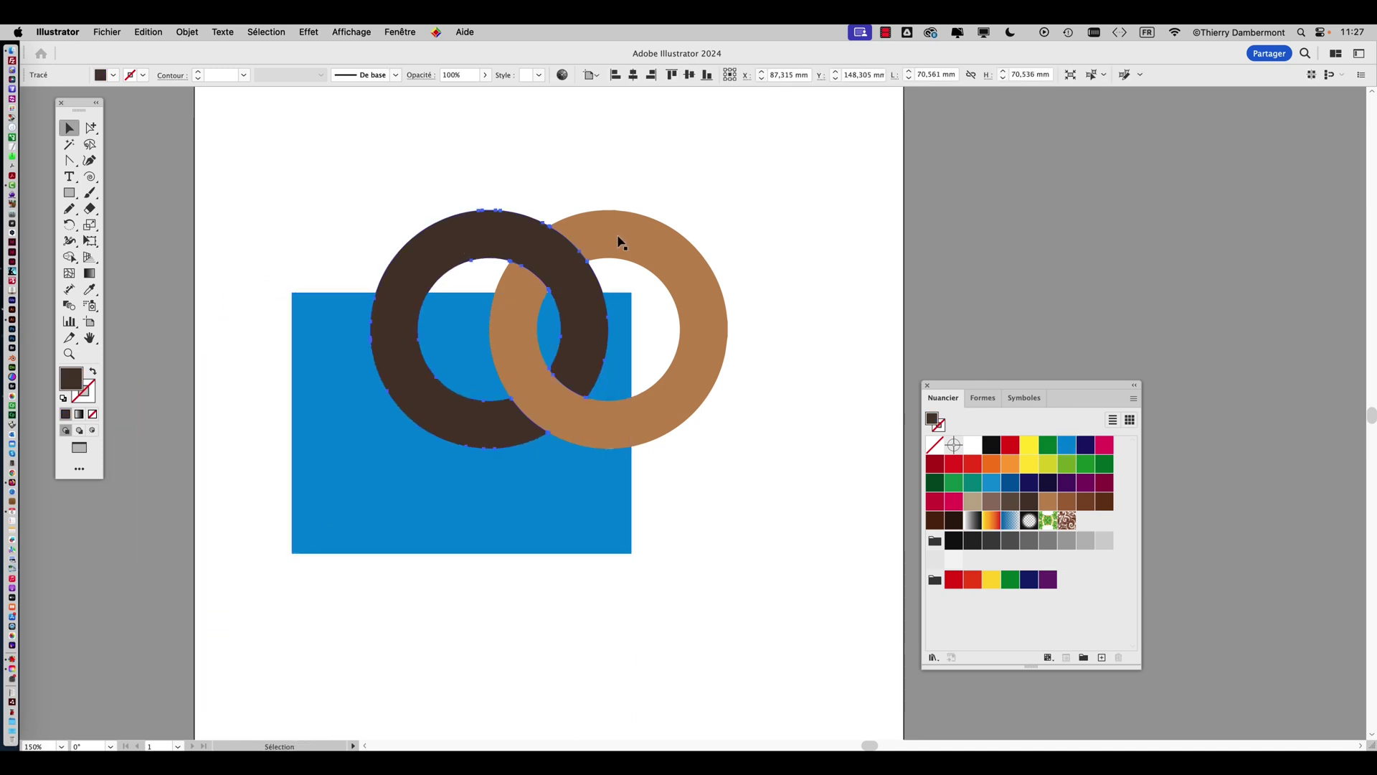
click(689, 277)
click(713, 223)
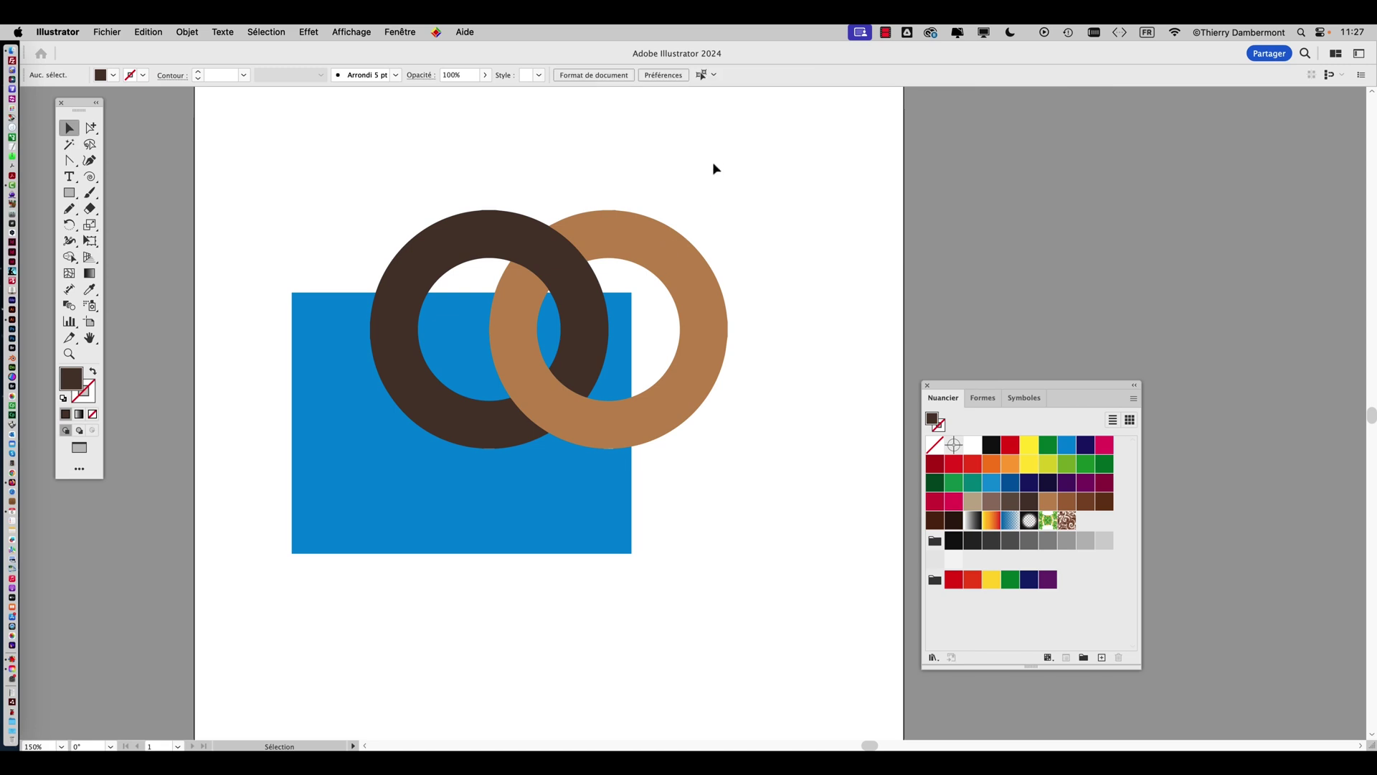
drag(351, 480, 513, 507)
click(795, 211)
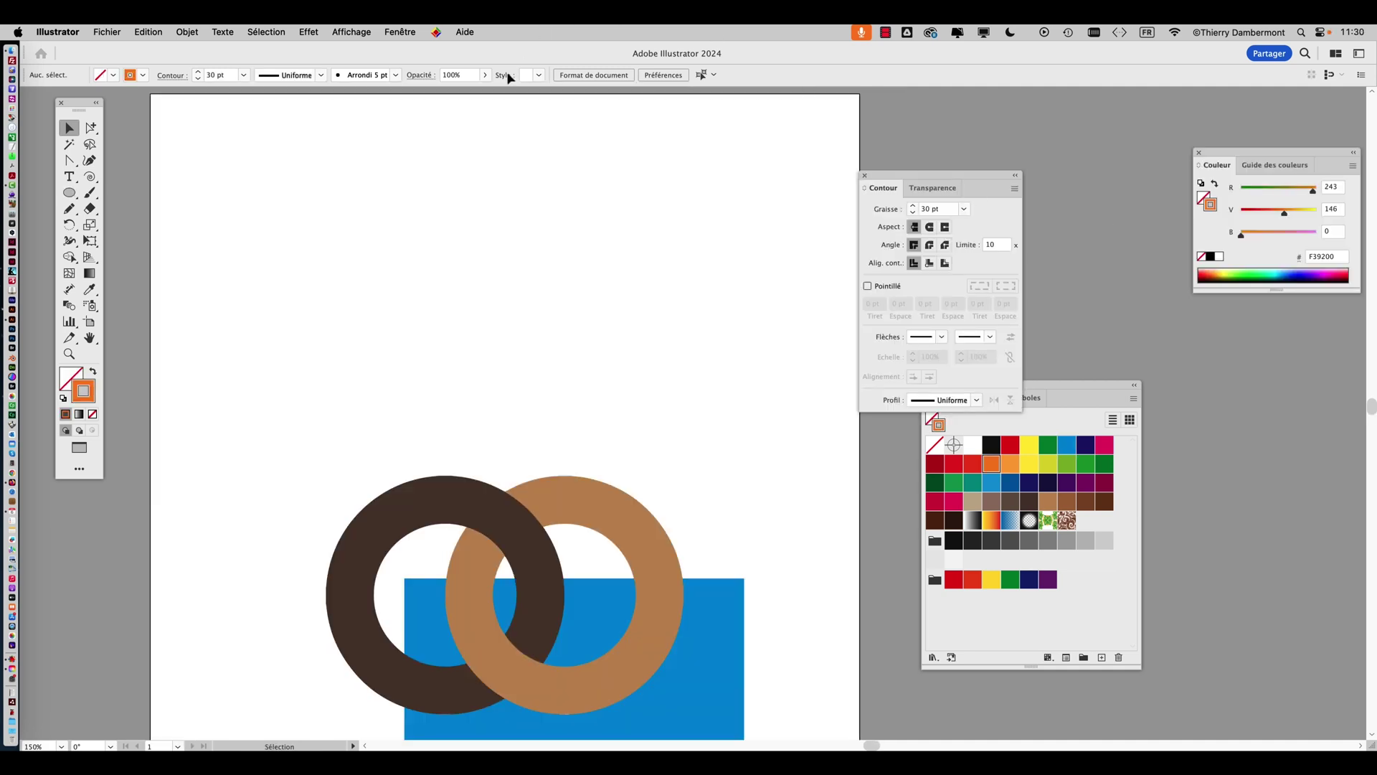
Draw a circle about 74.4 mm in diameter with a 30 pt stroke above the brown rings and colour its stroke yellow-green
click(70, 198)
drag(213, 166, 465, 331)
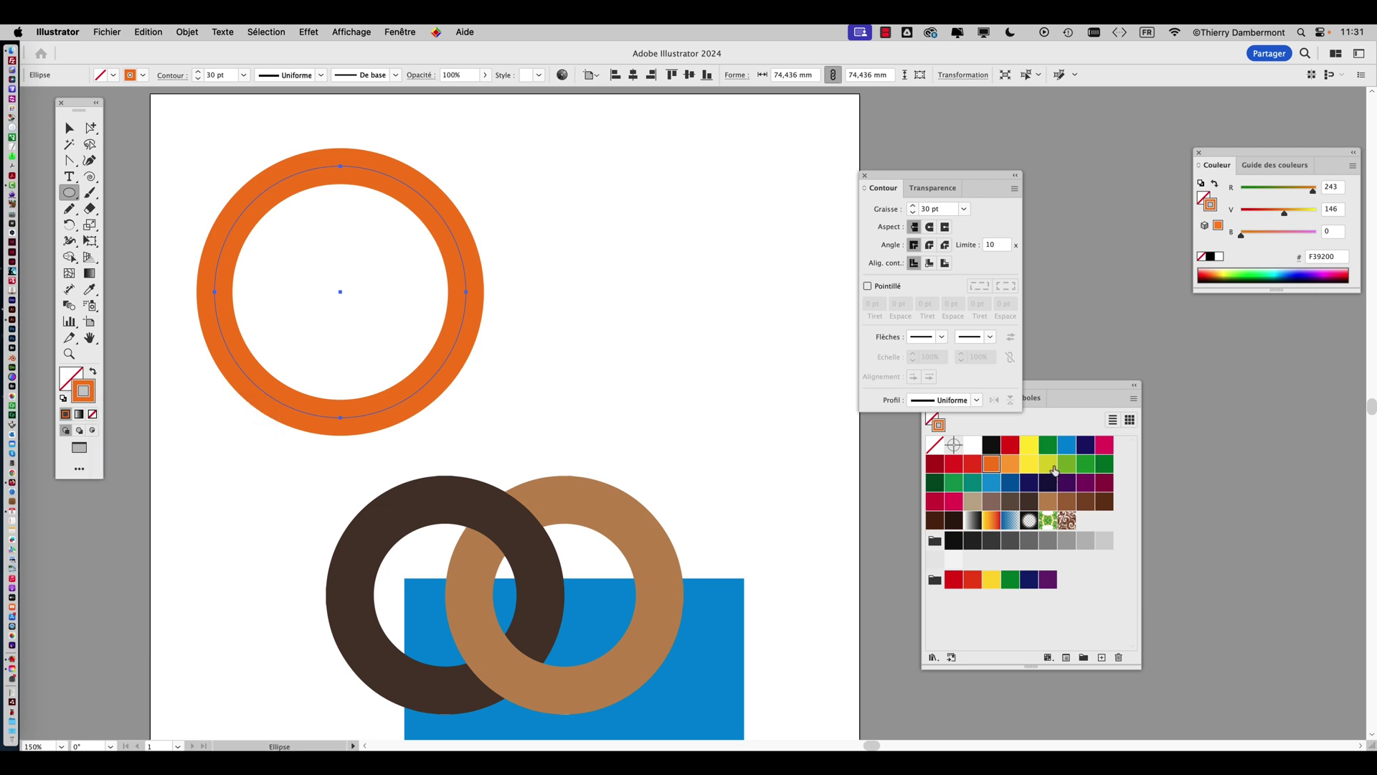
click(1055, 470)
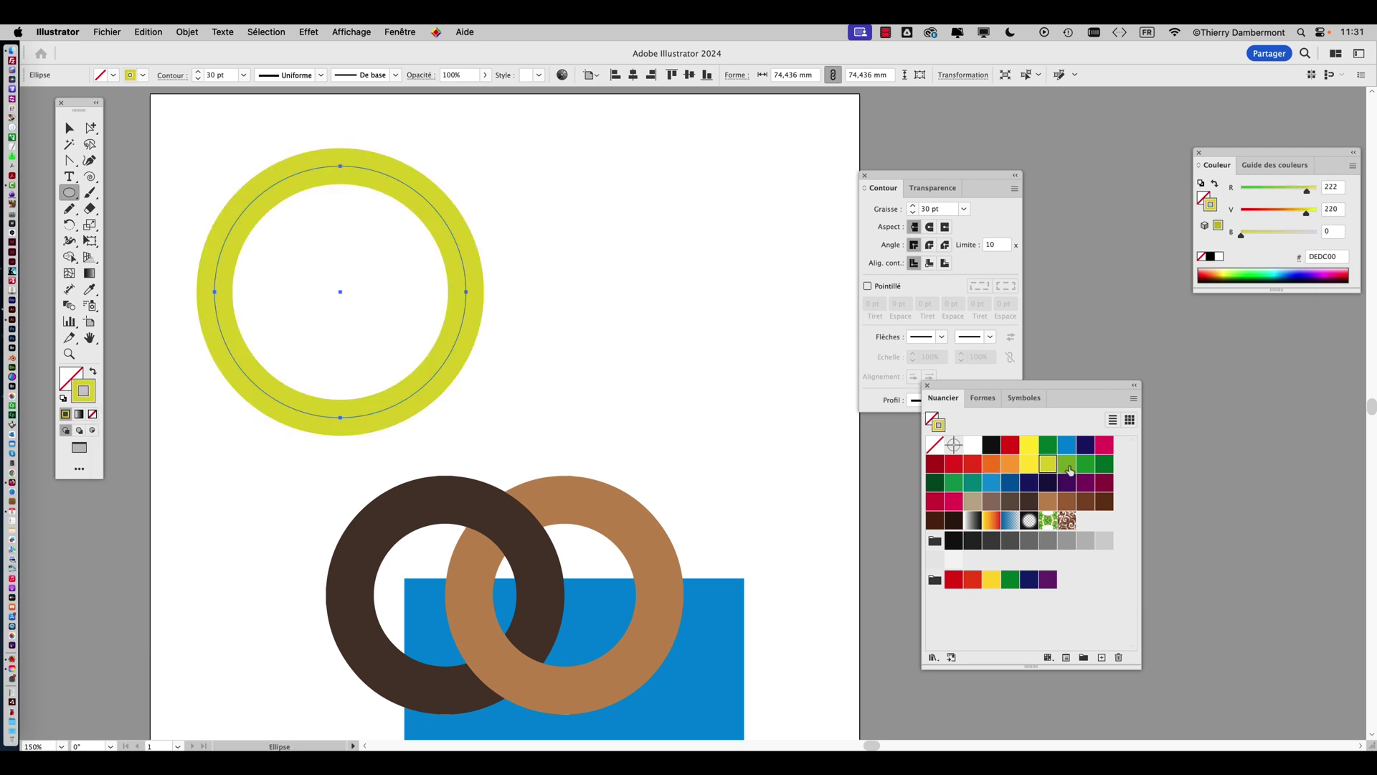
click(1067, 464)
click(1055, 472)
Duplicate the yellow-green circle horizontally so the two overlap, and give the copy a purple stroke
click(68, 127)
drag(286, 186, 430, 187)
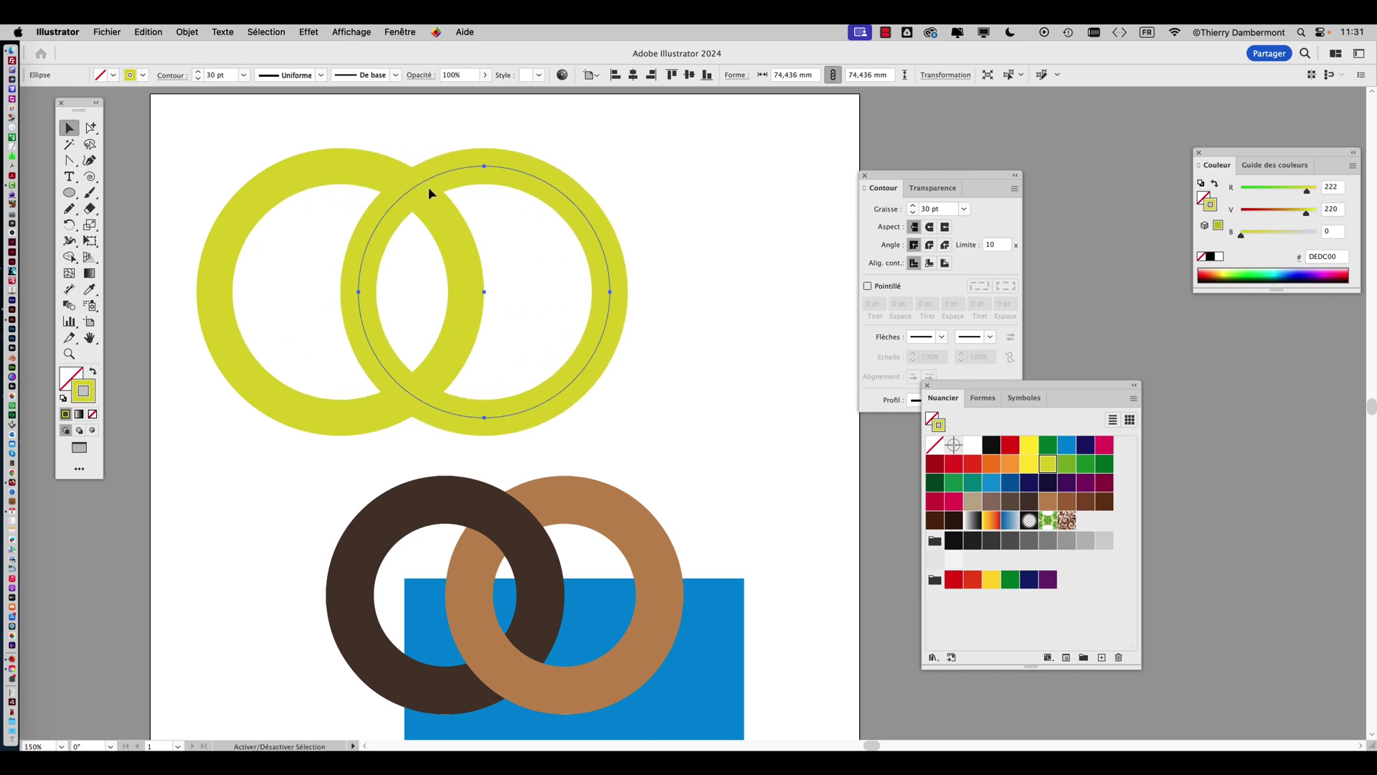
click(1084, 482)
Create an Intertwine (Entrelacement) from the yellow-green and purple rings, bringing the yellow-green ring to the front at the lower overlap
shift+click(482, 269)
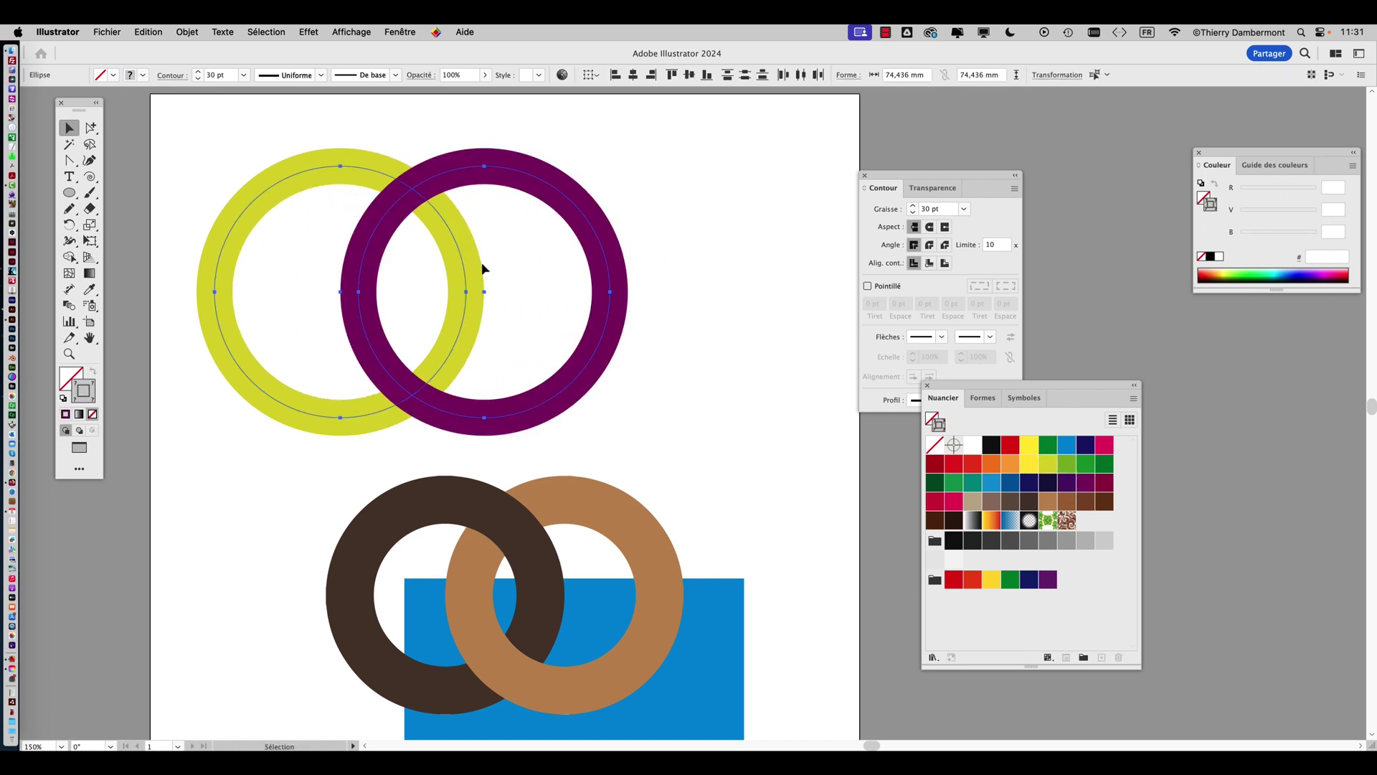
click(187, 31)
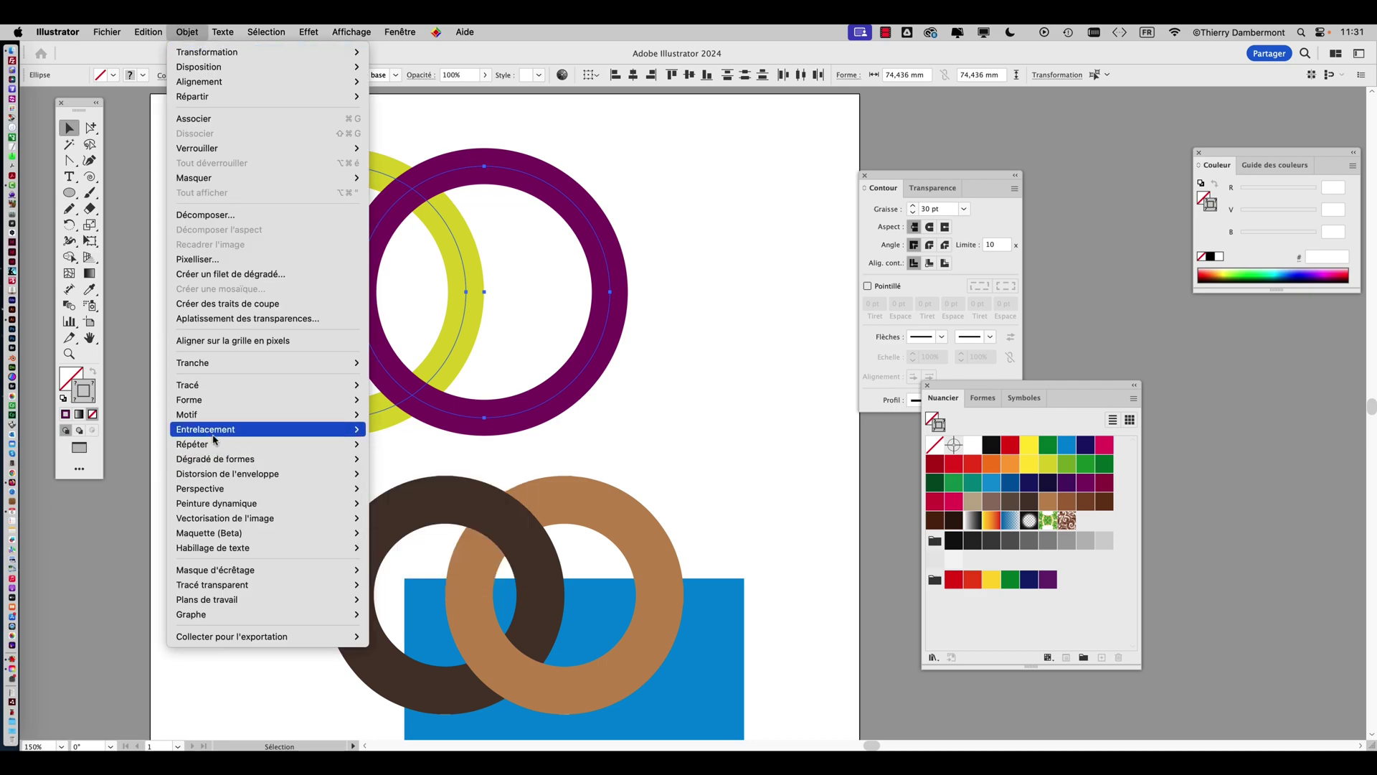
mouse_move(213, 433)
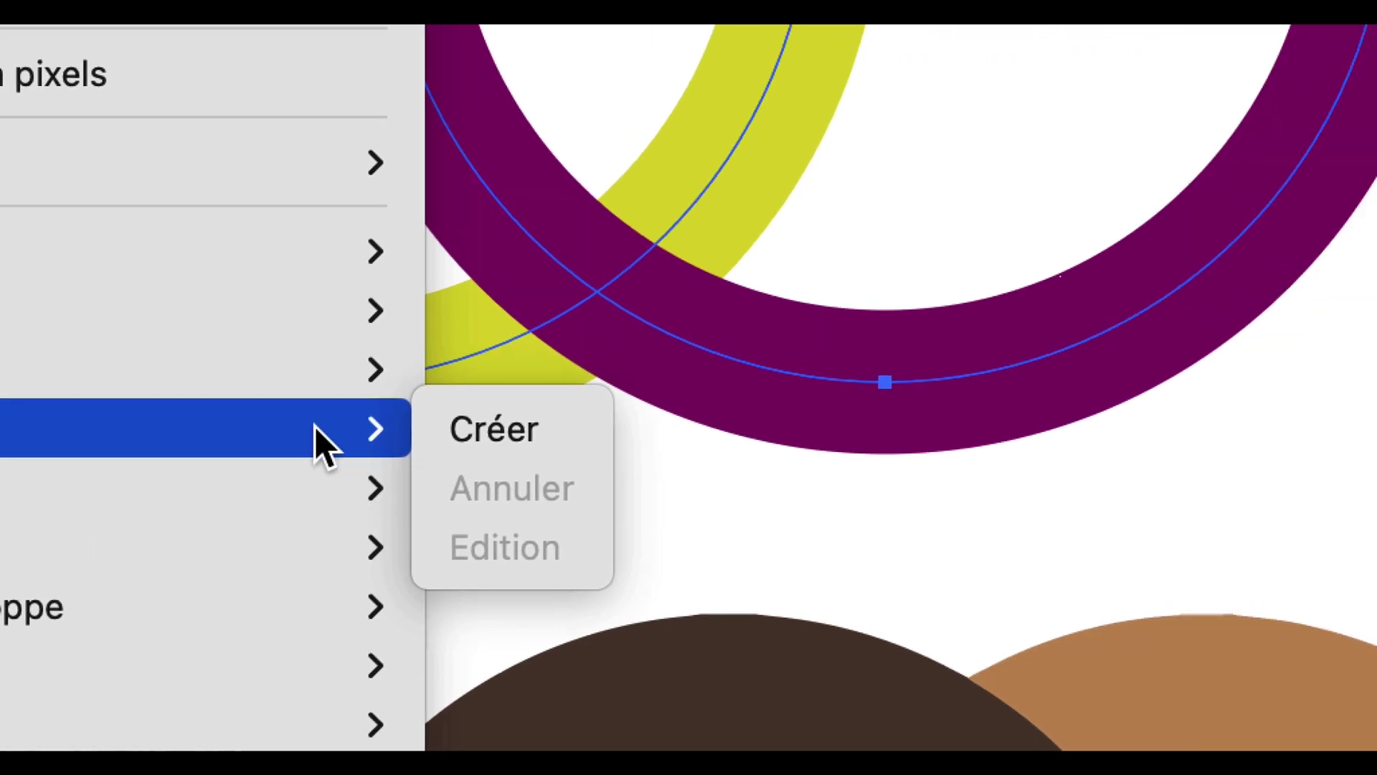
click(339, 426)
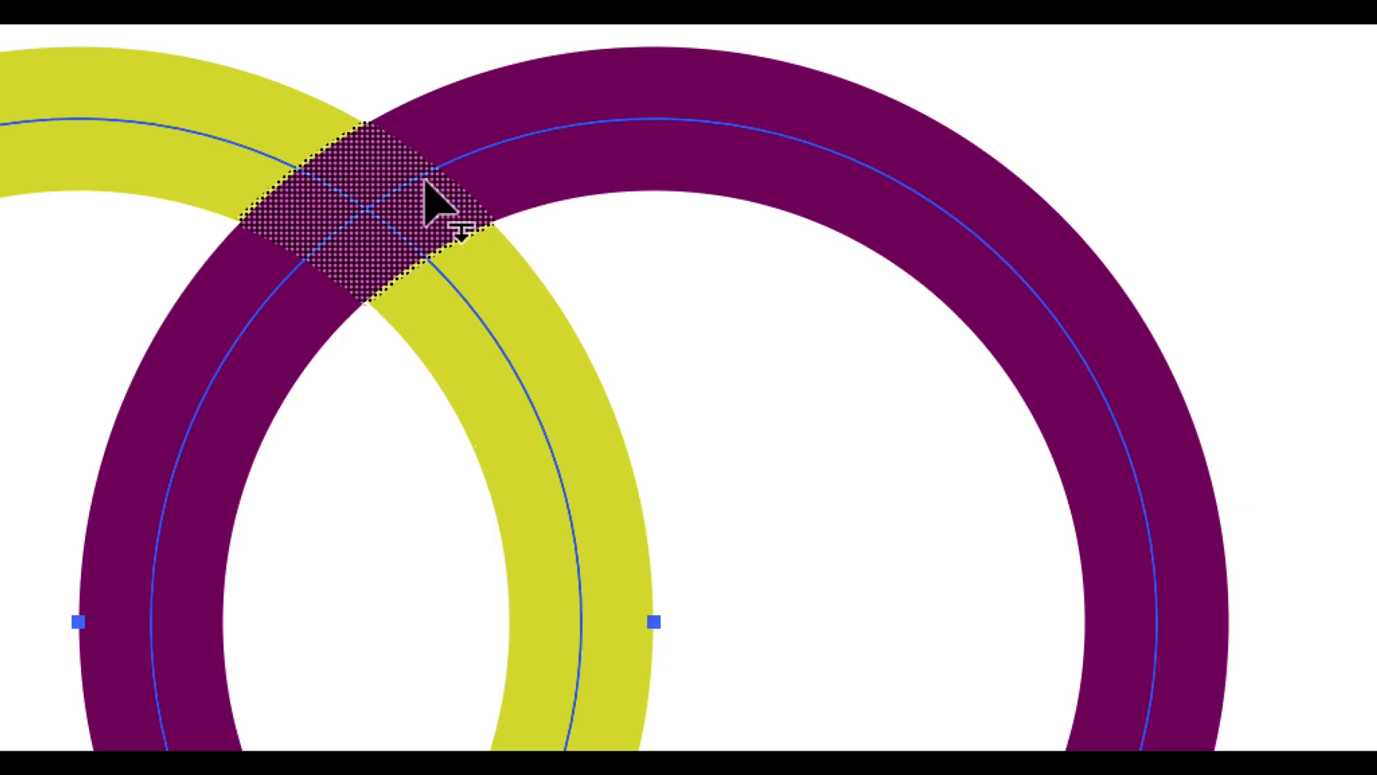
click(427, 183)
click(431, 204)
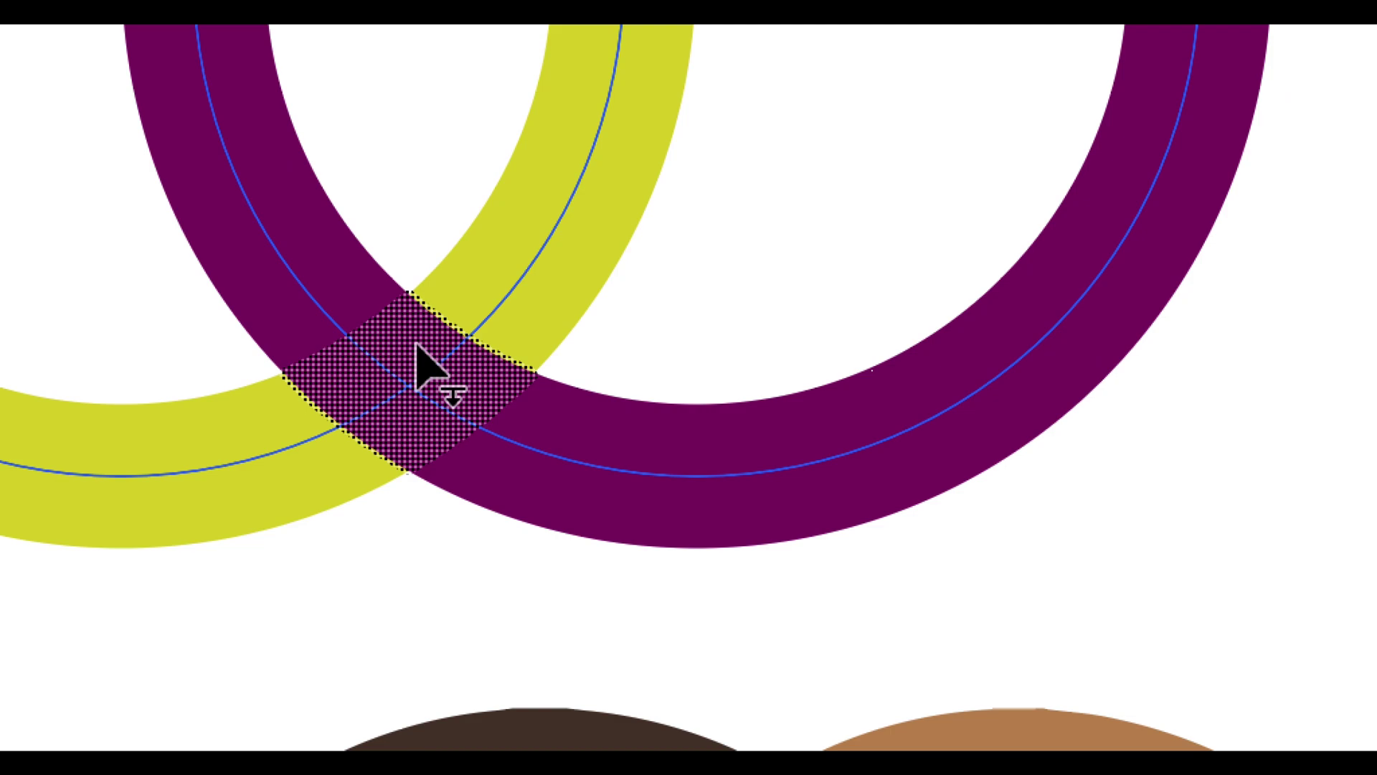
click(423, 488)
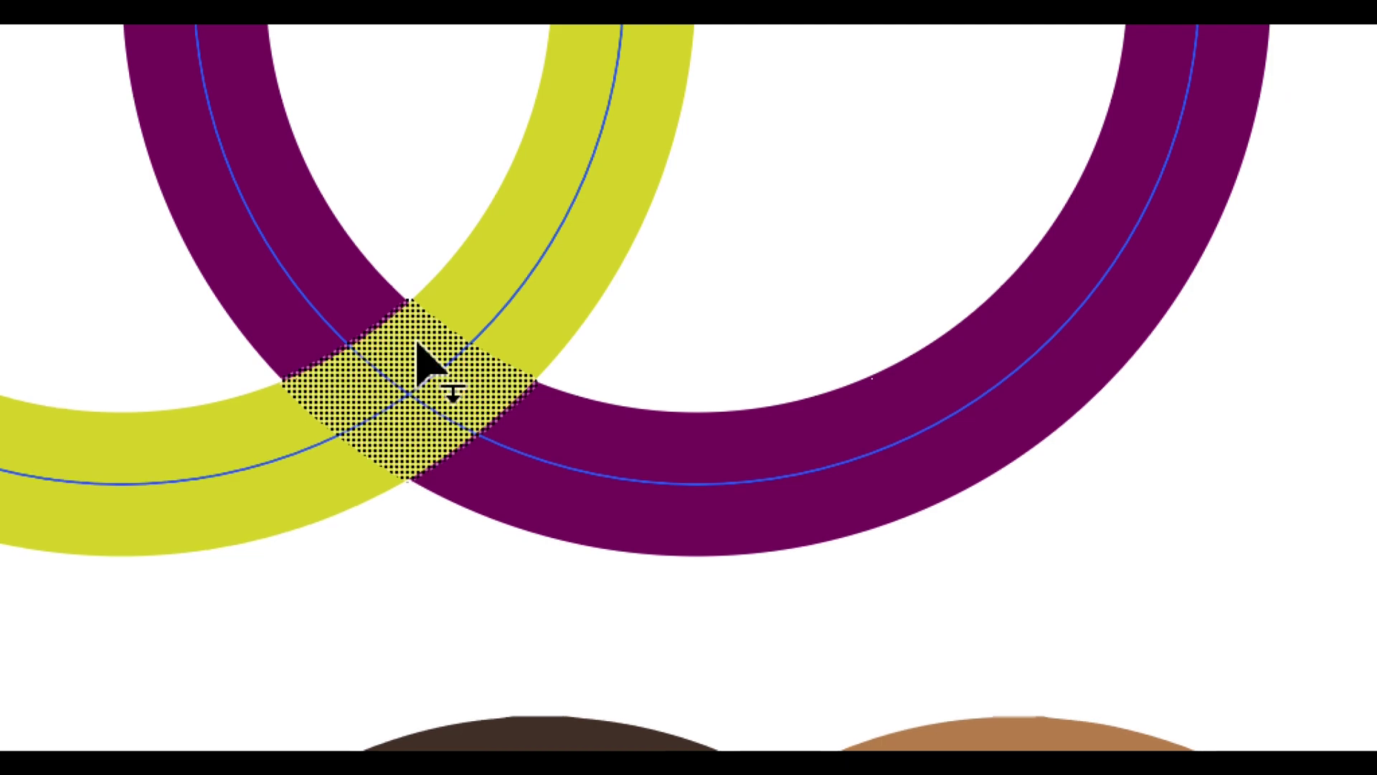
click(419, 200)
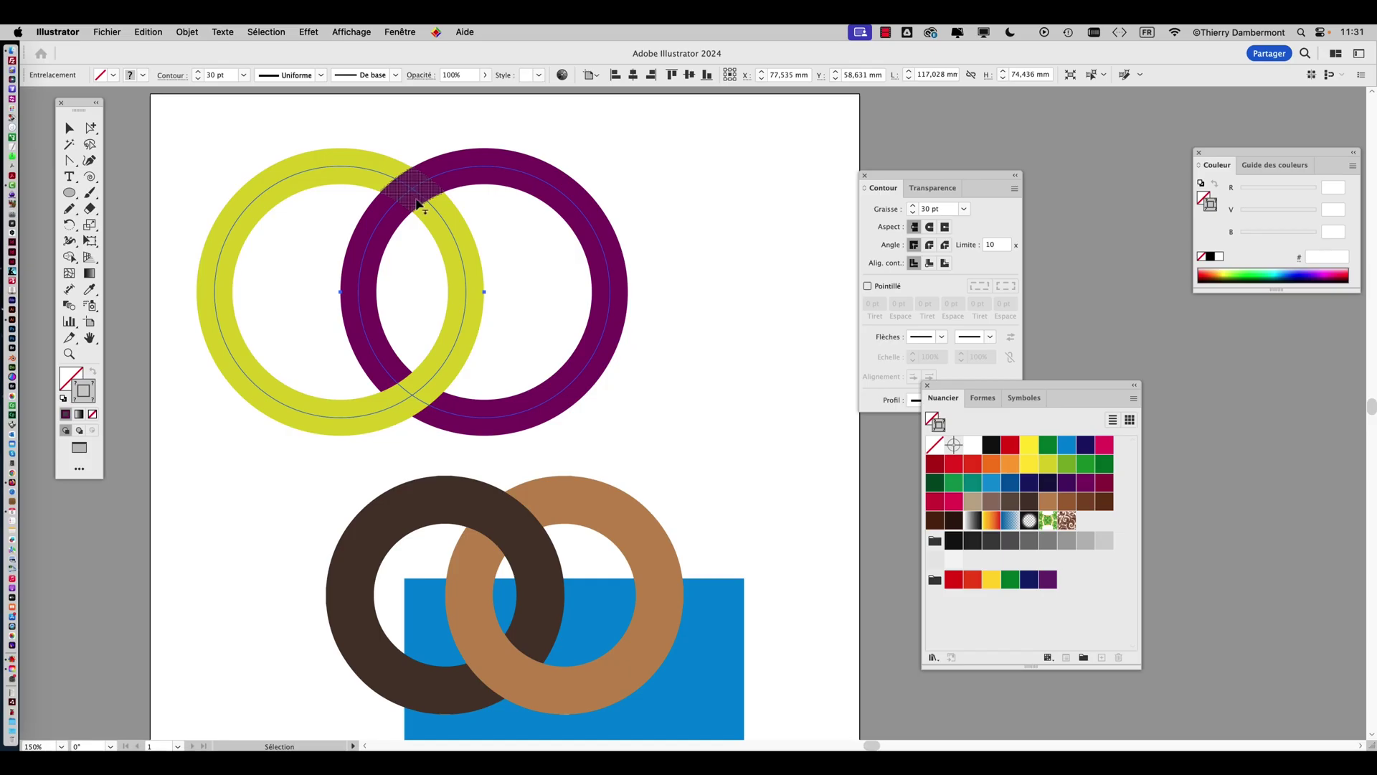
Try scaling the intertwined rings down to about 56.4 × 35.9 mm with Free Transform, and undo the scaling
key(super+minus)
key(super+minus)
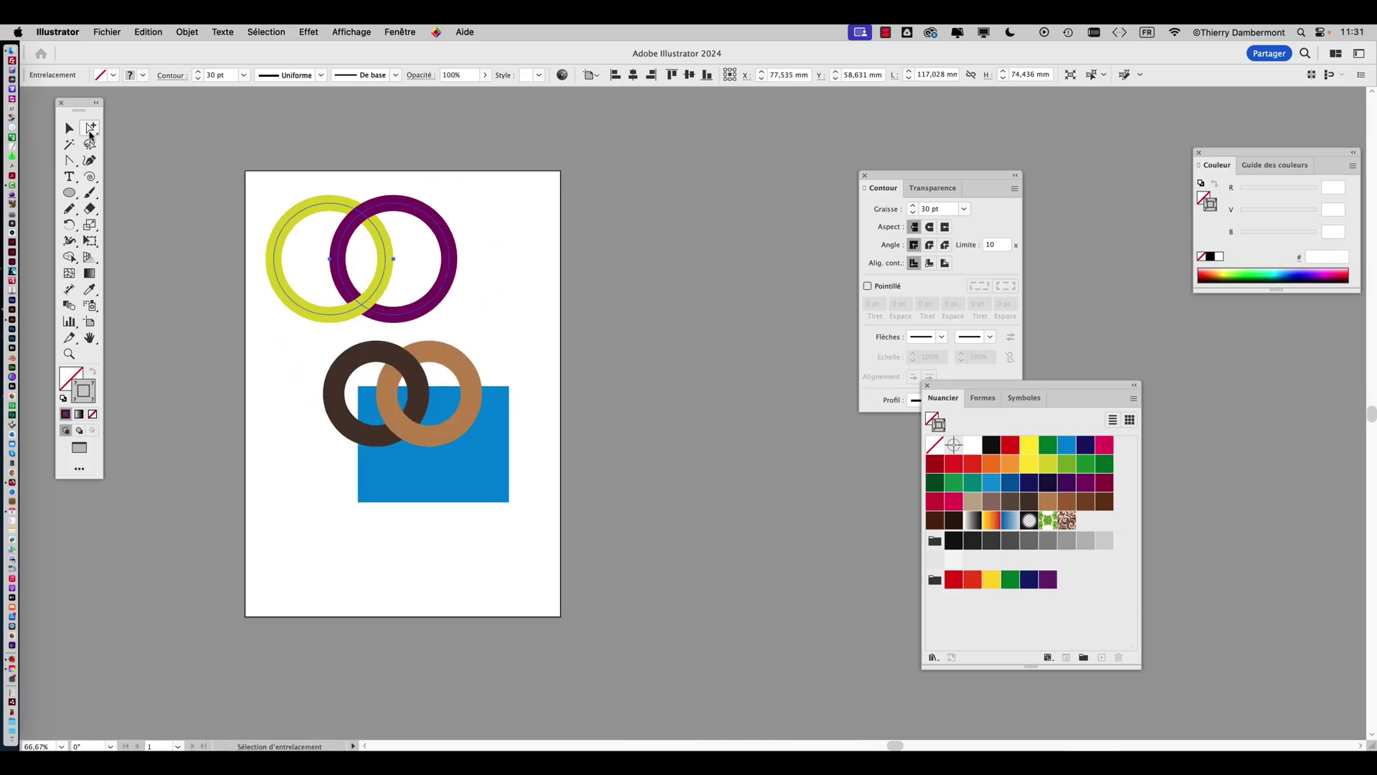
click(70, 128)
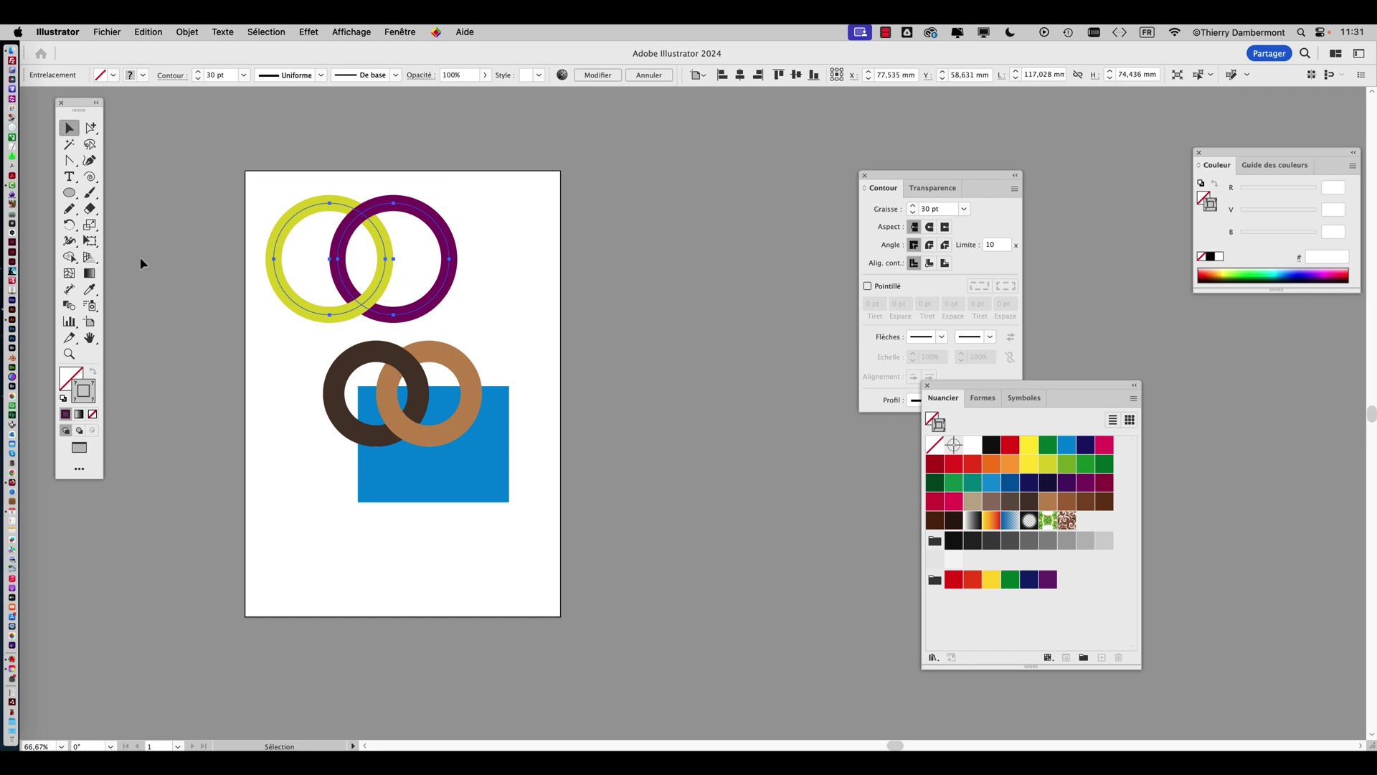
click(90, 241)
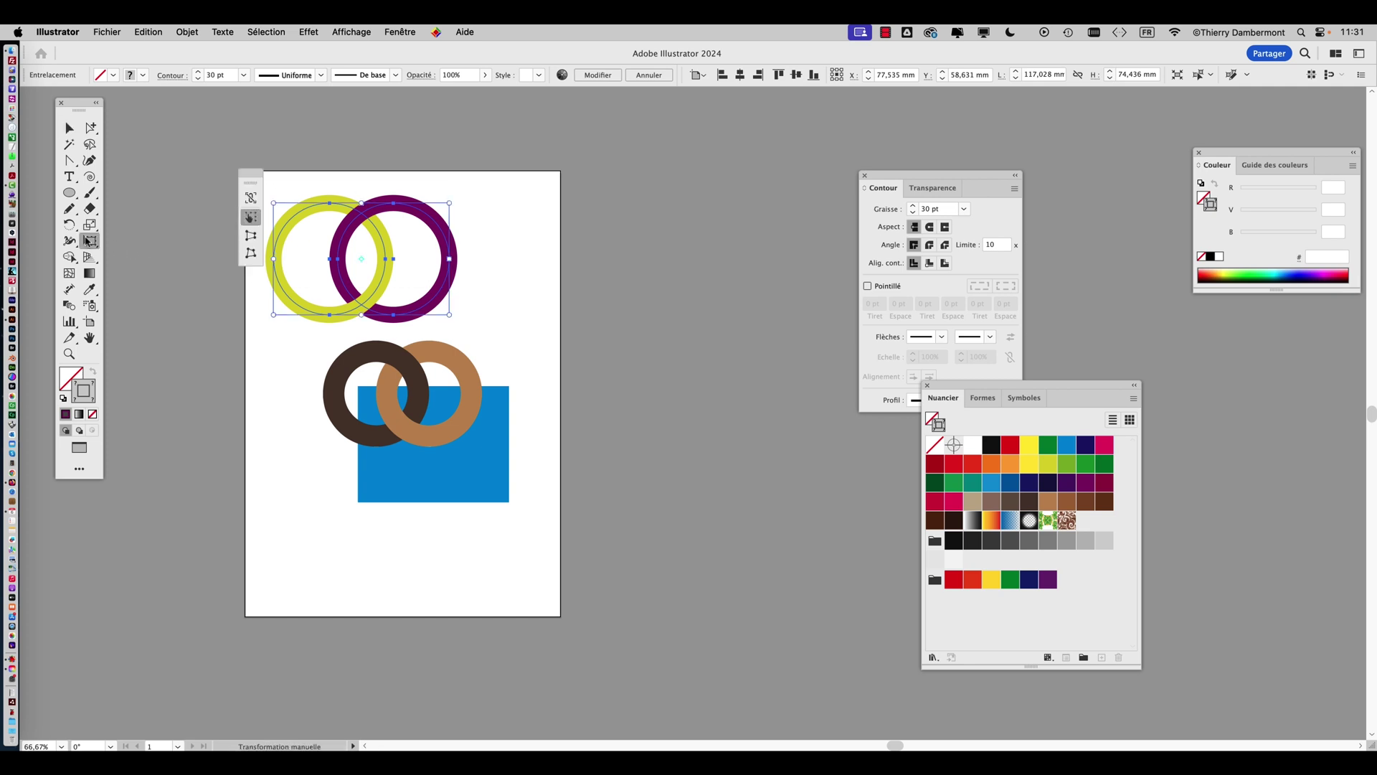
drag(445, 315, 358, 256)
scroll(353, 269, up, 5)
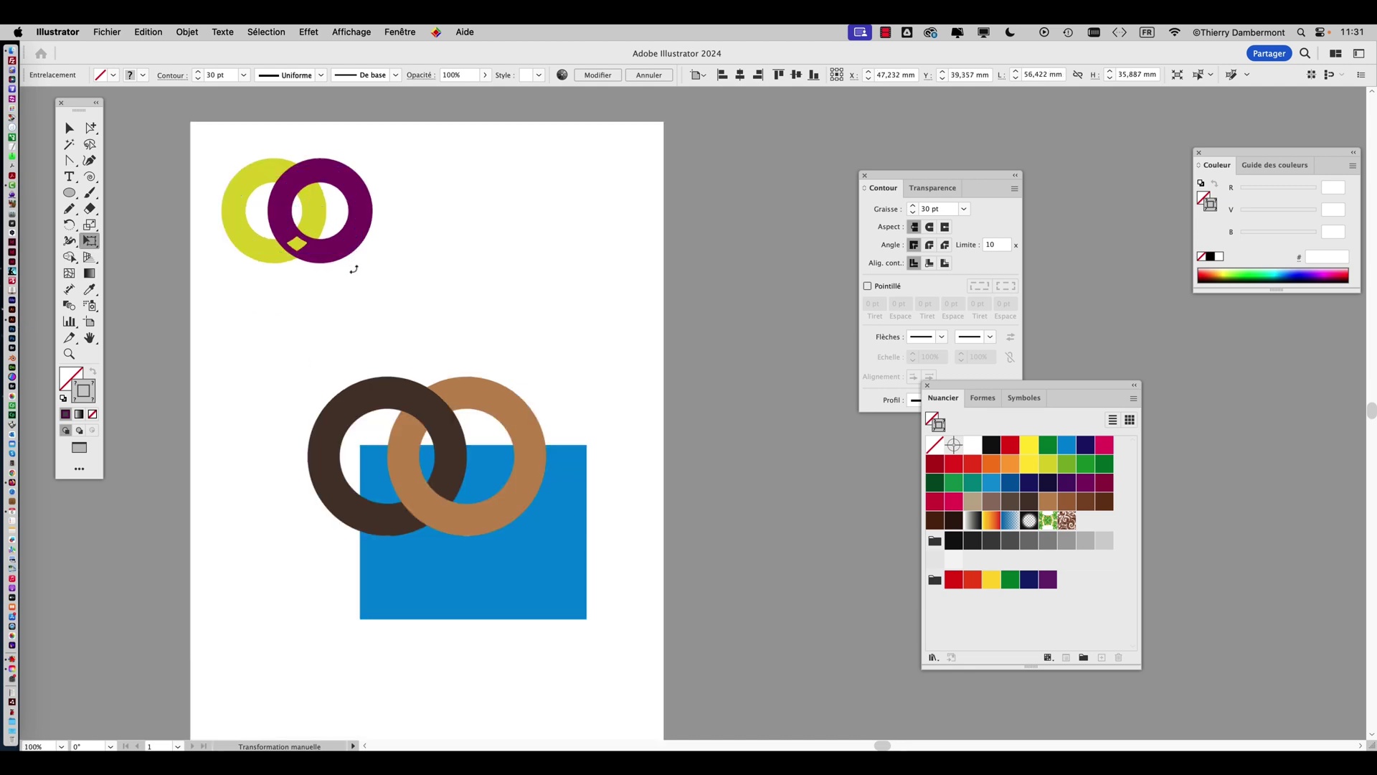
scroll(501, 394, left, 3)
key(super+z)
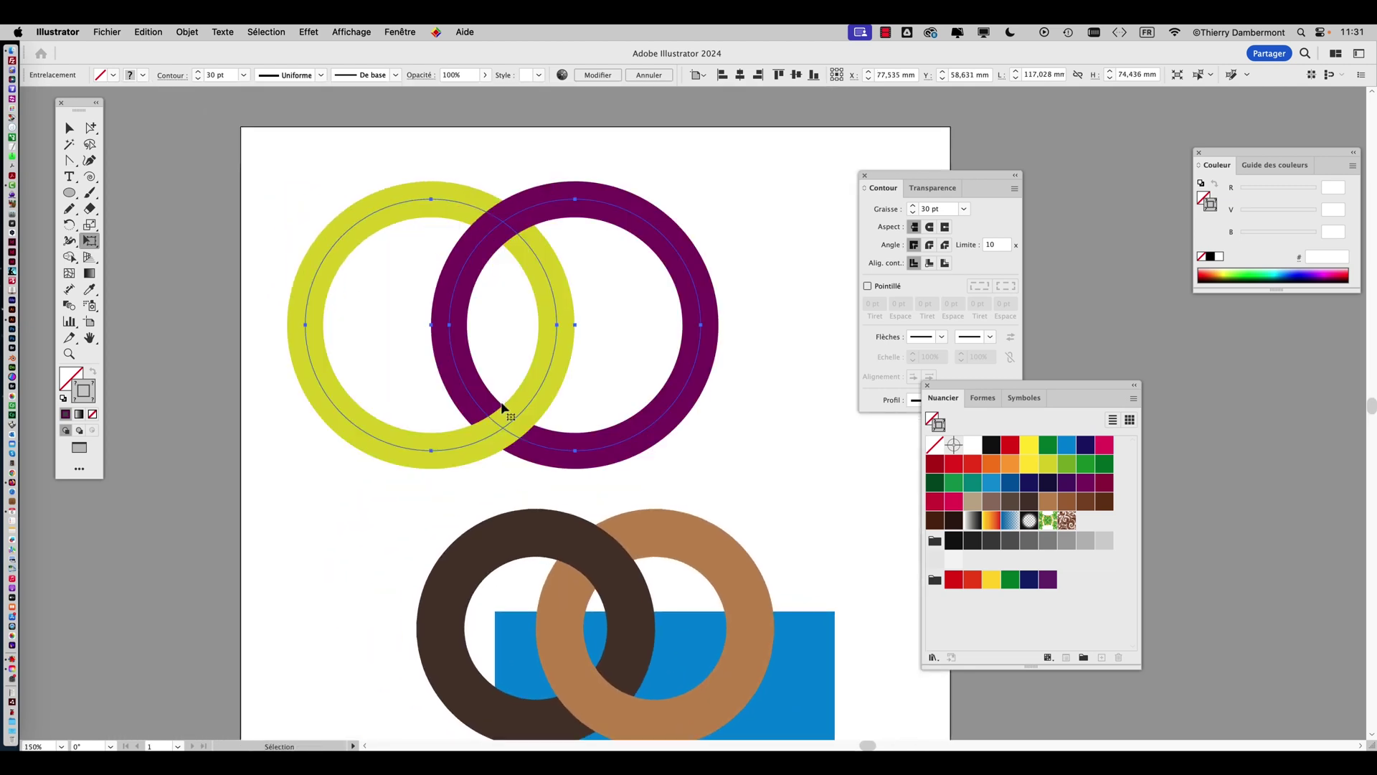
Enable "Mettre à l'échelle les contours et les effets" in the general preferences and apply the change
click(69, 32)
mouse_move(72, 75)
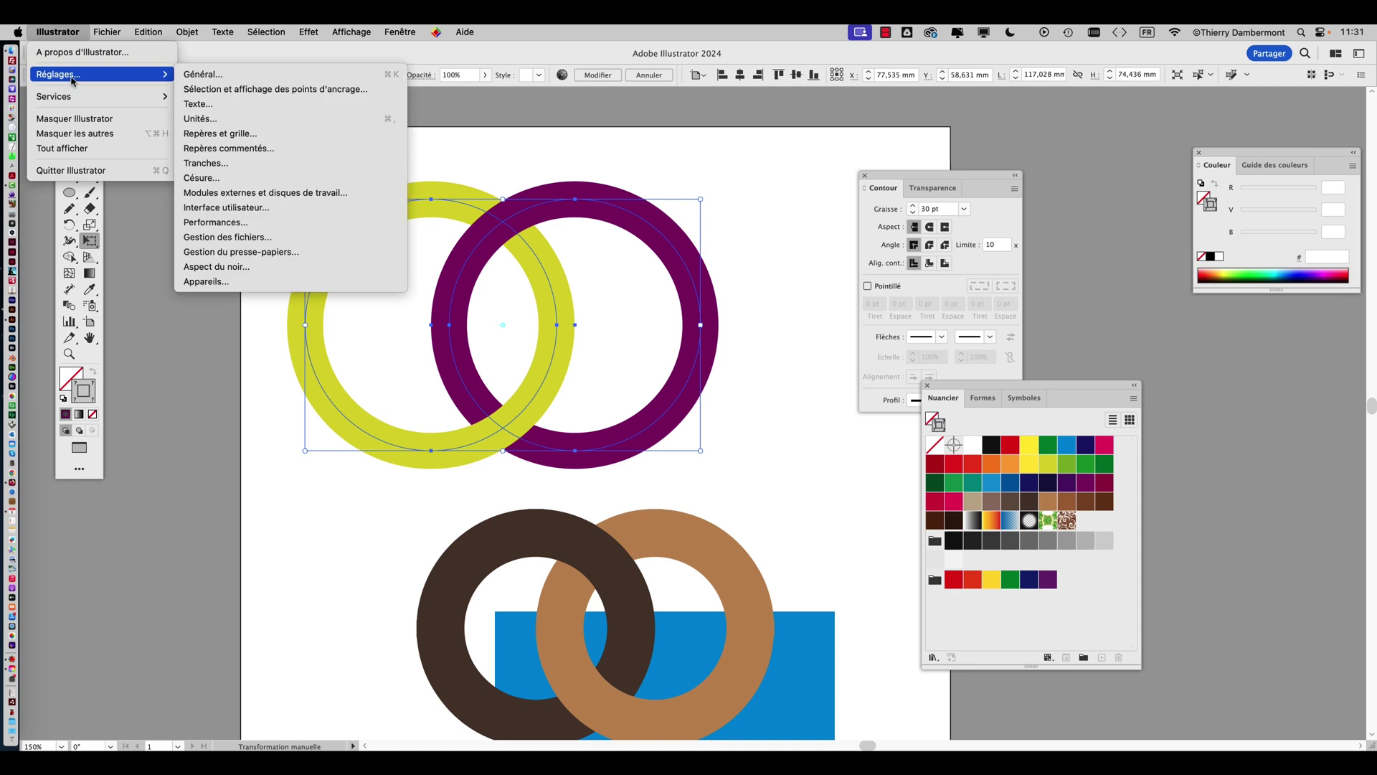
click(215, 73)
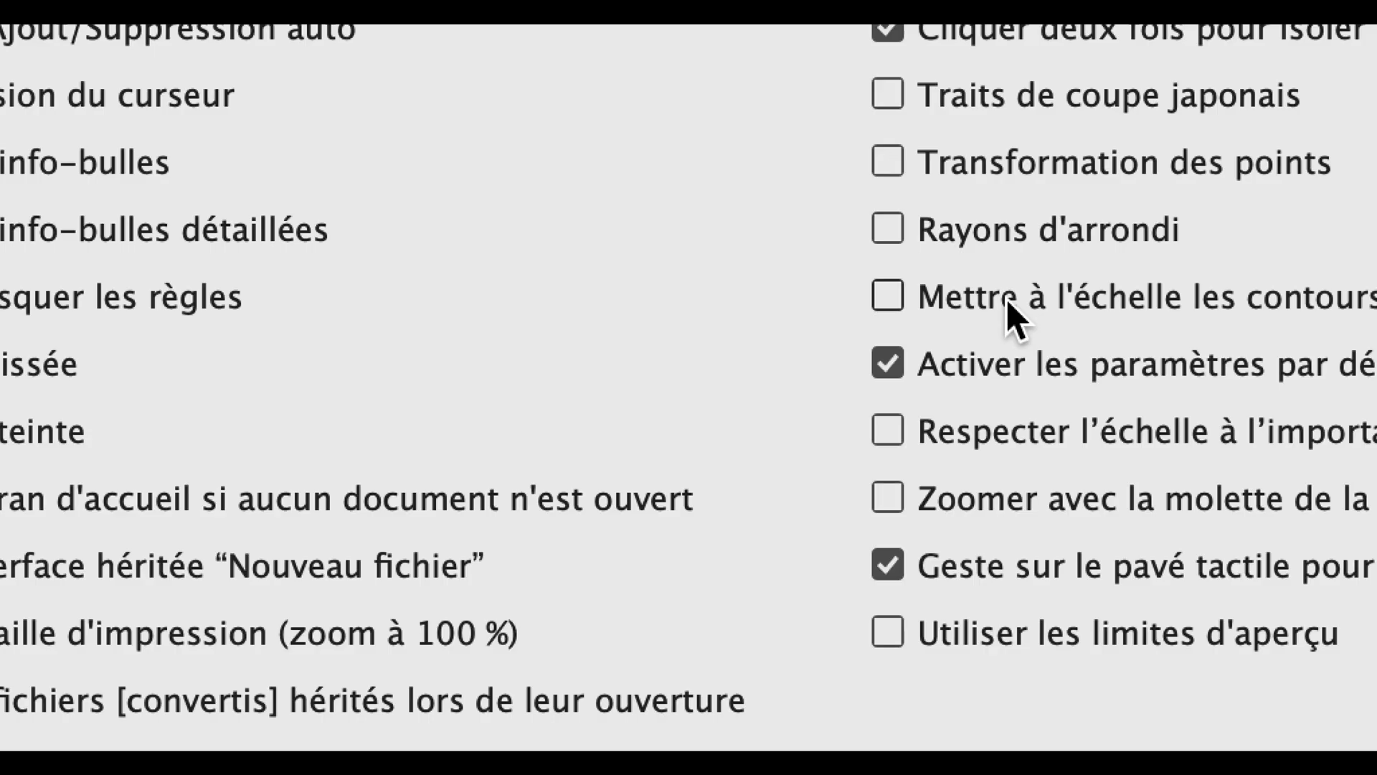
click(1008, 305)
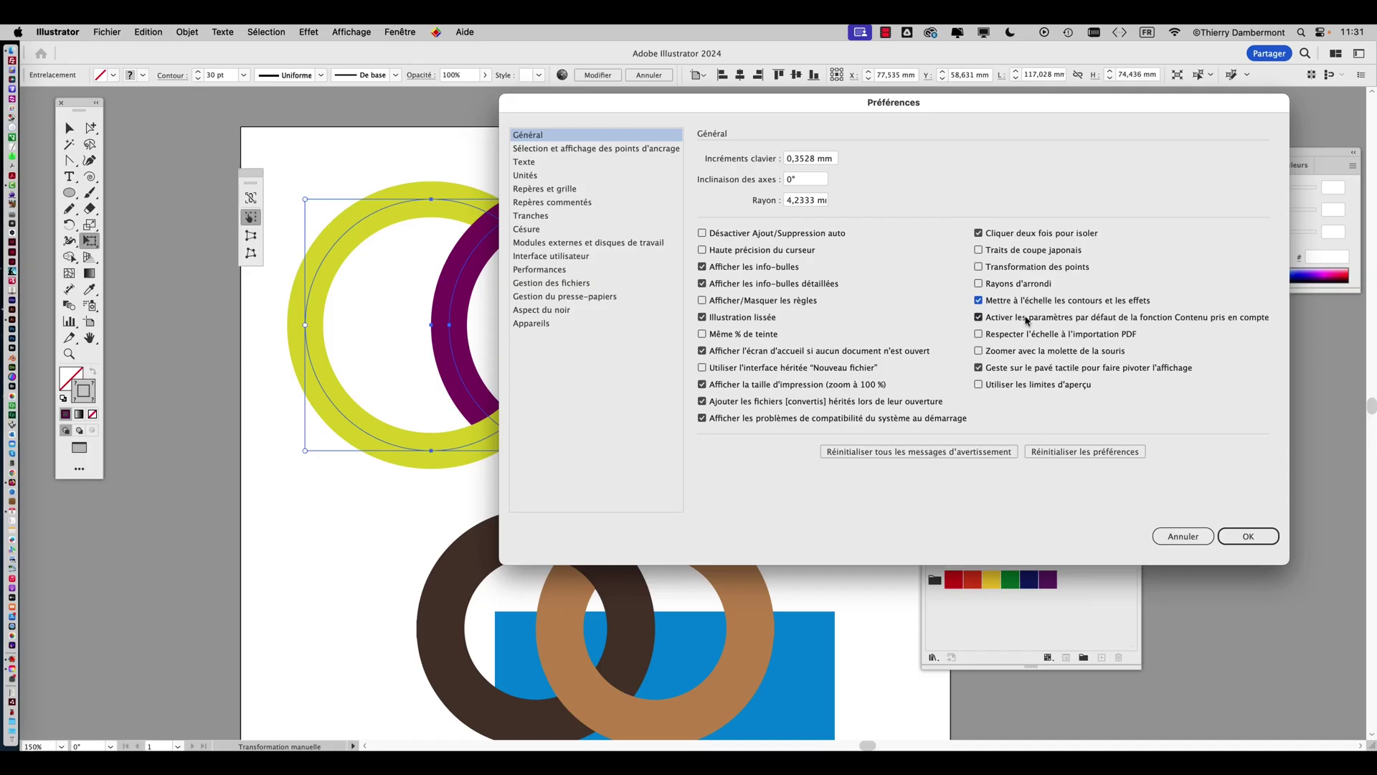
click(1248, 536)
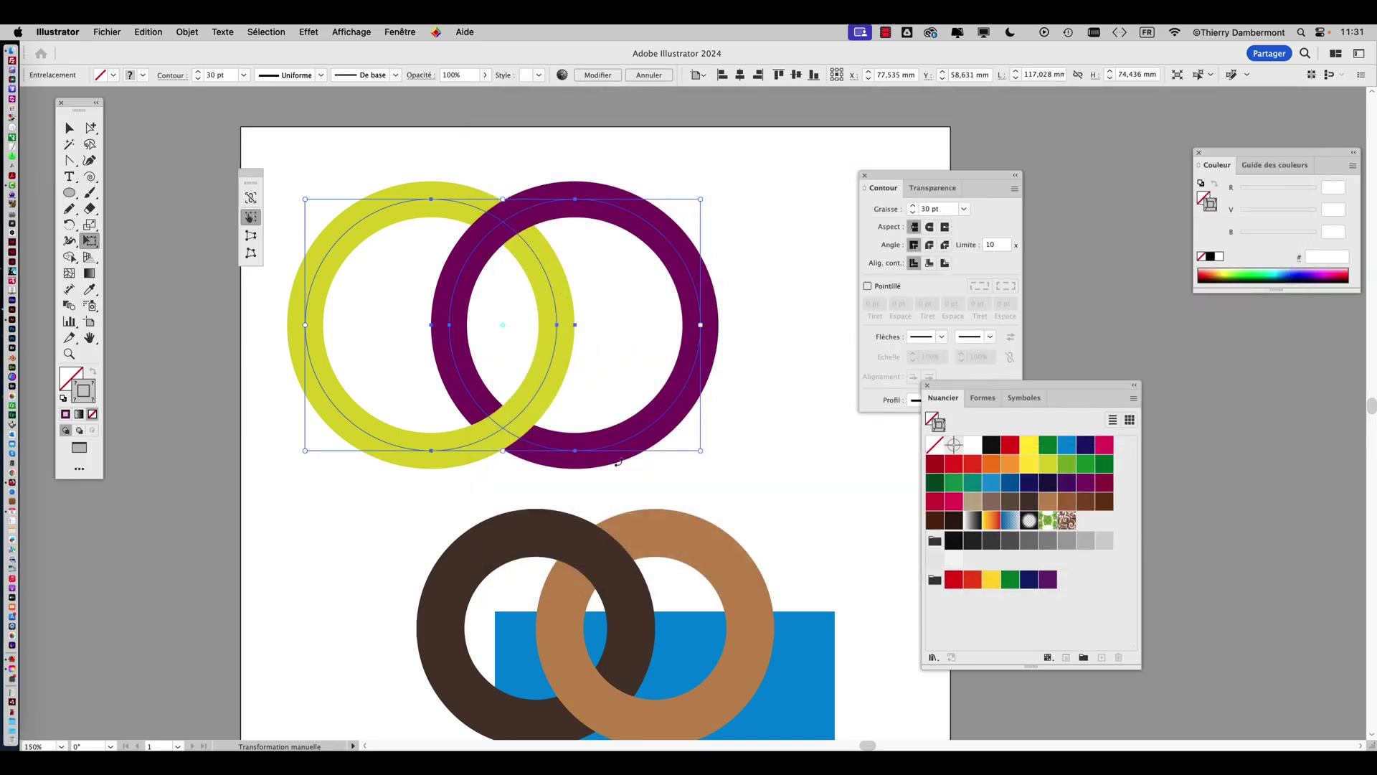
Scale the intertwined rings down proportionally to about 49.8 × 31.7 mm and deselect them
drag(701, 452, 468, 311)
click(69, 128)
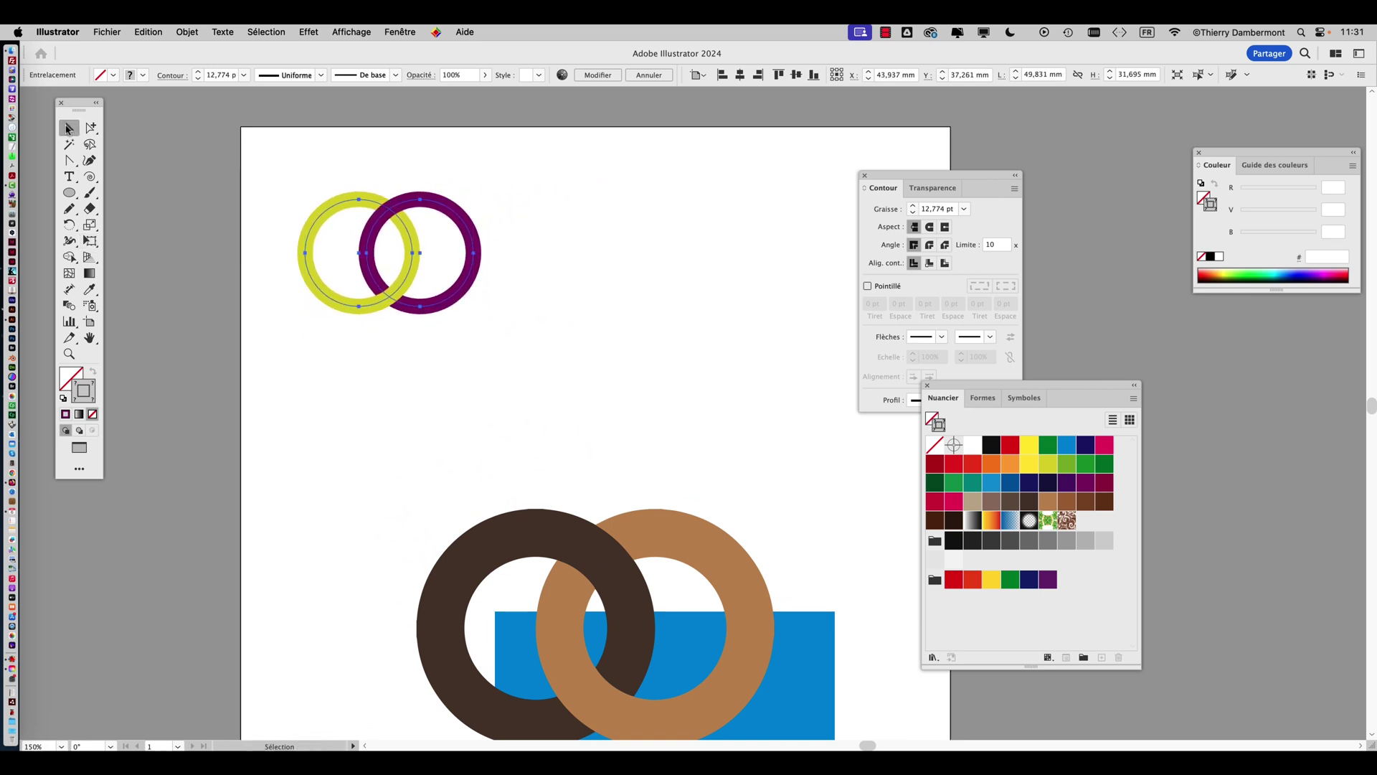
click(352, 169)
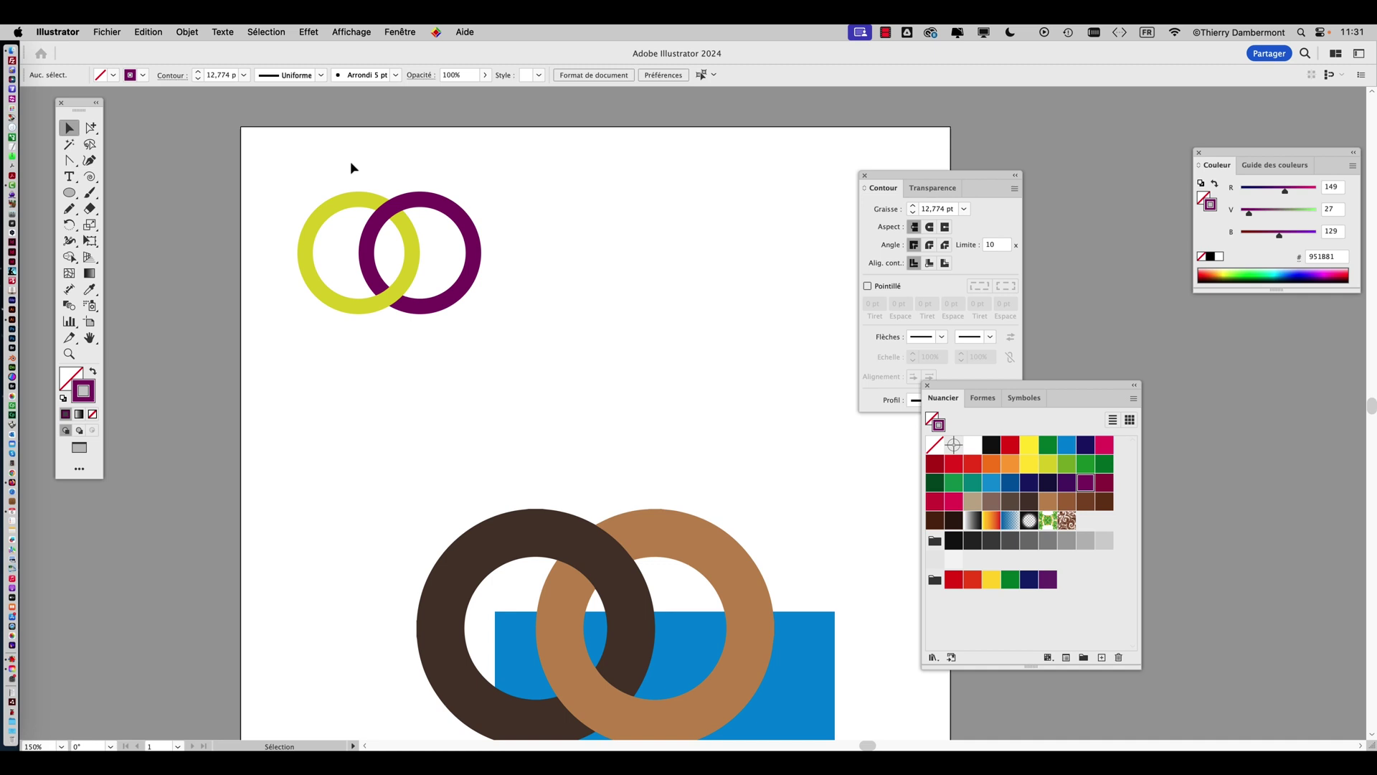
Place a copy of the reduced intertwined rings to the right of the original, level with it, and activate the Group Selection tool
drag(324, 158, 466, 307)
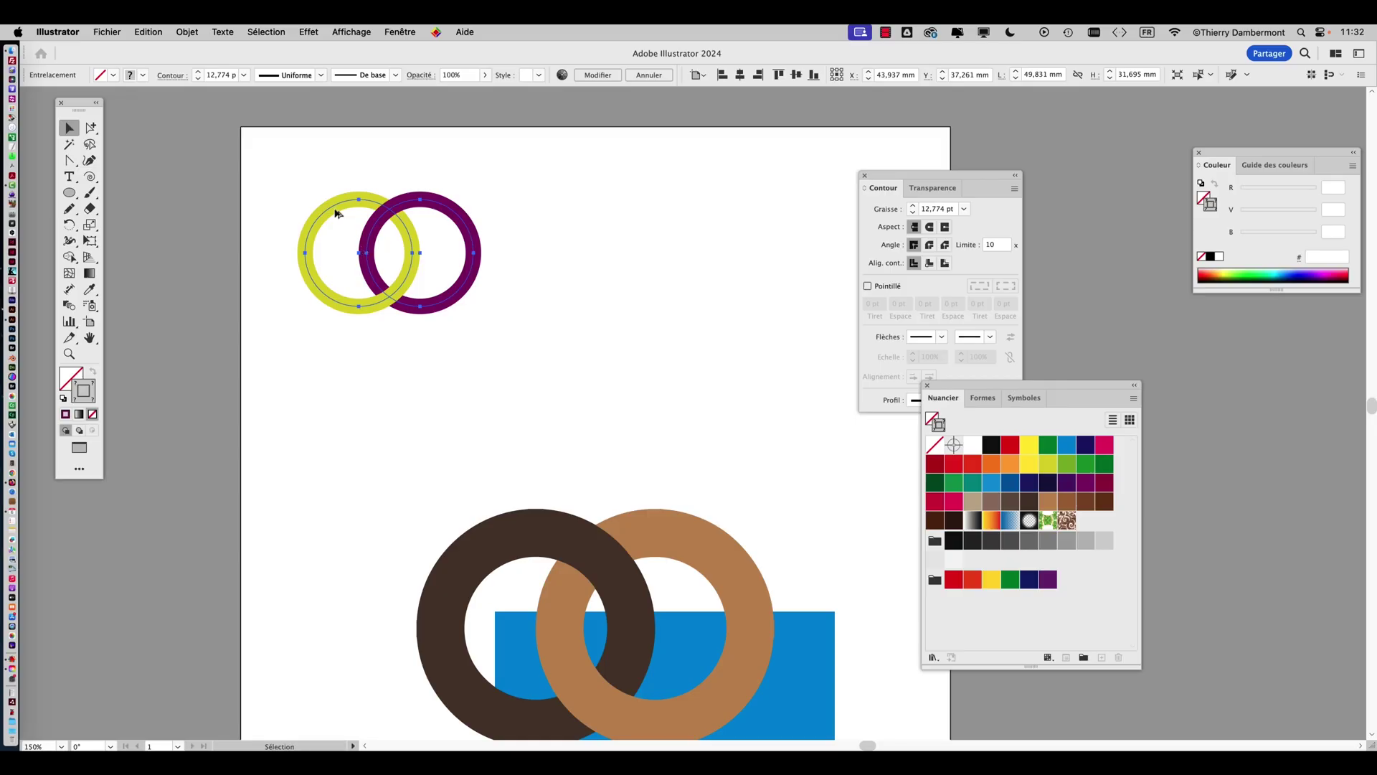
drag(336, 210, 557, 210)
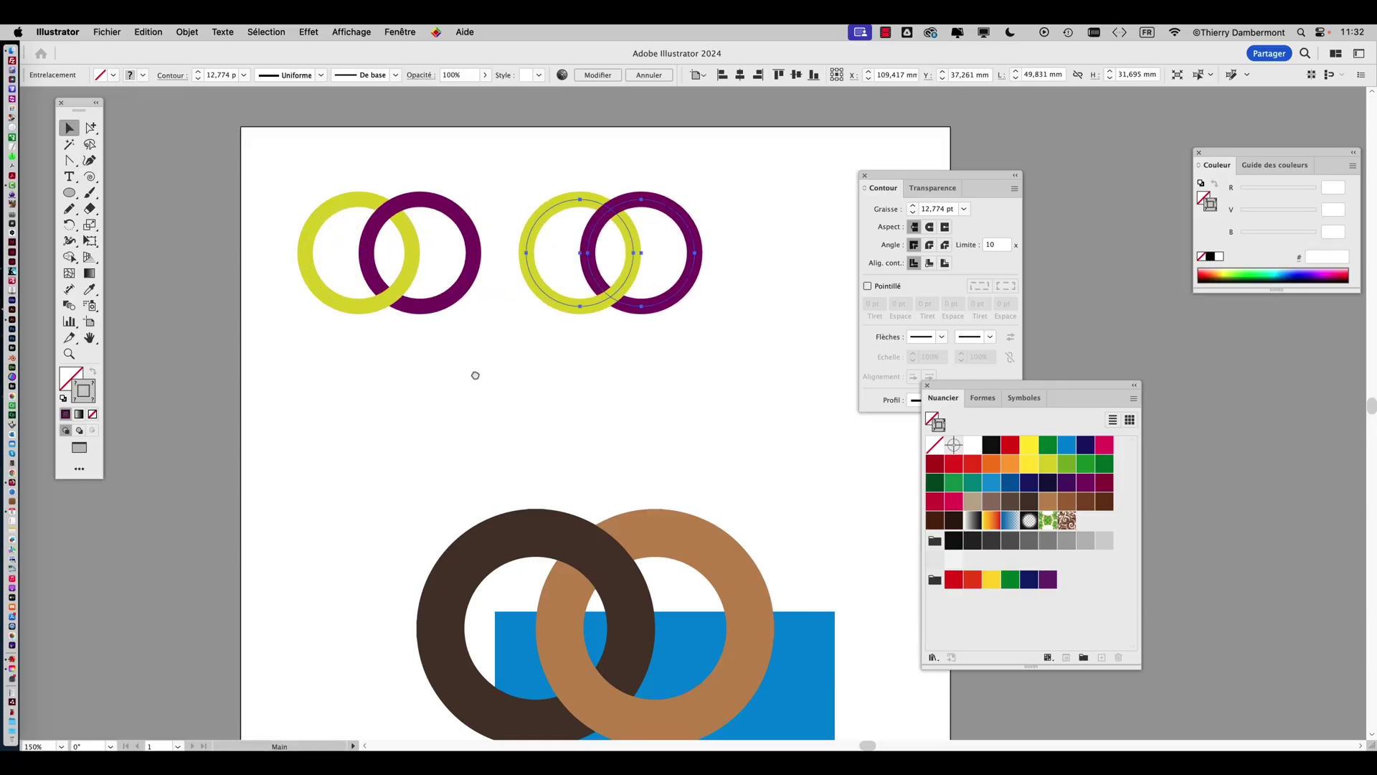
drag(473, 376, 389, 233)
click(90, 128)
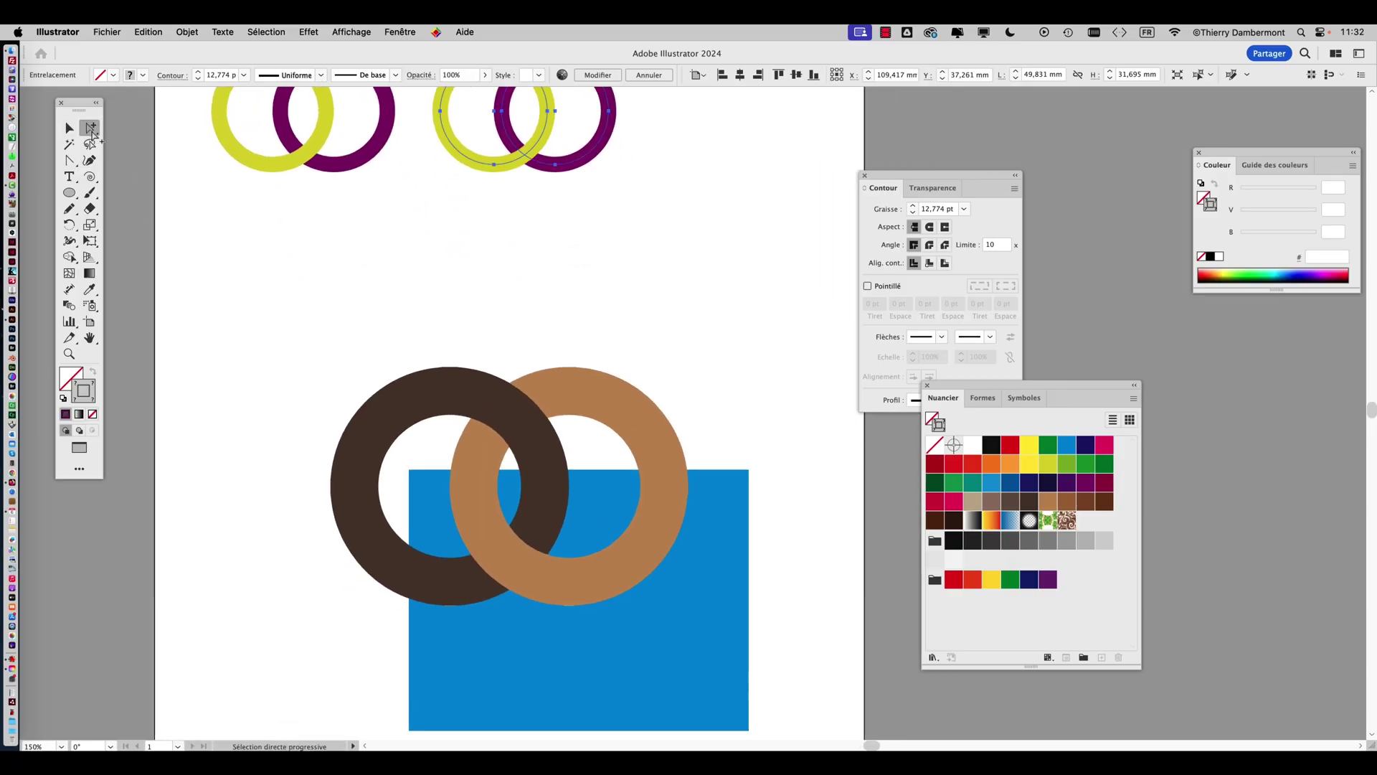
Pull the light brown and dark brown cut rings apart, undo the moves, and deselect both rings
click(582, 406)
drag(581, 409, 720, 262)
drag(503, 416, 383, 282)
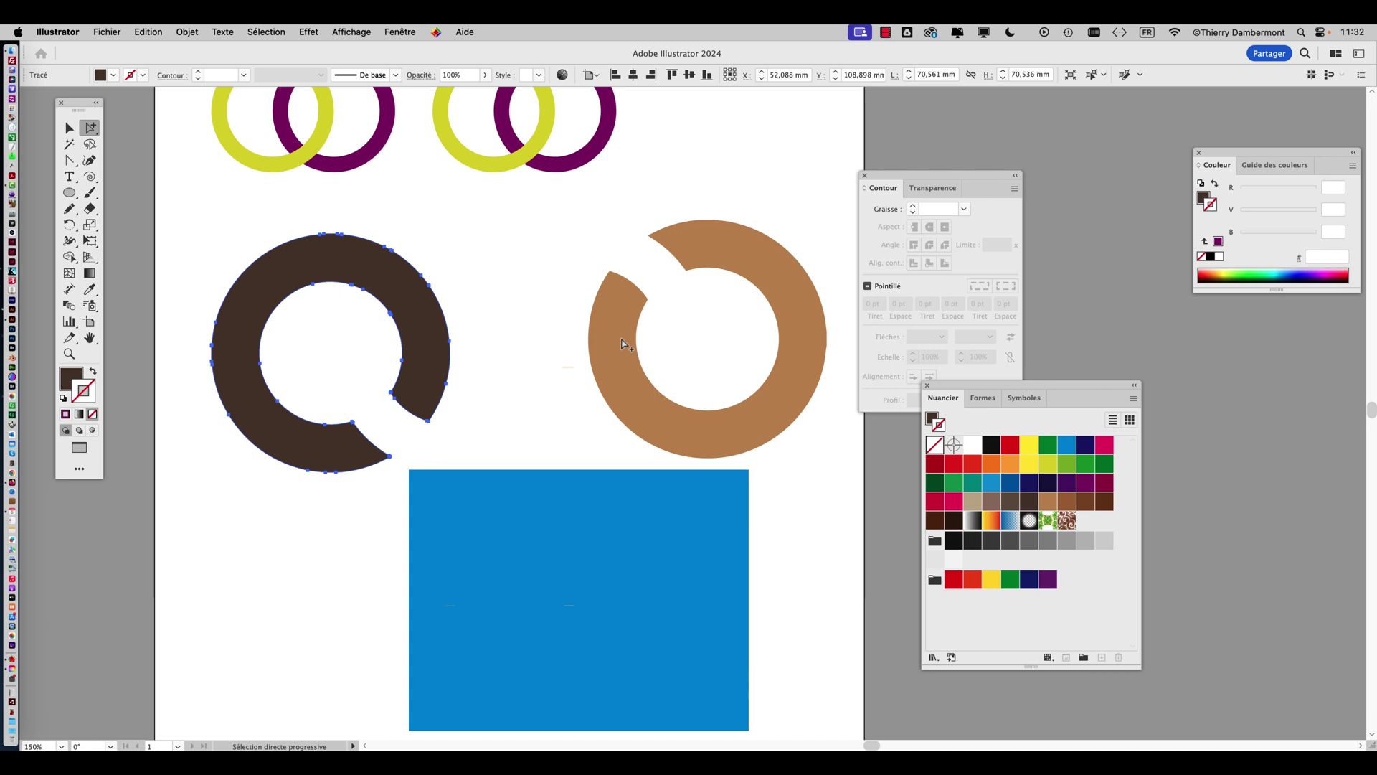
key(super+z)
key(super+z)
key(super+z)
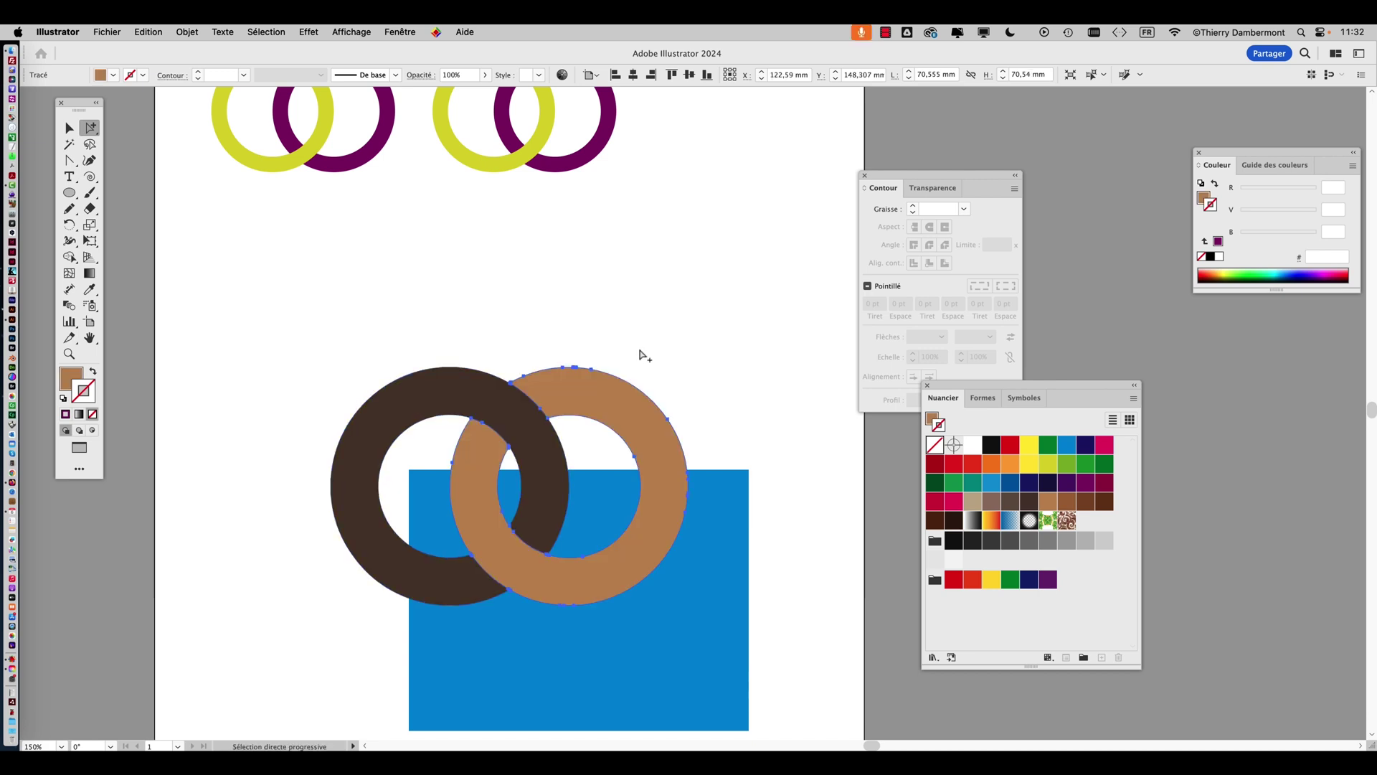
click(644, 364)
click(455, 399)
click(651, 363)
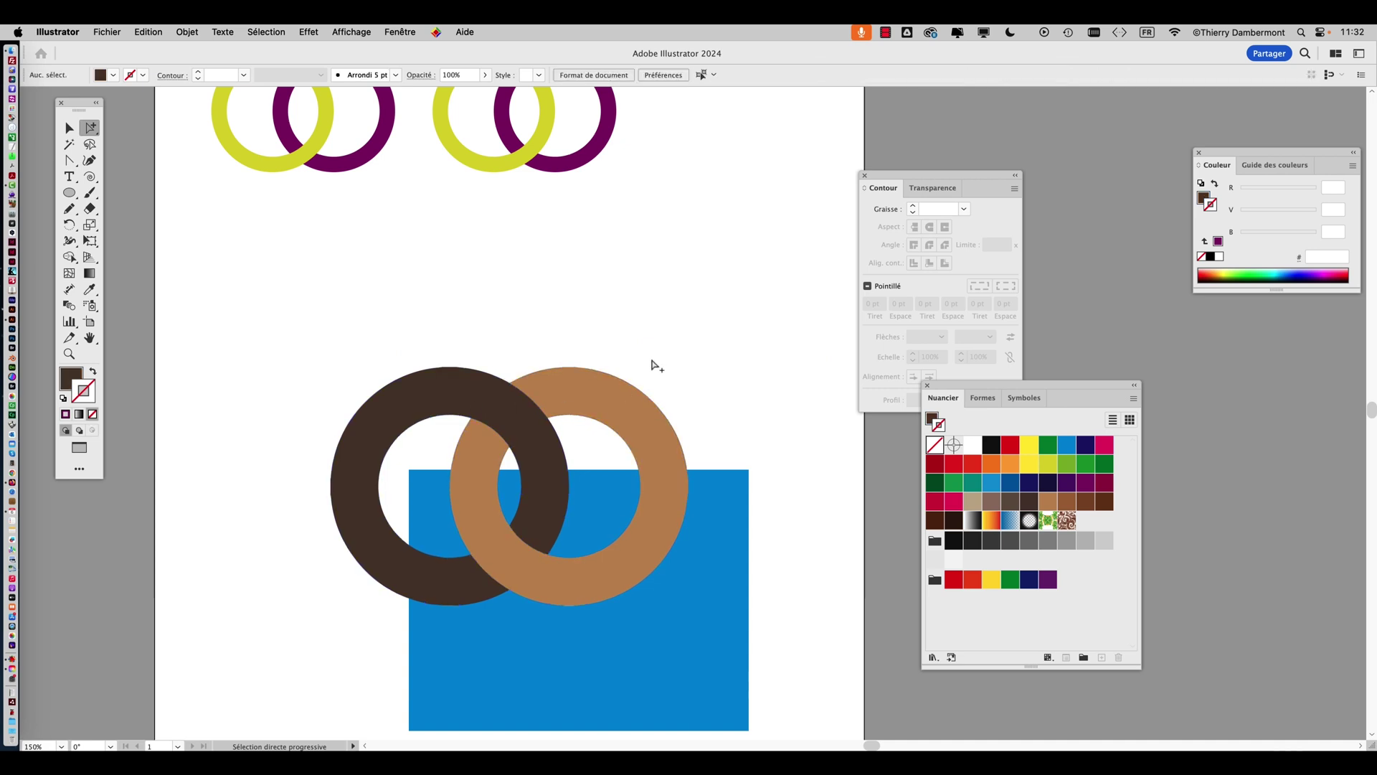
Expand the right-hand copy of the yellow and purple intertwined rings with Objet, Fond and Contour enabled
scroll(640, 344, up, 2)
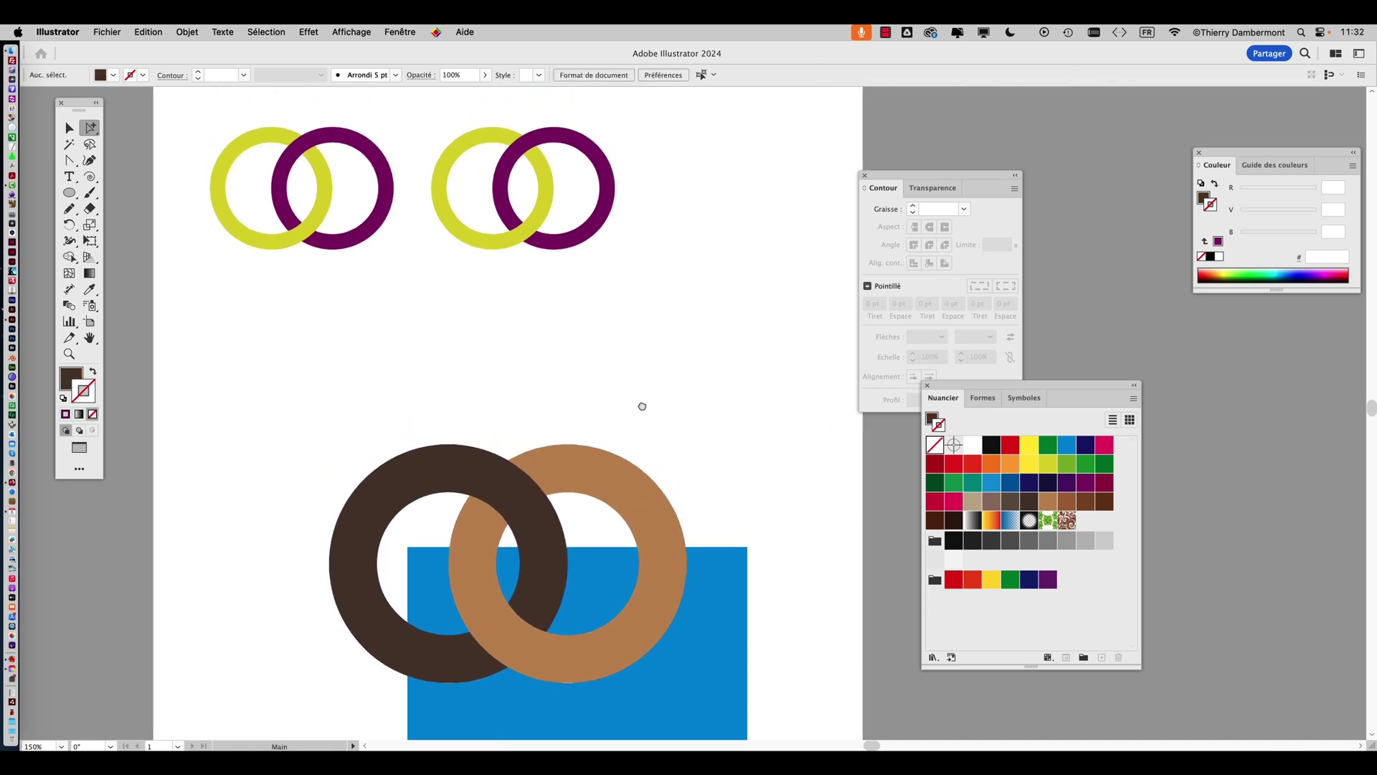
click(516, 240)
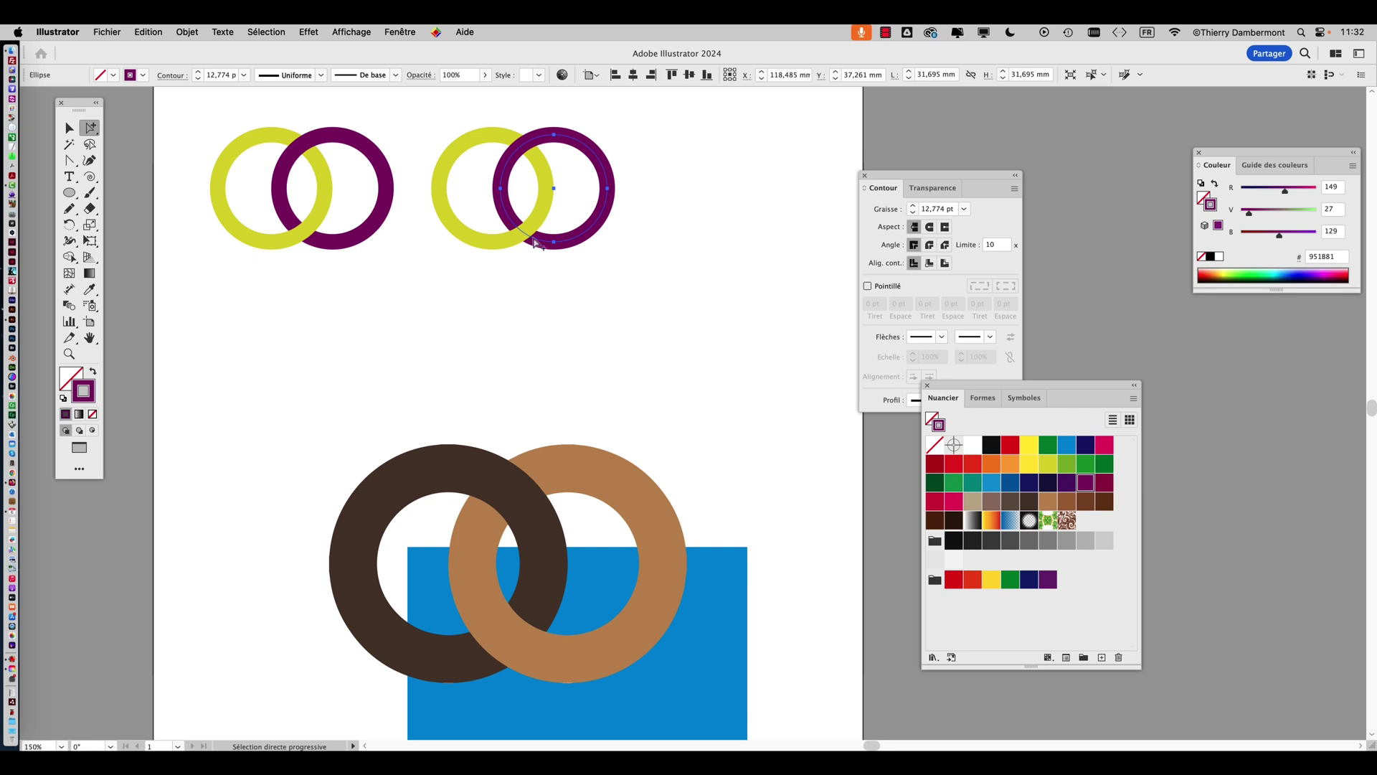
key(super+plus)
drag(514, 295, 431, 357)
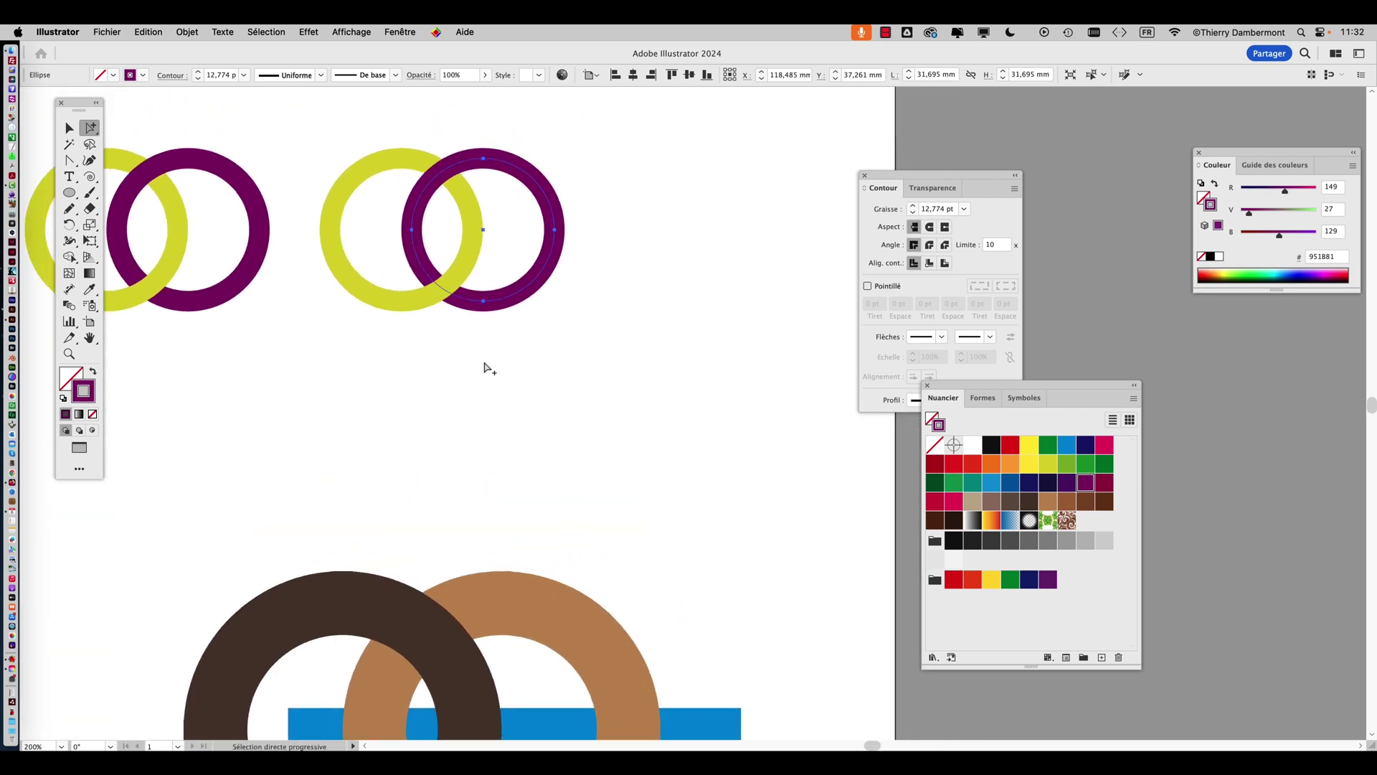
click(69, 128)
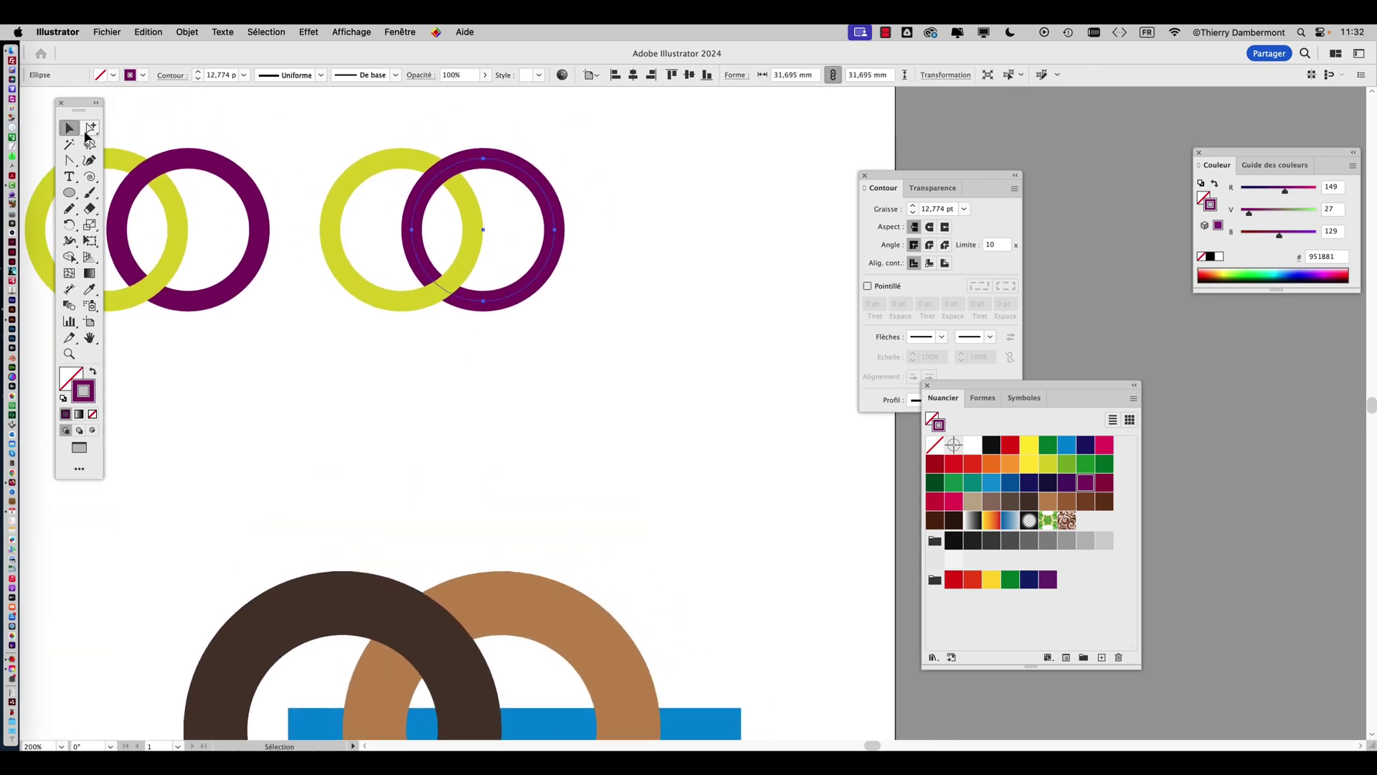
click(329, 136)
drag(330, 137, 561, 312)
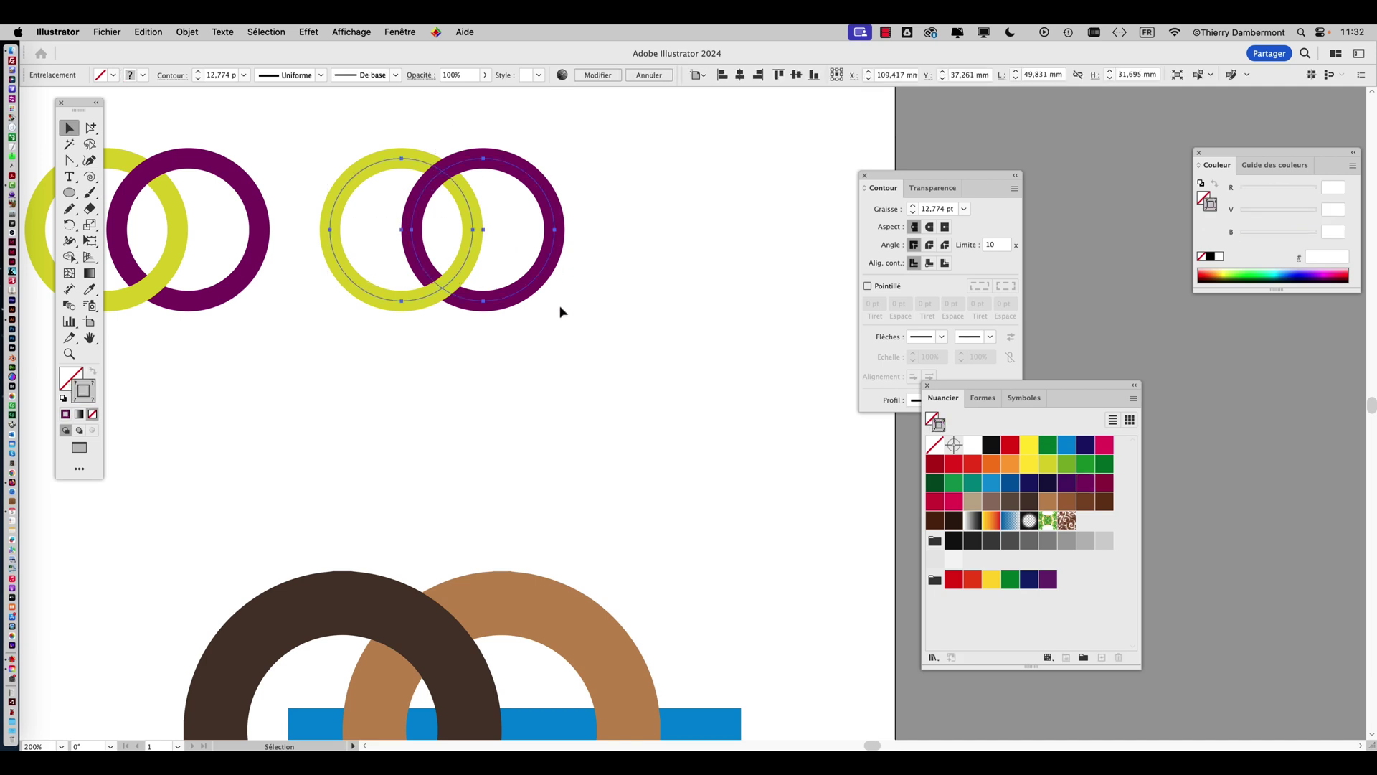
click(186, 31)
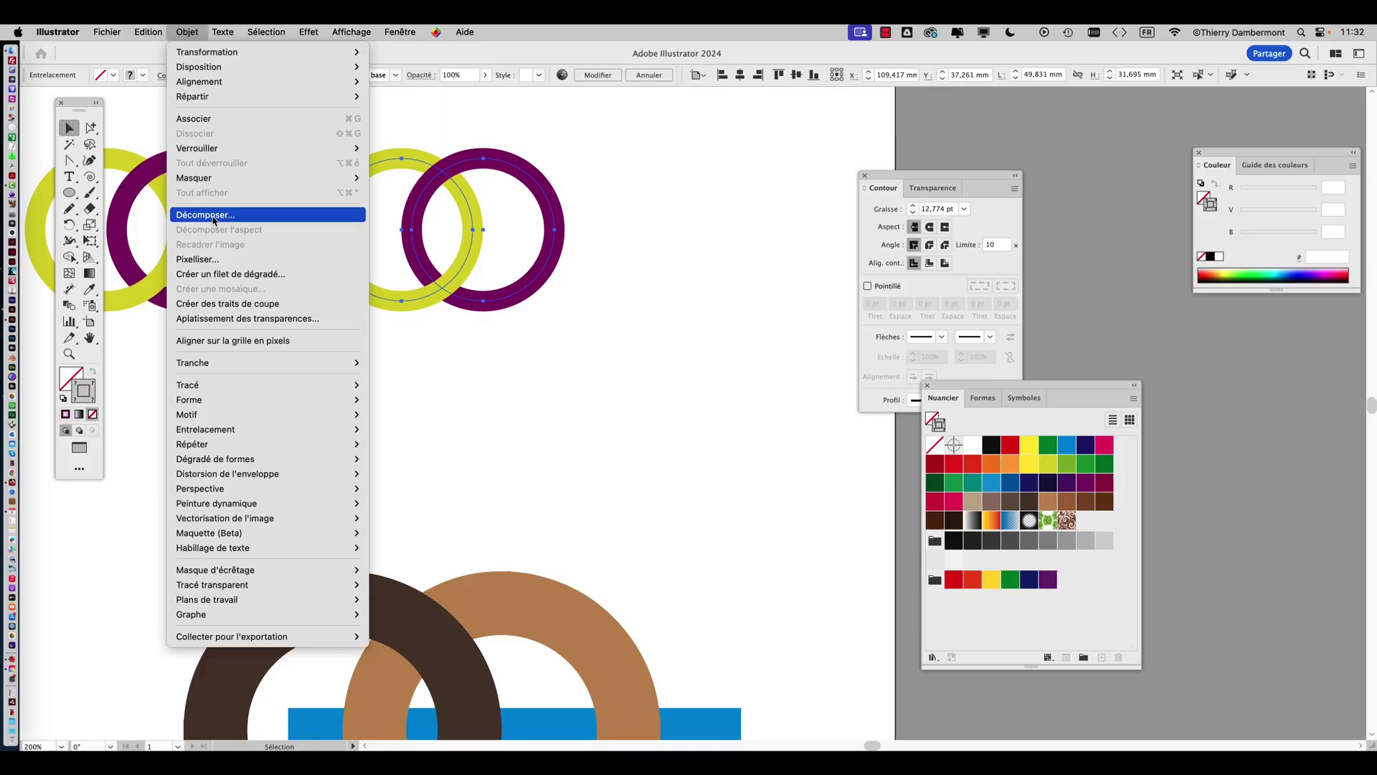
click(214, 220)
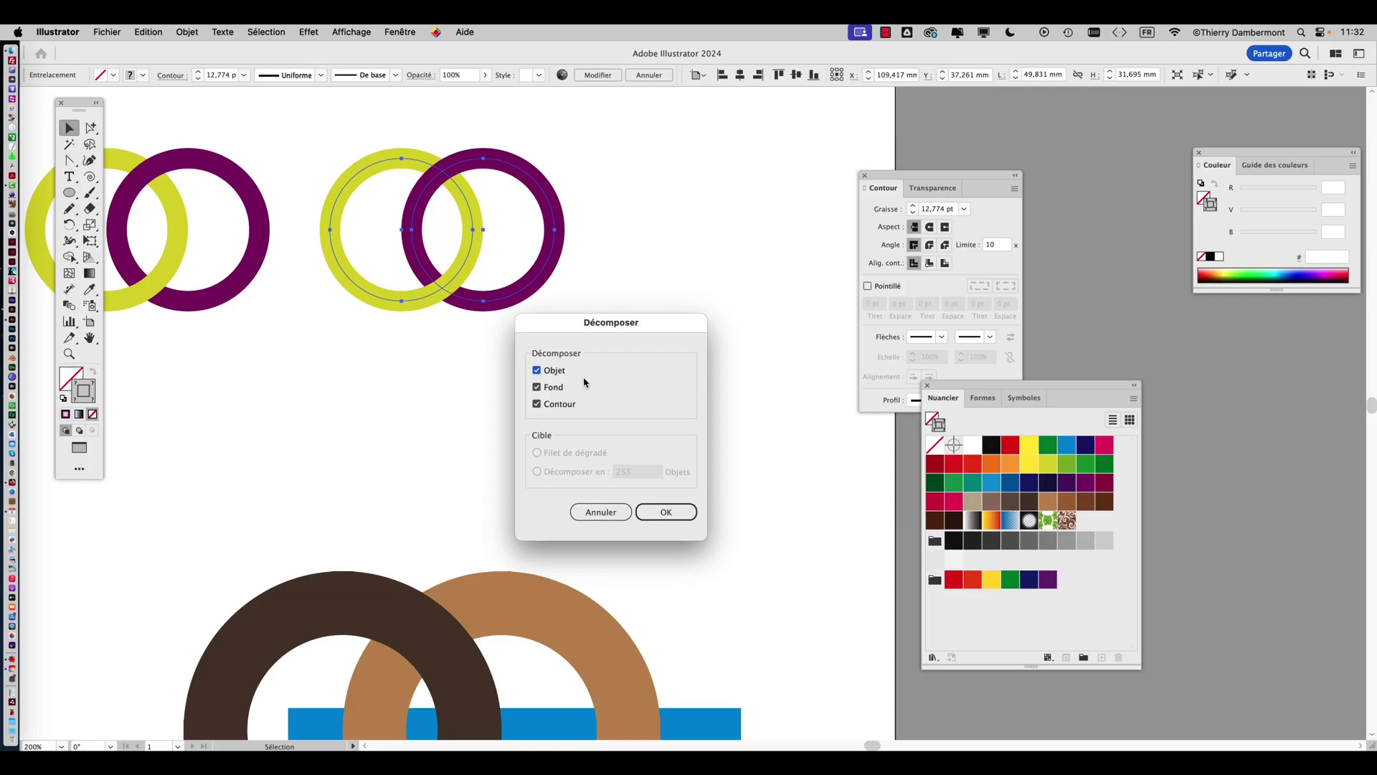
click(666, 512)
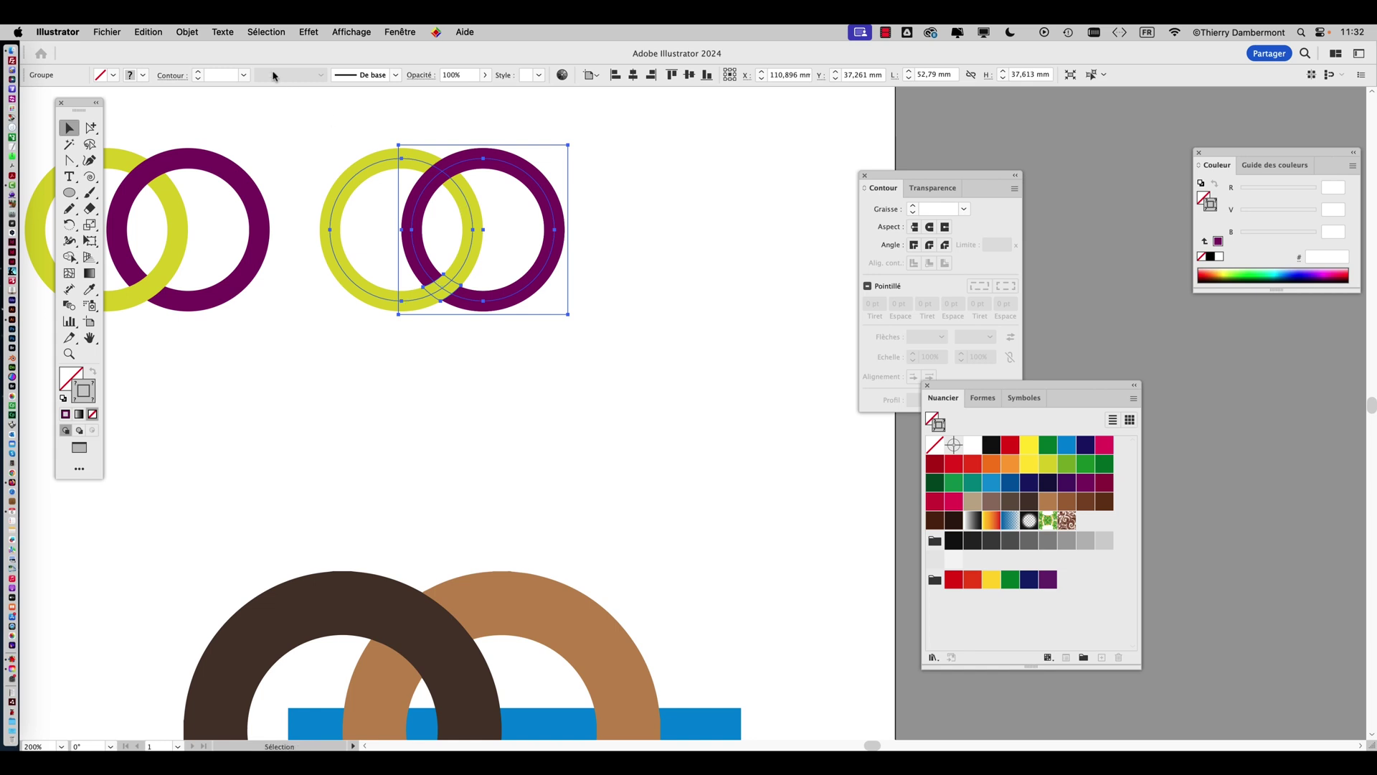
Expand the yellow and purple ring group a second time with Fond and Contour enabled, and deselect it
click(187, 31)
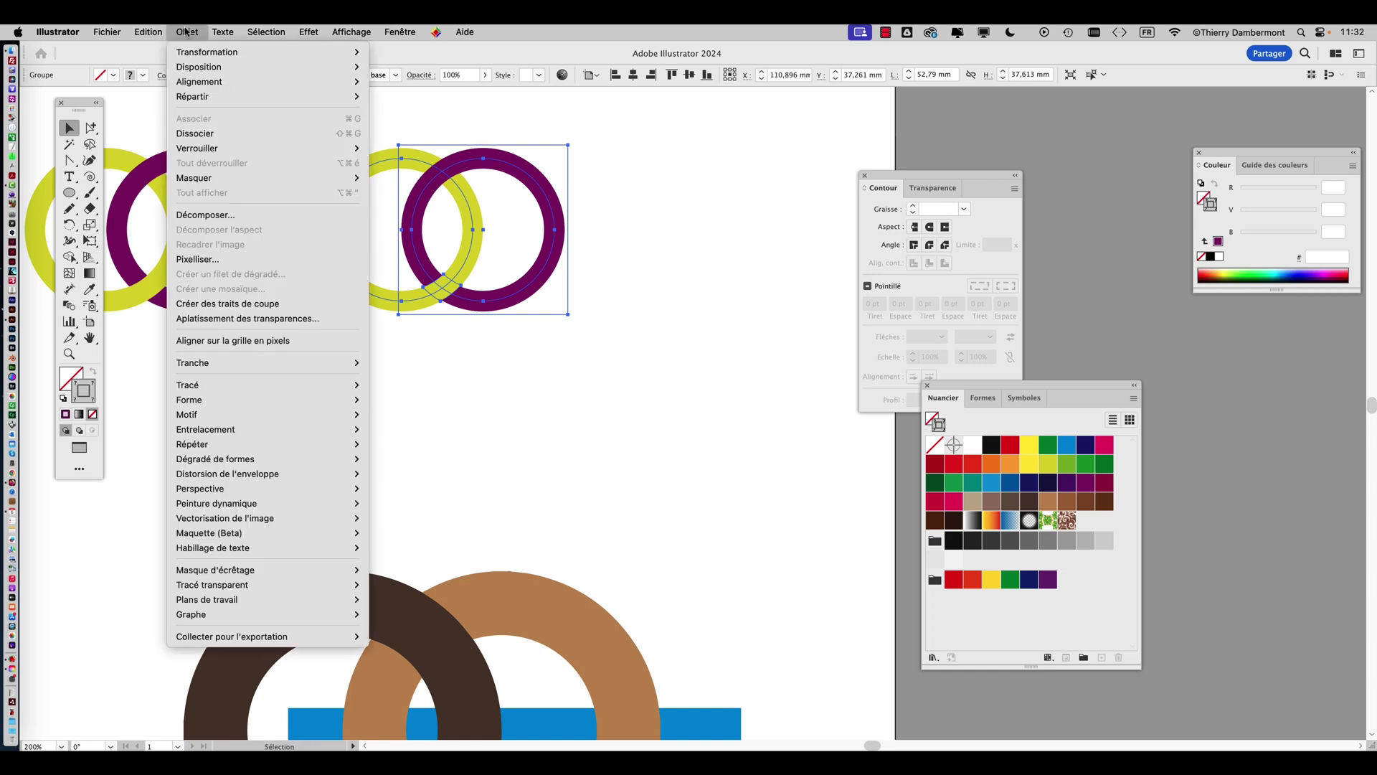
click(223, 215)
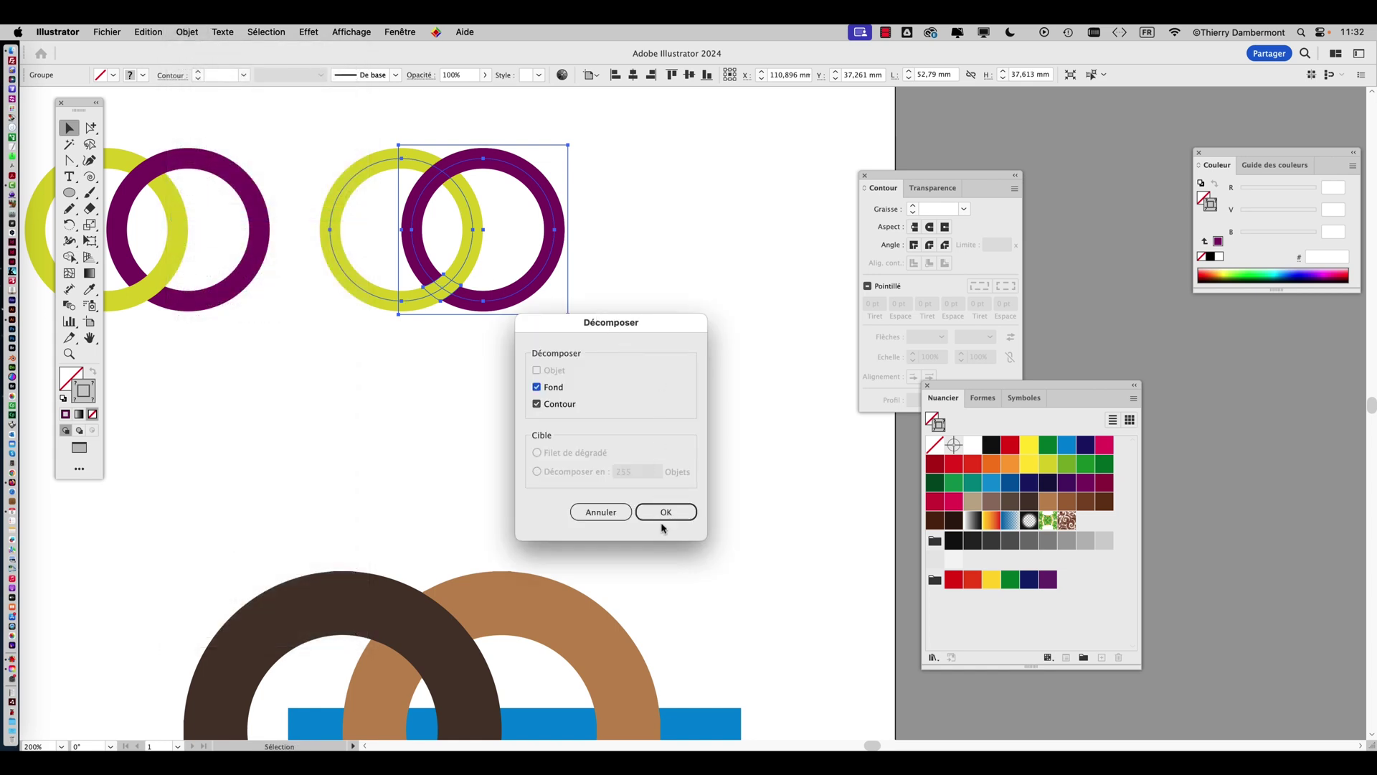
click(666, 514)
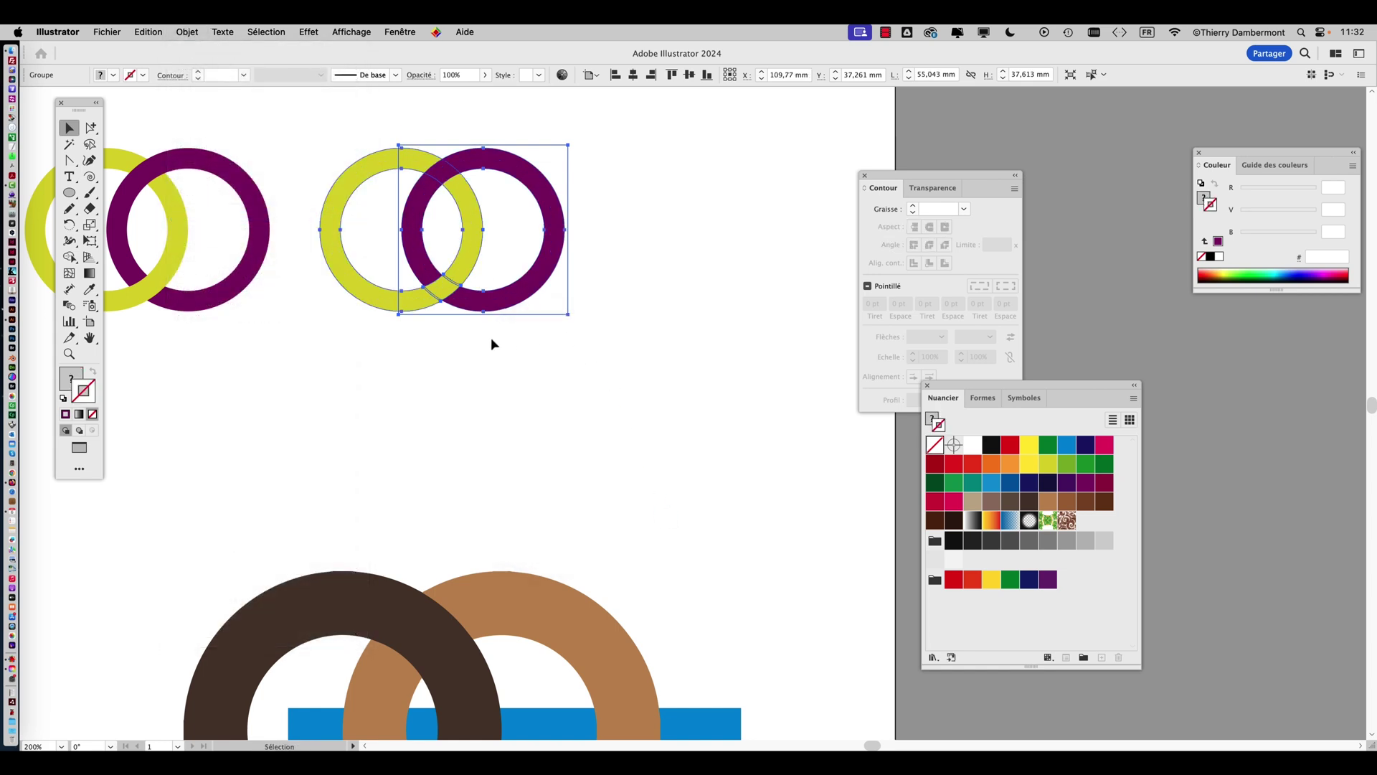
key(a)
click(482, 131)
scroll(482, 134, up, 2)
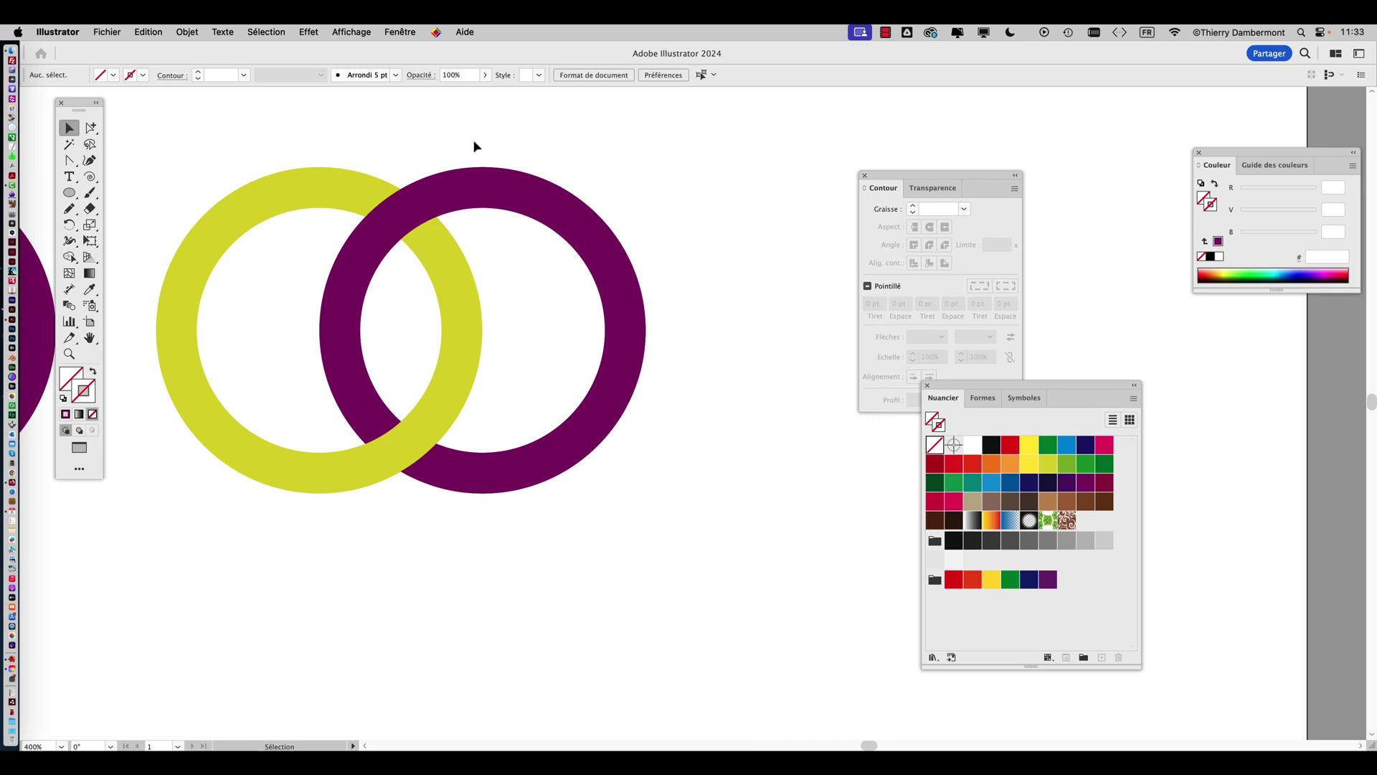
Show the Pathfinder options and place them beside the expanded rings
click(382, 31)
scroll(535, 567, down, 3)
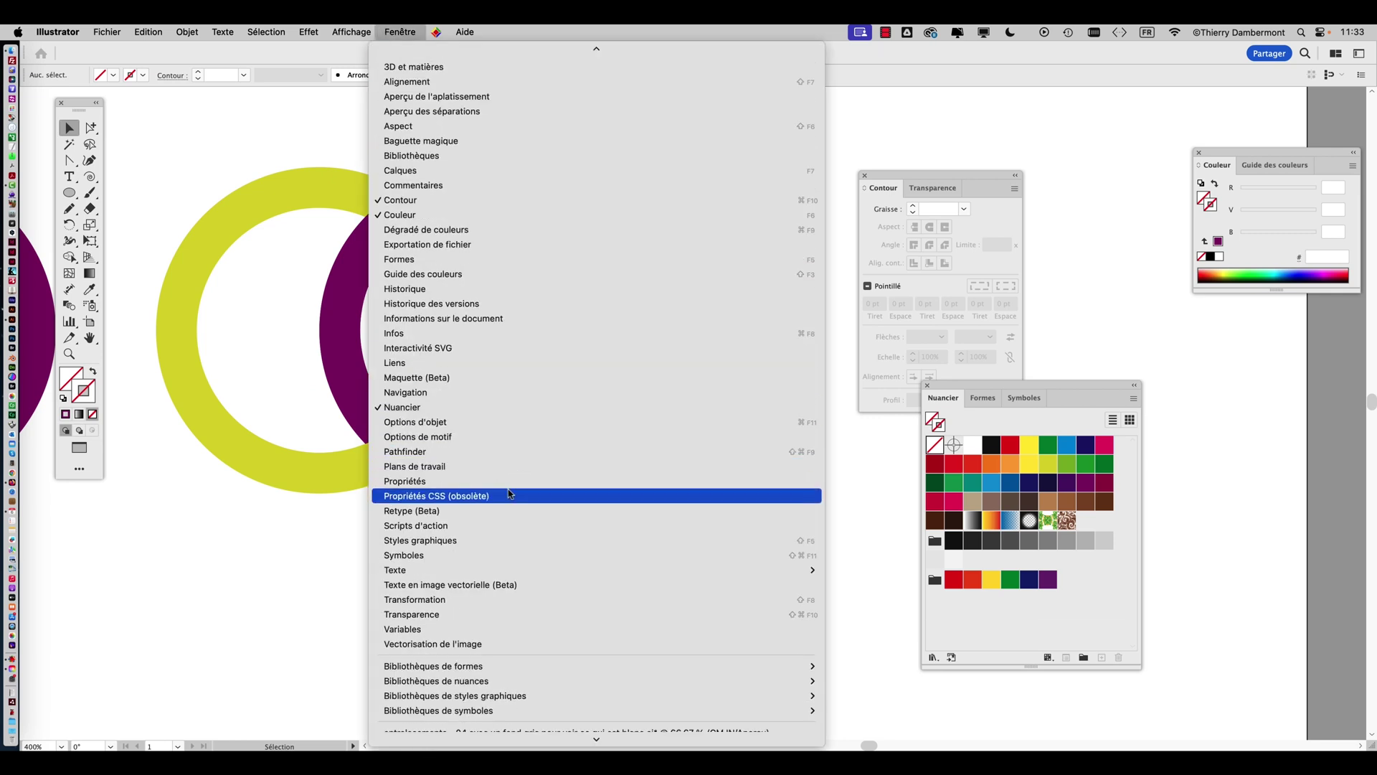
click(484, 452)
drag(958, 165, 703, 150)
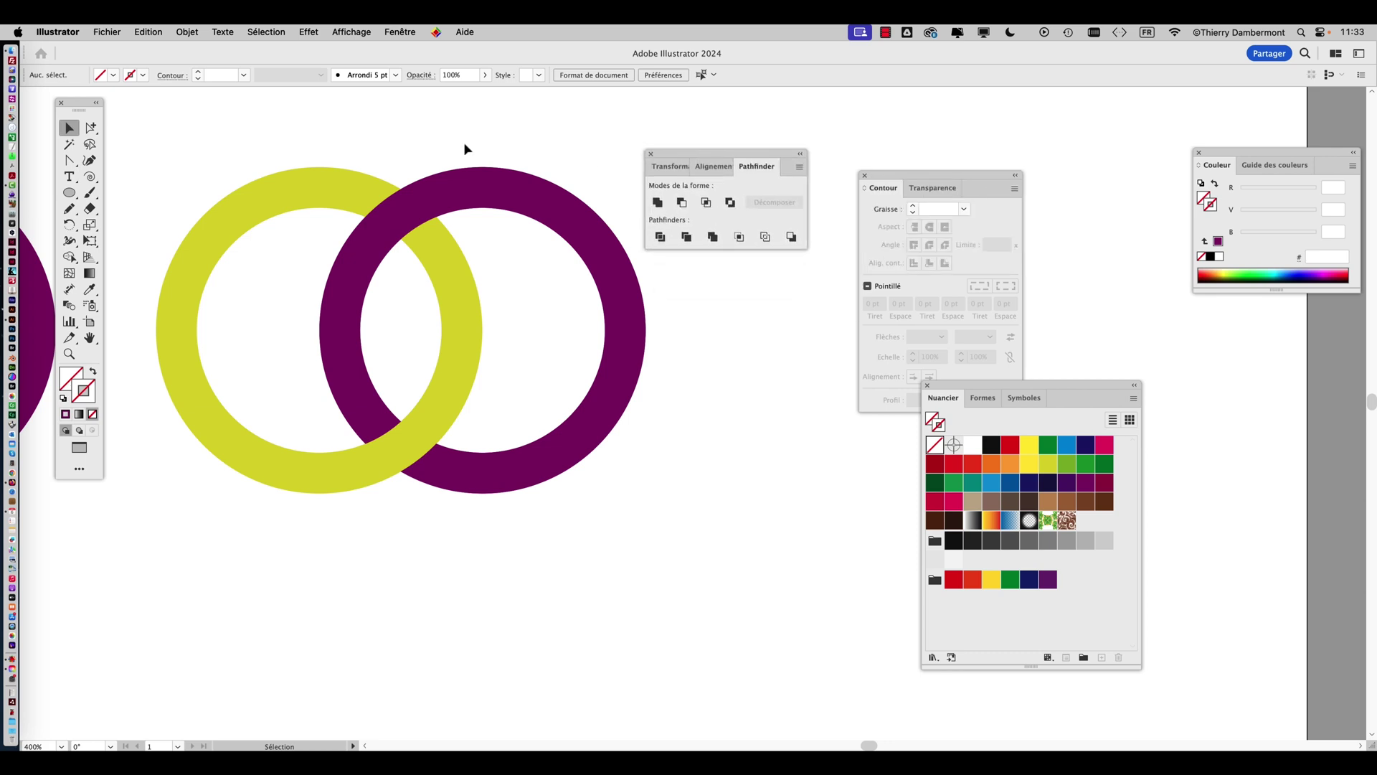
Apply the Réunion shape mode to the expanded purple ring and to the yellow ring separately
click(98, 127)
click(421, 212)
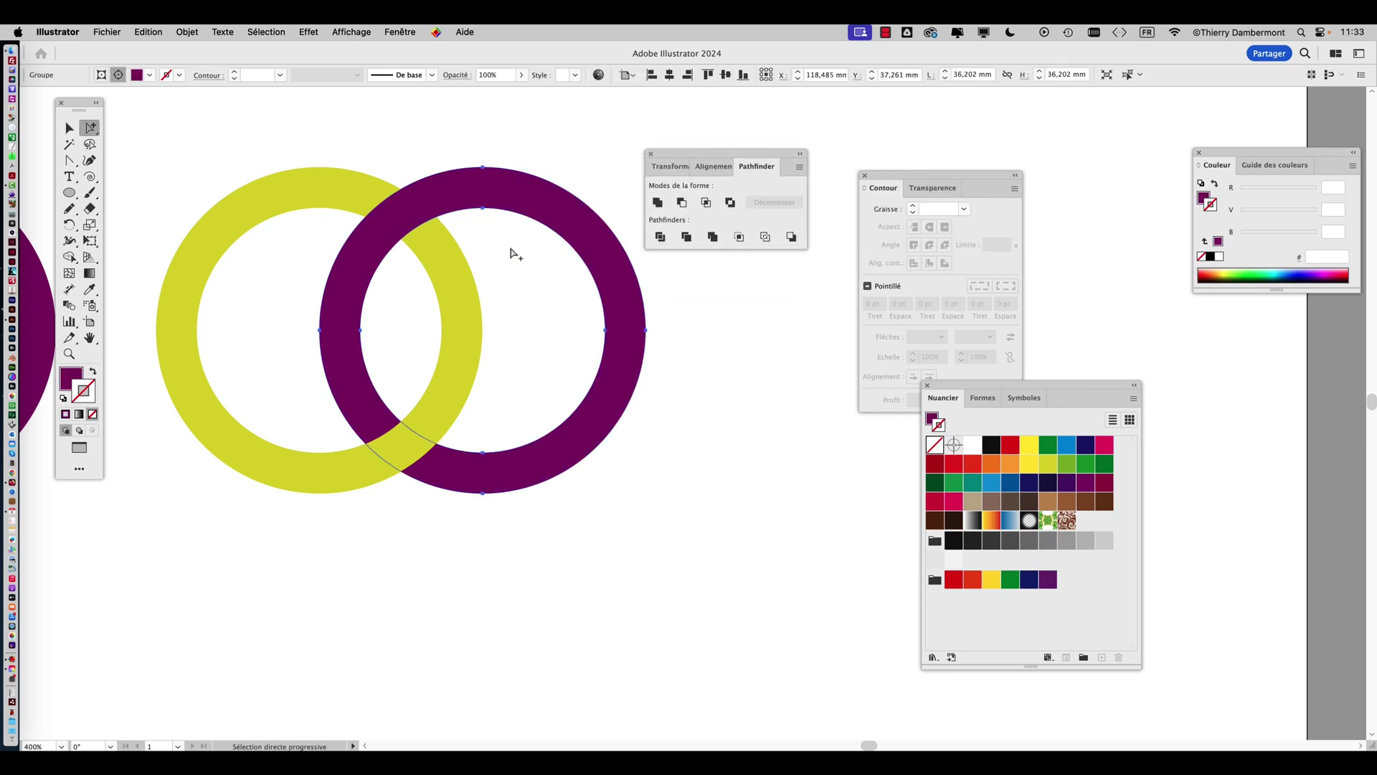
click(534, 463)
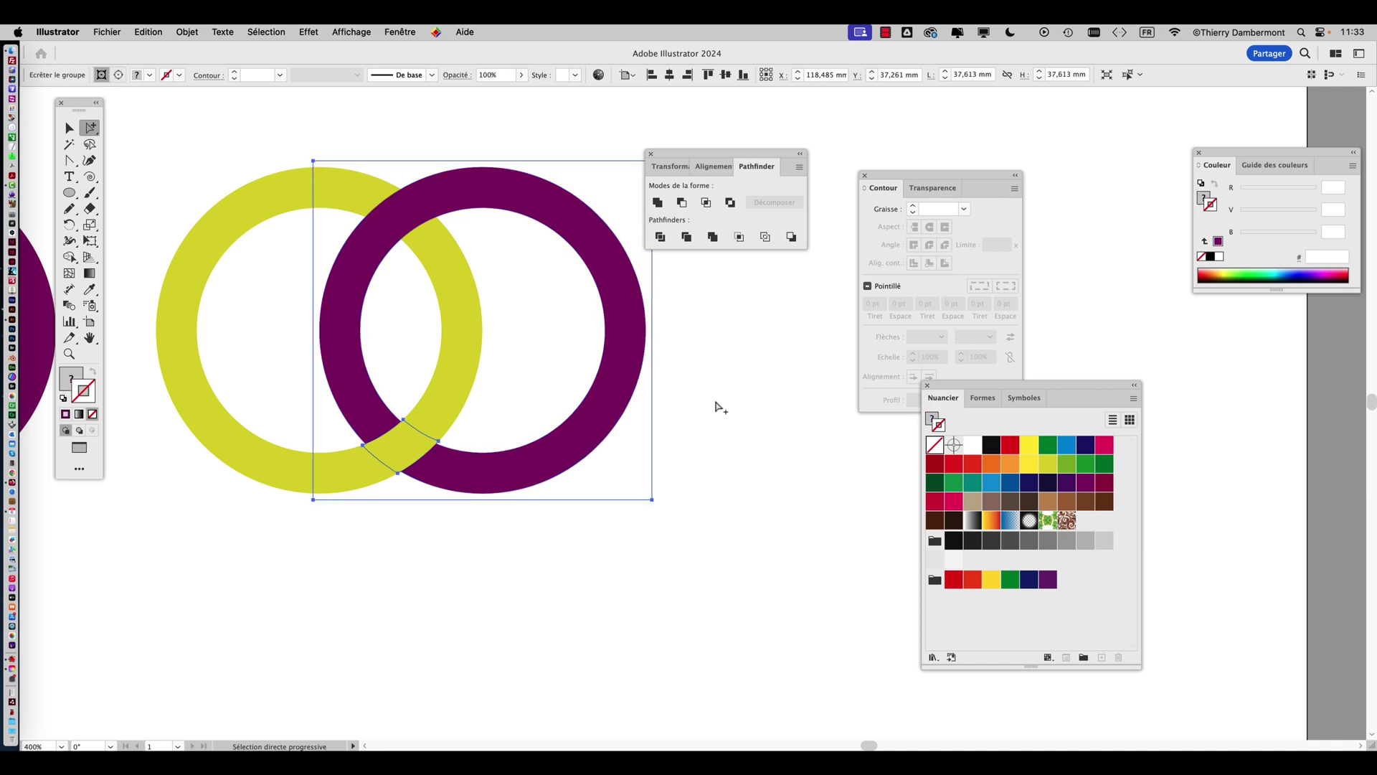
click(631, 334)
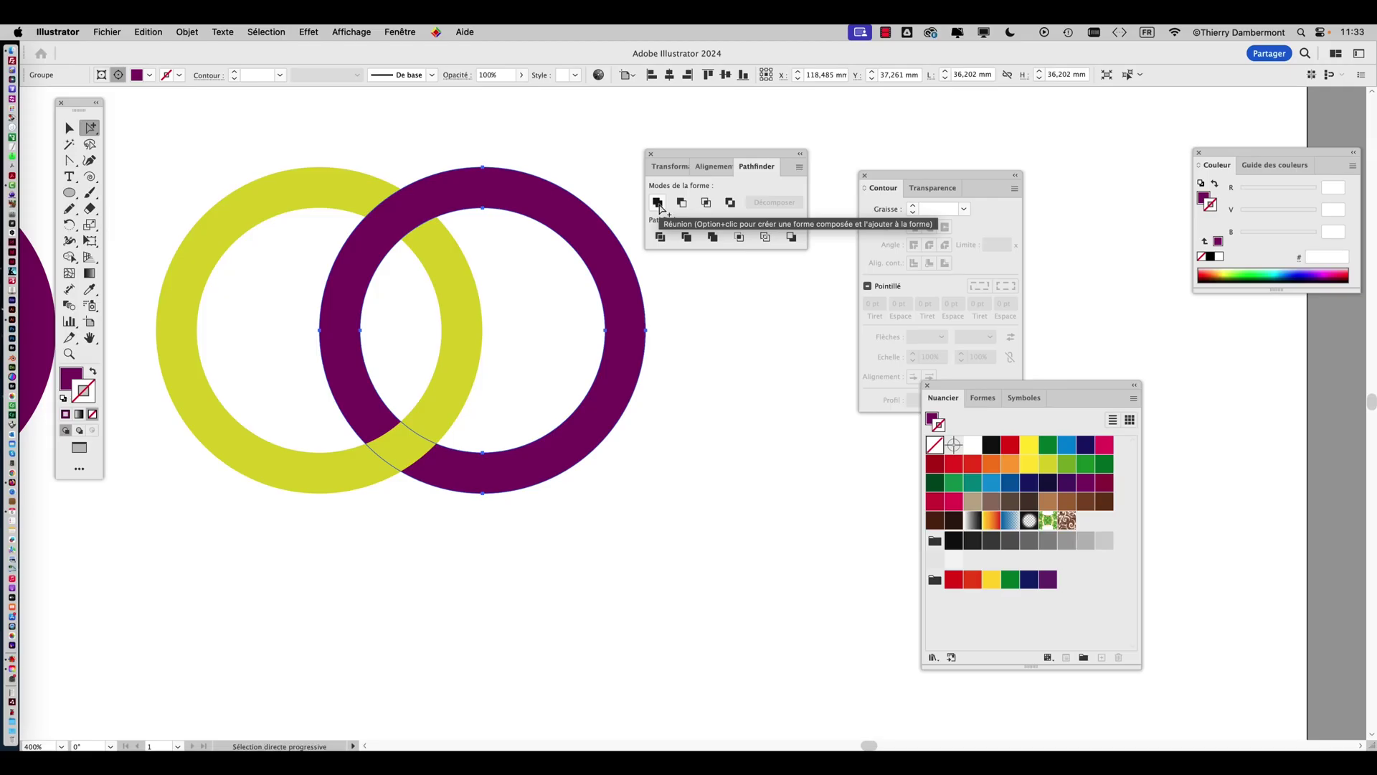
click(656, 202)
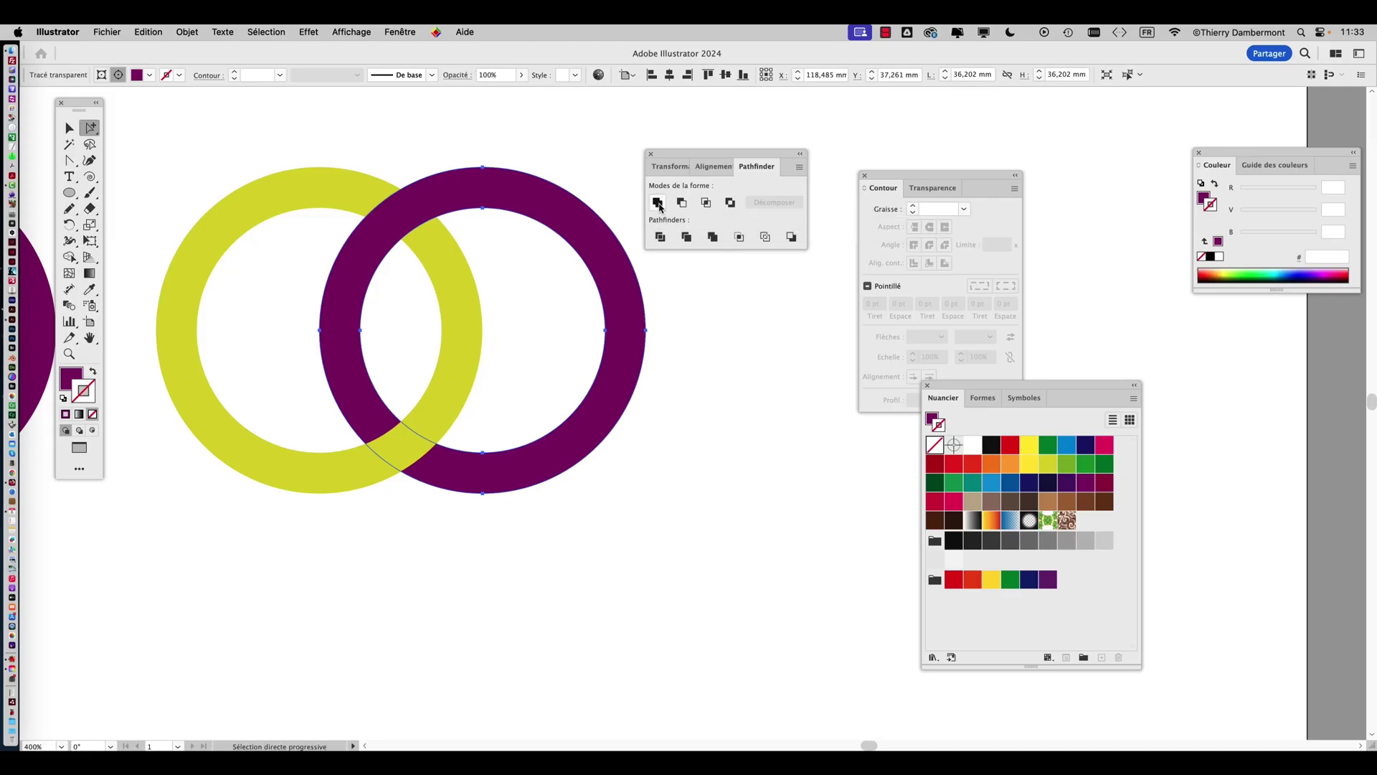
click(366, 198)
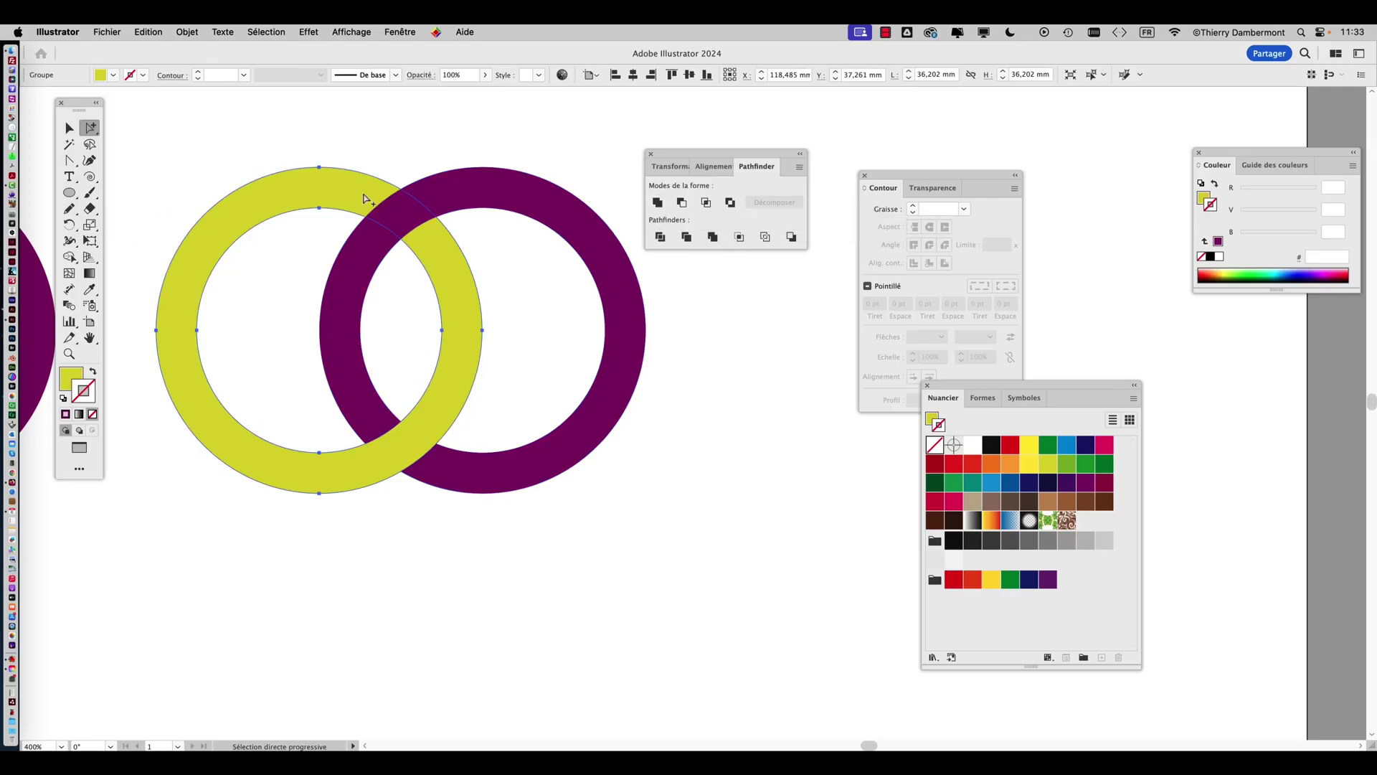
click(656, 203)
Move the purple ring diagonally down and to the right, undo the move and the yellow ring's Réunion, and deselect
click(671, 313)
drag(483, 198, 628, 316)
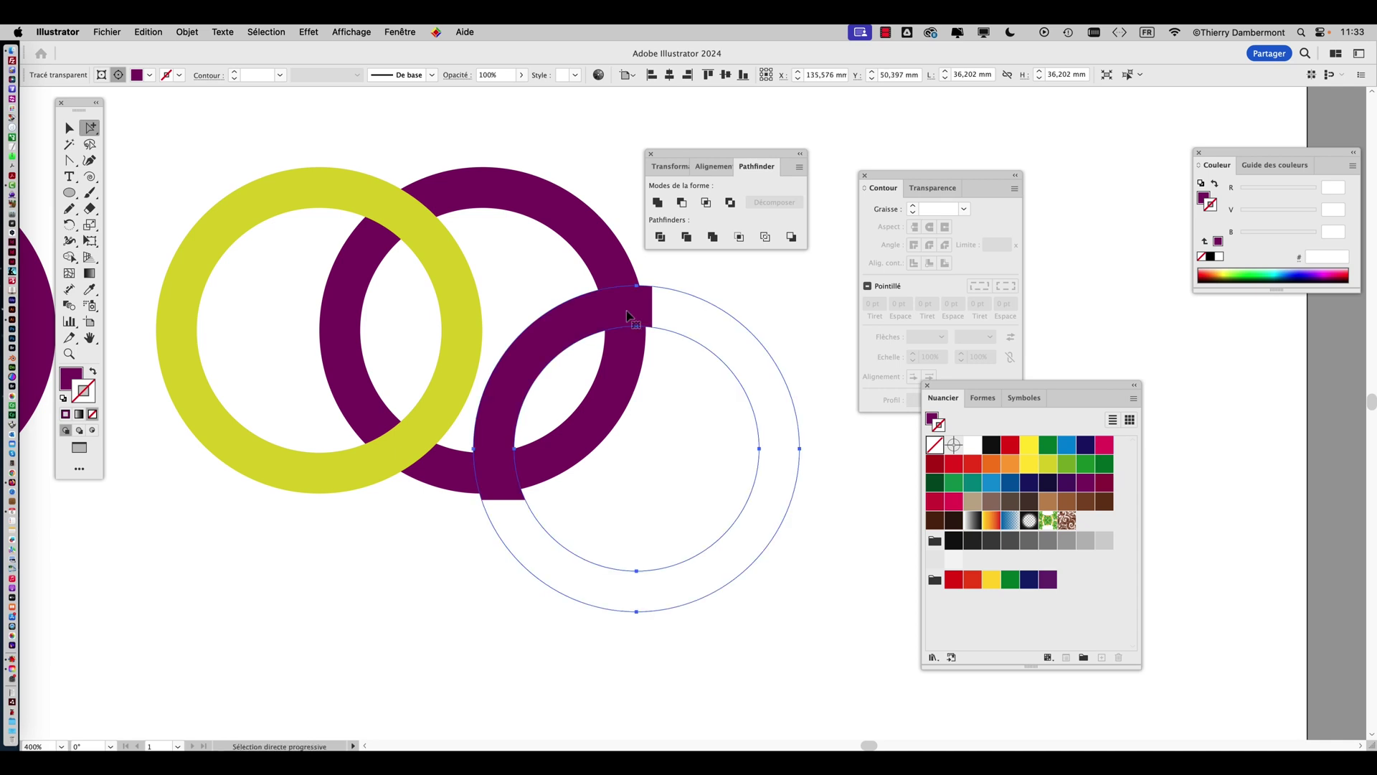
key(cmd+z)
key(cmd+z)
click(296, 135)
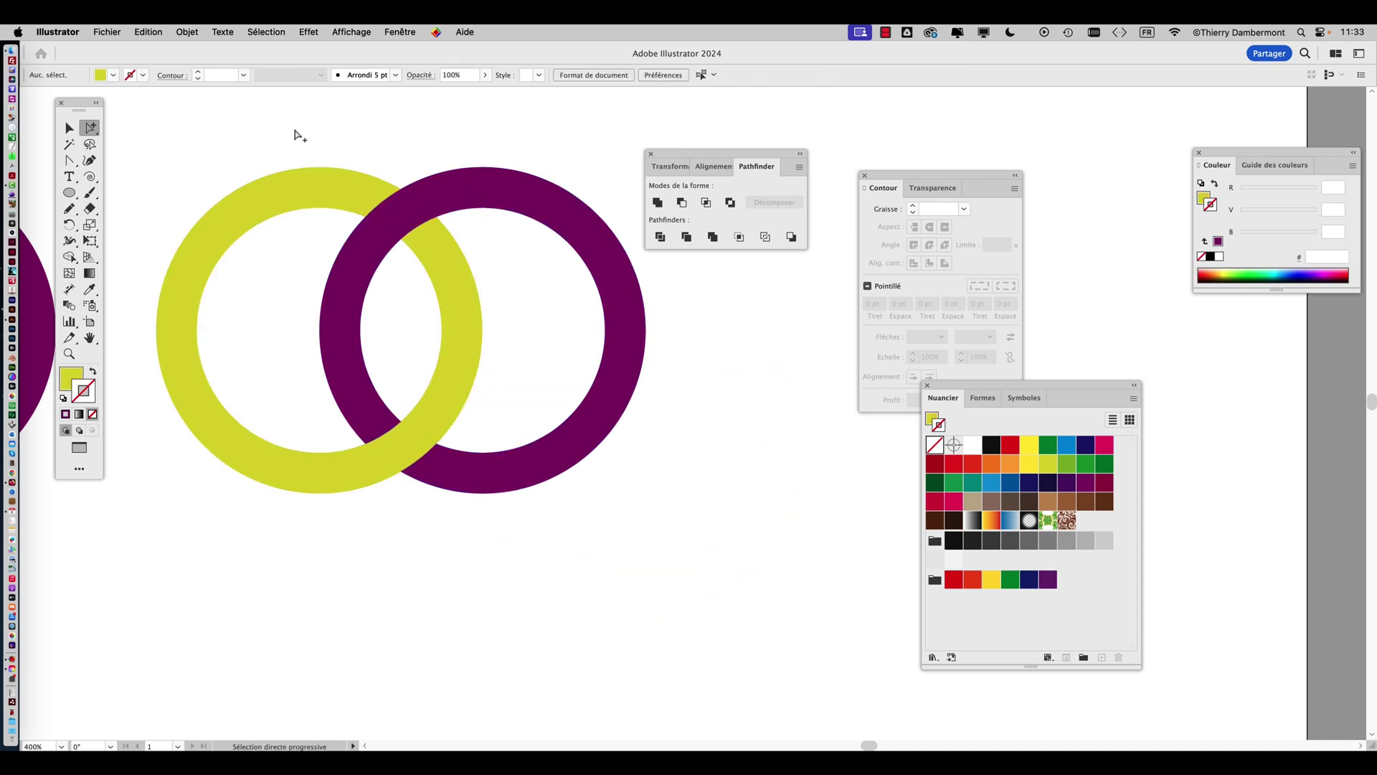
Try the Division pathfinder on both selected rings, undo back through the edits, and deselect the artwork
drag(264, 138, 627, 434)
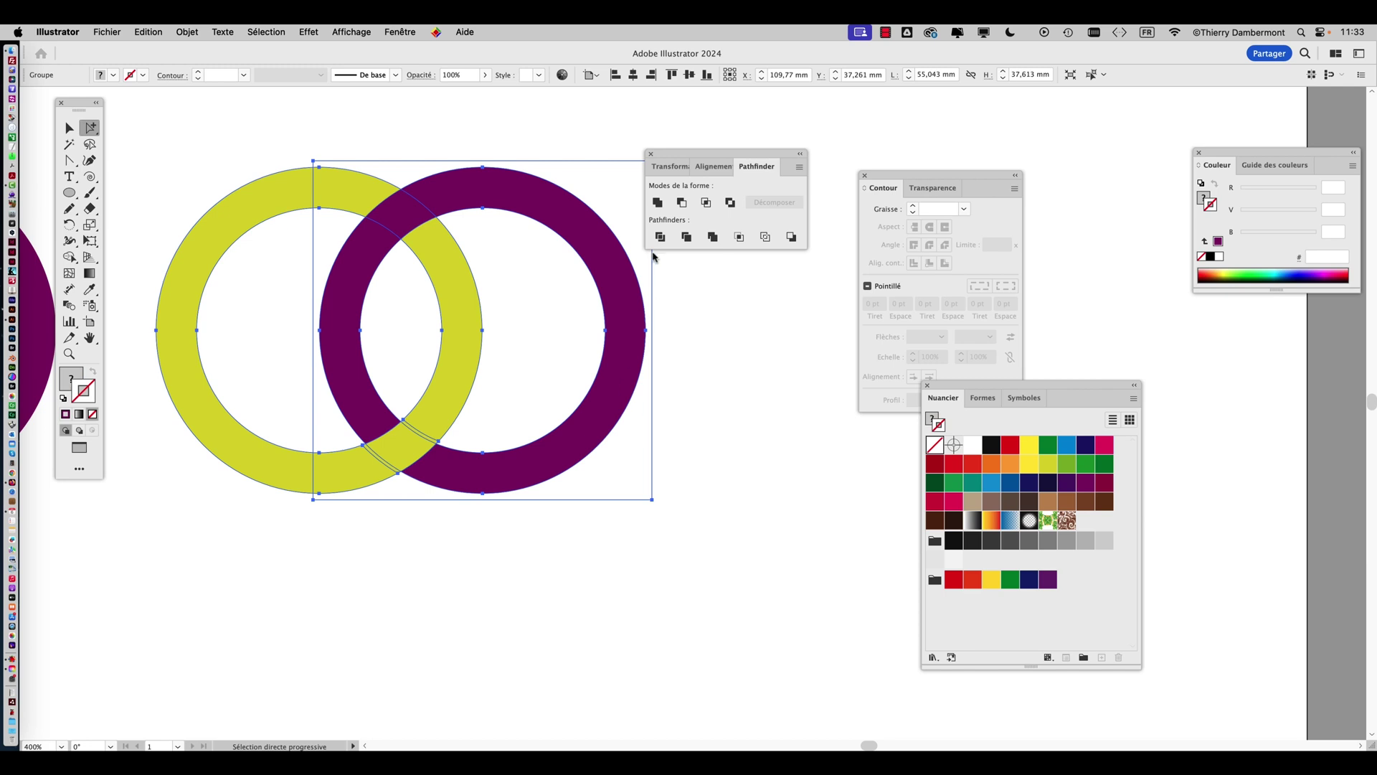
click(69, 128)
click(230, 132)
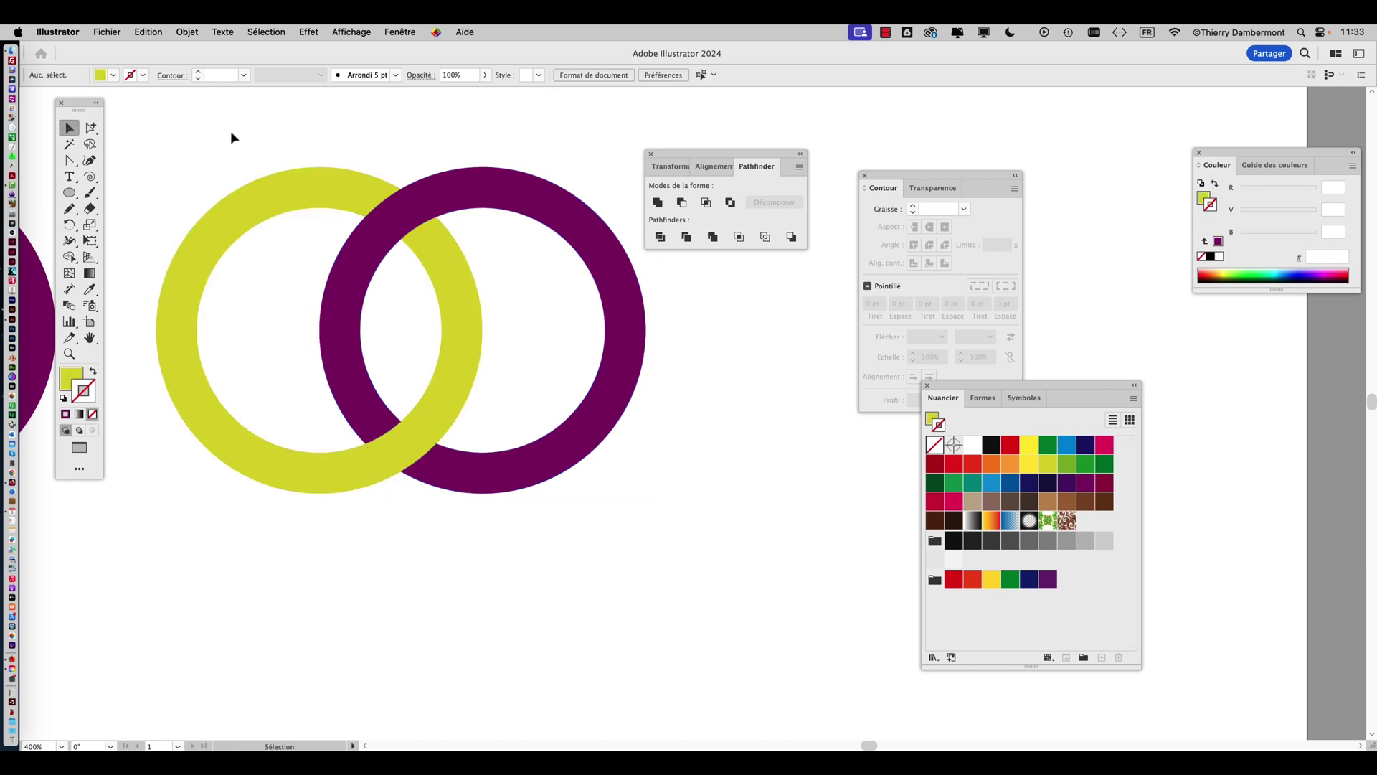
drag(208, 129, 630, 493)
click(660, 237)
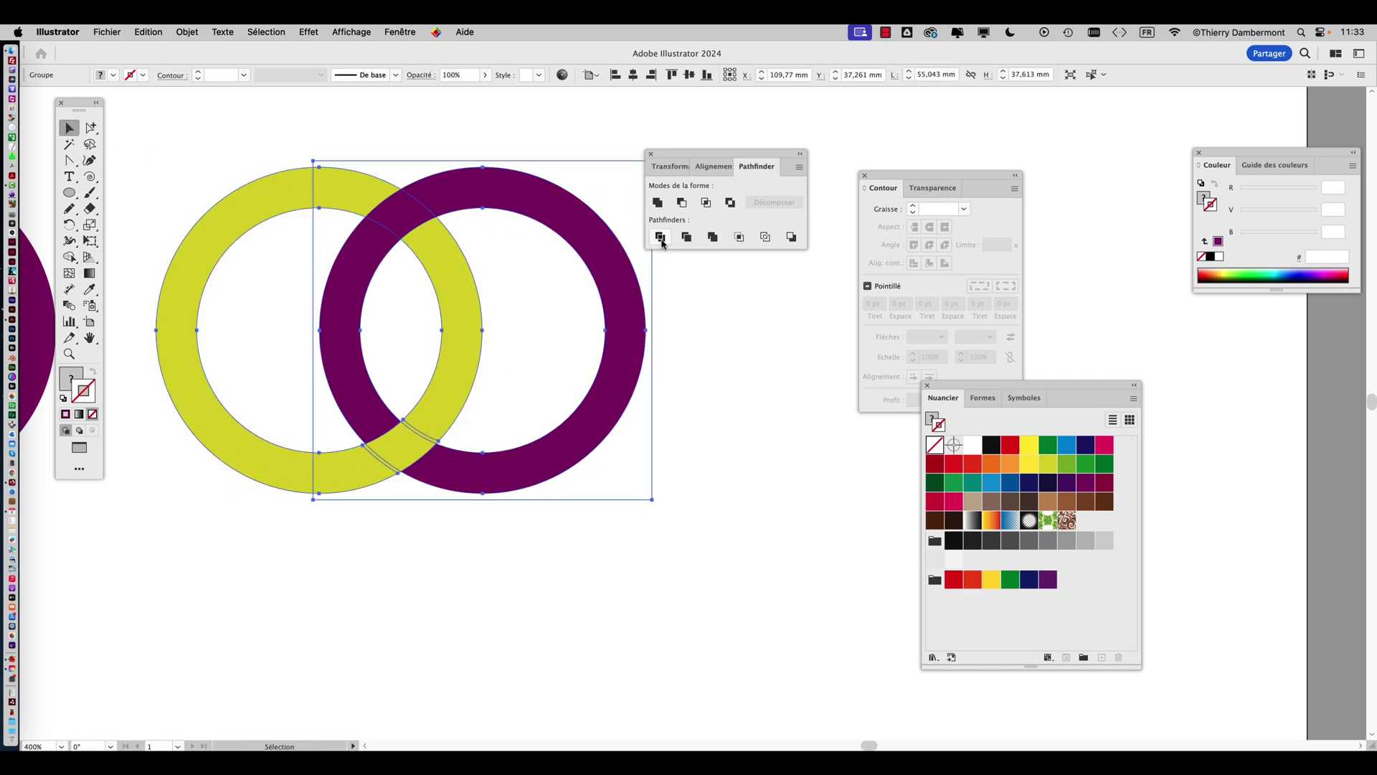
click(532, 148)
alt+super+click(549, 194)
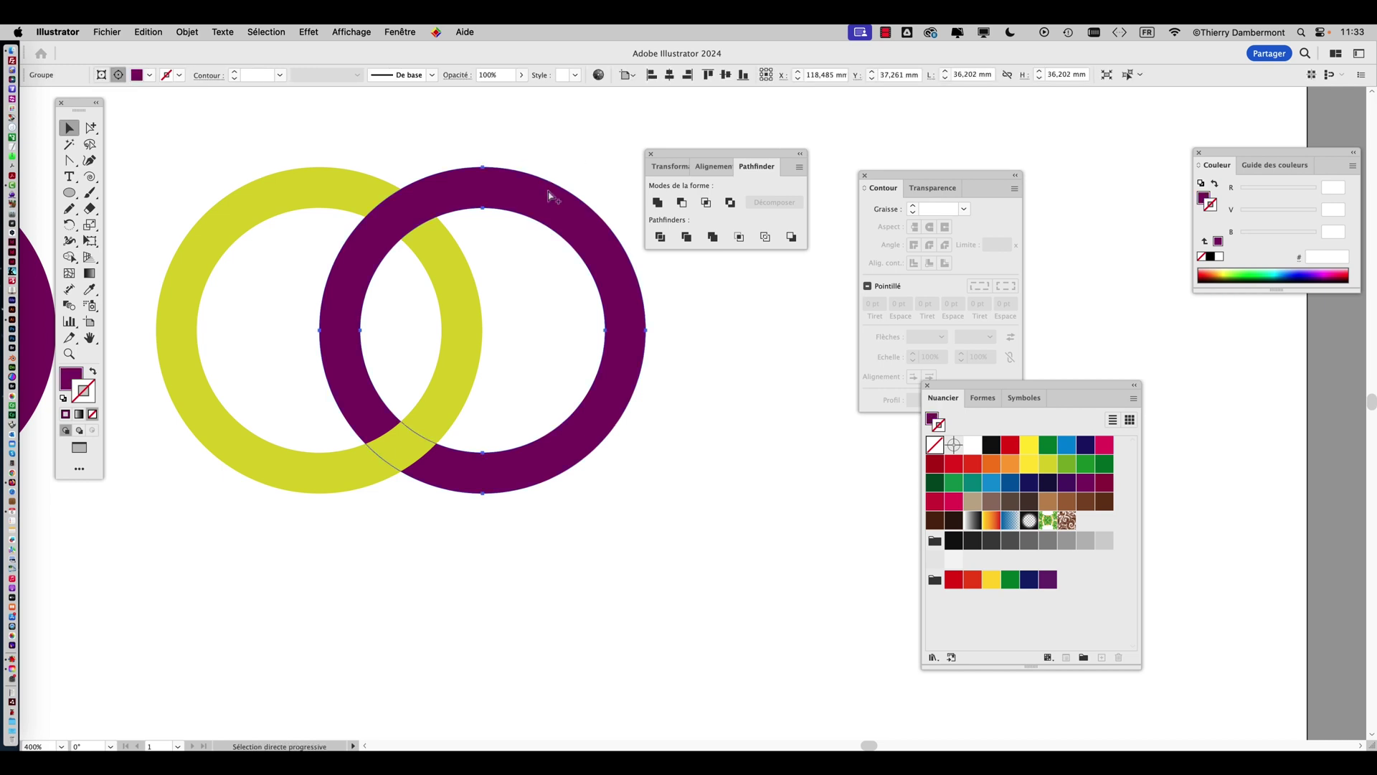
alt+super+click(551, 197)
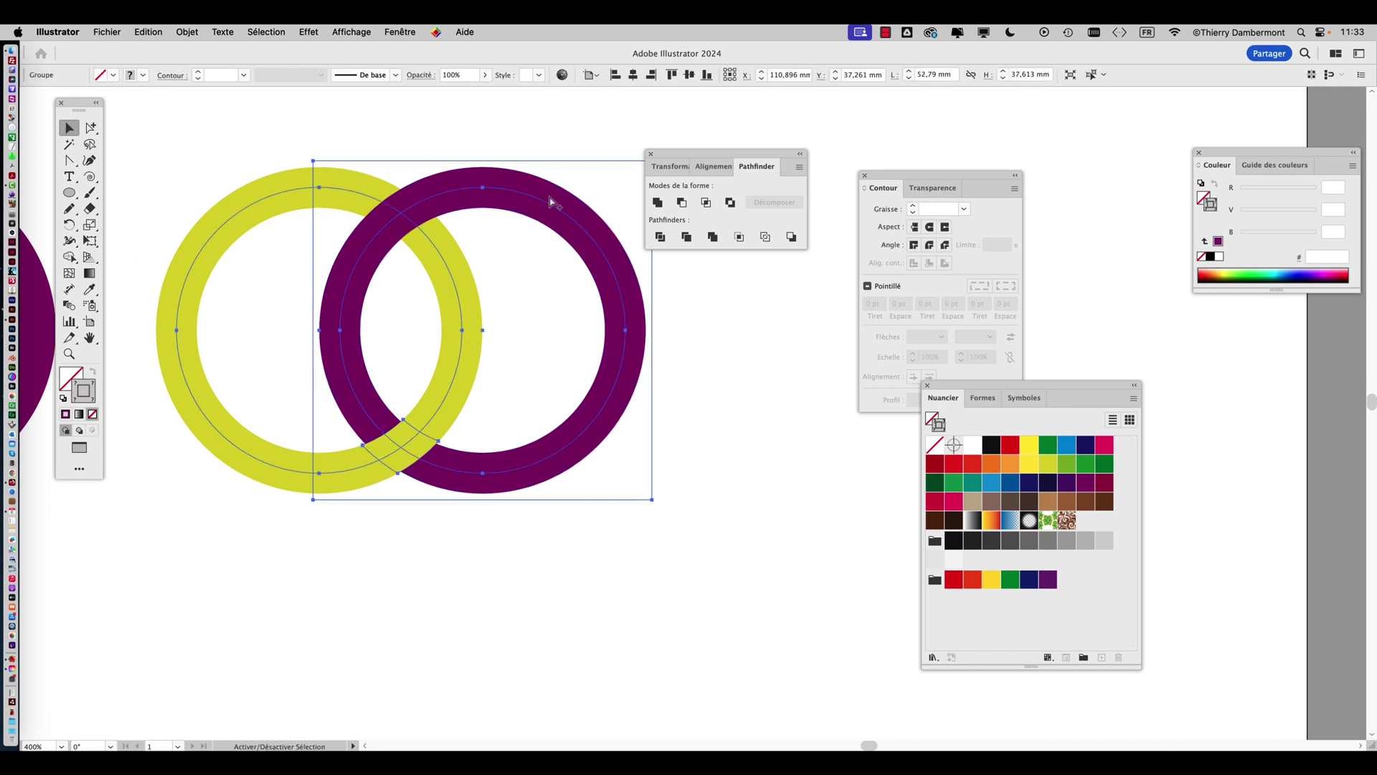
click(474, 143)
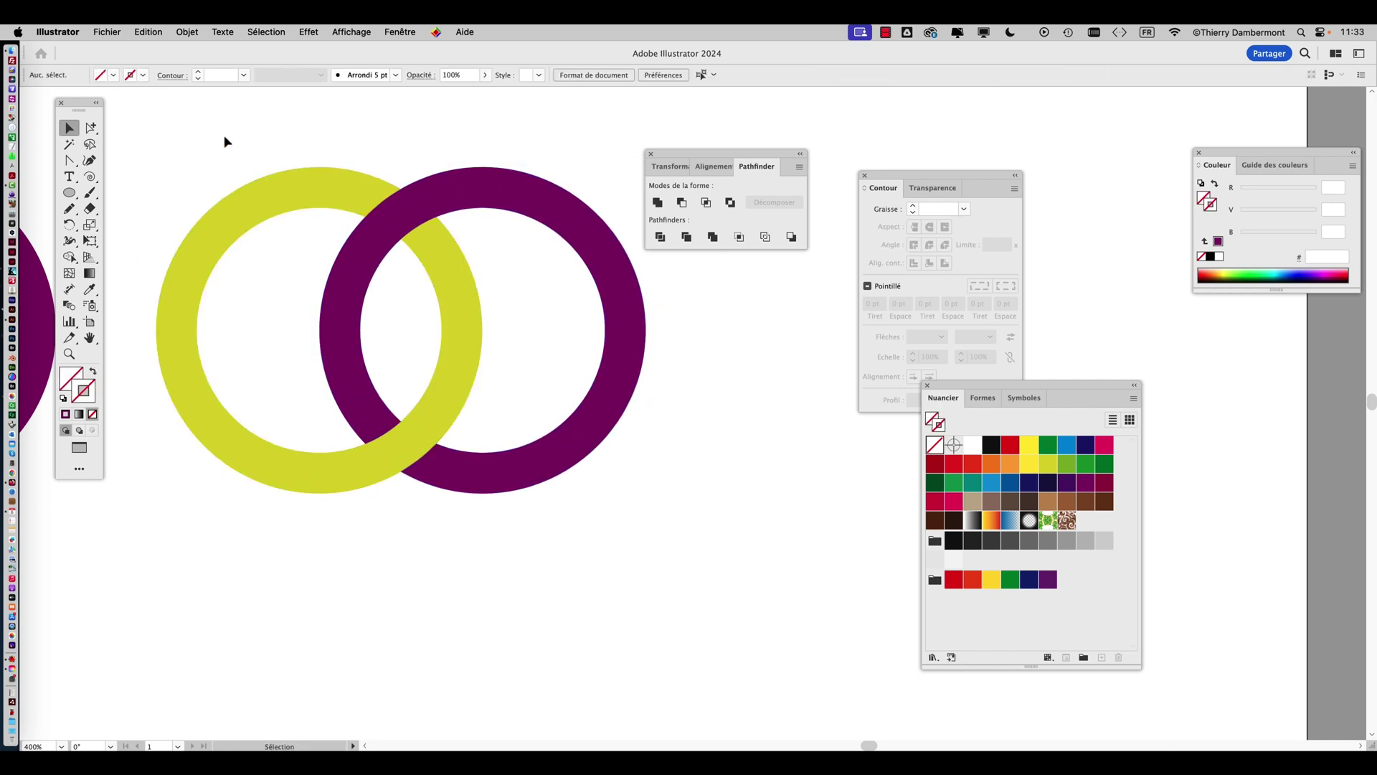
Split both expanded rings at their overlaps with the Division pathfinder and activate the Group Selection tool
drag(224, 134, 551, 377)
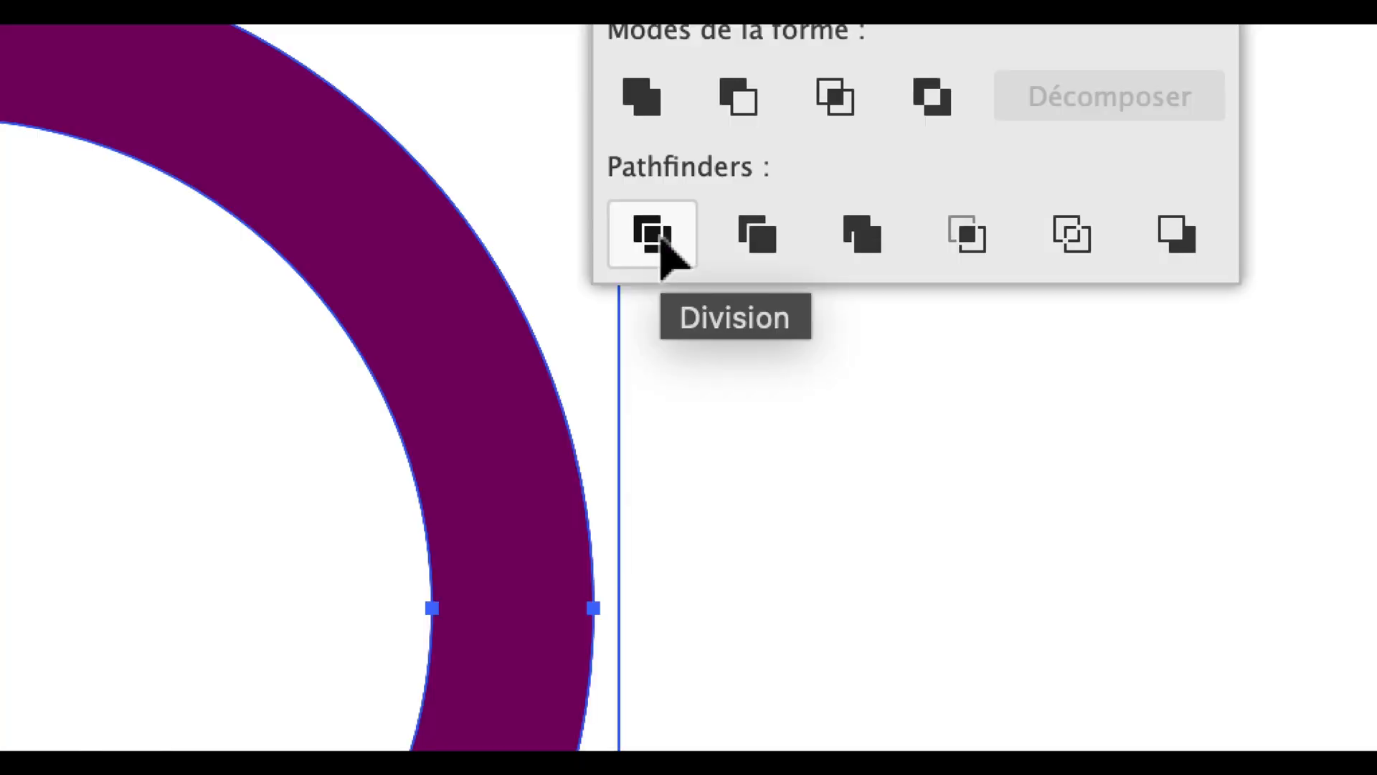
click(662, 238)
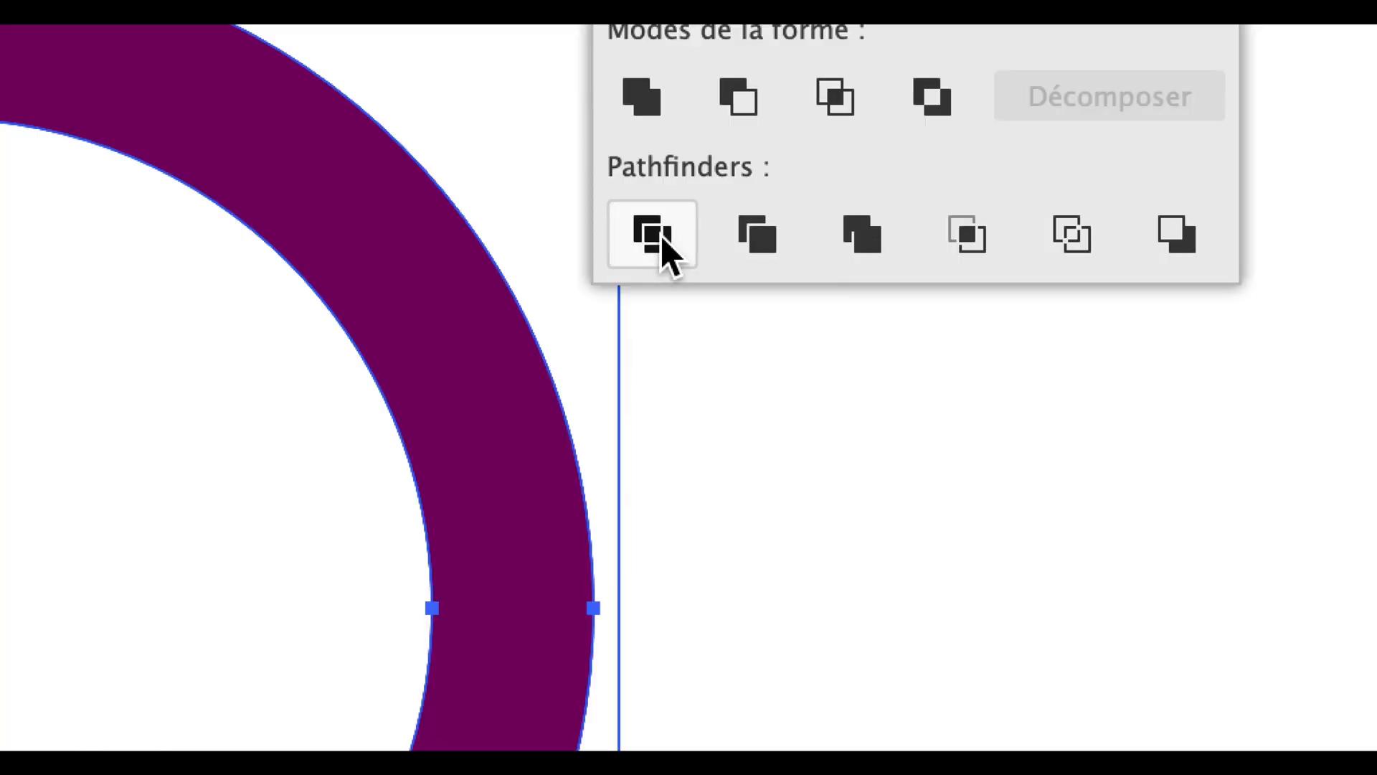
key(a)
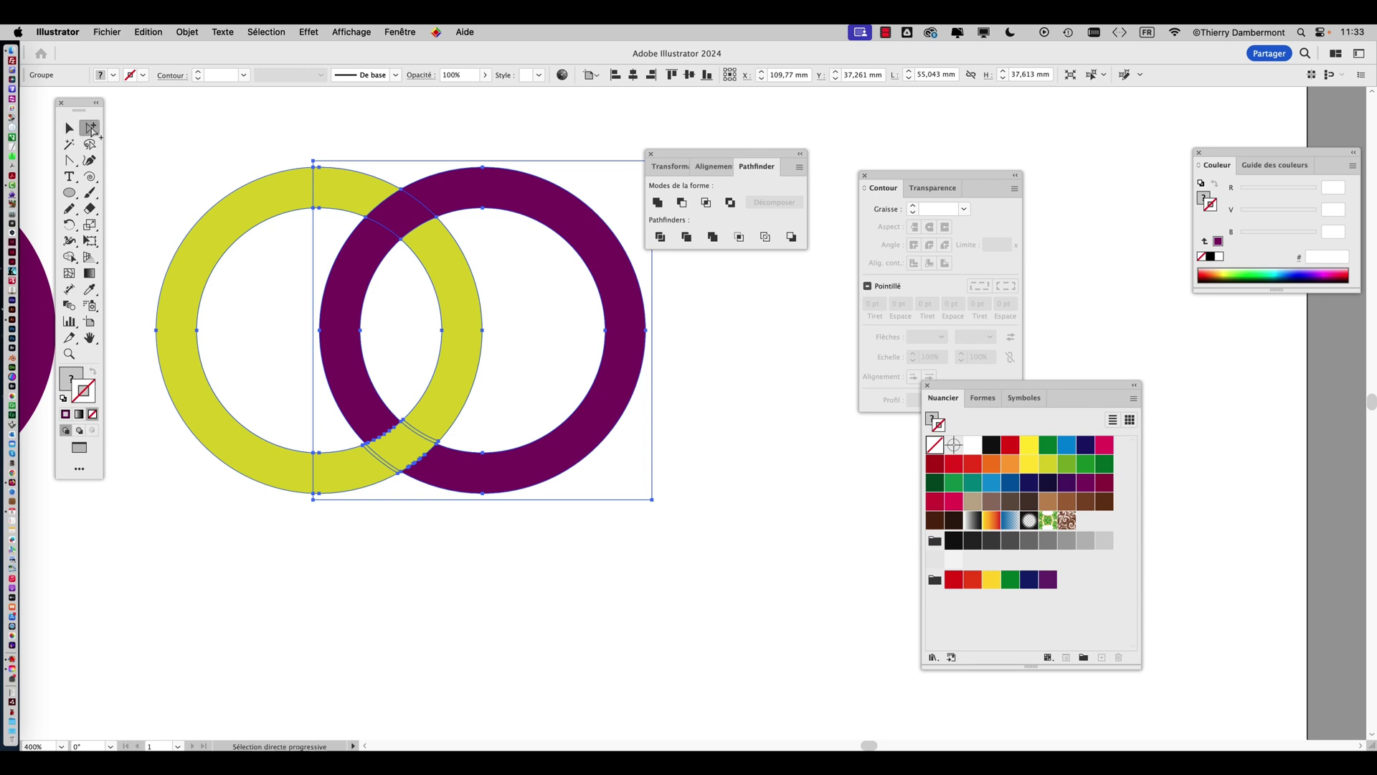
Select the divided pieces of the purple ring and merge them into one shape with the Réunion shape mode
click(415, 161)
click(462, 203)
shift+click(394, 221)
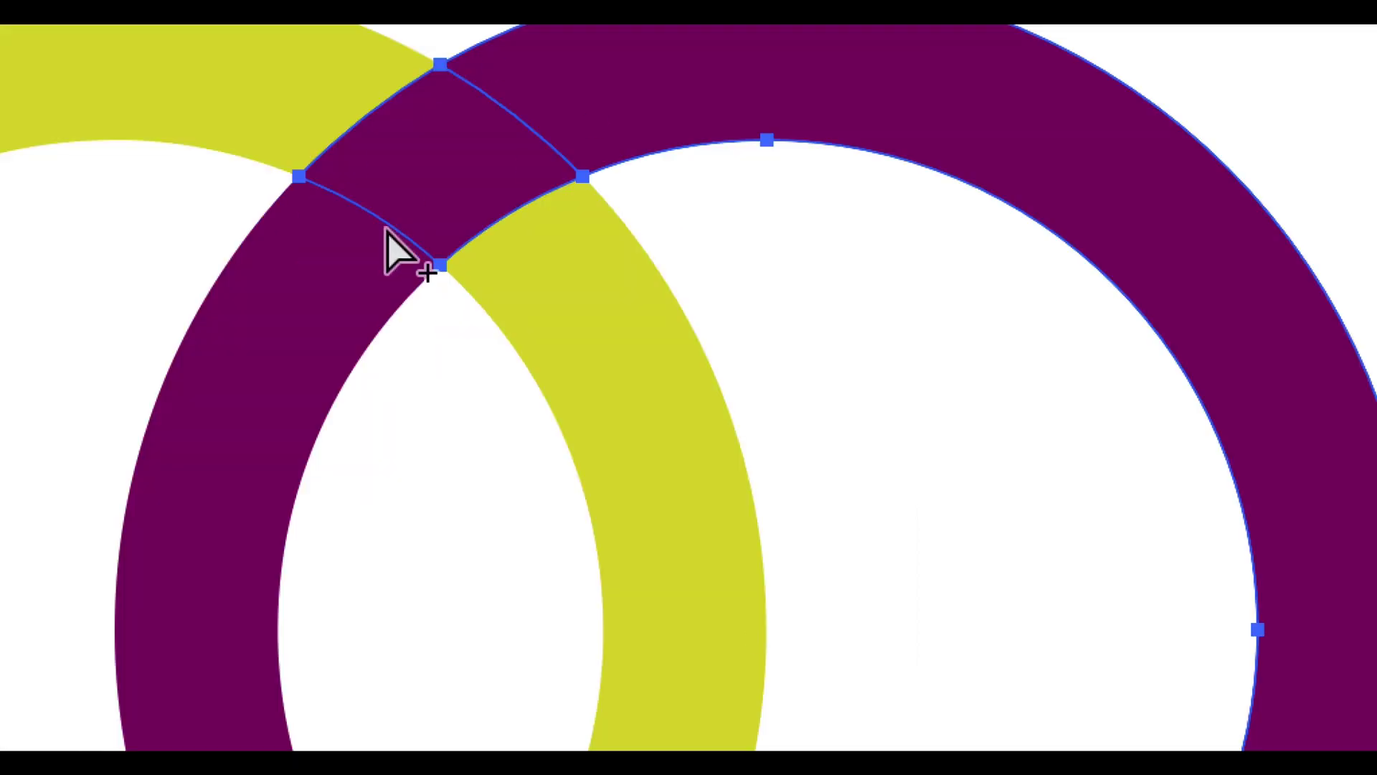
shift+click(388, 235)
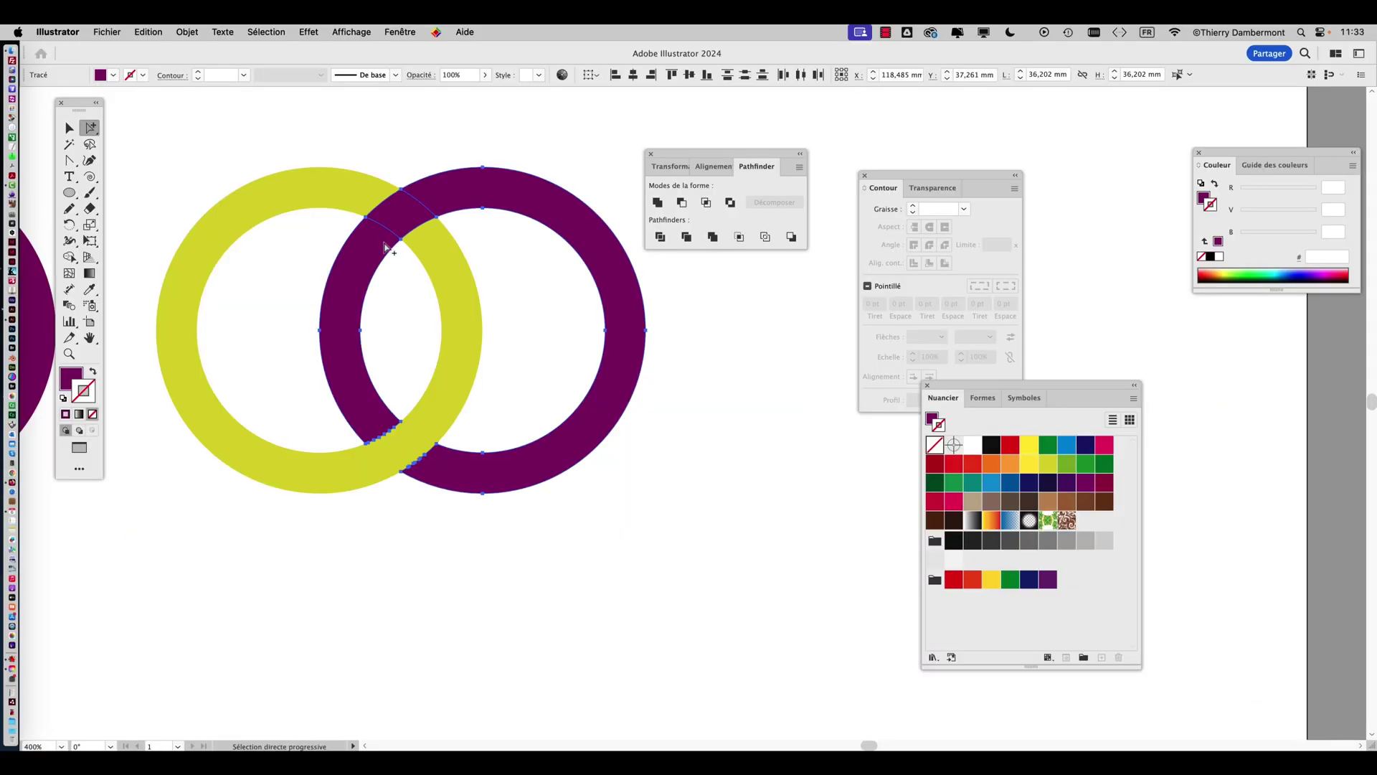
click(657, 203)
Select all pieces of the yellow ring, including the slivers at the lower overlap, and merge them with Réunion
click(273, 191)
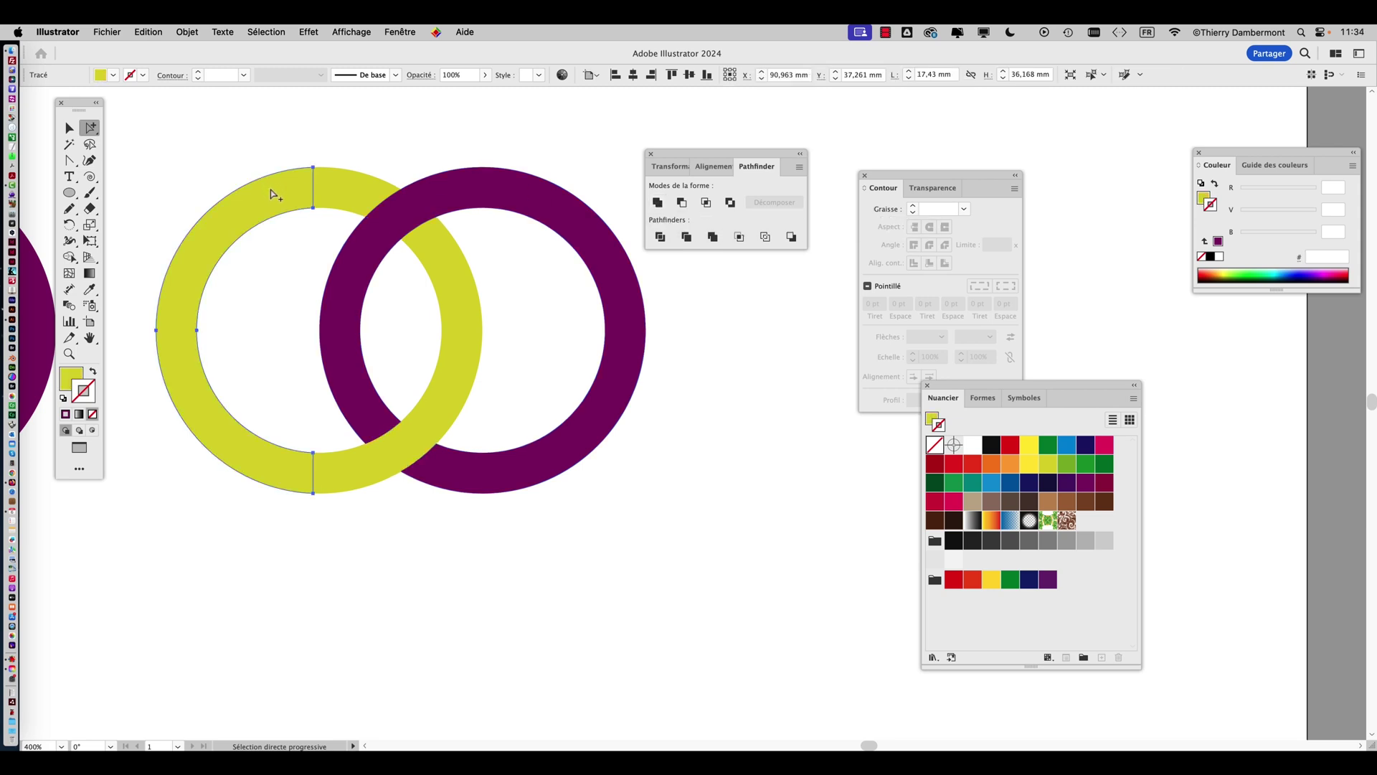
shift+click(333, 191)
shift+click(434, 264)
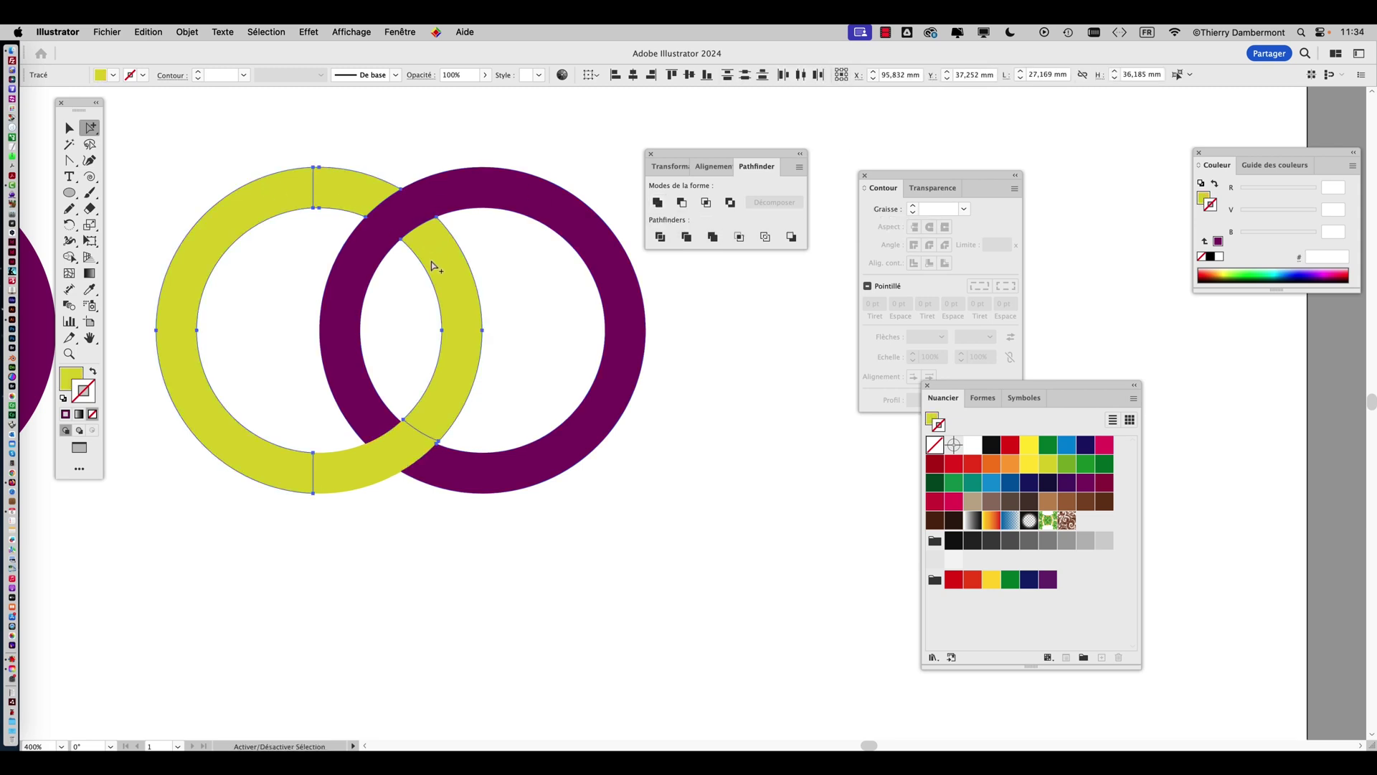
shift+click(371, 463)
shift+click(398, 460)
scroll(400, 459, up, 3)
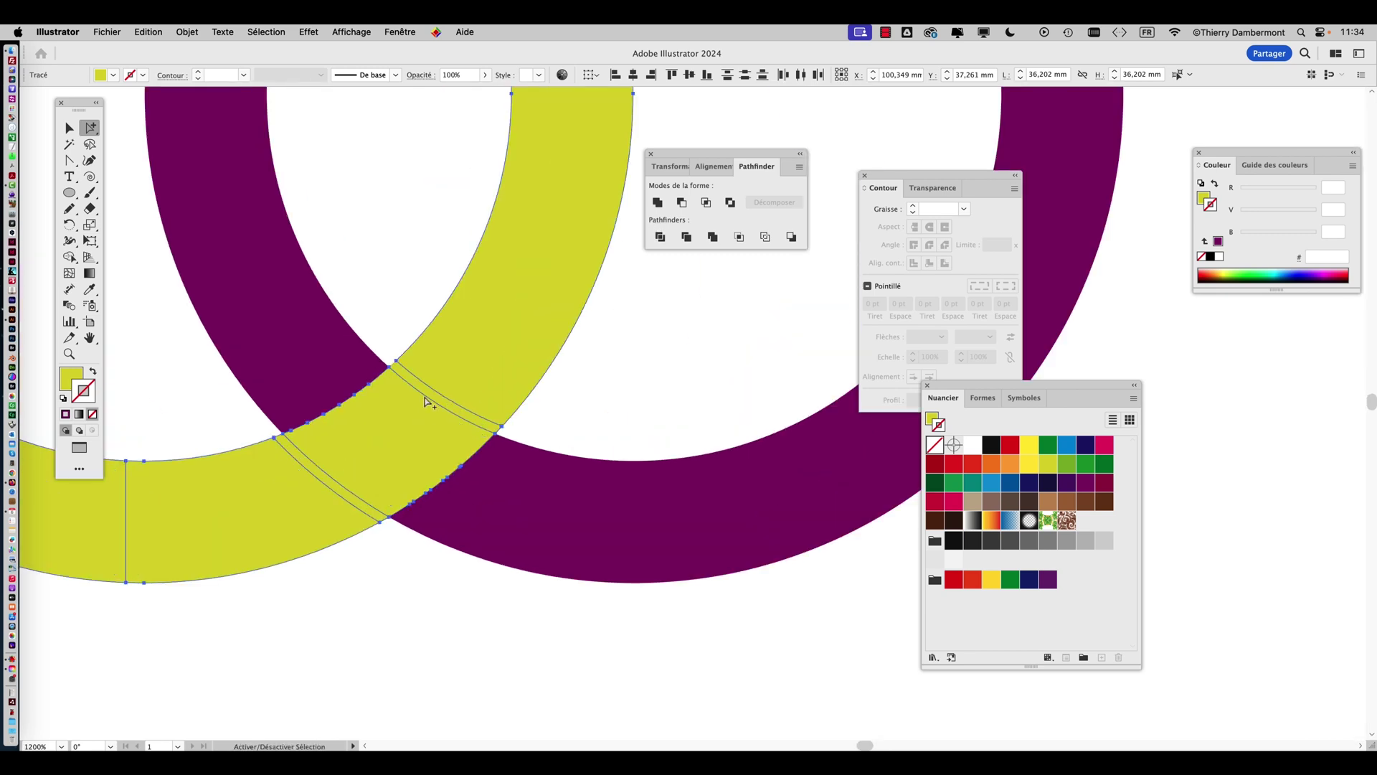
click(657, 202)
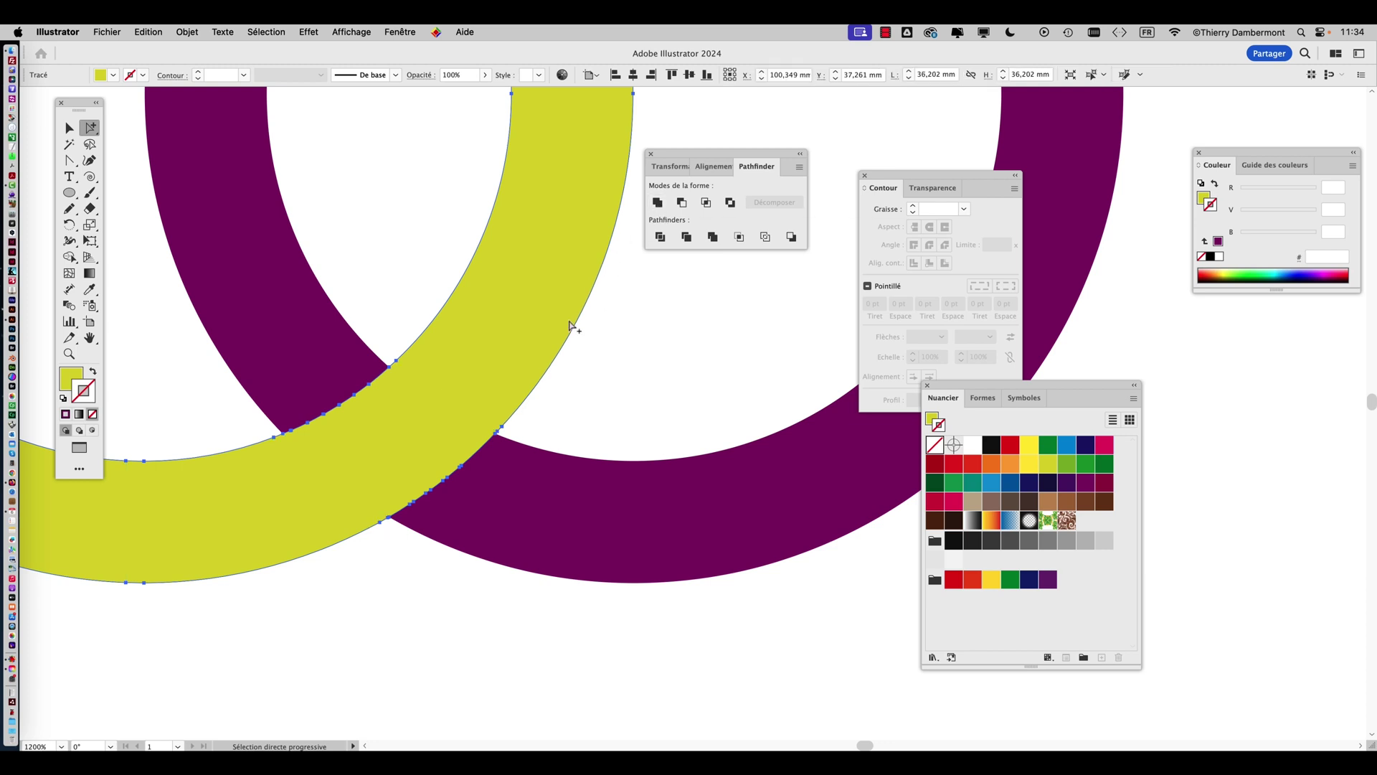
Move the merged purple ring away from the yellow ring to reveal the cut shapes, and undo the move
scroll(542, 422, down, 2)
scroll(542, 421, down, 2)
drag(545, 453, 673, 522)
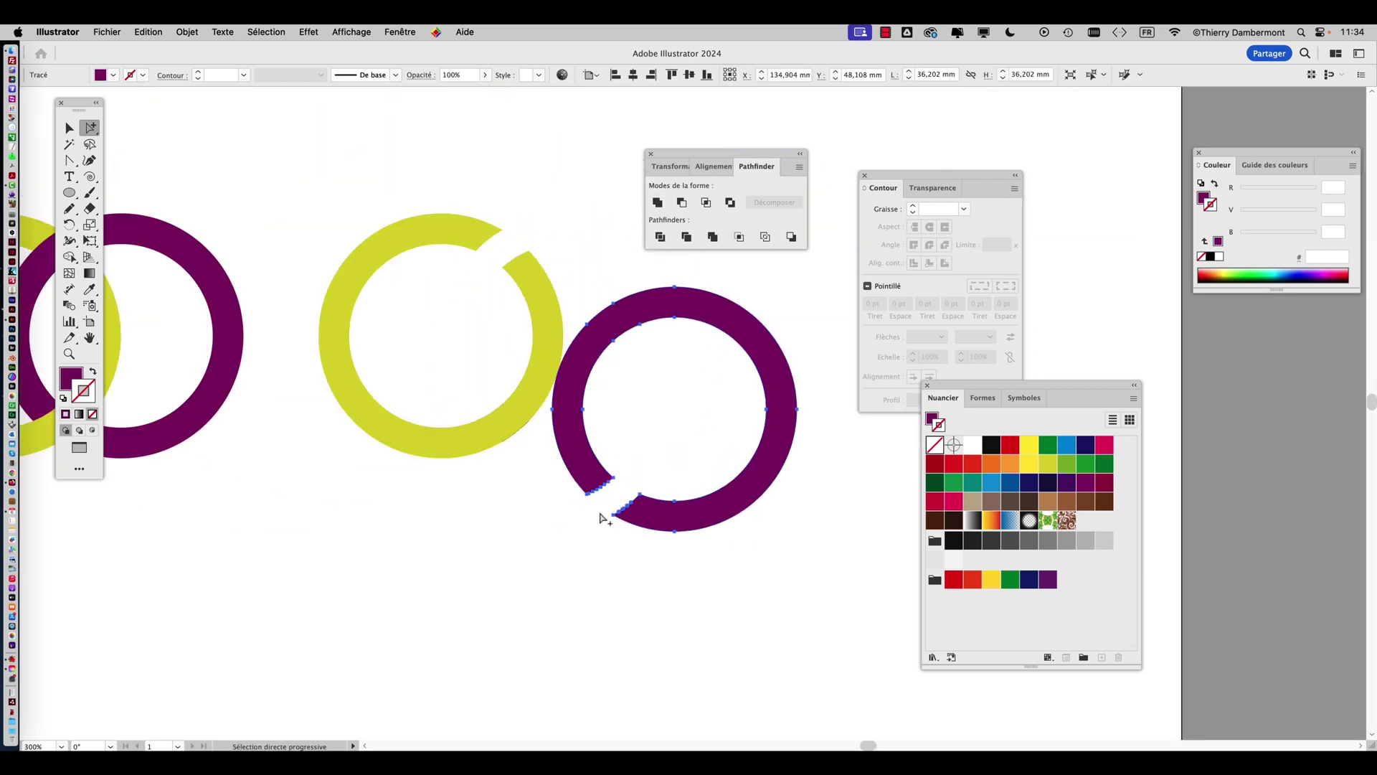
key(super+z)
scroll(564, 518, down, 2)
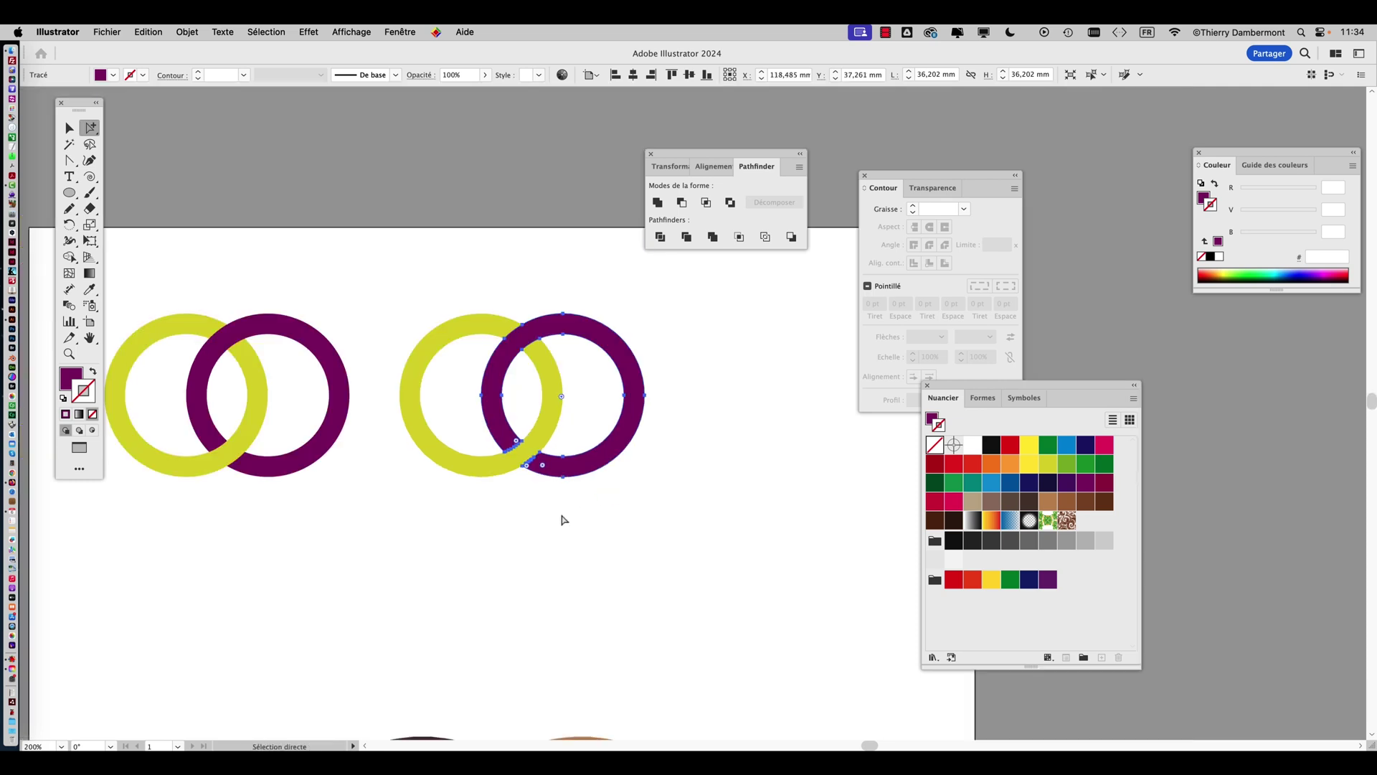
Move the Pathfinder panel aside, duplicate the live Intertwine ring pair about 48 mm below the original, and deselect
drag(538, 528, 499, 406)
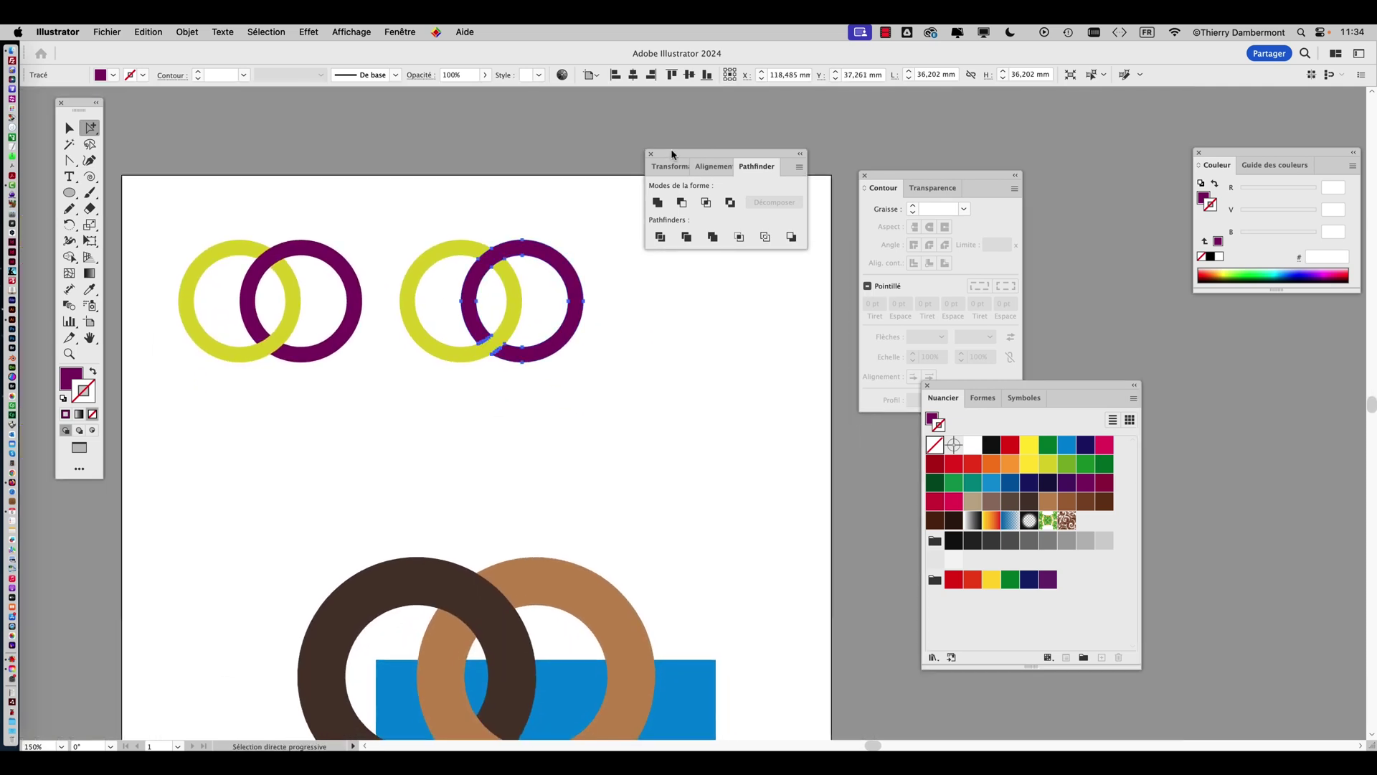
drag(671, 154, 768, 129)
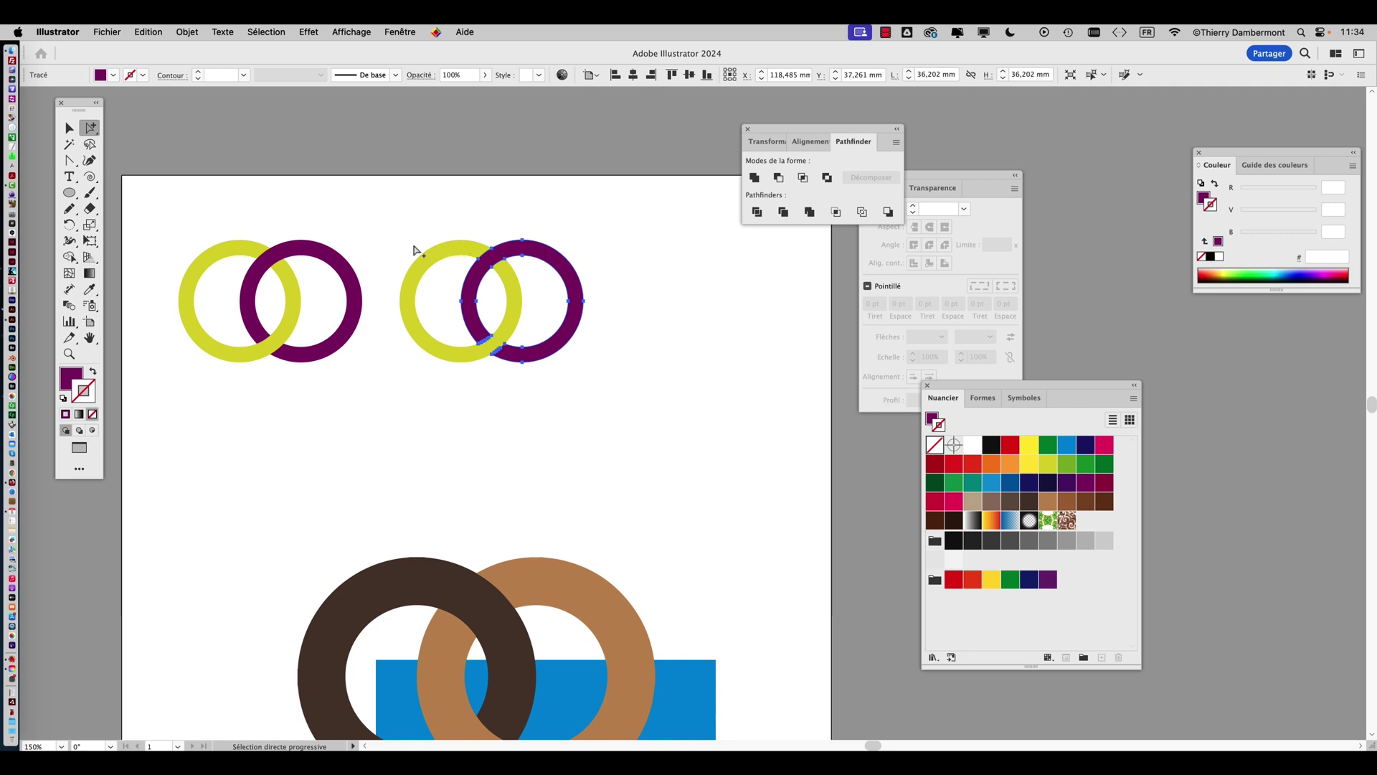
drag(776, 127, 796, 128)
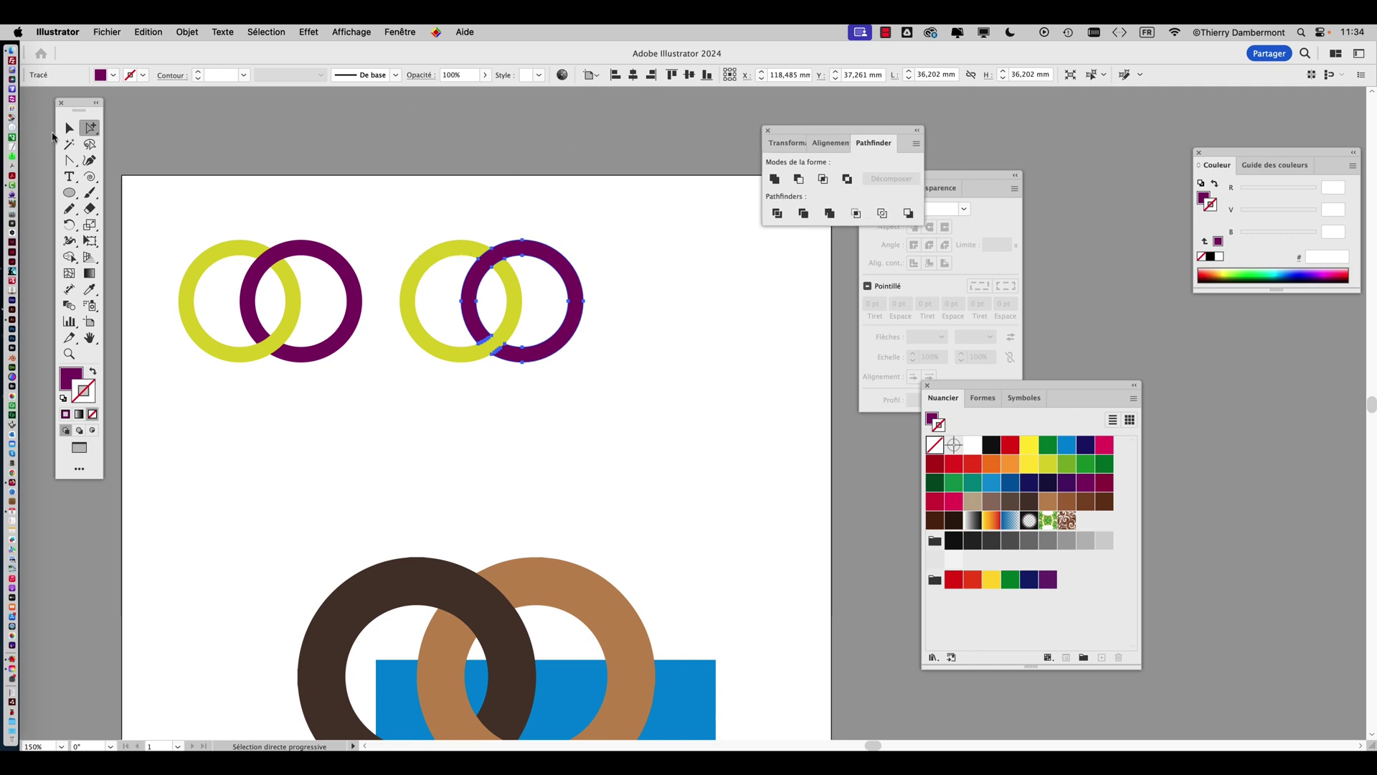
click(69, 128)
drag(175, 188, 348, 366)
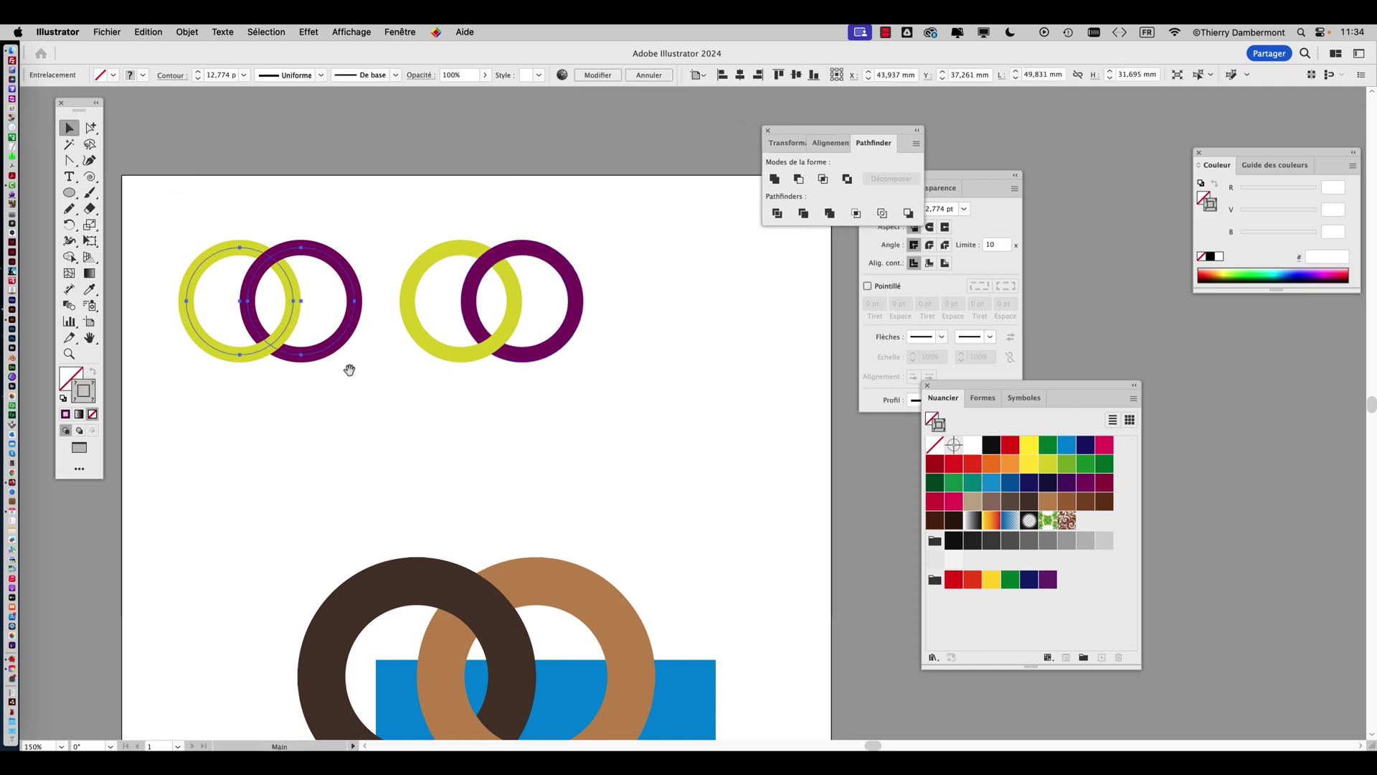
scroll(348, 366, down, 3)
scroll(347, 366, left, 3)
alt+drag(346, 268, 346, 432)
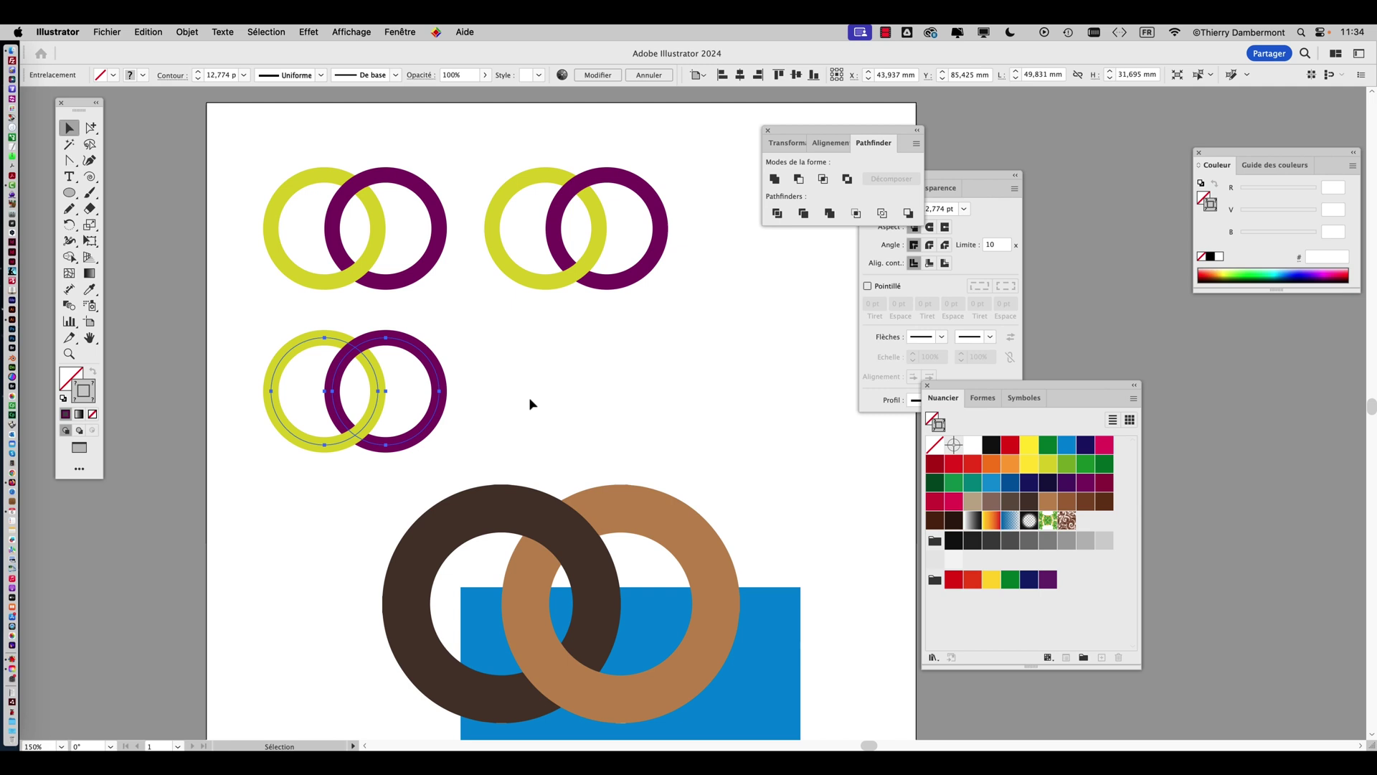
click(531, 401)
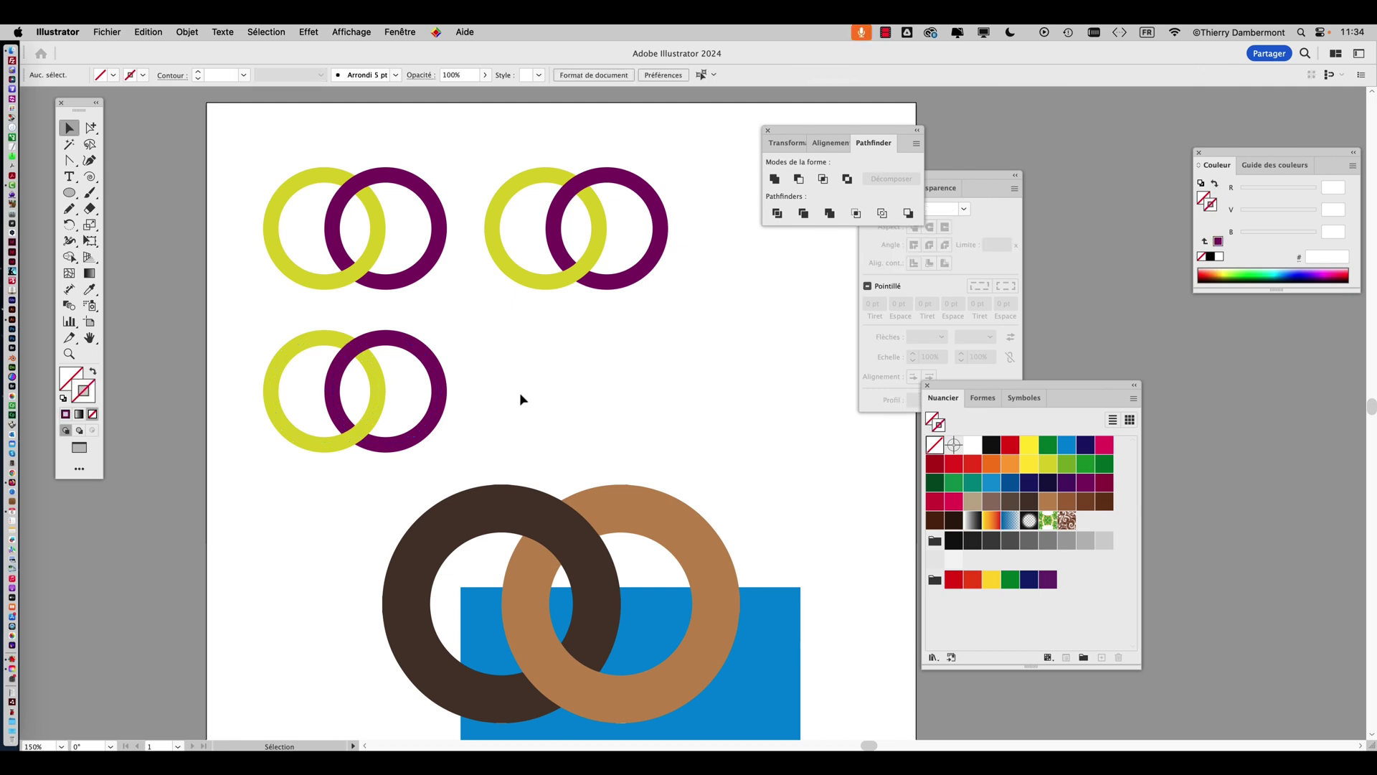
Save the document as "Sans titre - 5.ai" in the entrelacements folder, in Adobe Illustrator (ai) format
key(super+minus)
drag(350, 288, 342, 313)
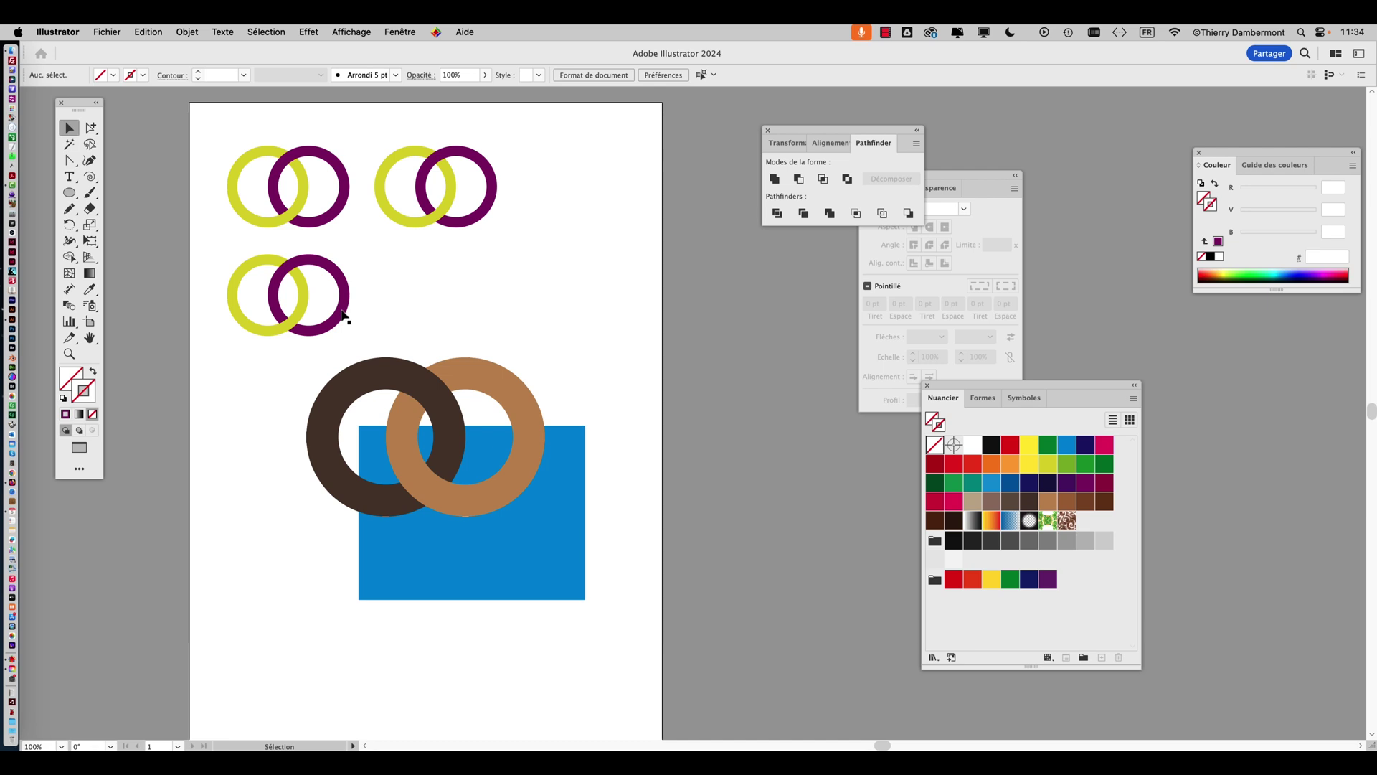
click(108, 31)
click(179, 178)
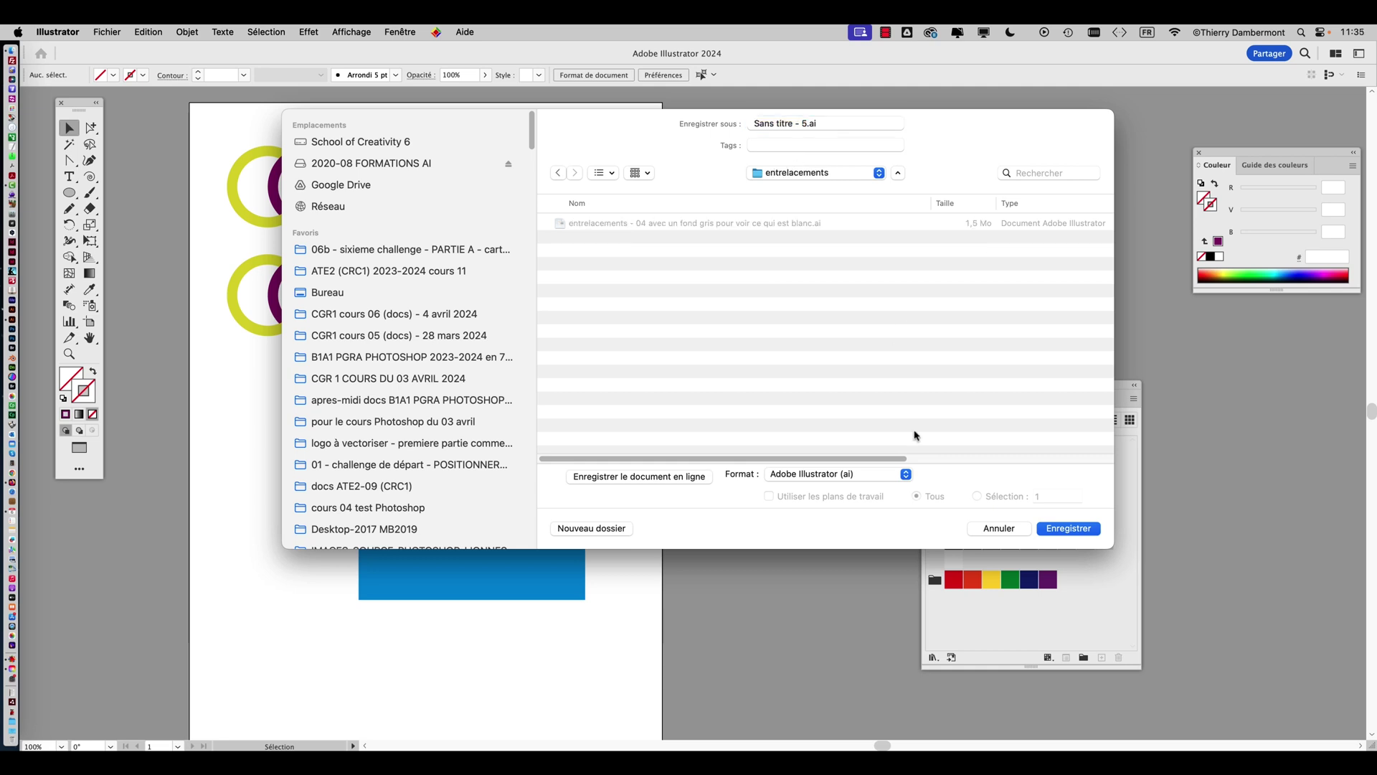
click(1068, 528)
click(1178, 579)
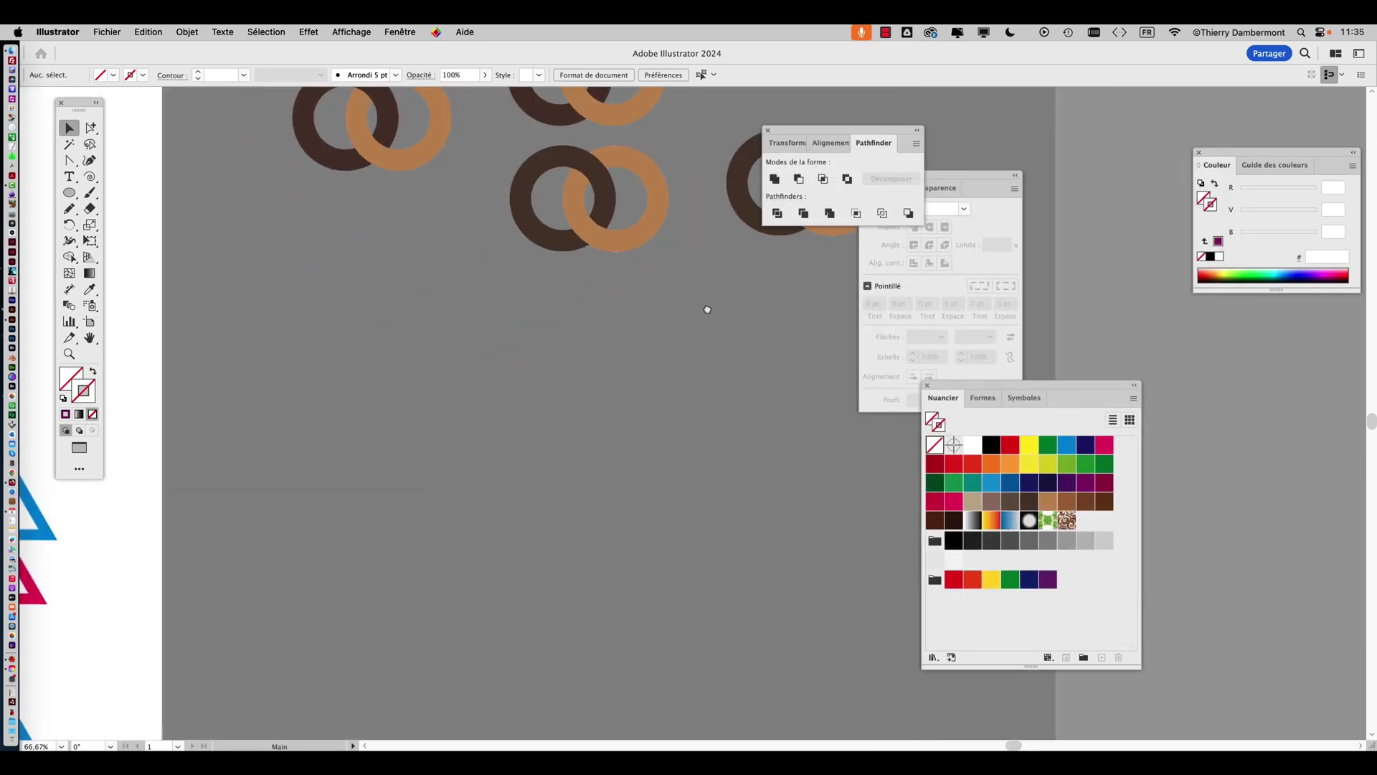
Examine the interlaced triangle examples, comparing the variants with and without white gaps at the crossings
scroll(449, 424, left, 10)
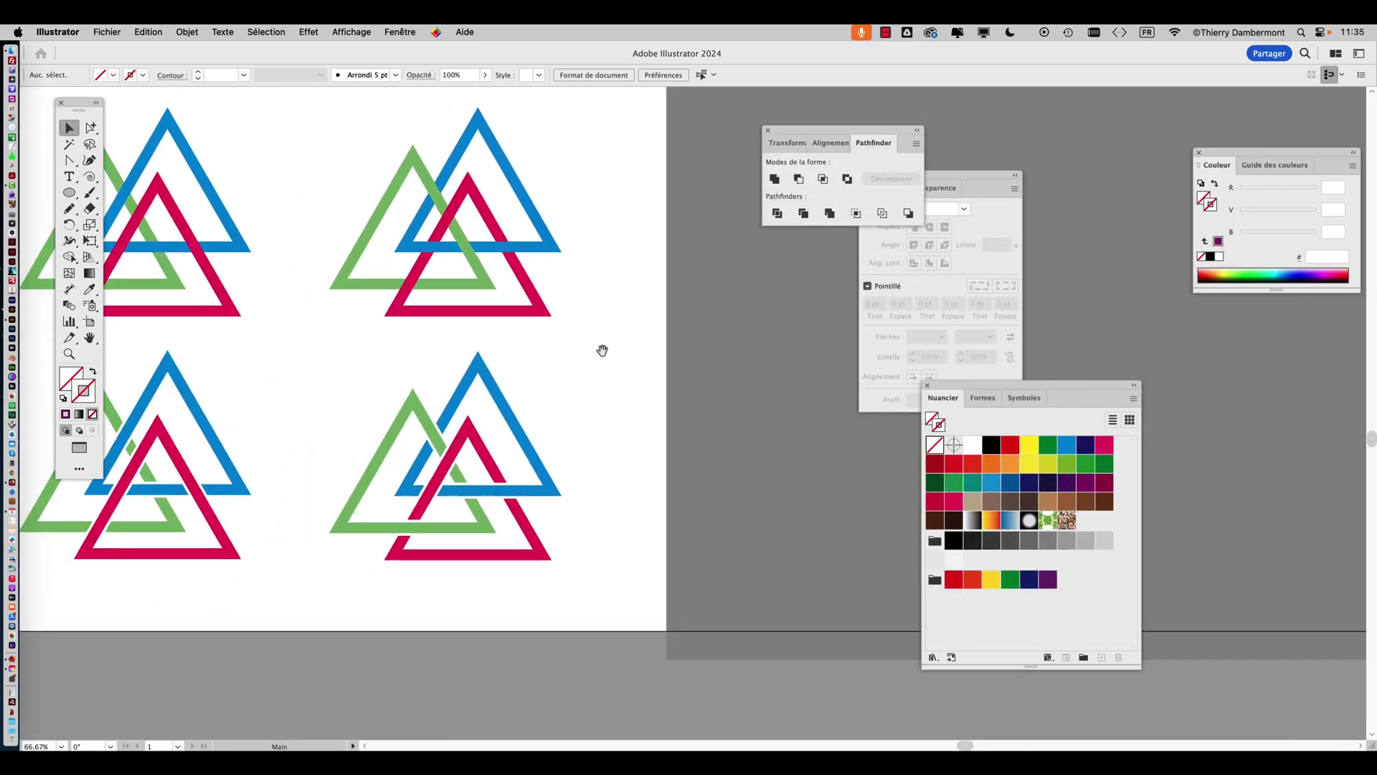
scroll(603, 347, down, 5)
scroll(457, 368, up, 5)
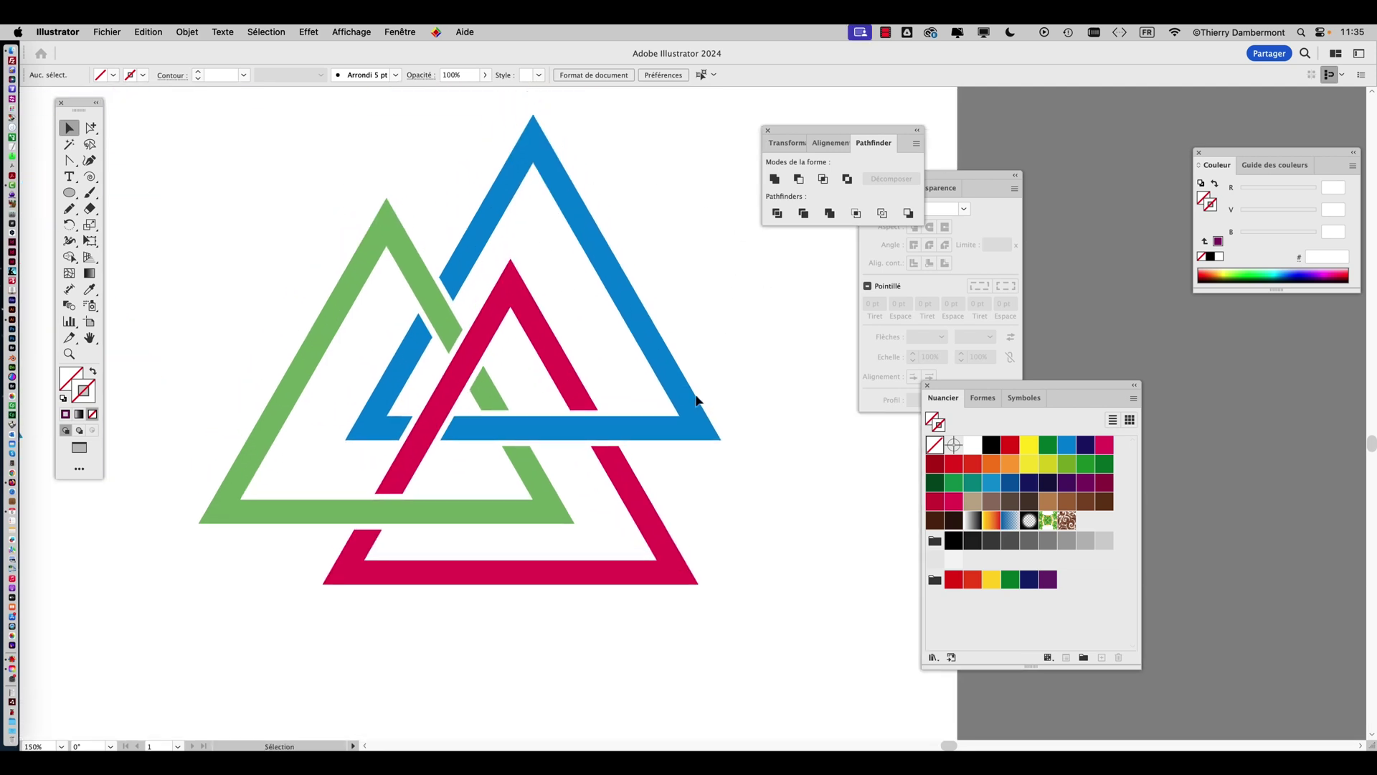
drag(689, 391, 690, 418)
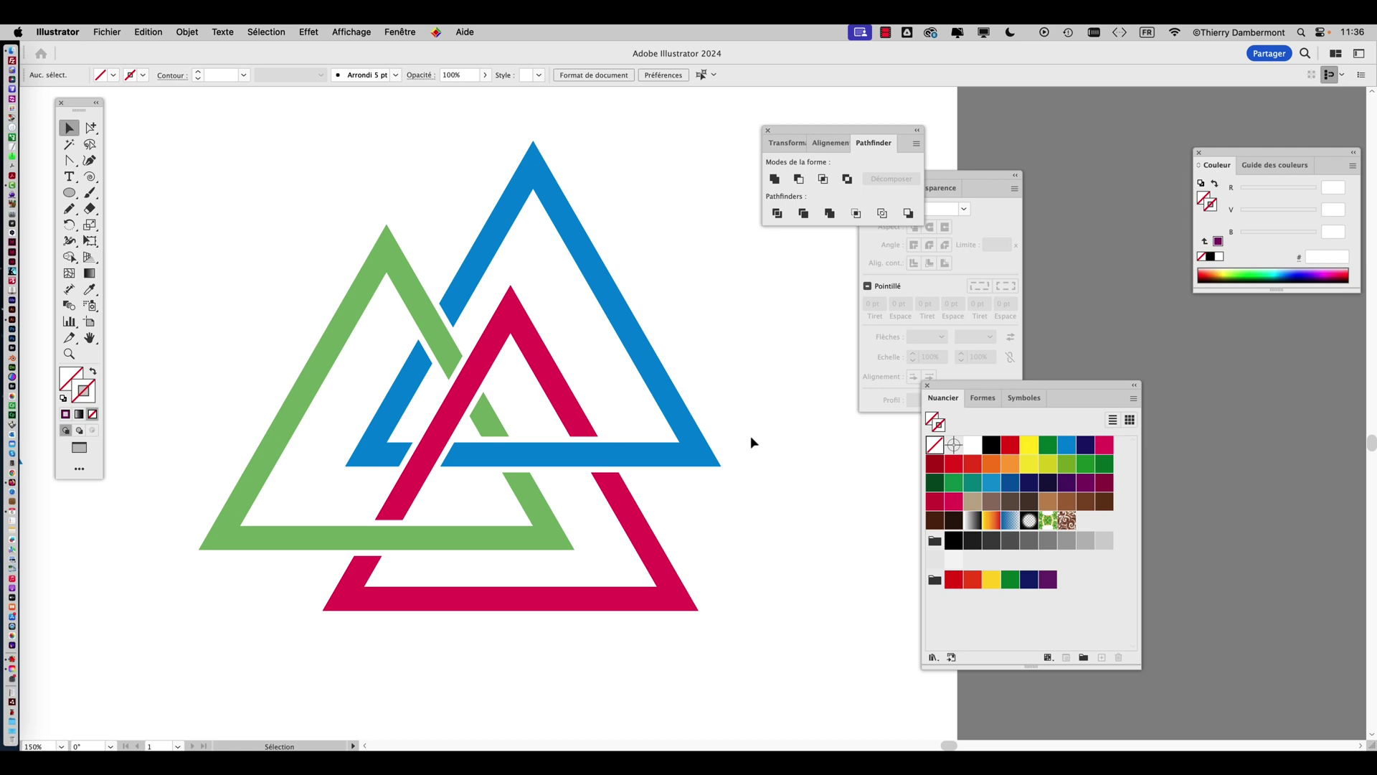
scroll(750, 437, down, 3)
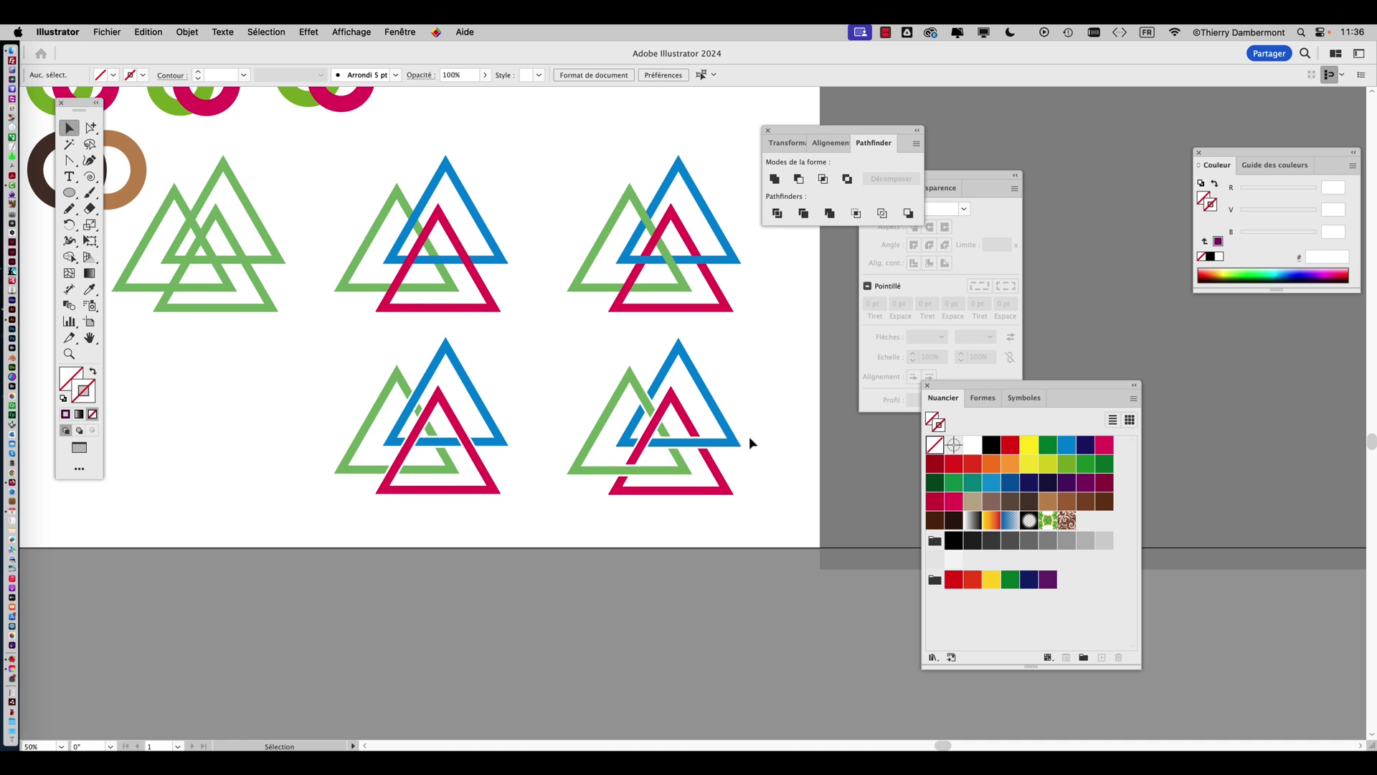
scroll(749, 436, down, 1)
scroll(752, 438, right, 3)
scroll(571, 414, up, 1)
scroll(570, 414, right, 1)
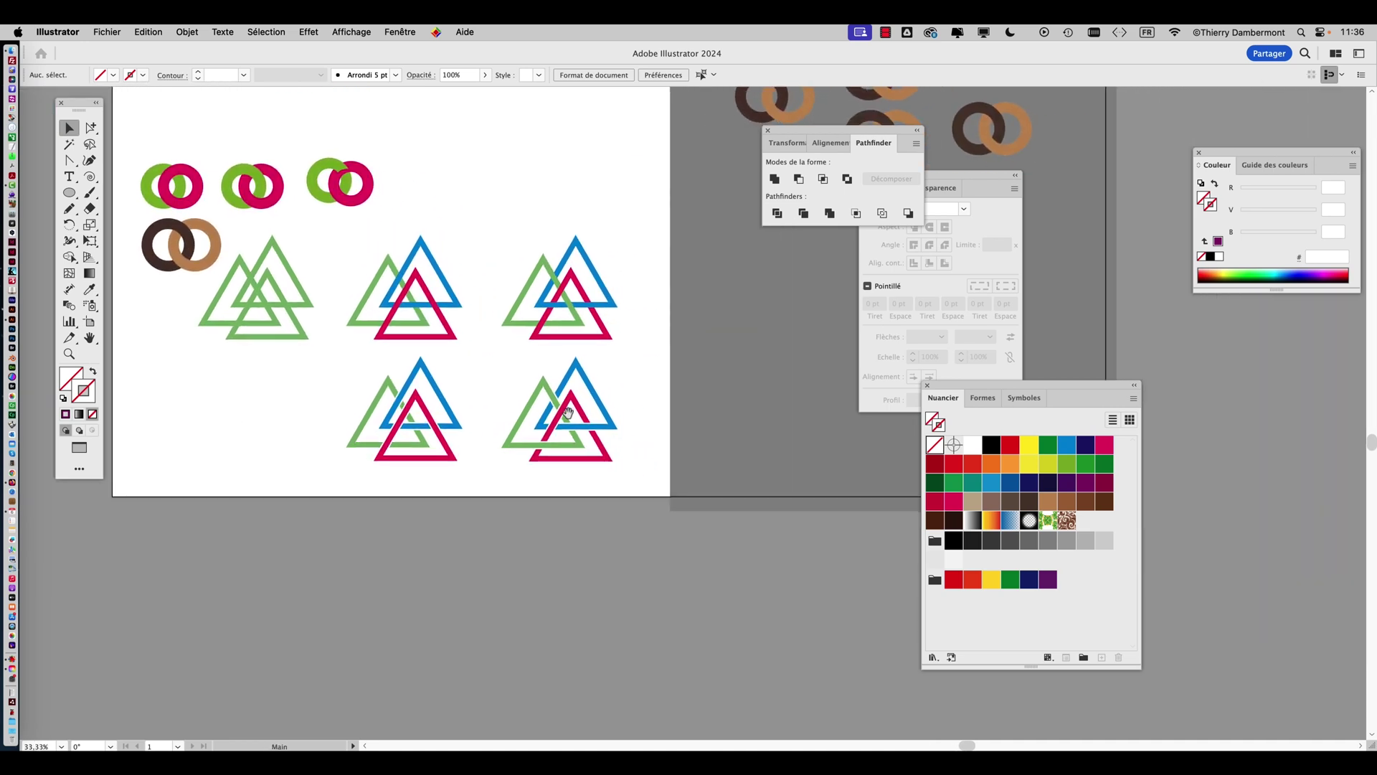
scroll(604, 452, up, 2)
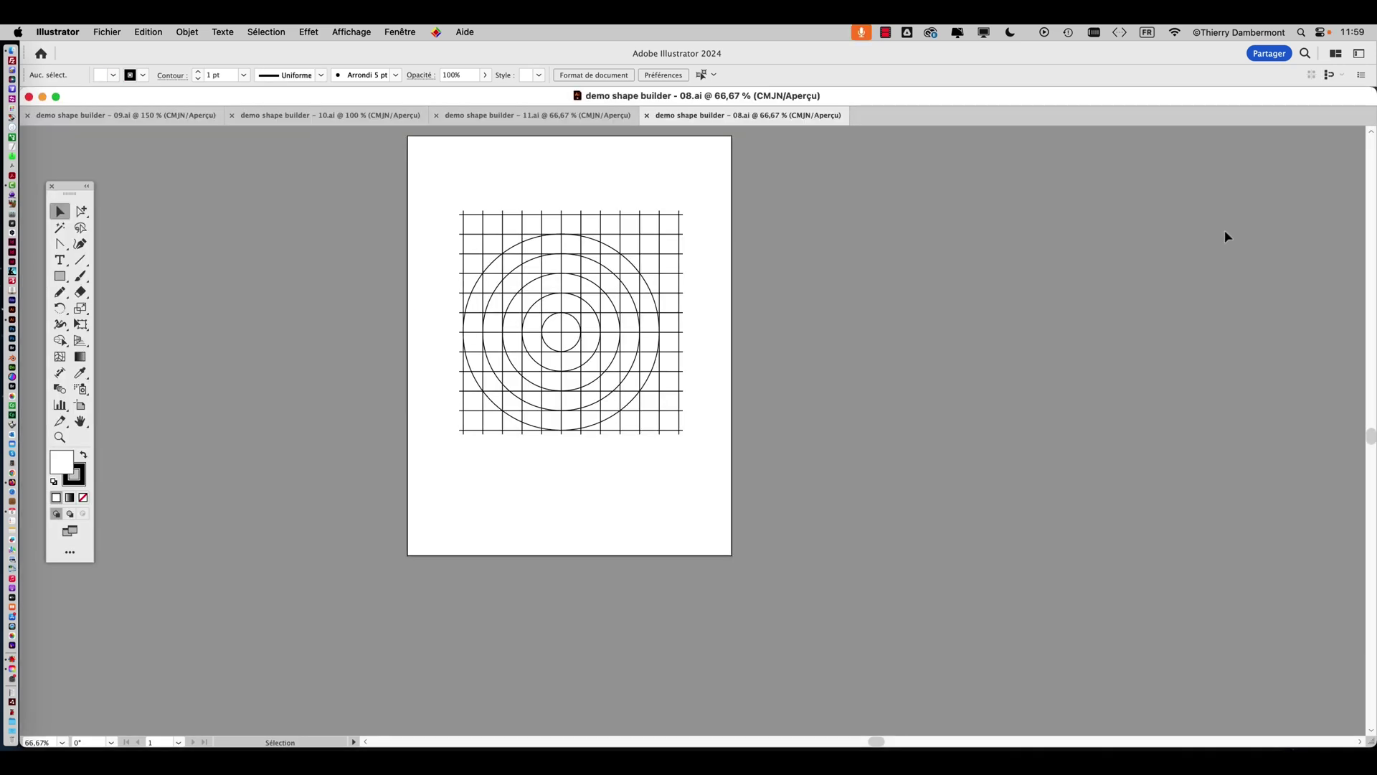
Examine the circle-and-grid construction in demo shape builder - 08.ai and review its coloured stages in documents 09, 10 and 11
key(super+plus)
key(super+plus)
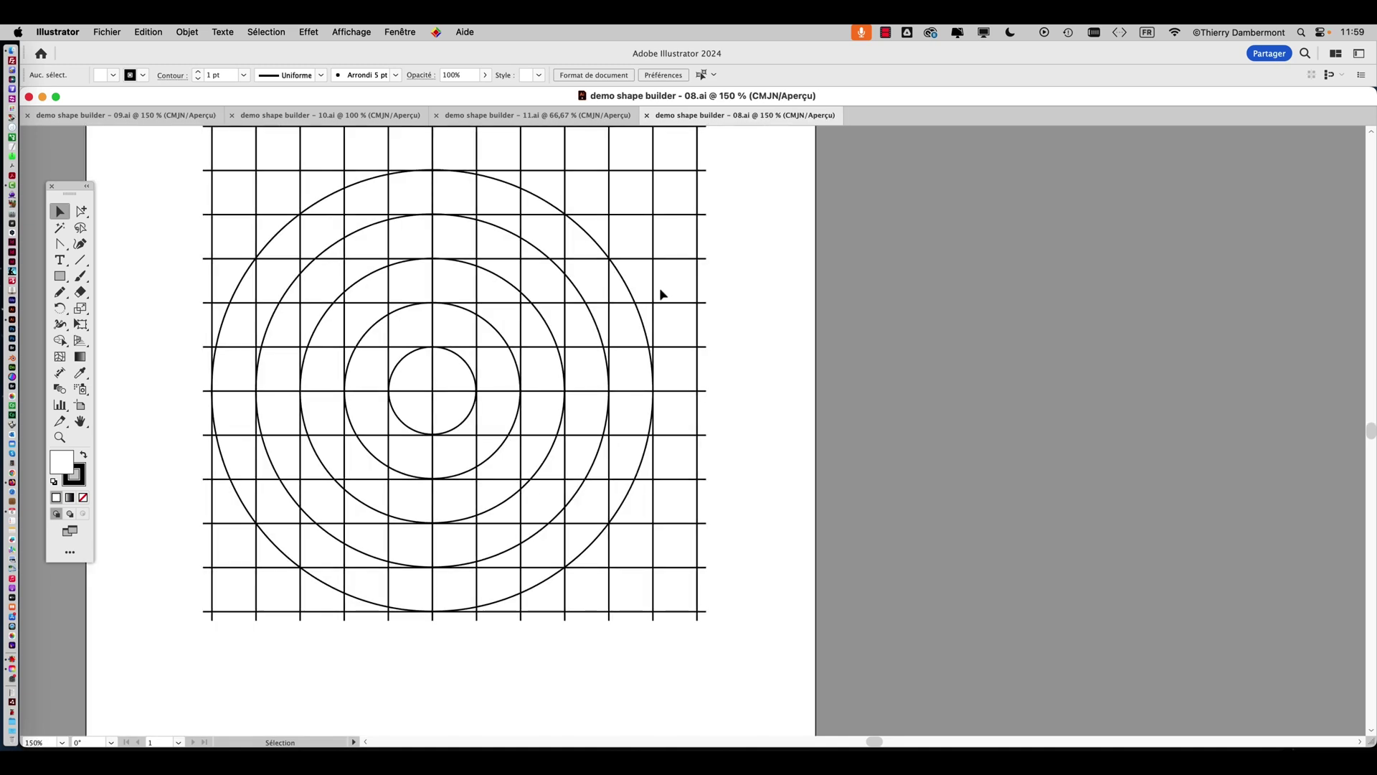
drag(713, 310, 727, 317)
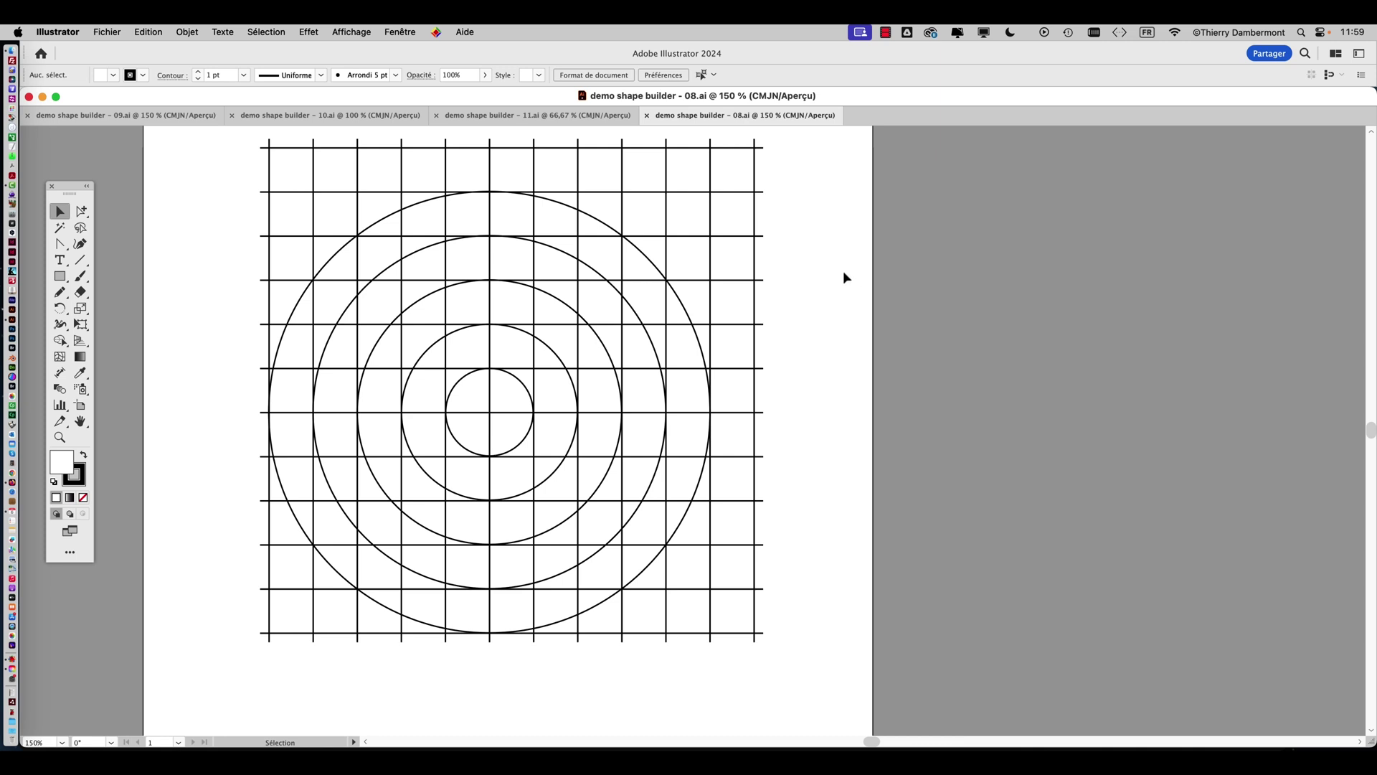
click(155, 115)
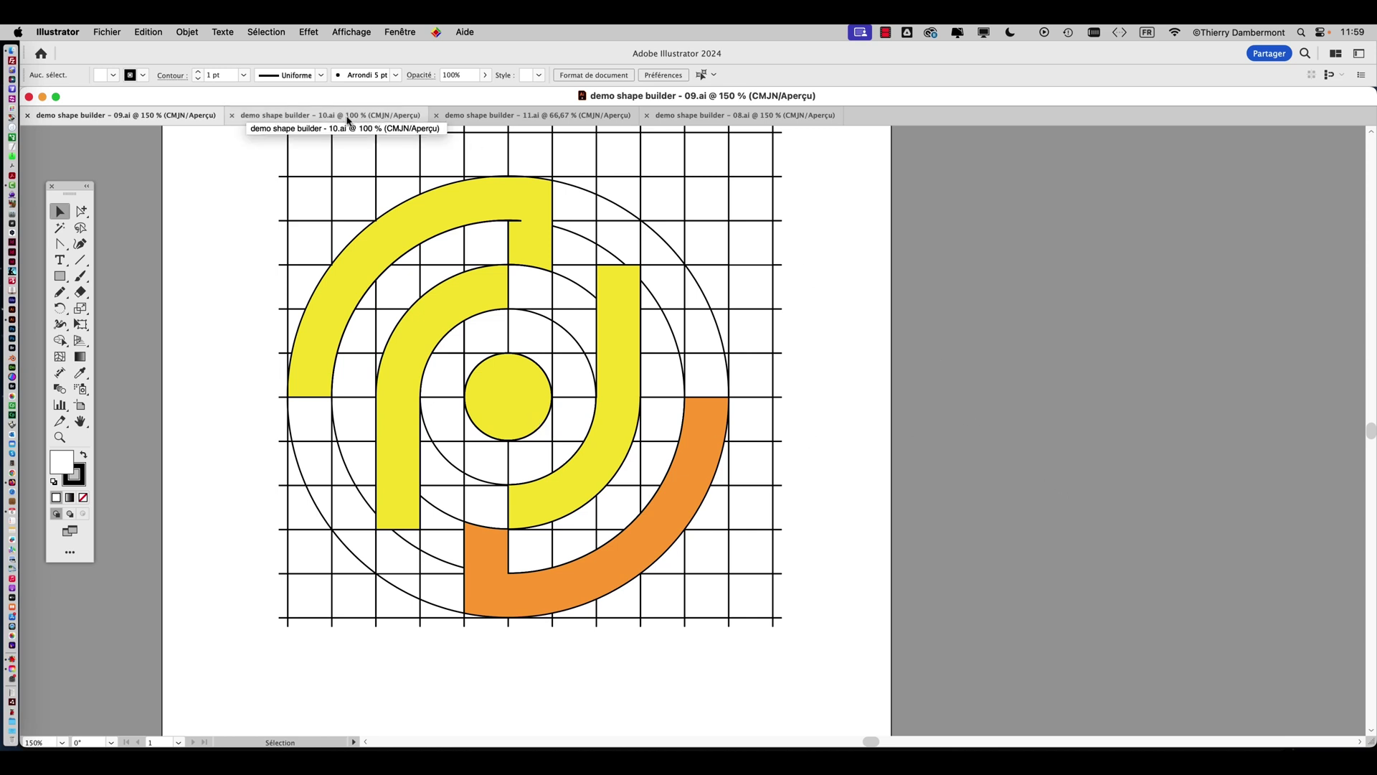
click(348, 118)
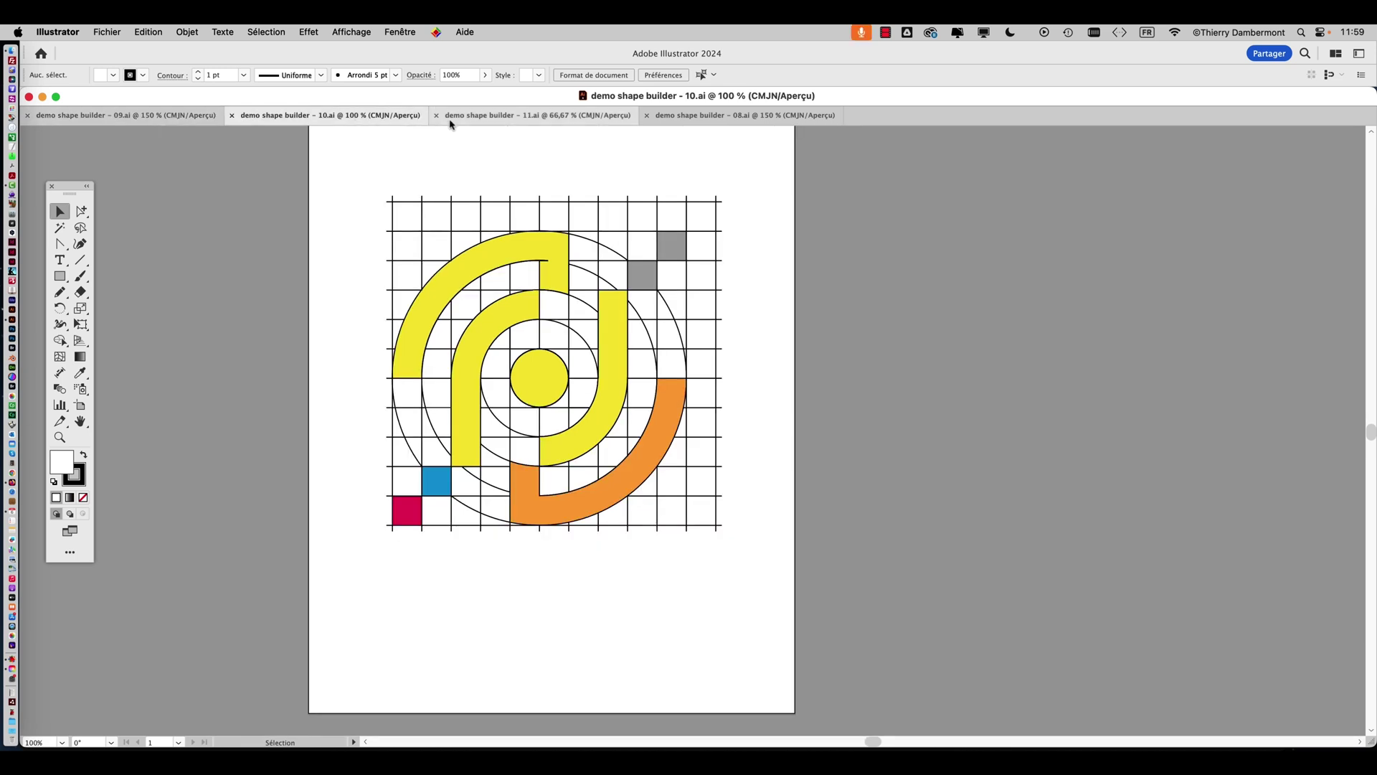
click(475, 120)
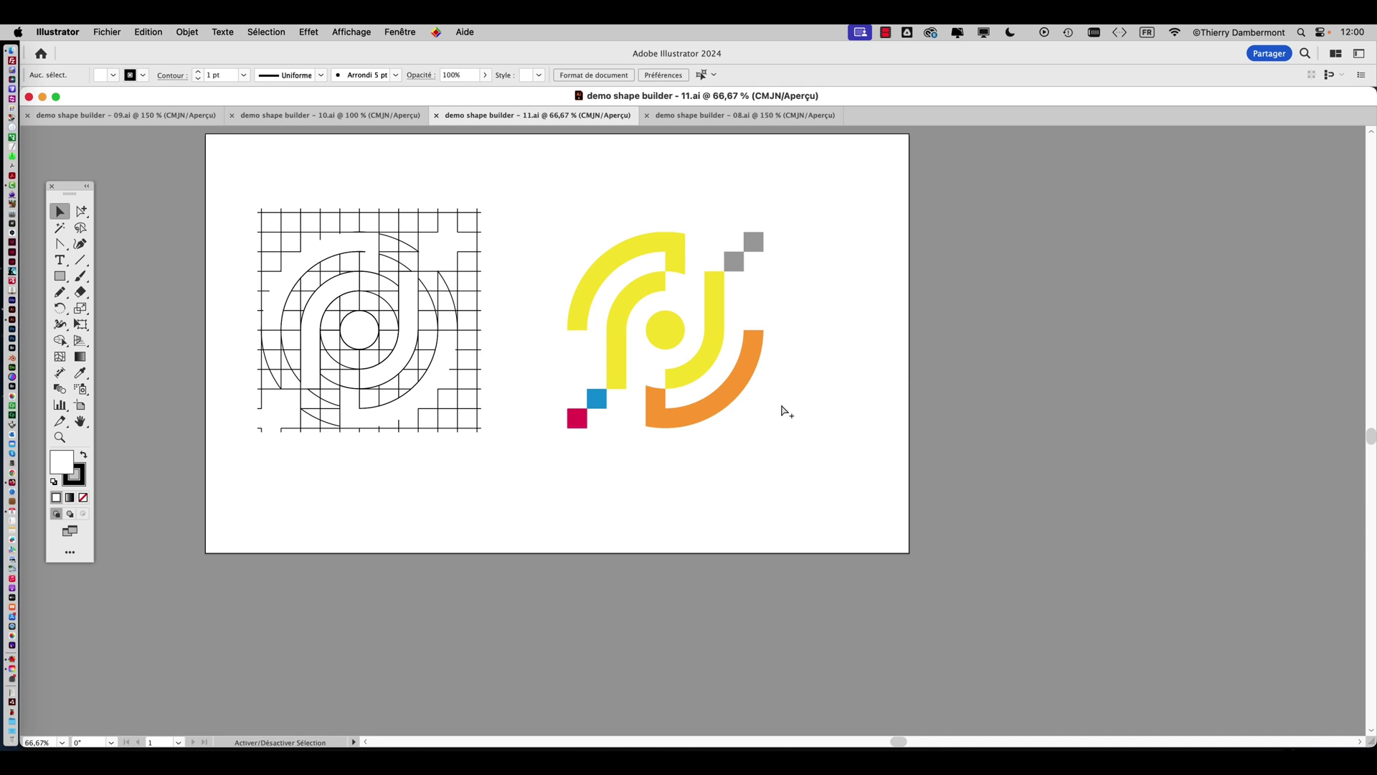
Create a new portrait document of 210 x 297 mm in RGB colour mode with 300 ppp raster effects
click(106, 31)
click(119, 52)
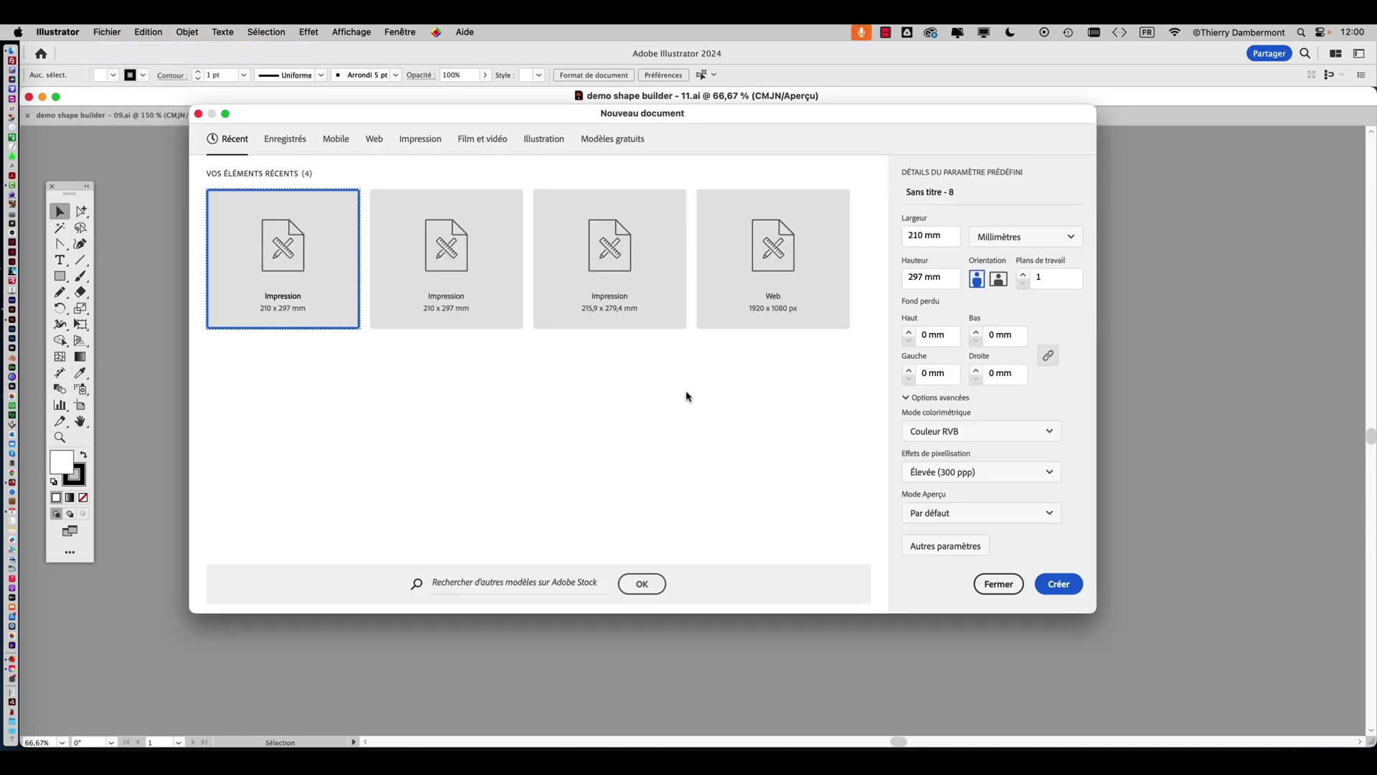
click(1073, 588)
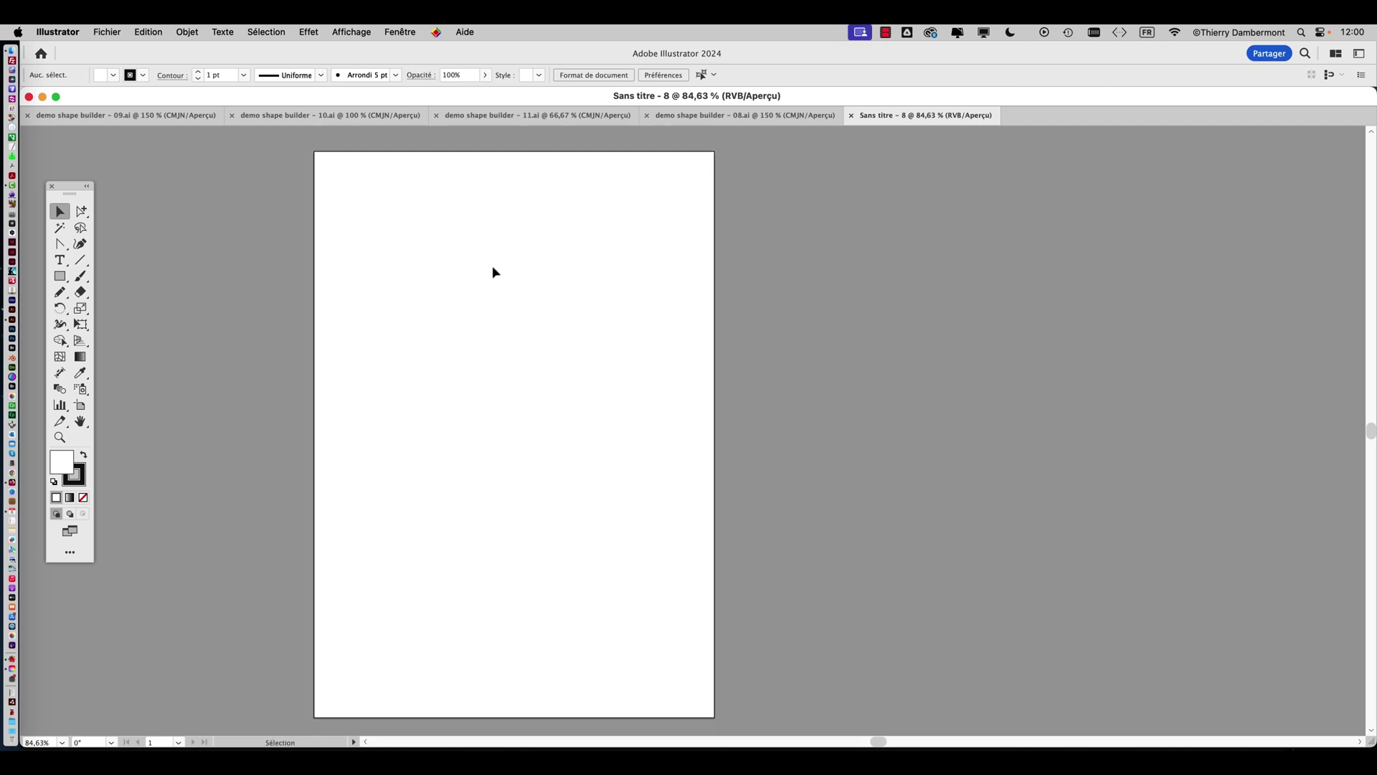
super+click(429, 284)
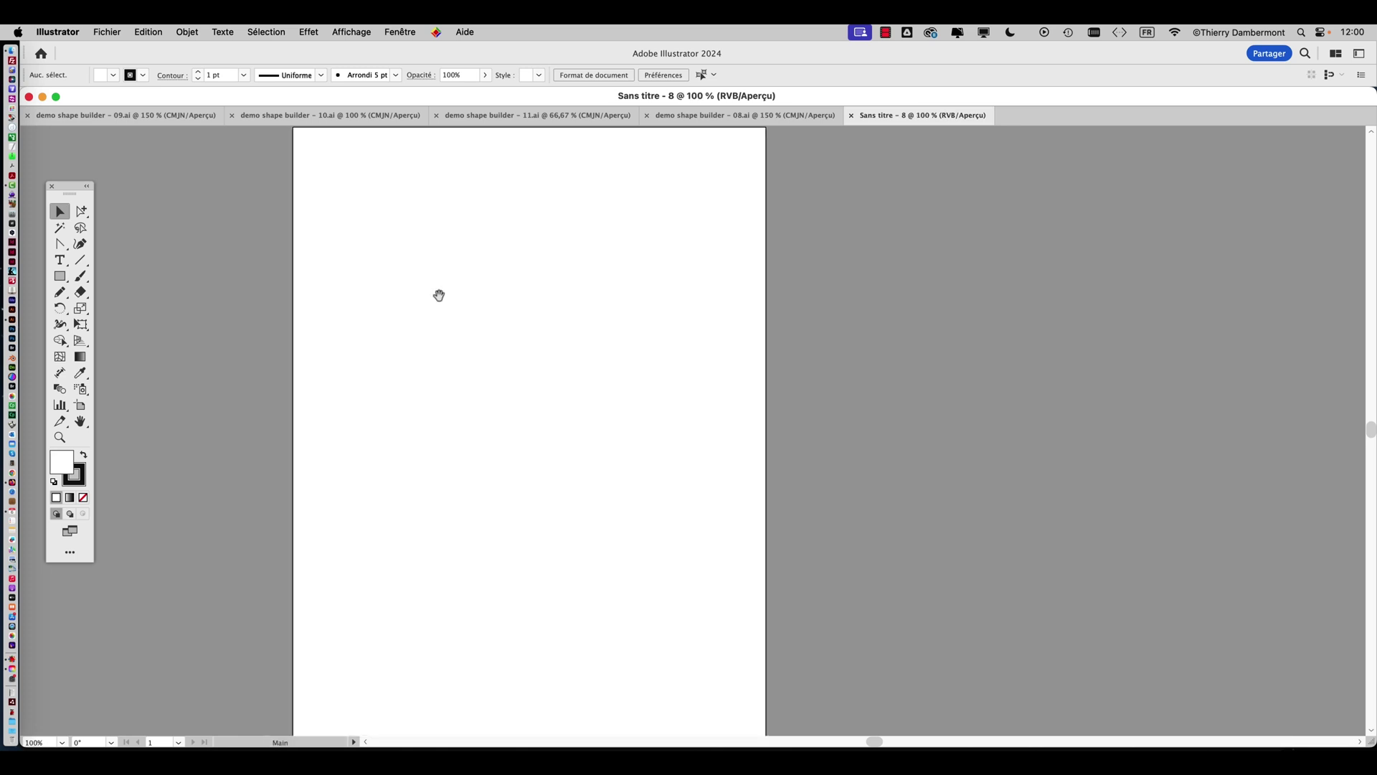
drag(440, 295, 492, 295)
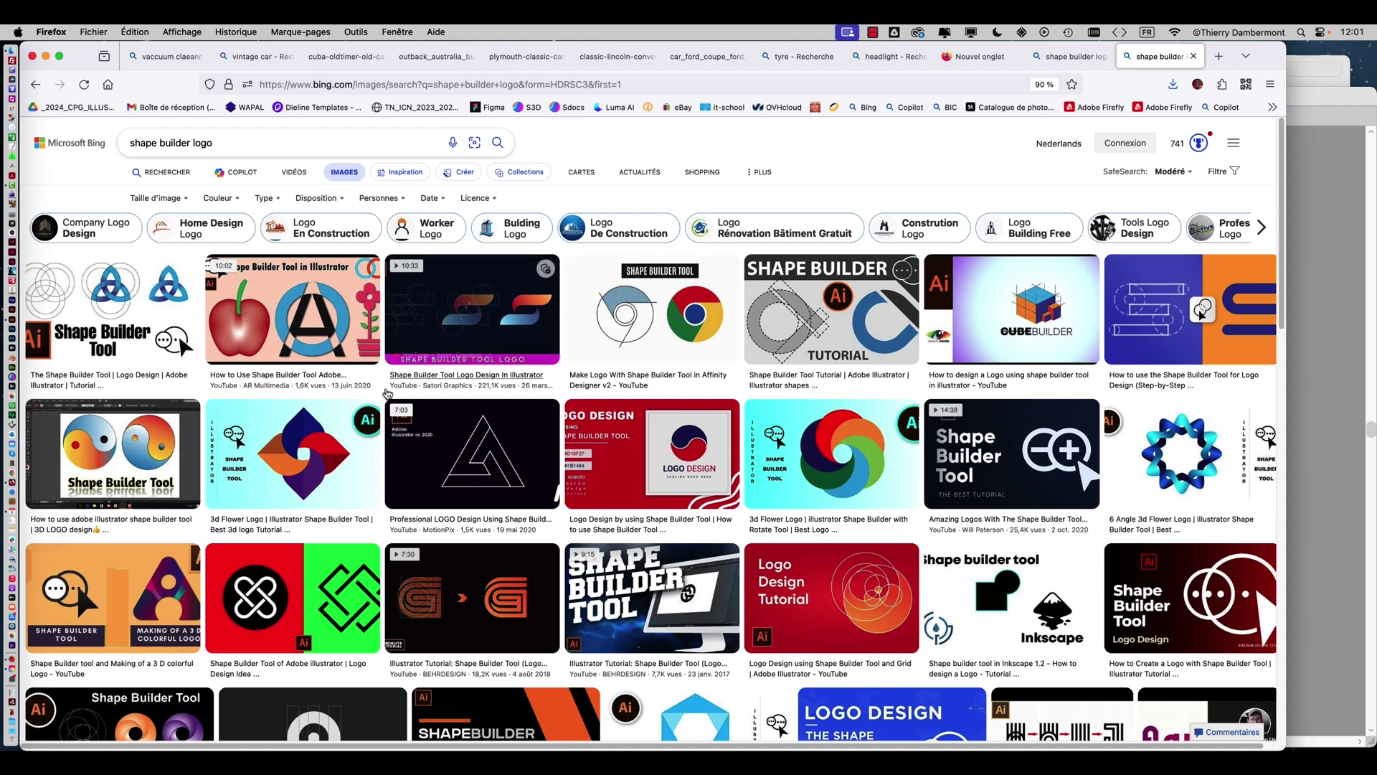
Browse the Bing image results for "shape builder logo" in Firefox
scroll(384, 416, down, 1)
scroll(383, 458, down, 5)
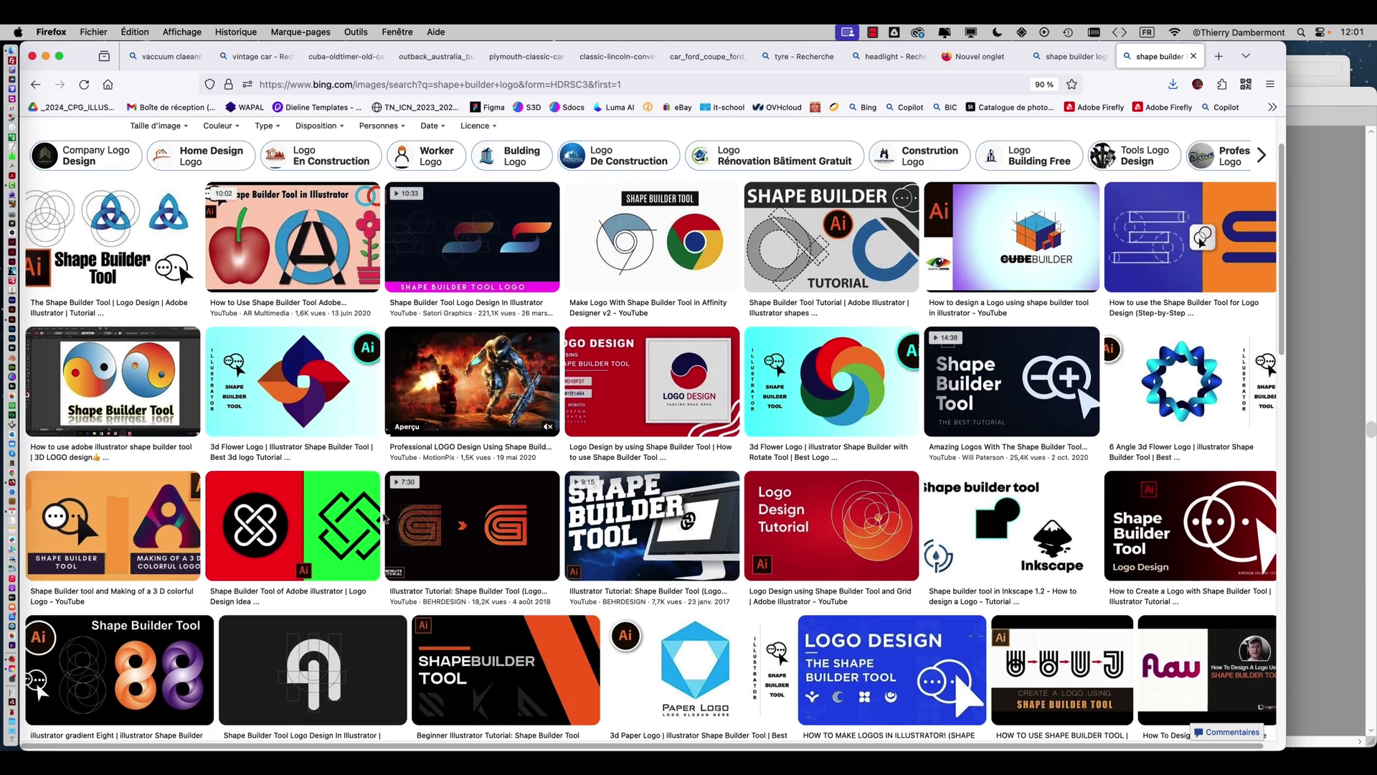
scroll(428, 578, down, 1)
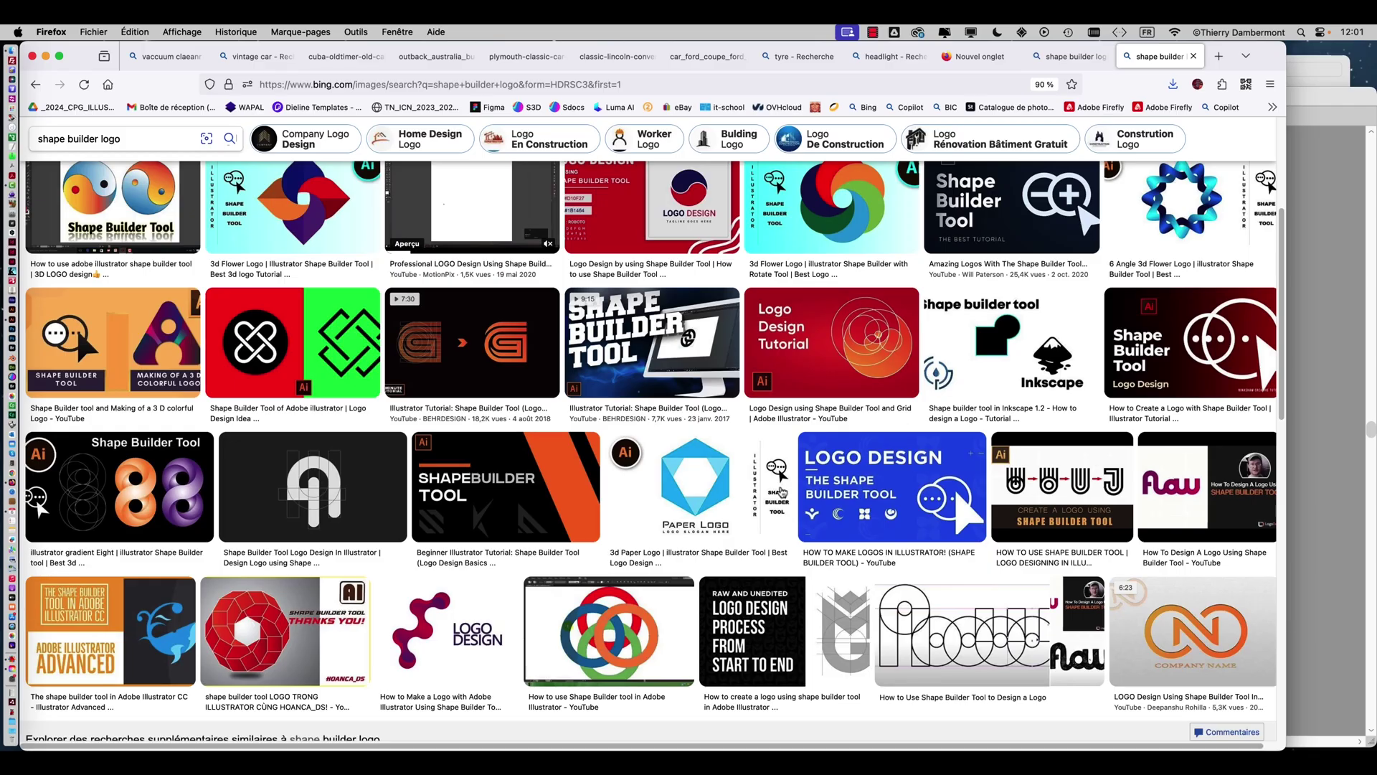
scroll(606, 535, down, 2)
scroll(606, 535, down, 2)
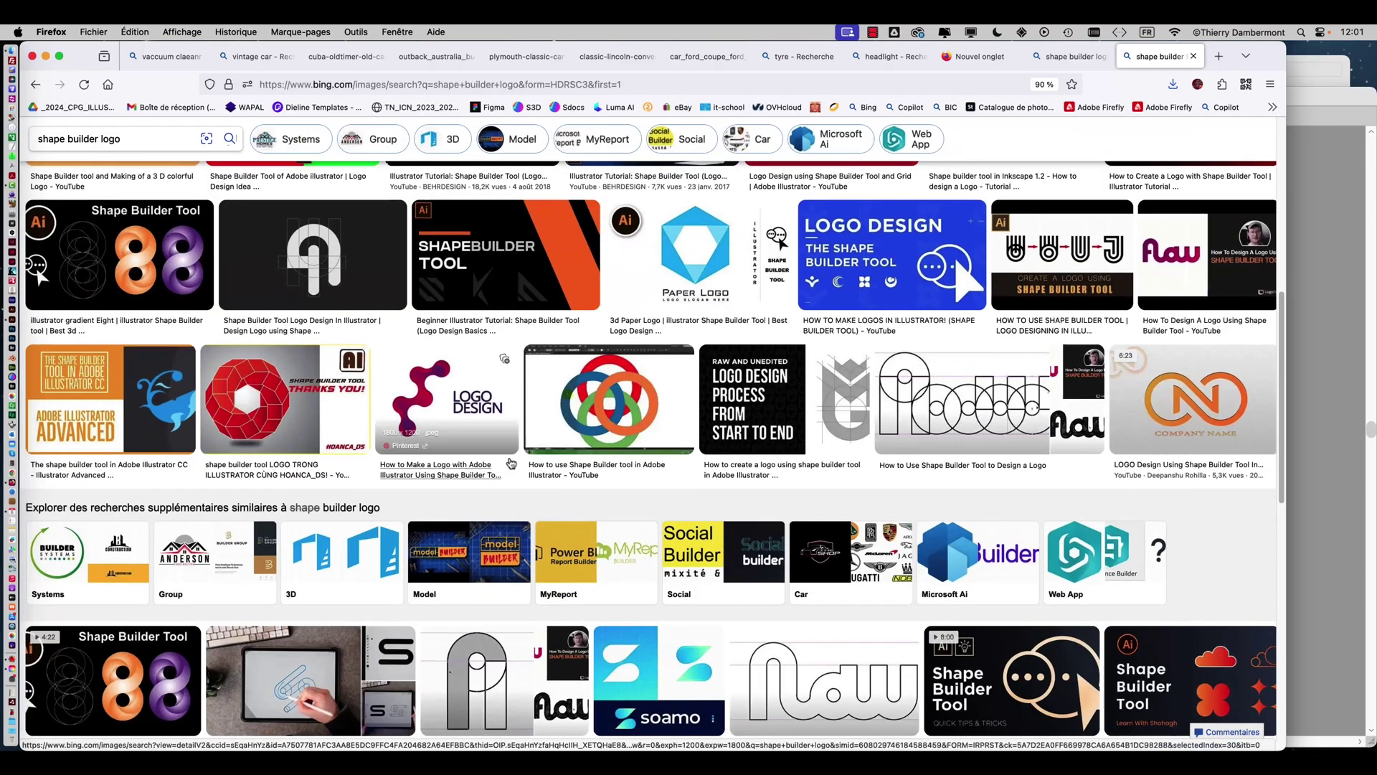
Scan further down the "shape builder logo" image results for logos constructed from circles, curves and grid lines
scroll(413, 477, down, 2)
scroll(416, 517, down, 1)
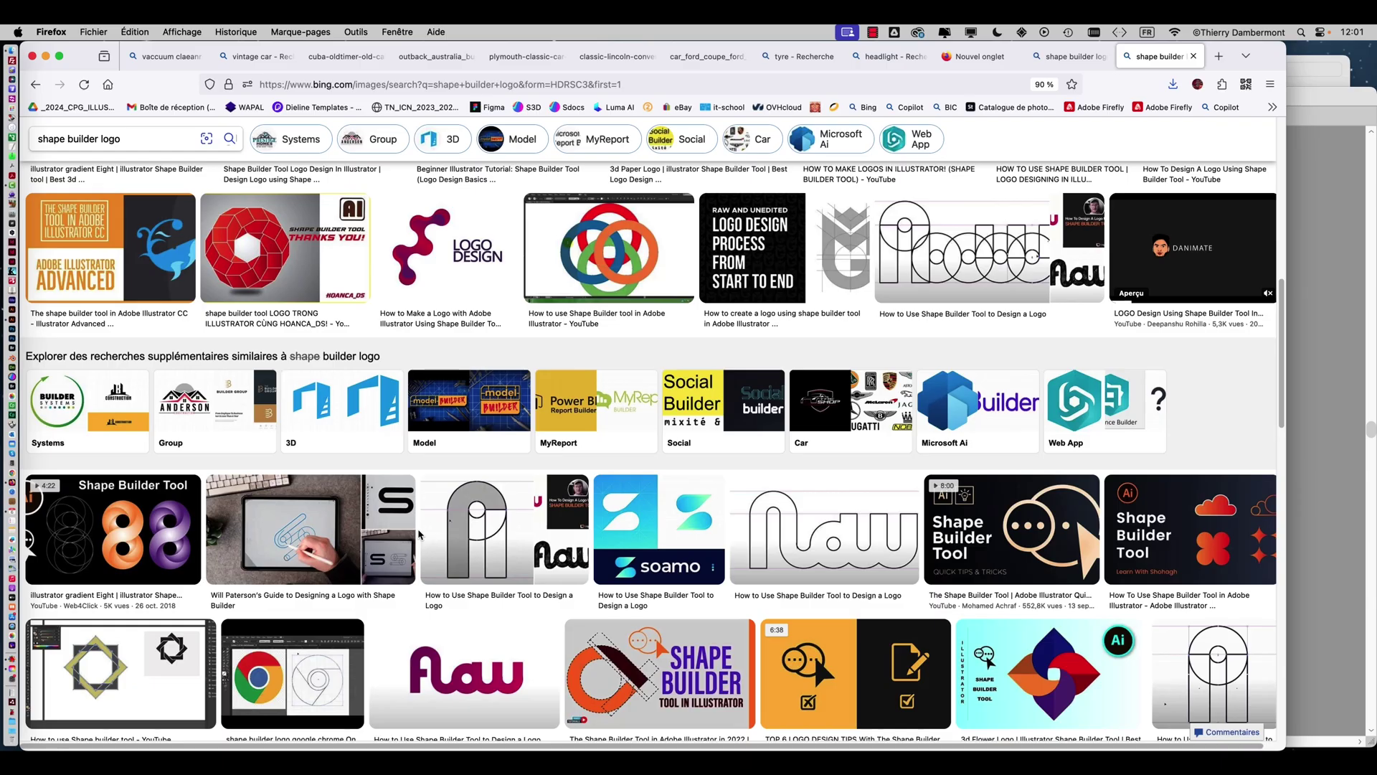
scroll(420, 534, down, 2)
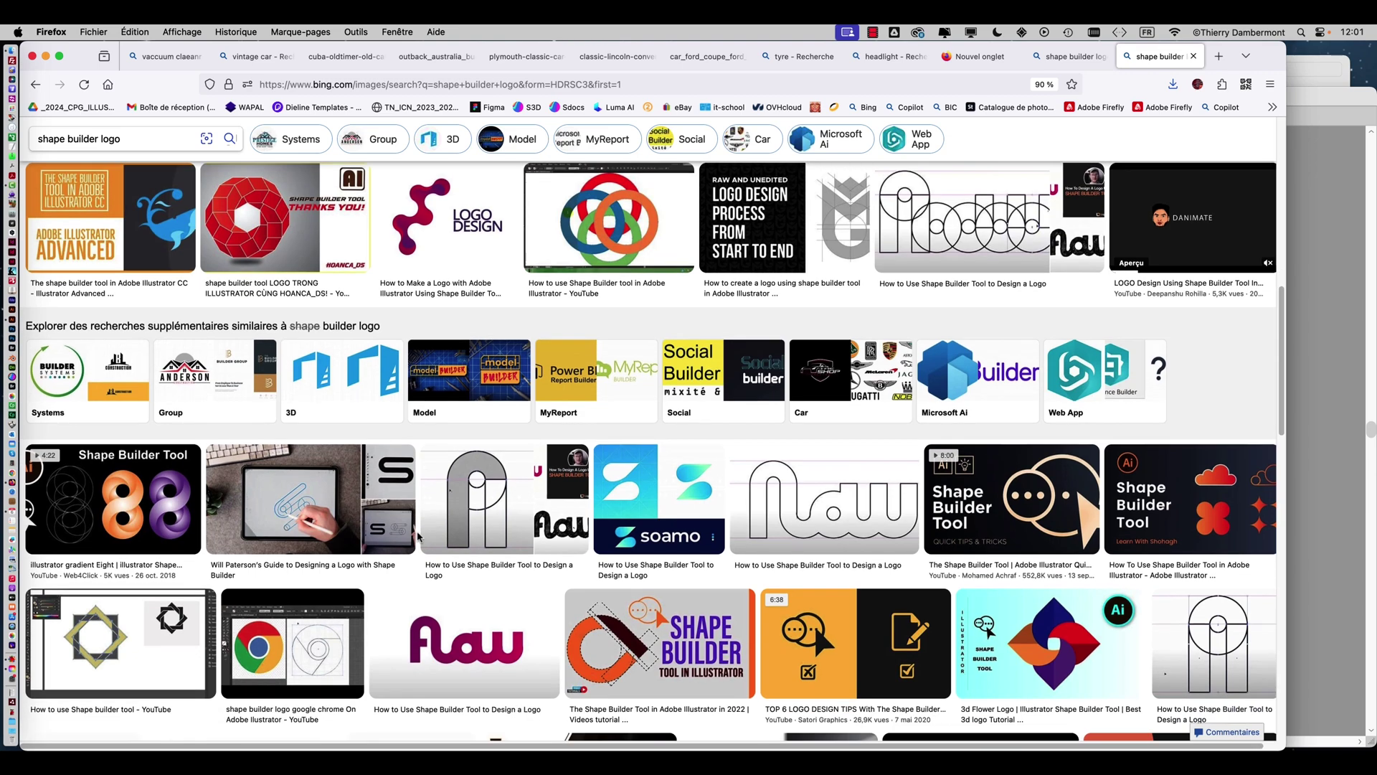
scroll(366, 574, down, 3)
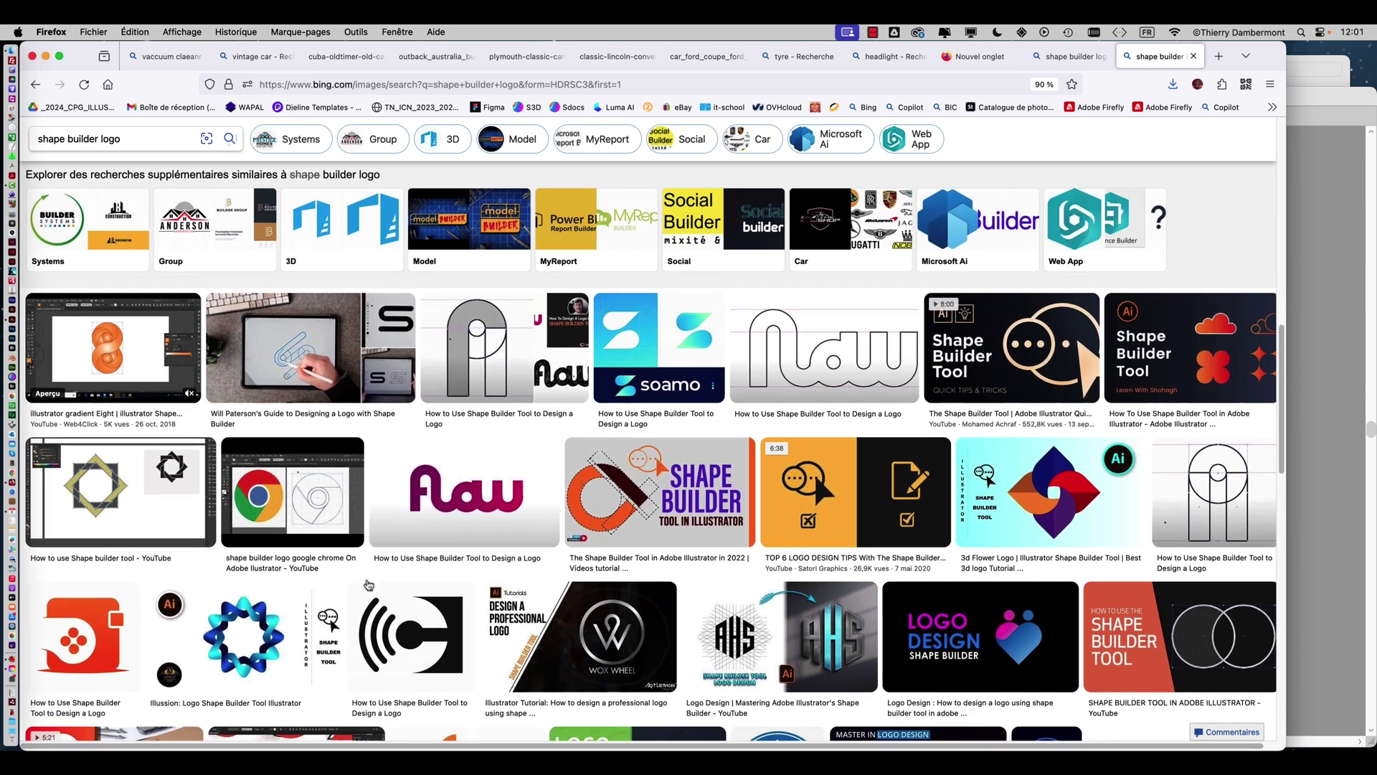
scroll(244, 612, down, 1)
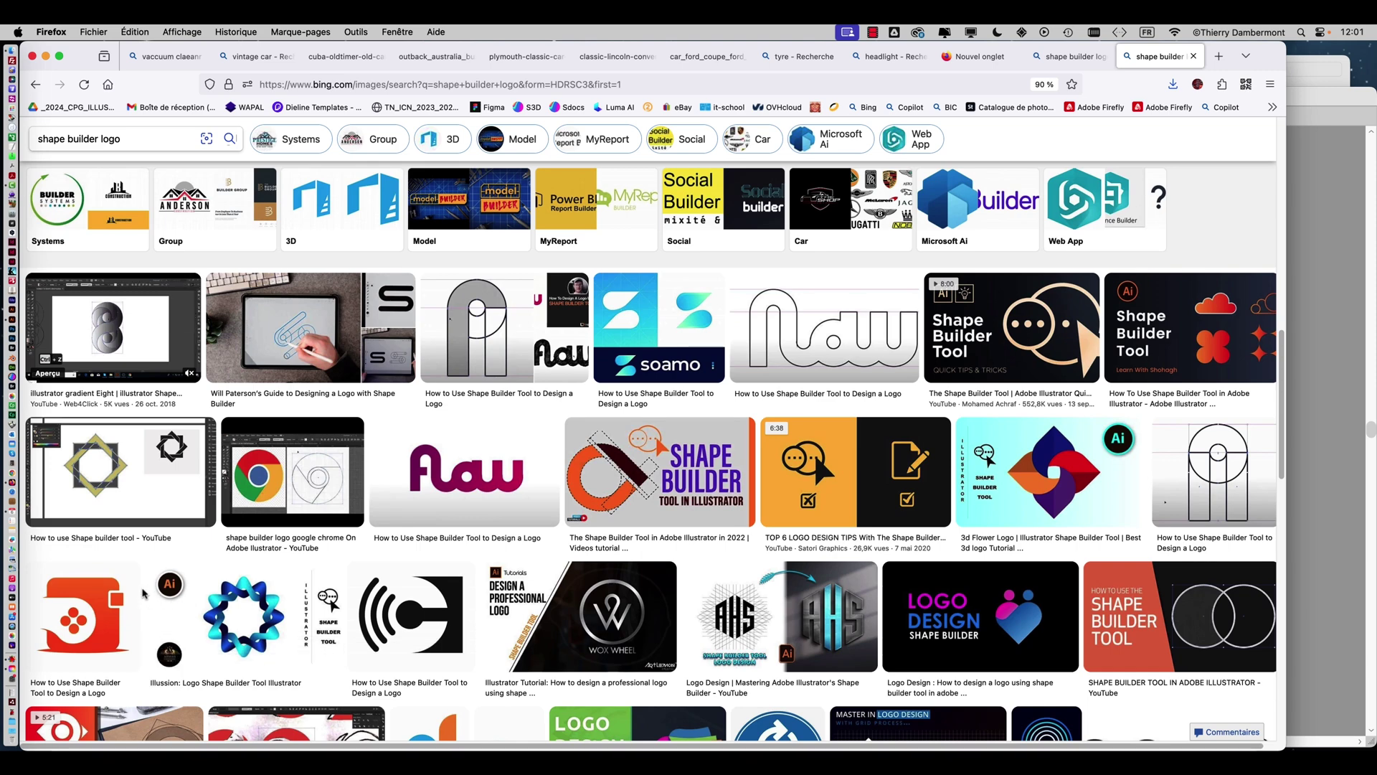
scroll(479, 658, down, 3)
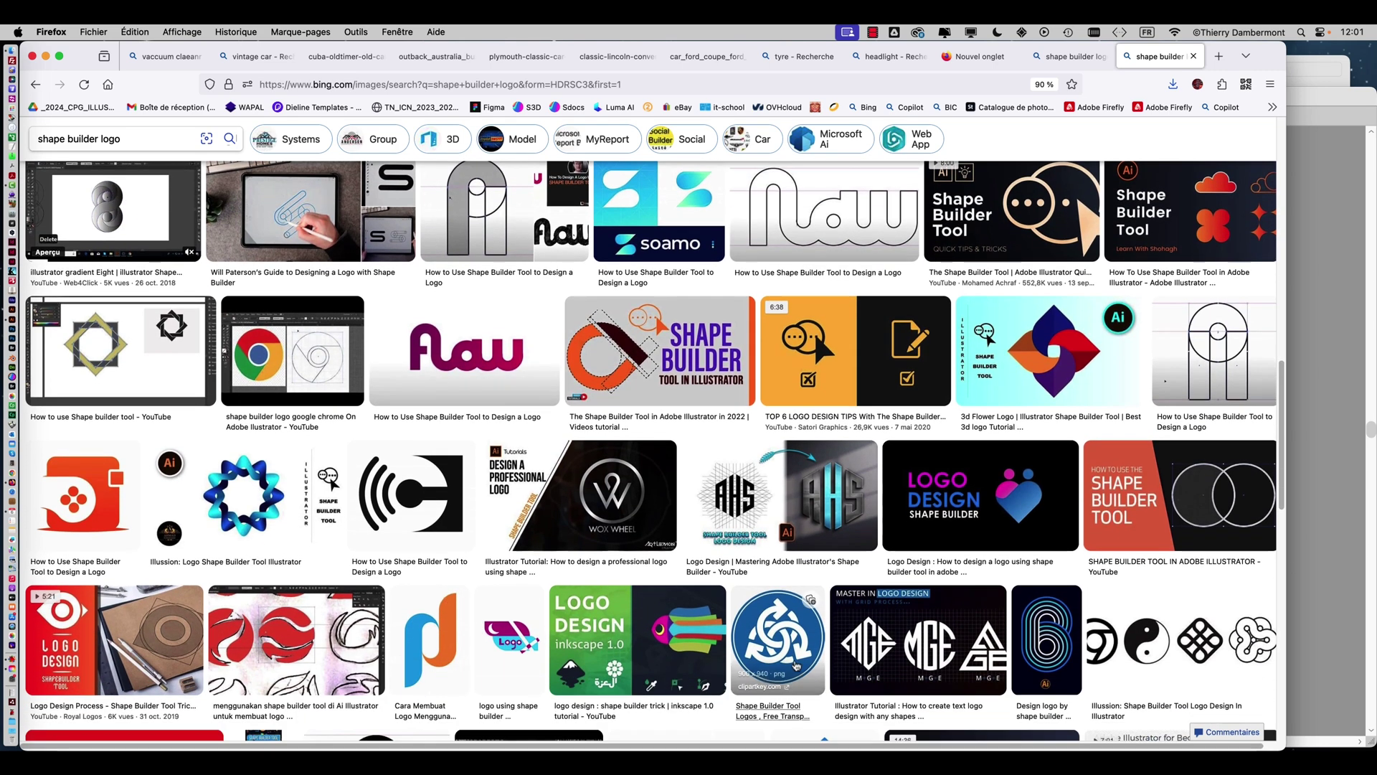
scroll(828, 663, down, 5)
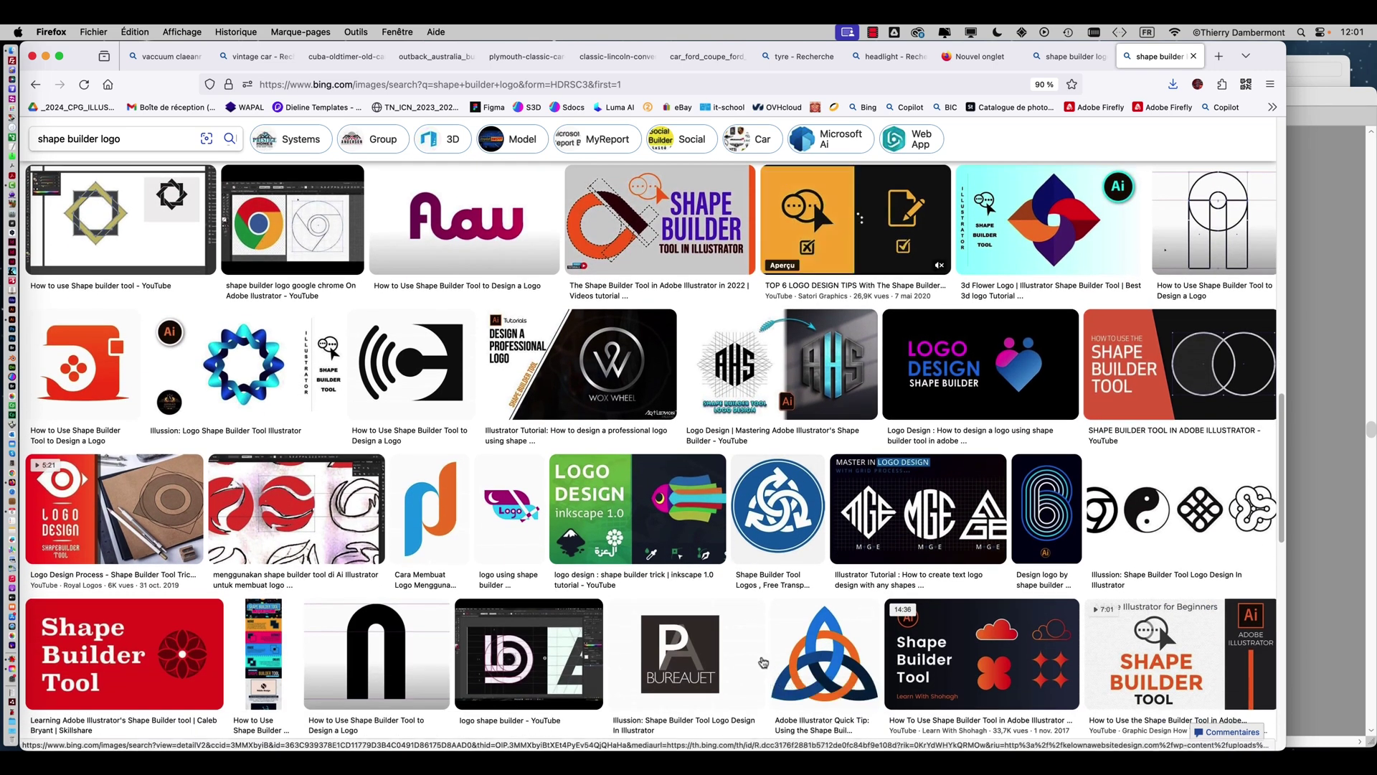
scroll(764, 667, down, 7)
scroll(764, 667, down, 9)
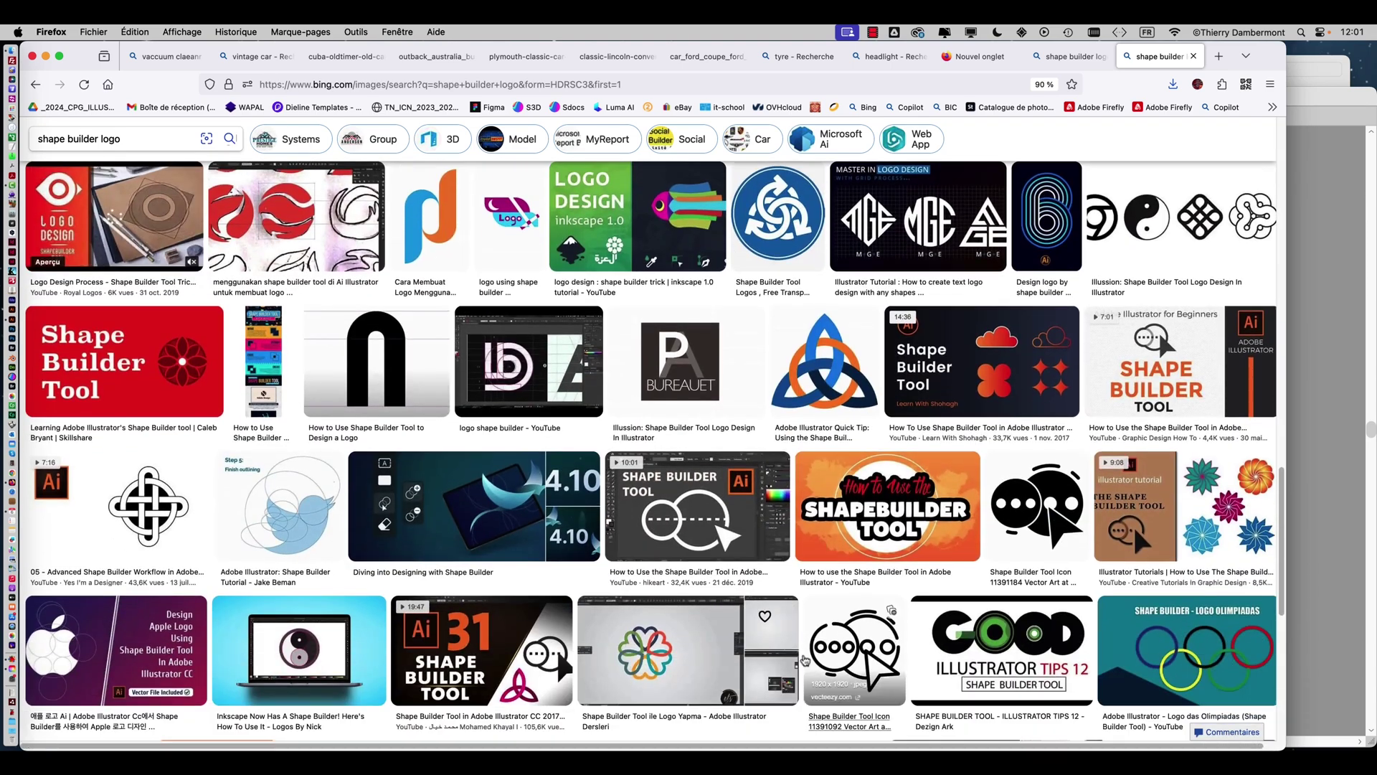
scroll(804, 640, down, 2)
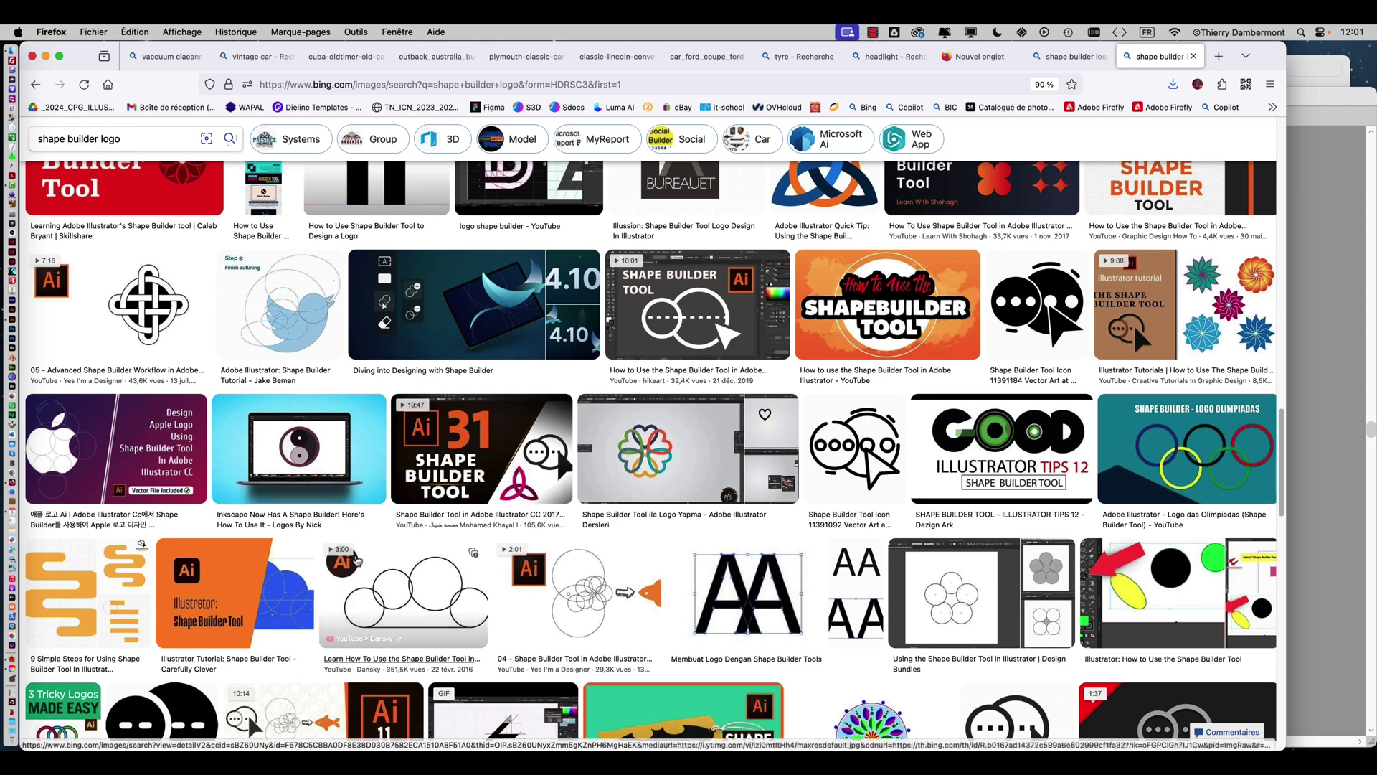
scroll(350, 568, down, 10)
scroll(349, 569, down, 10)
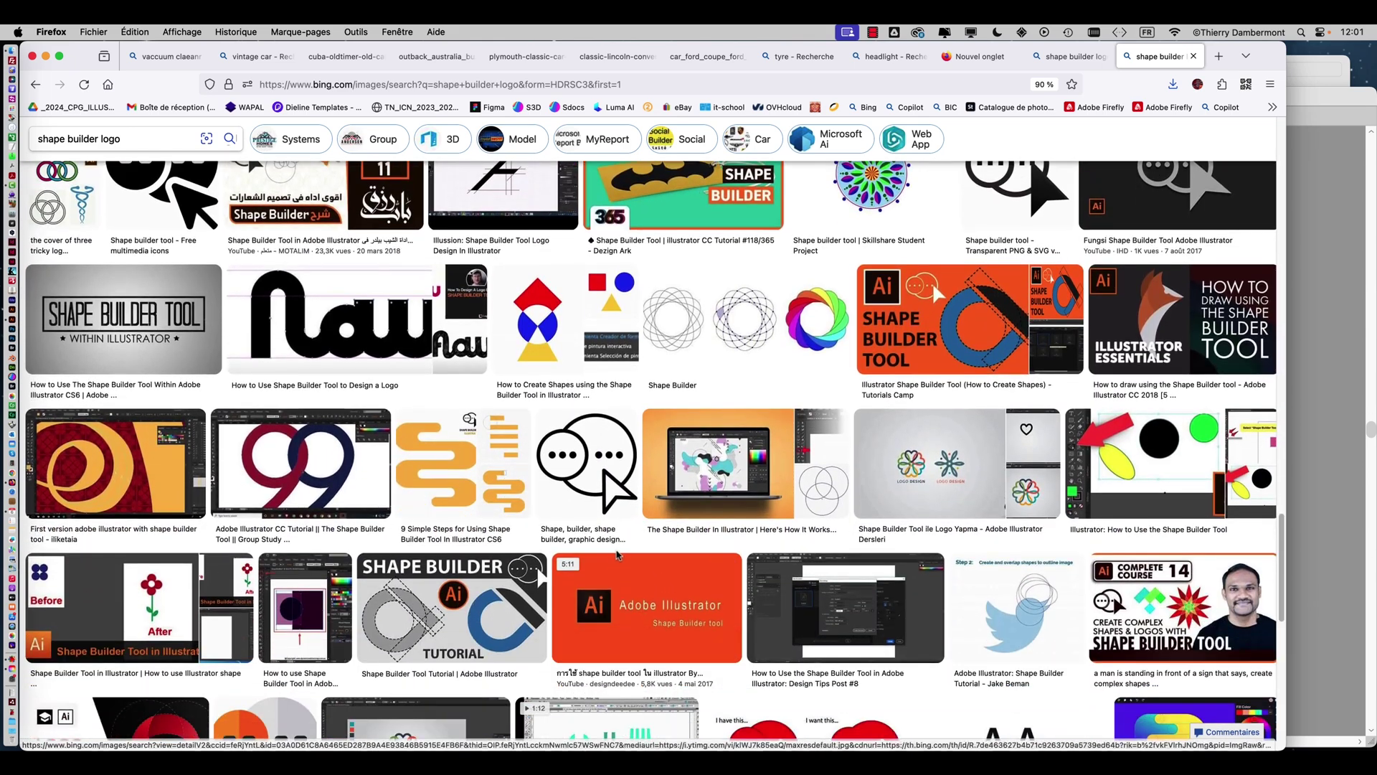
scroll(745, 580, down, 1)
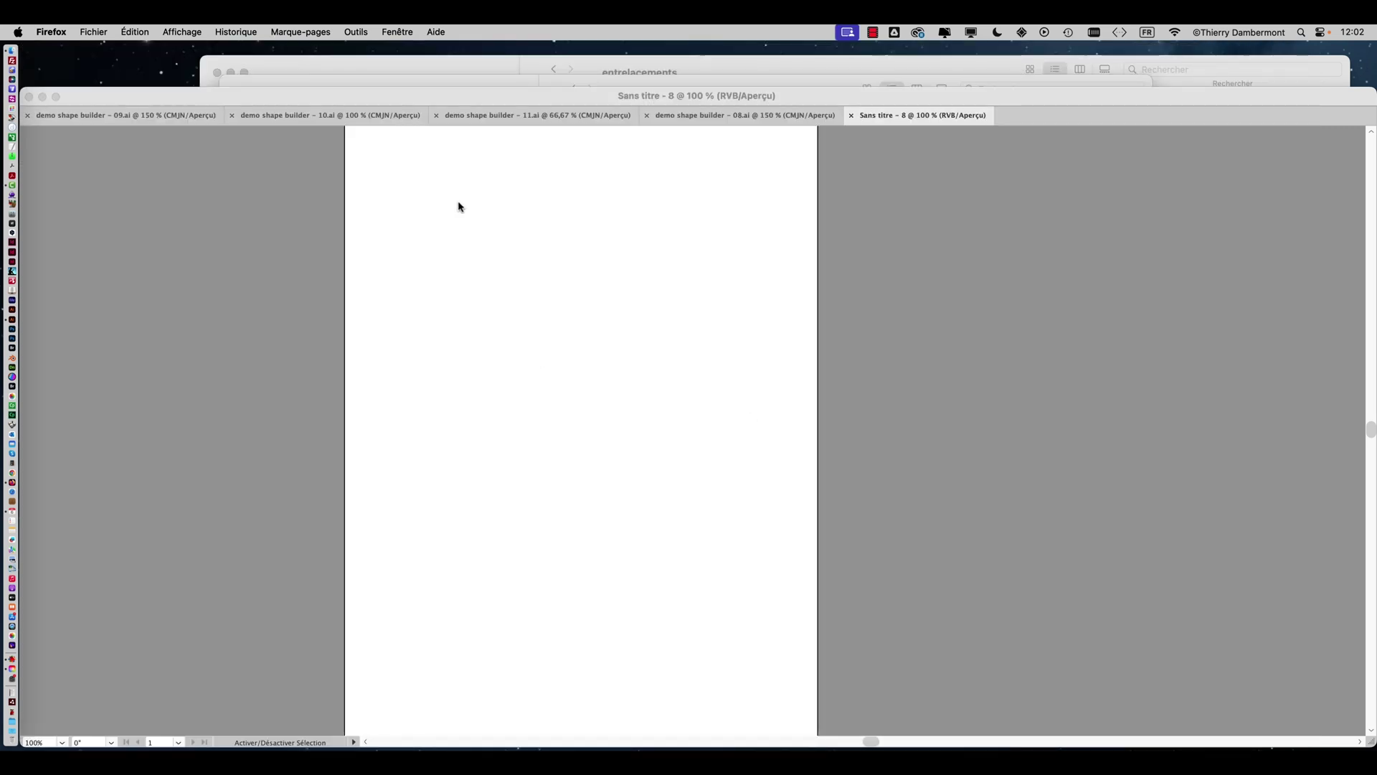
Return to the blank document in Illustrator and show it in full-screen mode with the page filling the view
click(209, 98)
key(f)
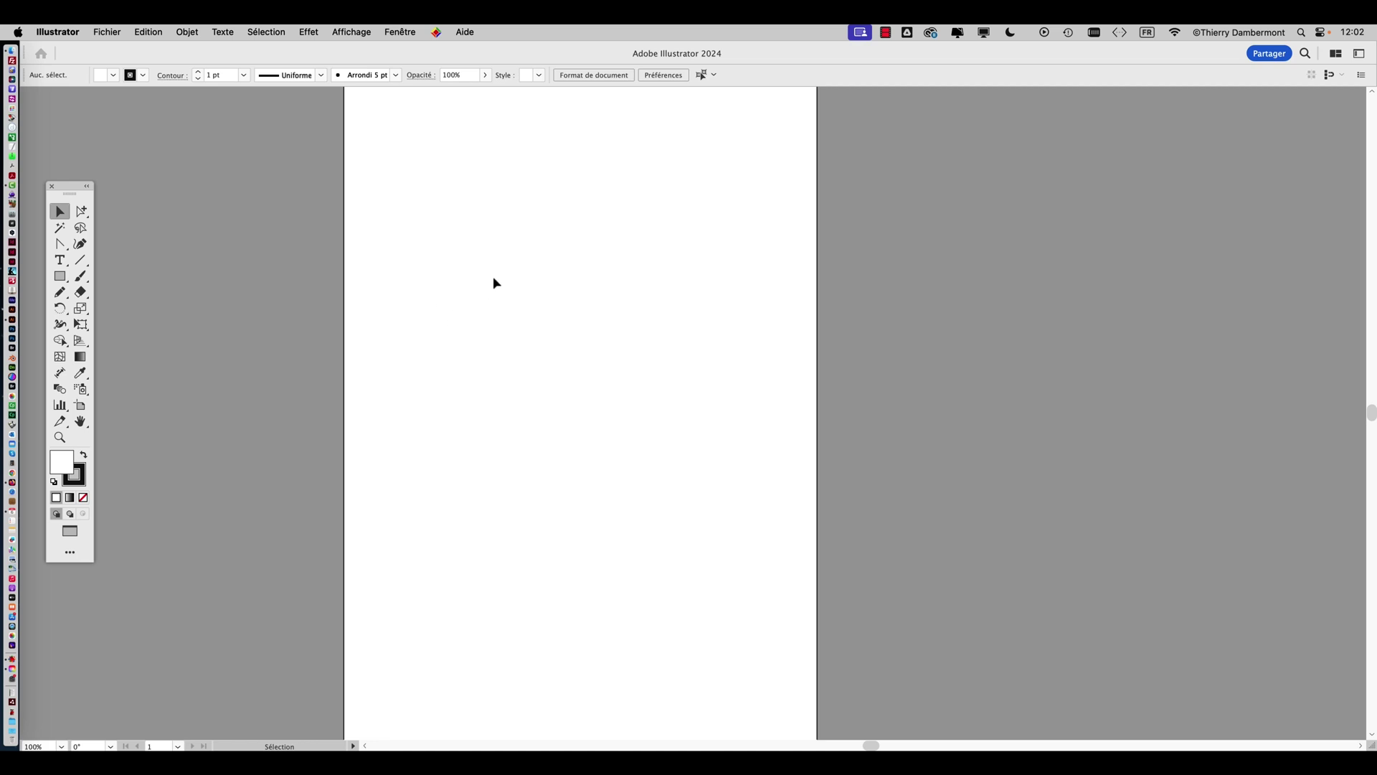
scroll(493, 280, down, 1)
drag(399, 282, 330, 295)
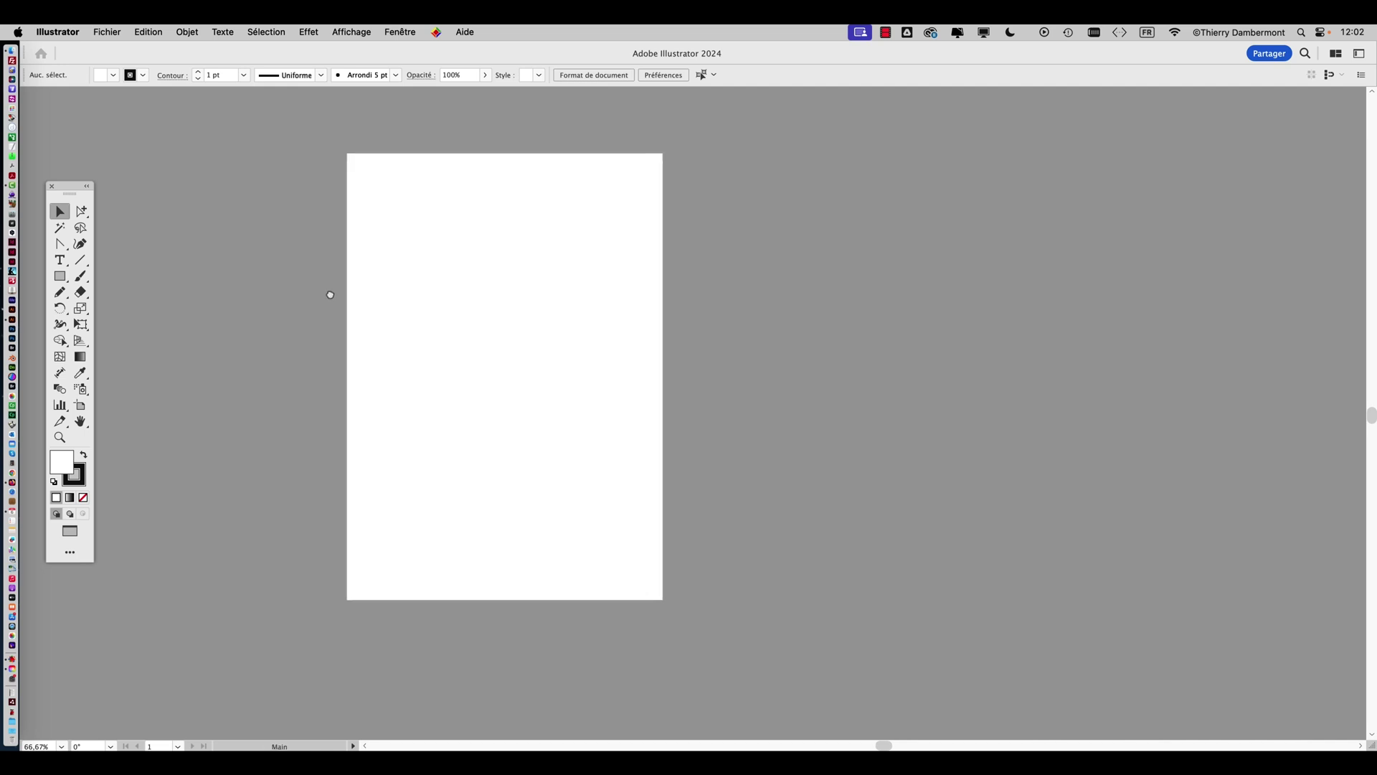
scroll(392, 290, up, 1)
scroll(236, 280, right, 3)
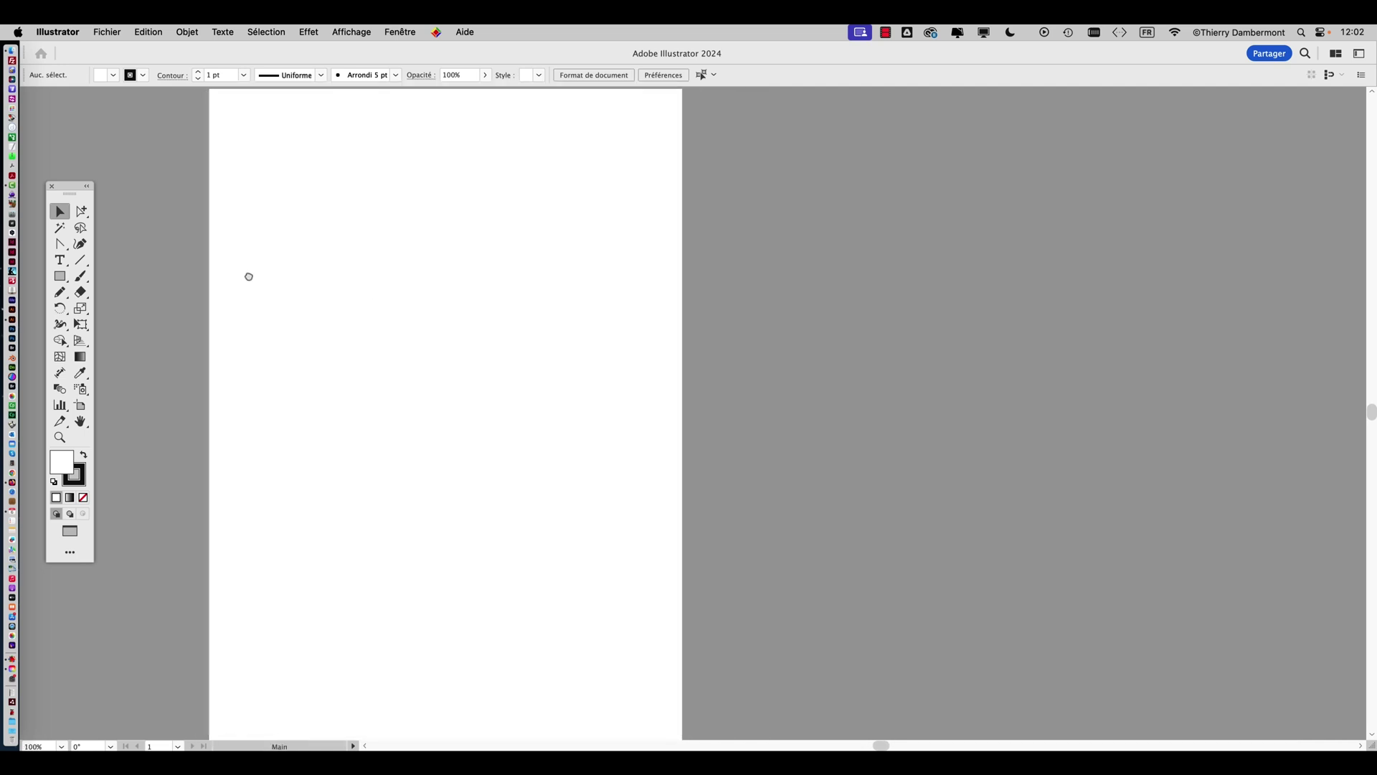
scroll(249, 277, left, 1)
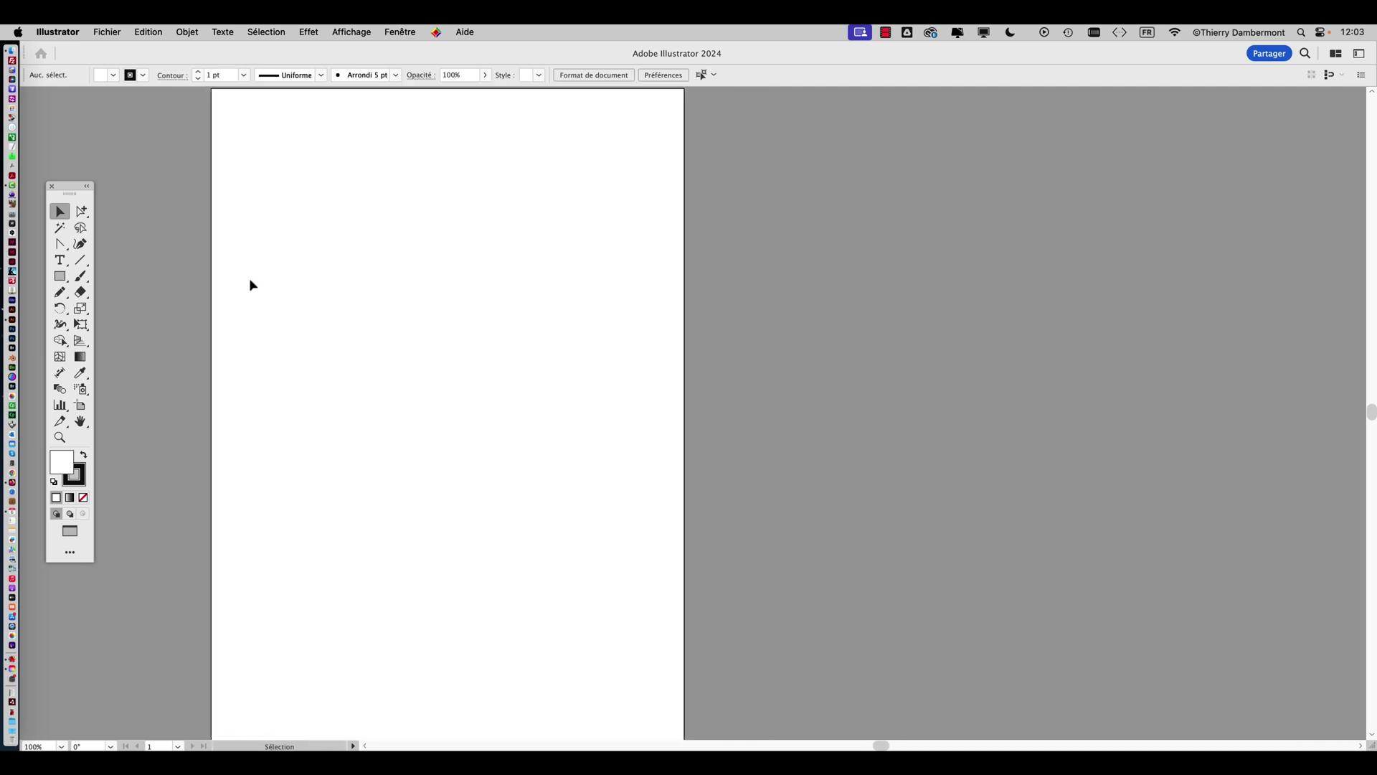
Draw a horizontal line about 147 mm long across the upper part of the page
click(82, 261)
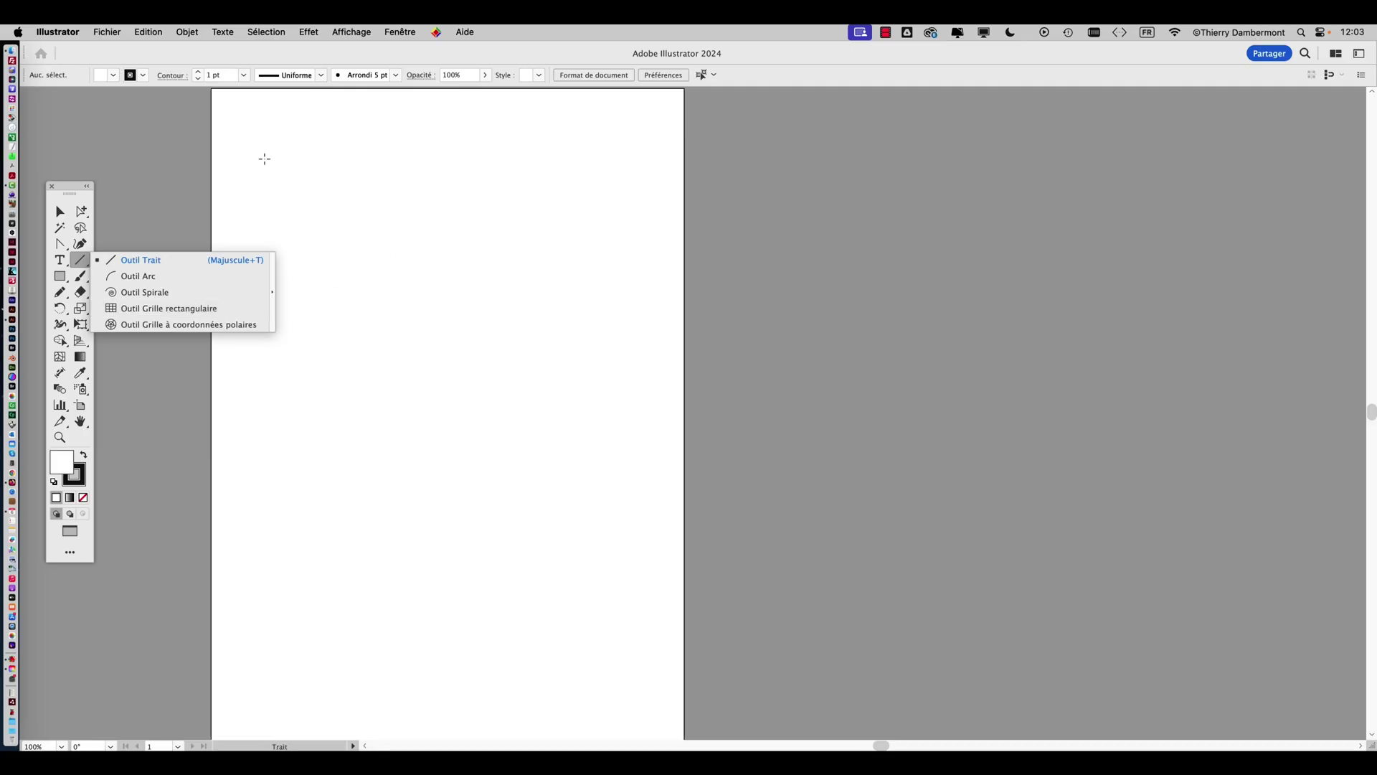
mouse_move(265, 158)
mouse_down()
mouse_move(362, 256)
mouse_move(584, 230)
mouse_move(596, 162)
mouse_up()
click(594, 406)
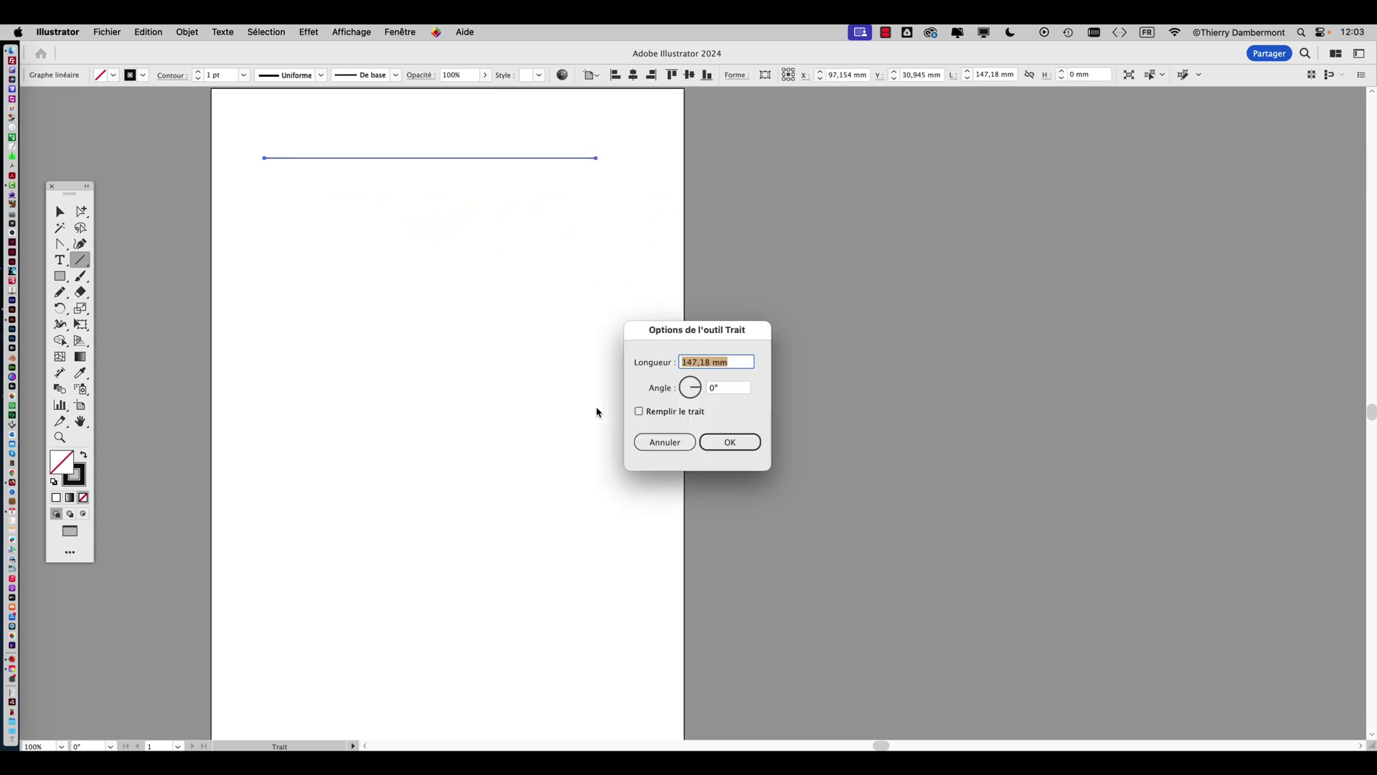
click(678, 441)
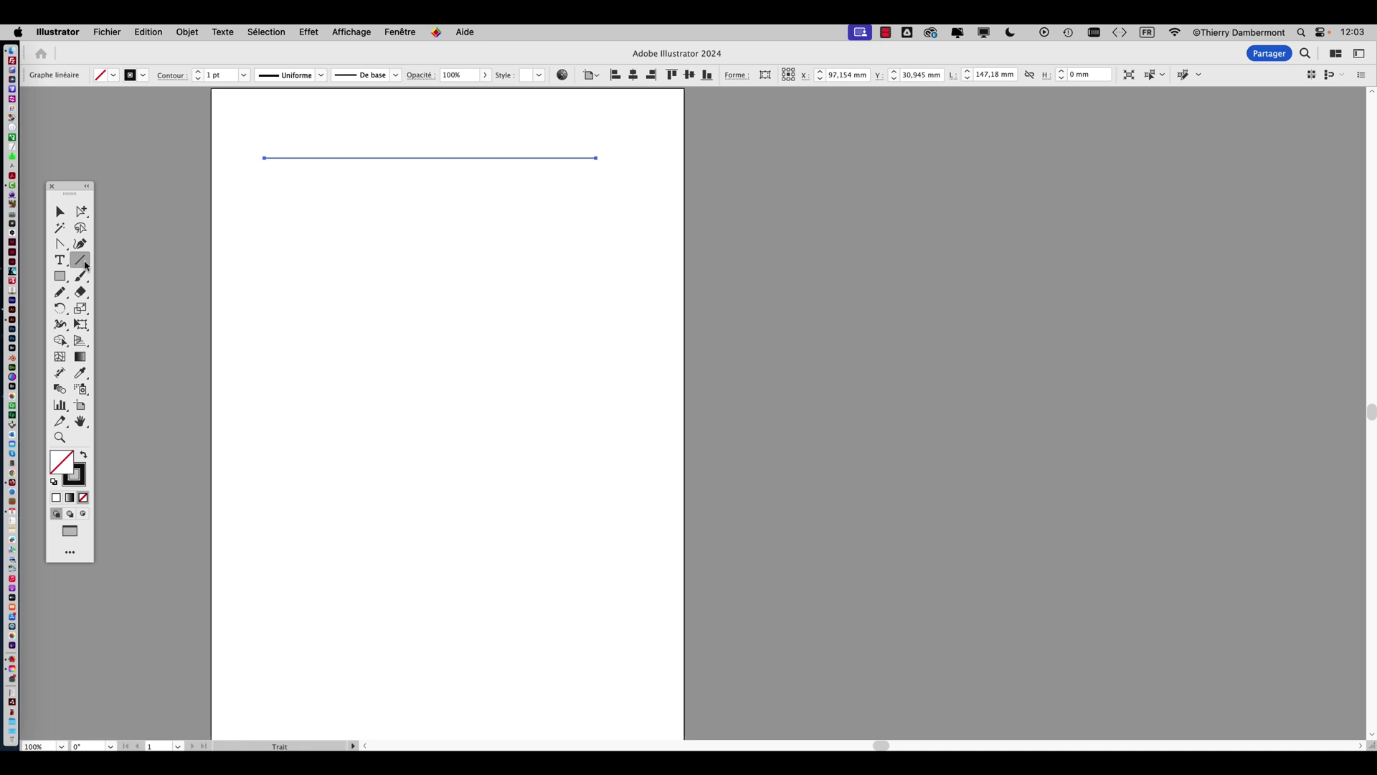
Draw a six-by-six rectangular grid about 165 x 164 mm below the horizontal line, and delete the line
drag(86, 265, 154, 308)
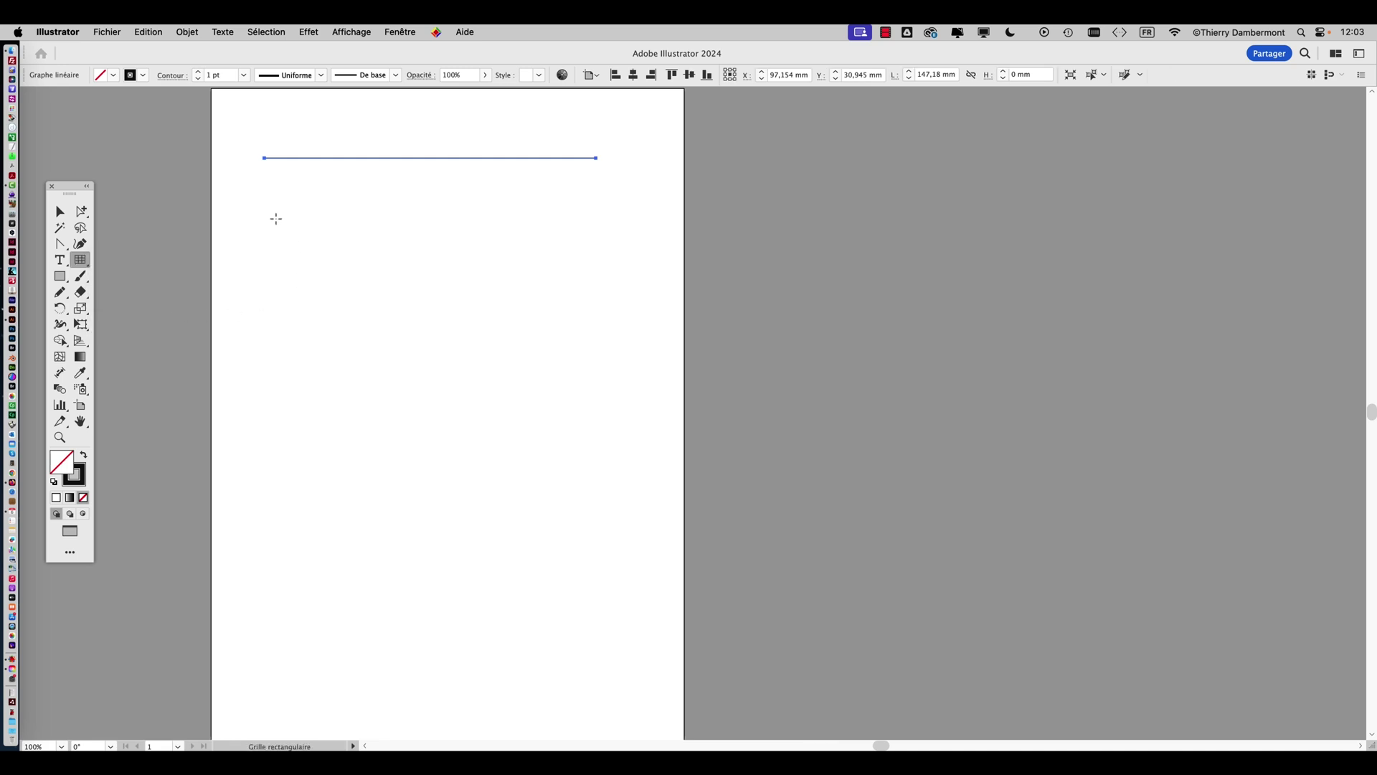
drag(250, 213, 625, 582)
click(60, 212)
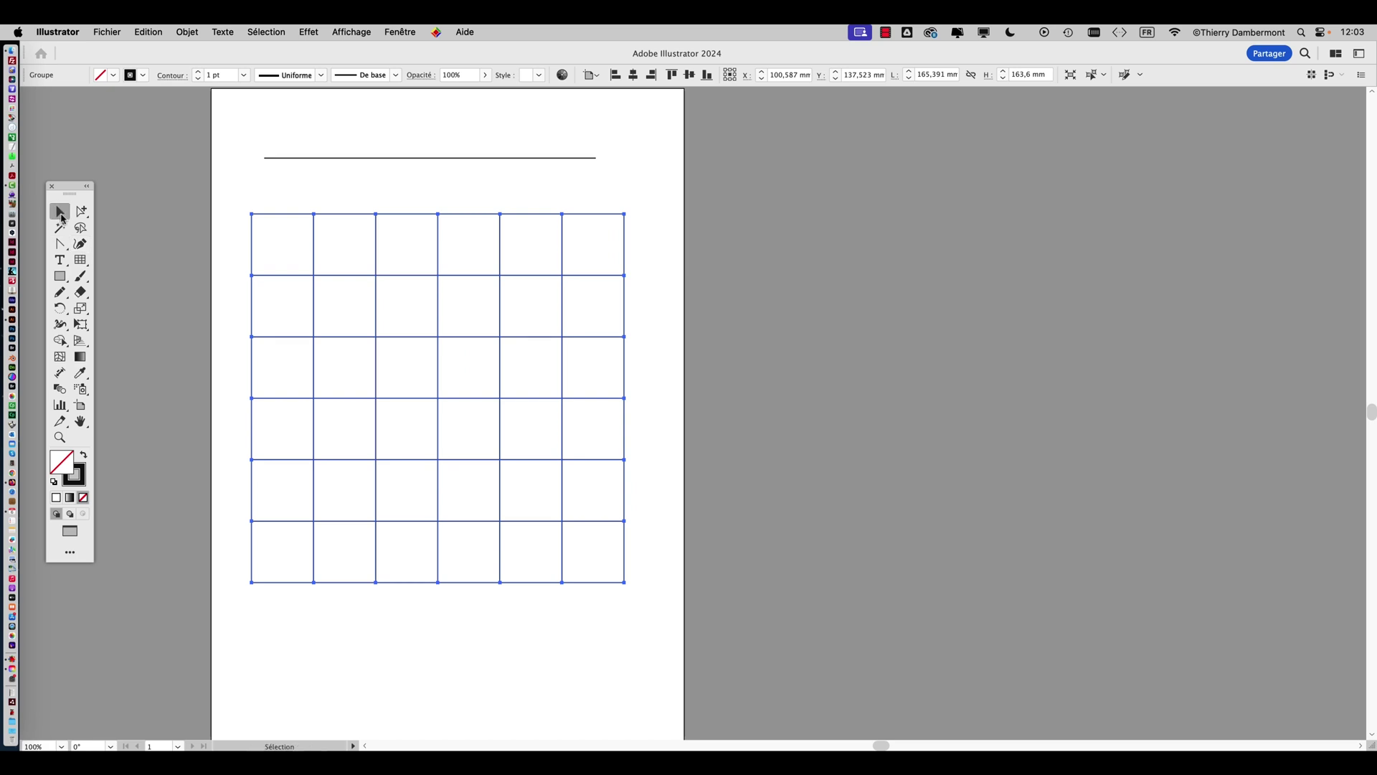
click(287, 158)
key(BackSpace)
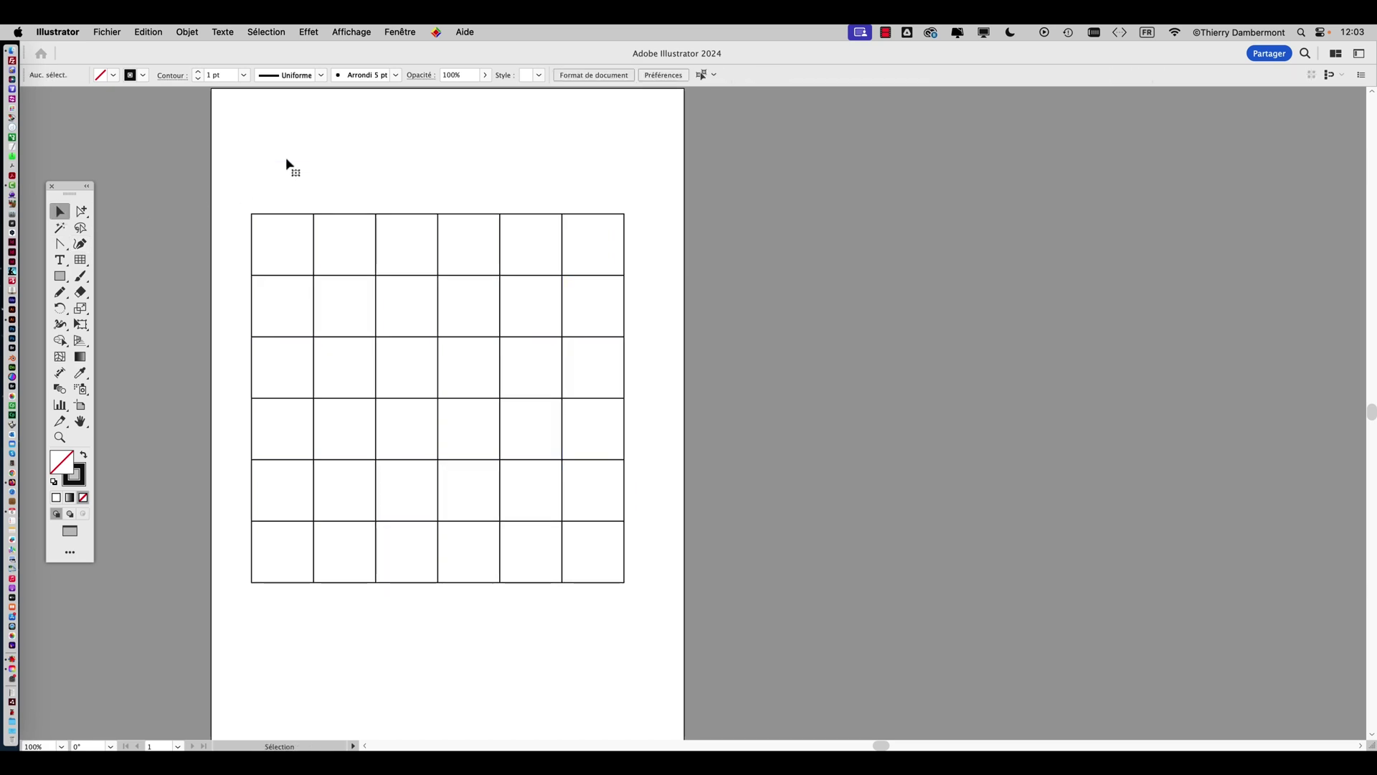
Move the six-by-six grid slightly up the page and delete it
drag(332, 214, 338, 176)
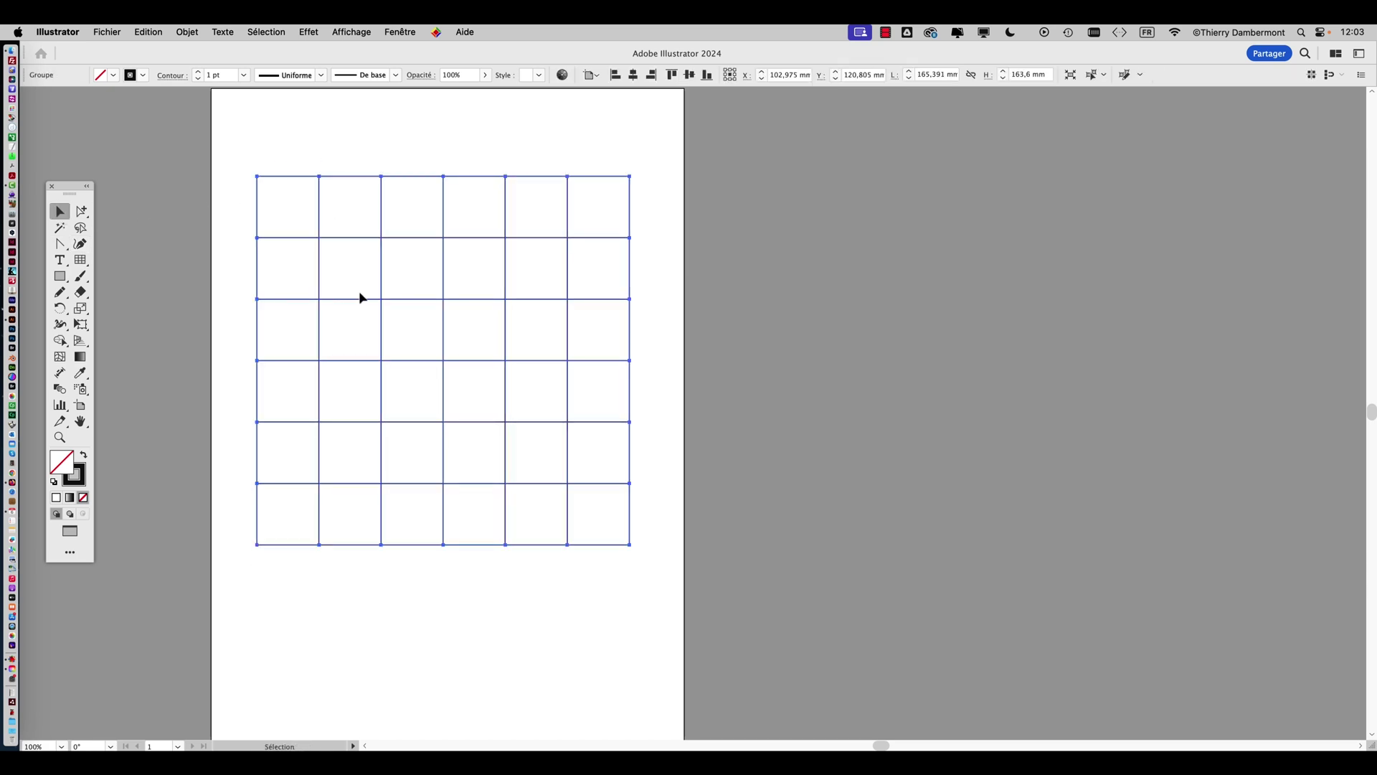
key(super+alt)
key(Delete)
Draw a rectangular grid about 165 x 162 mm, adjusting its dividers to 12 rows and 12 columns
click(80, 260)
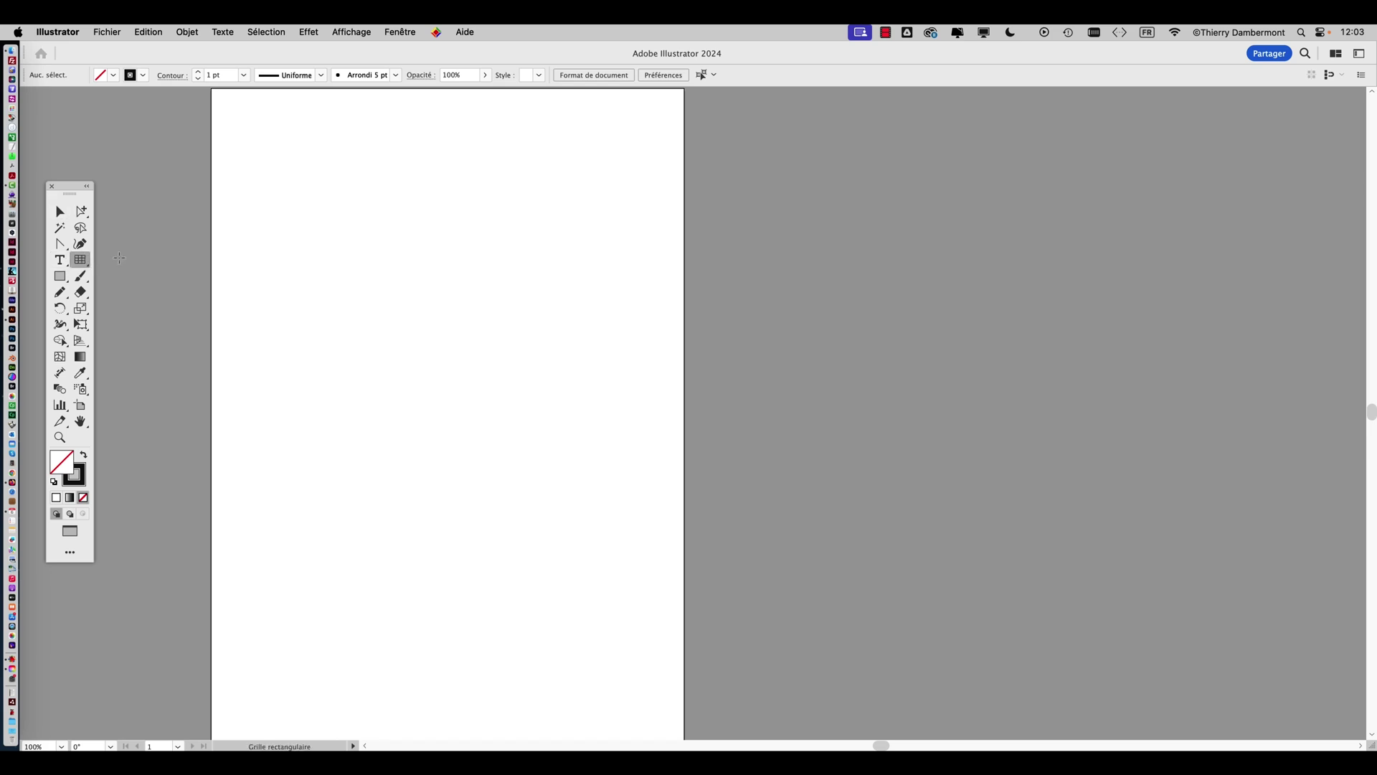
drag(261, 164, 632, 530)
key(Down)
key(Down)
key(Down)
key(Down)
key(Down)
key(Down)
key(Down)
key(Down)
key(Down)
key(Up)
key(Up)
key(Up)
key(Up)
key(Up)
key(Up)
key(Up)
key(Right)
key(Right)
key(Right)
key(Right)
key(Right)
key(Right)
key(Up)
key(Up)
key(Up)
key(Up)
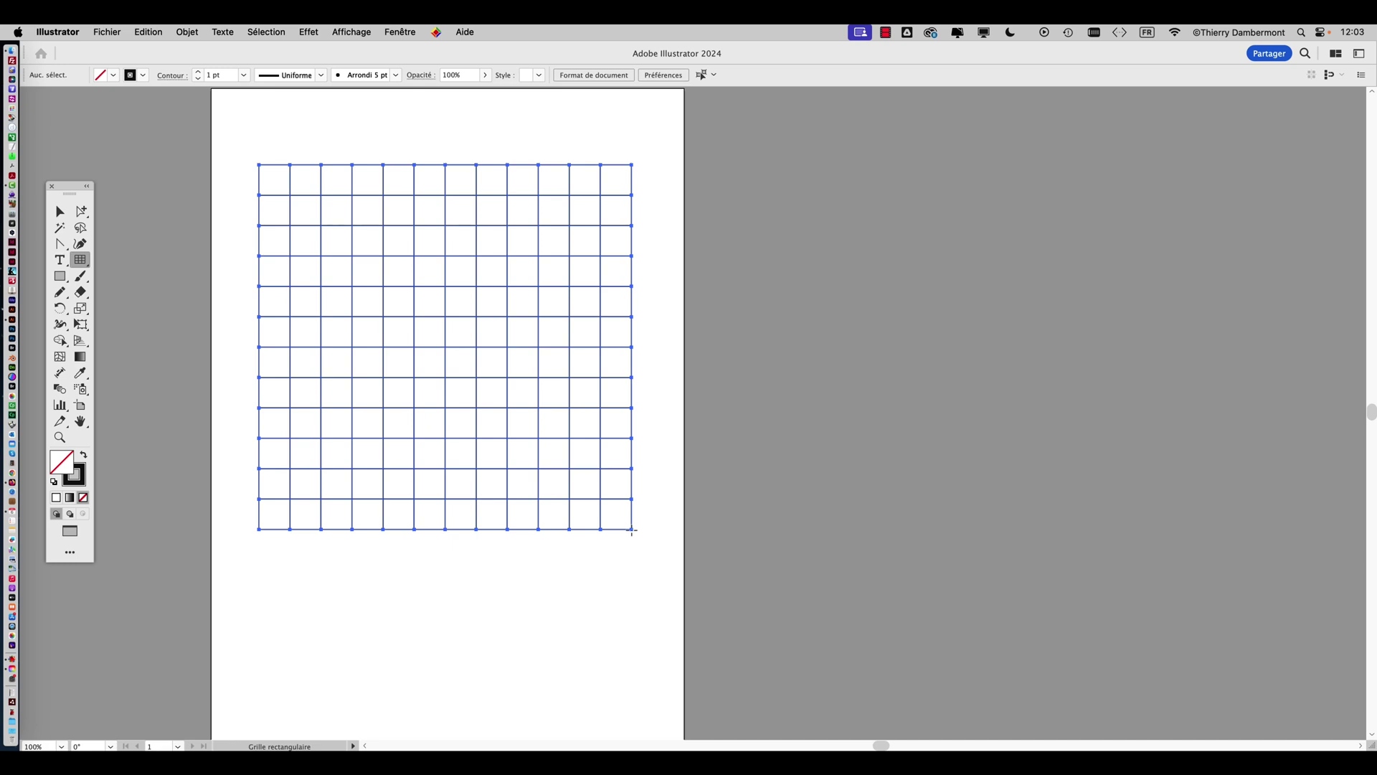
drag(632, 530, 632, 531)
click(59, 211)
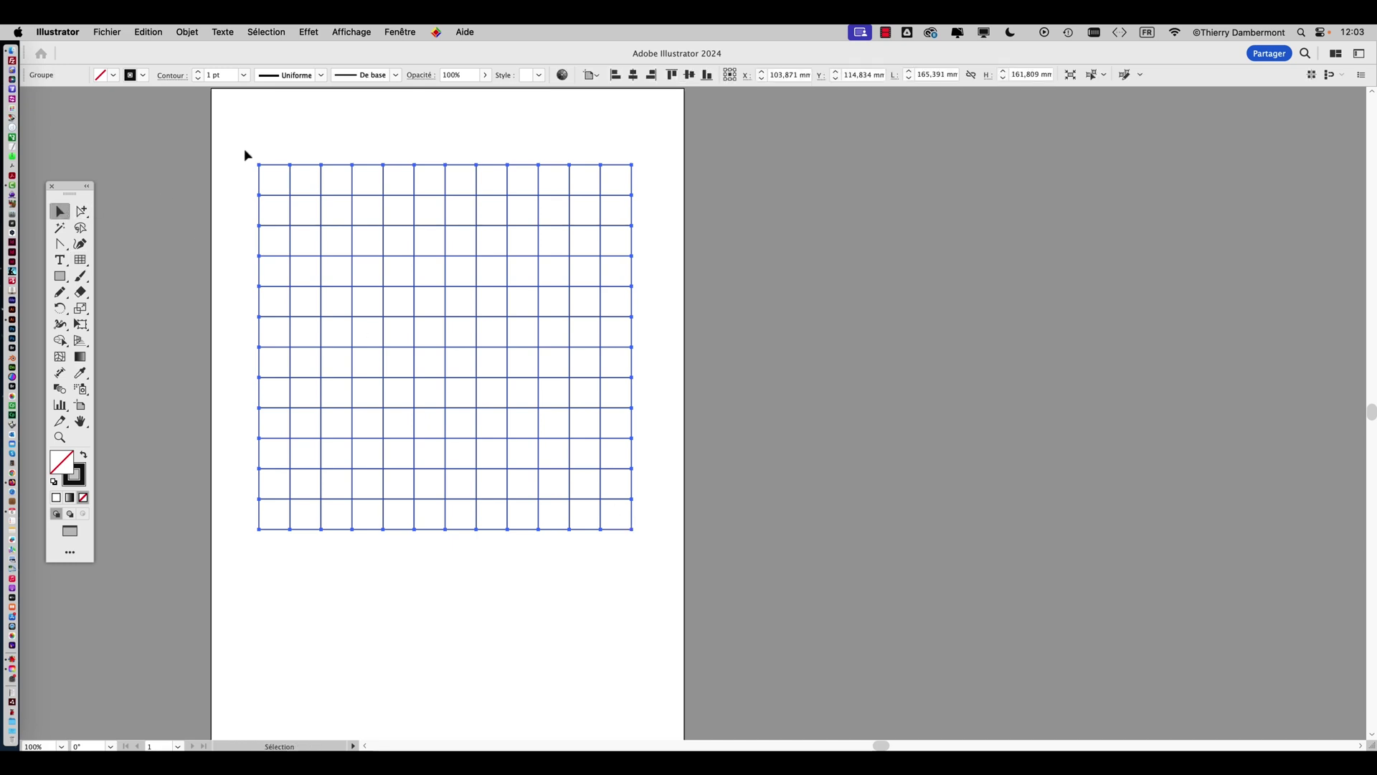
Move the rectangular grid to about X 100 mm, Y 109 mm on the page and deselect it
click(246, 155)
drag(318, 165, 299, 151)
click(300, 155)
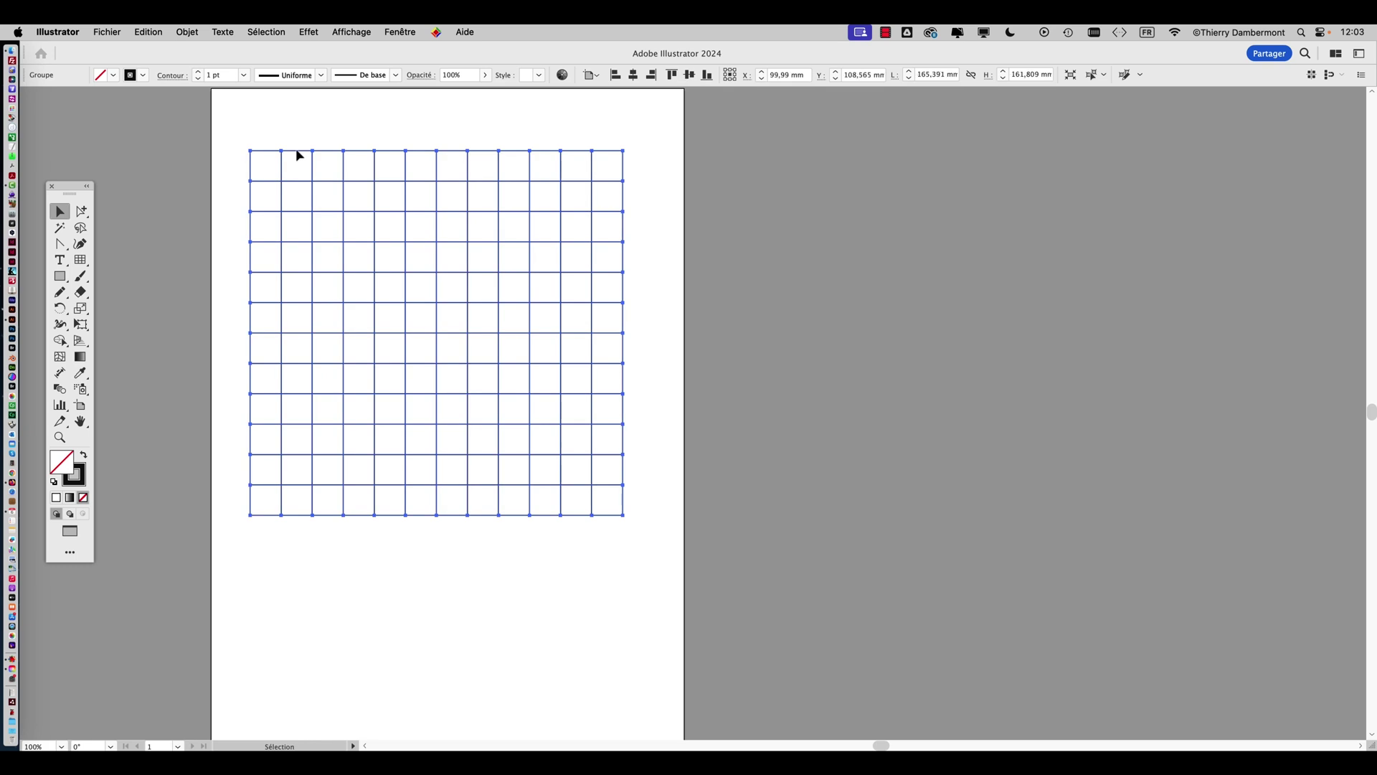
click(87, 264)
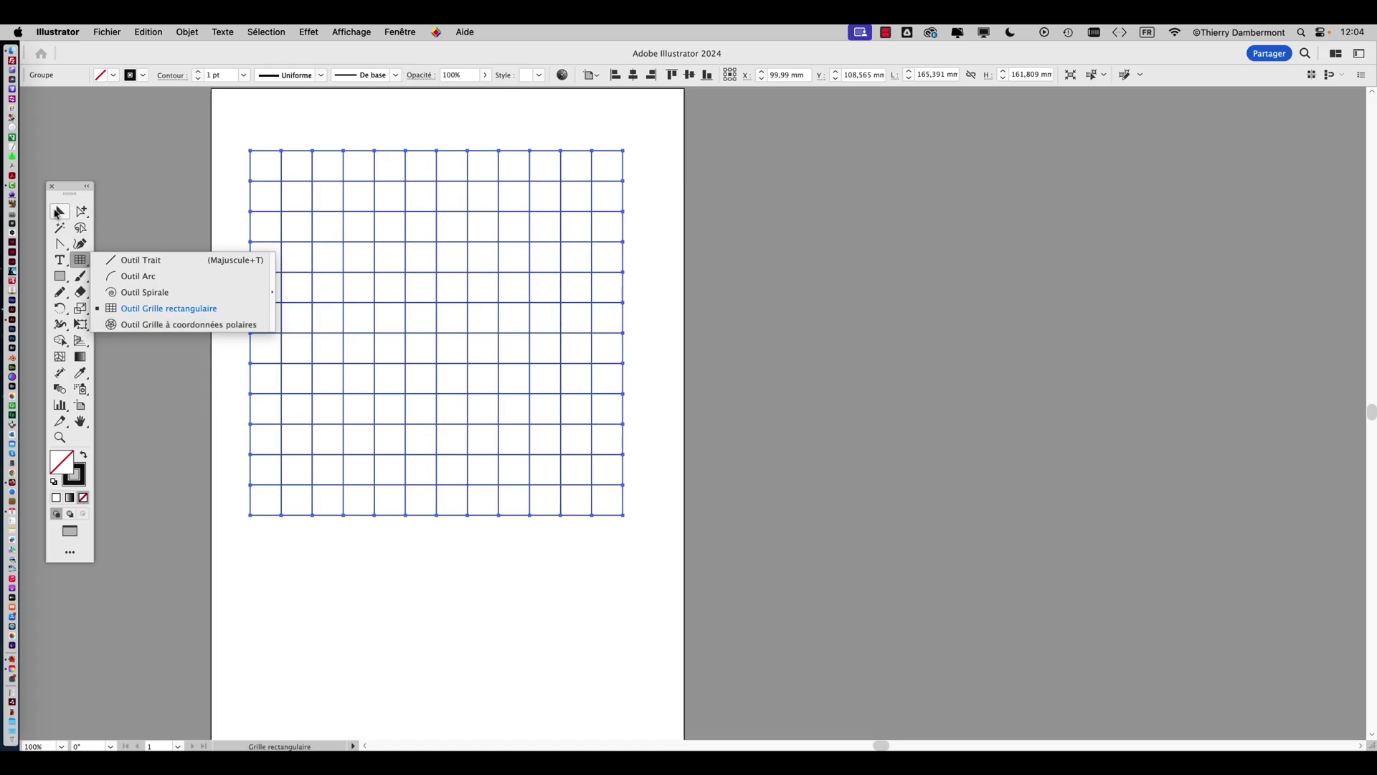
click(59, 211)
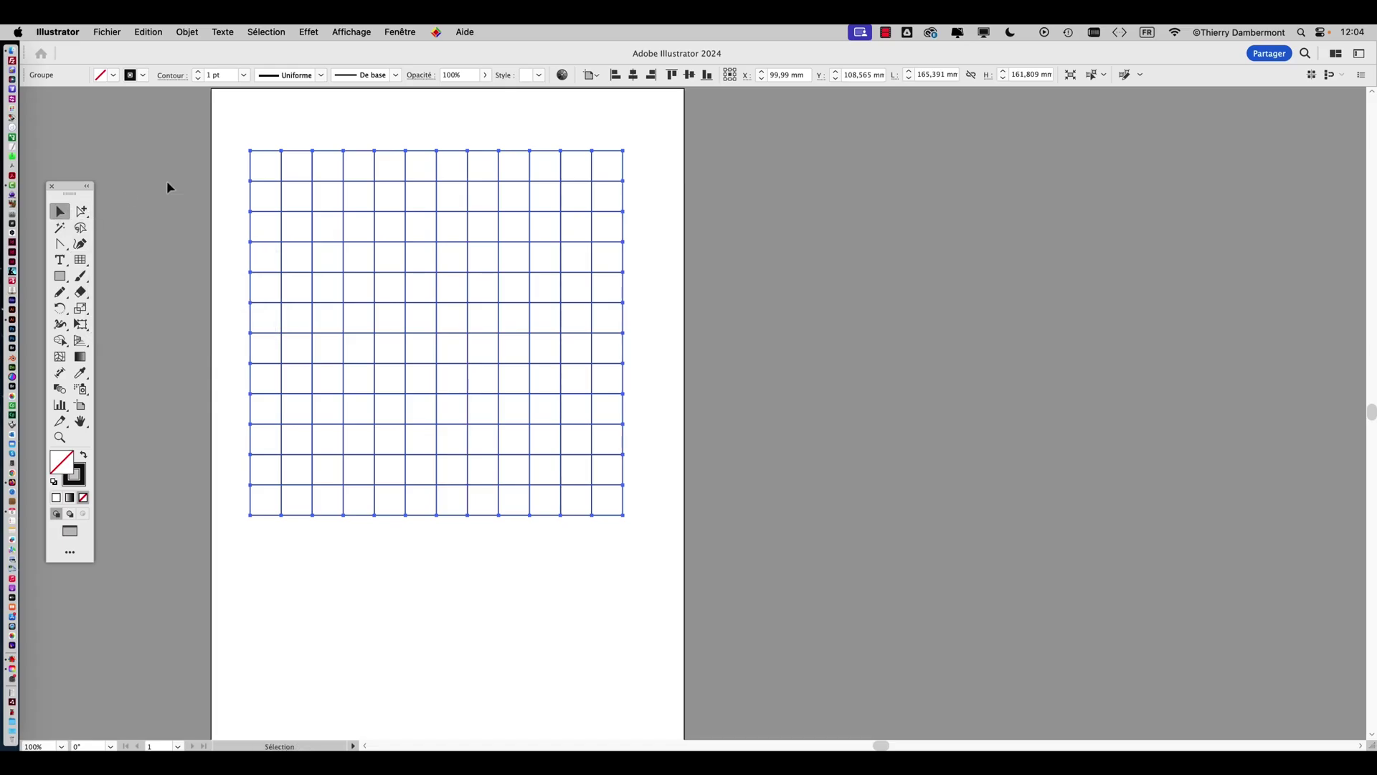
click(127, 291)
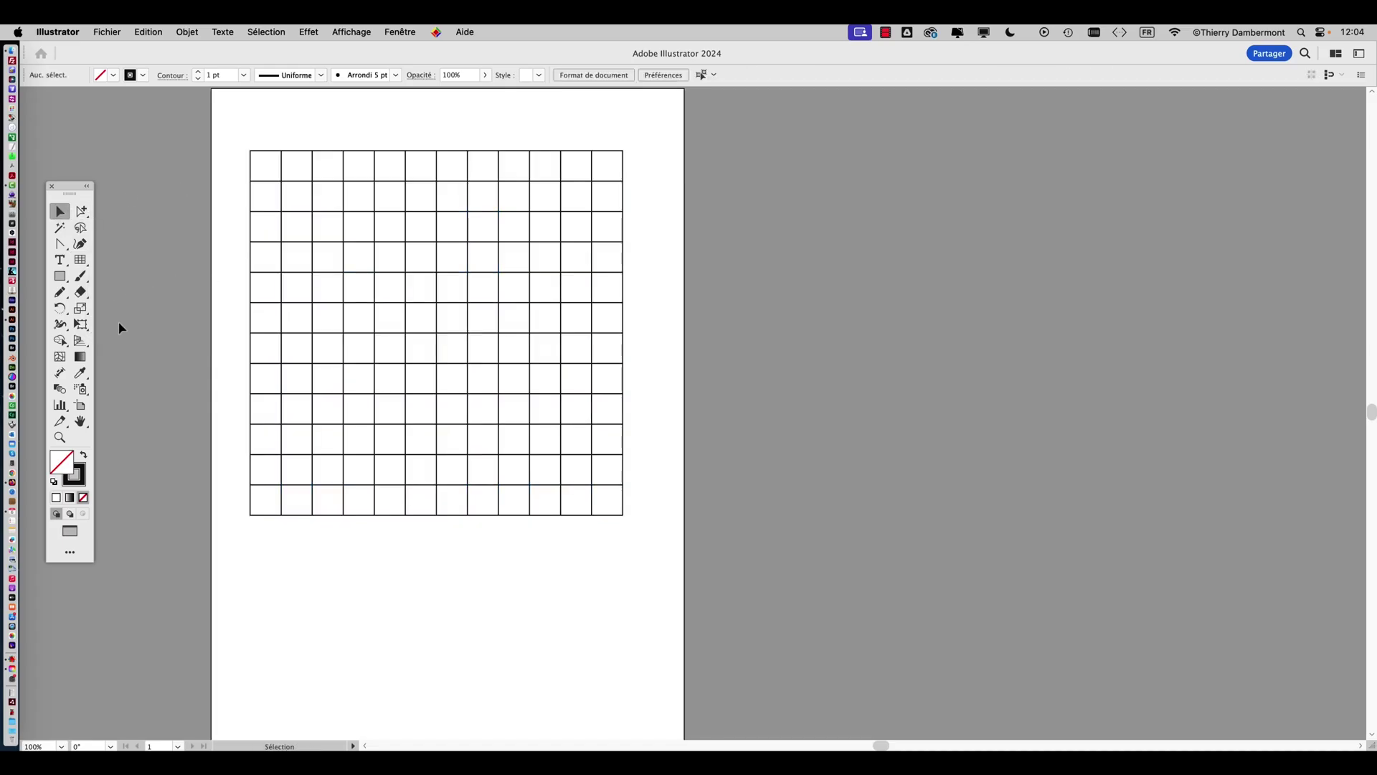
Extend the artboard to the right to a width of about 583 mm, keeping the grid at its left end
scroll(175, 325, down, 1)
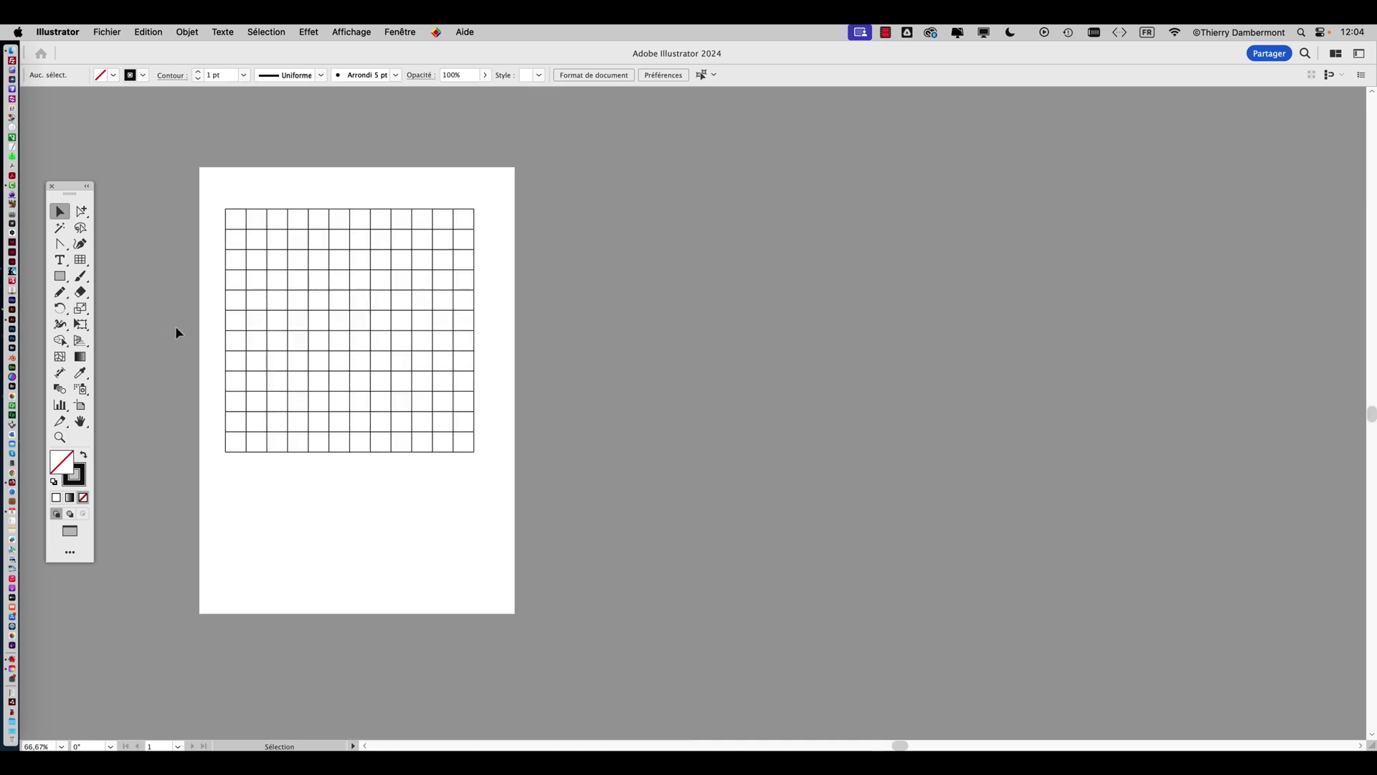
click(83, 407)
drag(516, 391, 1076, 391)
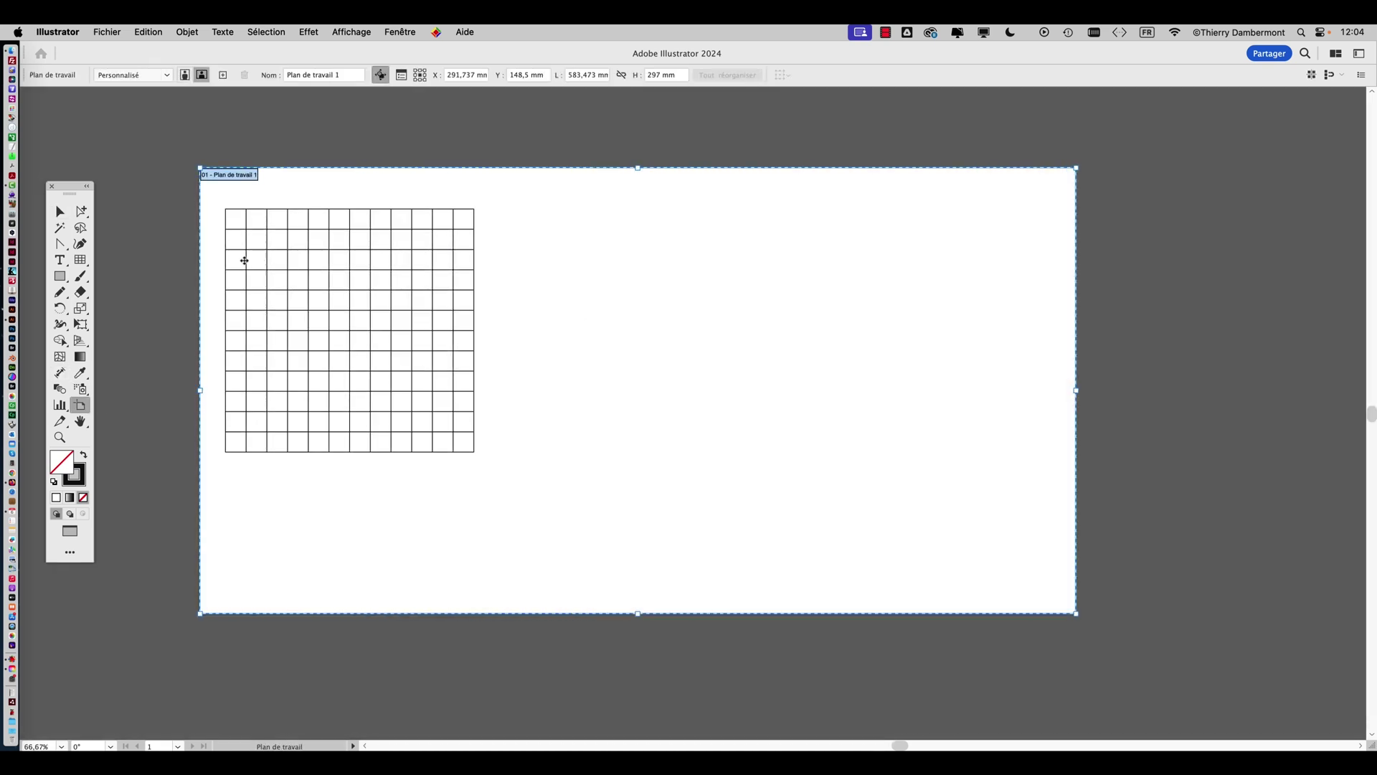
Draw a circular polar grid about 164 mm in diameter beside the rectangular grid, with seven concentric circles and 13 radial lines
click(83, 263)
click(133, 323)
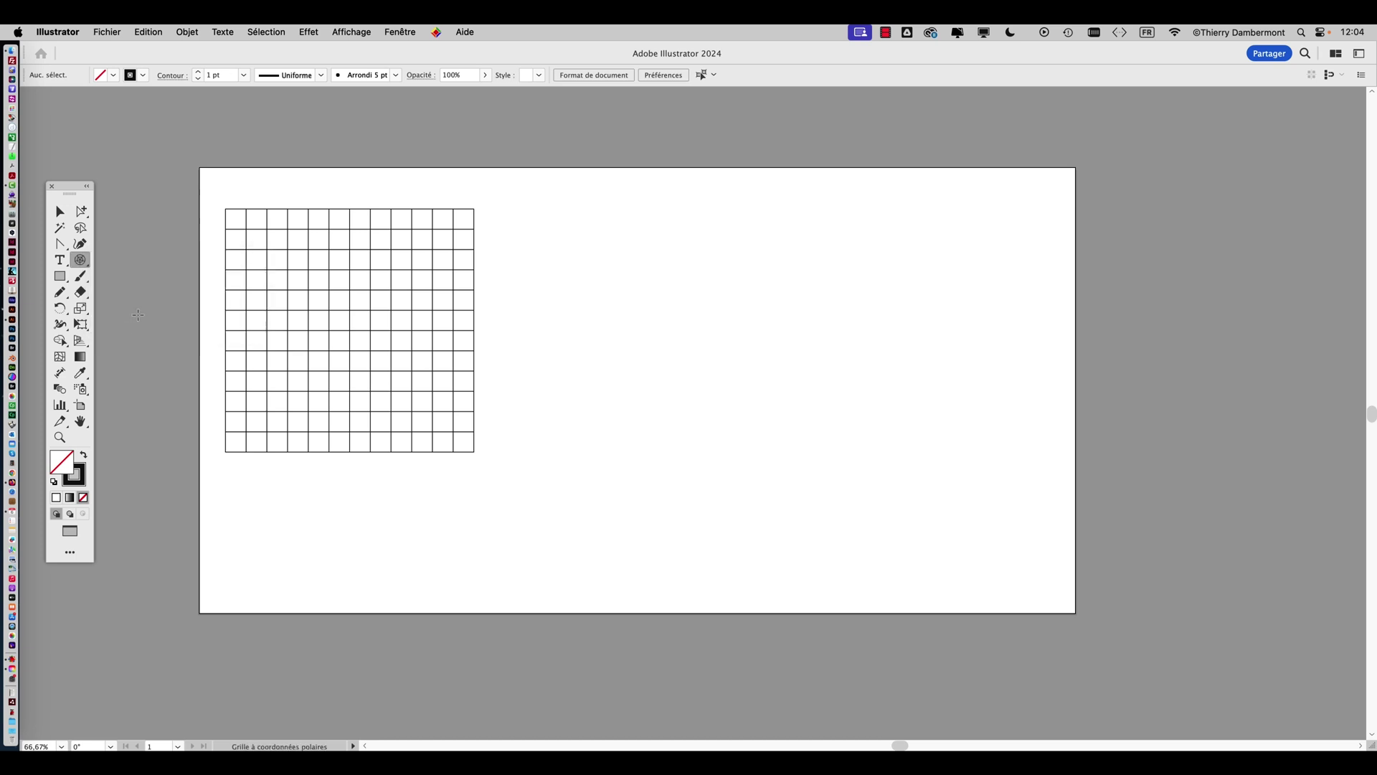
drag(716, 345, 941, 538)
key(Up)
key(Up)
key(Up)
key(Up)
key(Down)
key(Down)
key(Down)
key(Down)
key(Down)
key(Down)
key(Down)
key(Down)
key(Up)
key(Up)
key(Up)
key(Up)
key(Right)
key(Right)
key(Right)
key(Left)
key(Left)
key(Right)
key(Left)
key(Left)
key(Right)
key(Right)
key(Right)
key(Right)
key(Right)
key(Right)
key(Right)
key(Right)
key(Up)
key(Right)
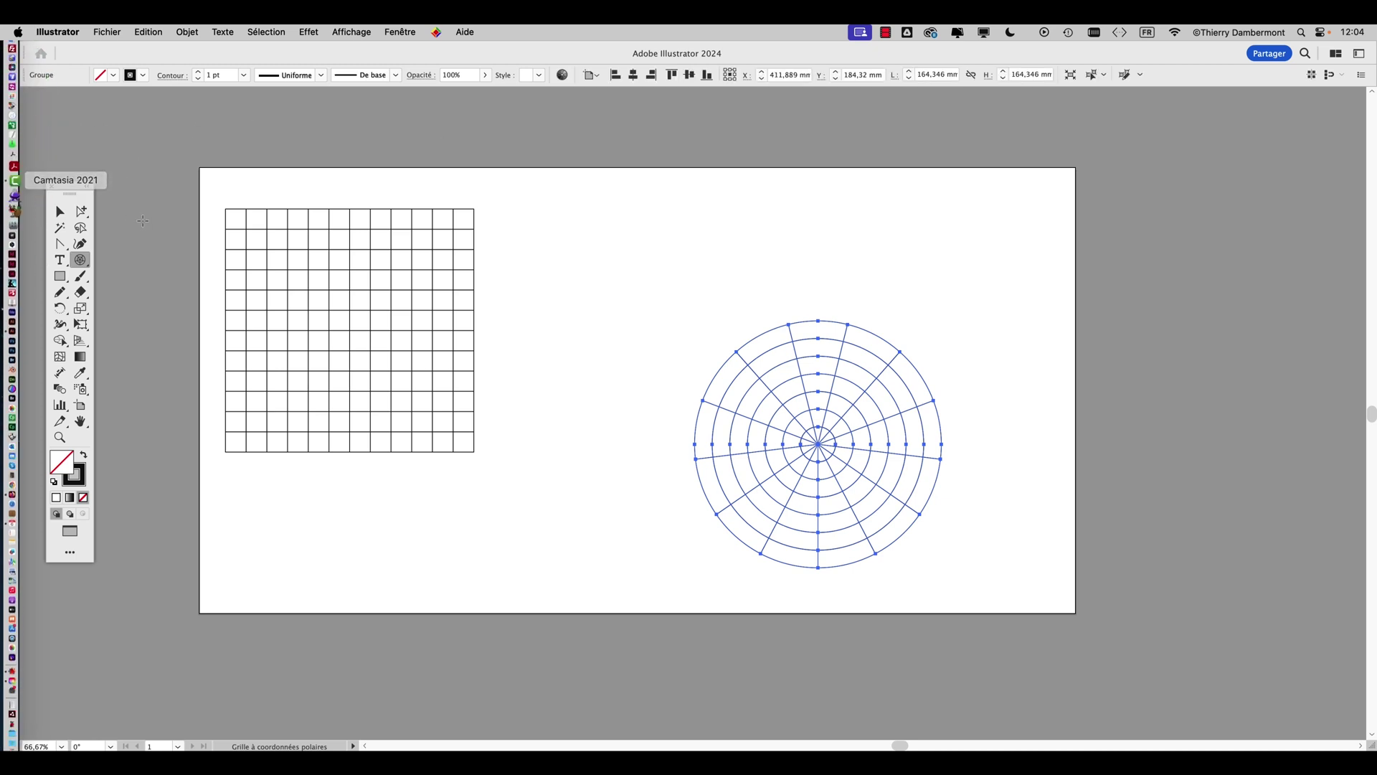
Move the polar grid up beside the rectangular grid, roughly level with it, and deselect it
click(61, 212)
drag(815, 447, 701, 343)
click(872, 297)
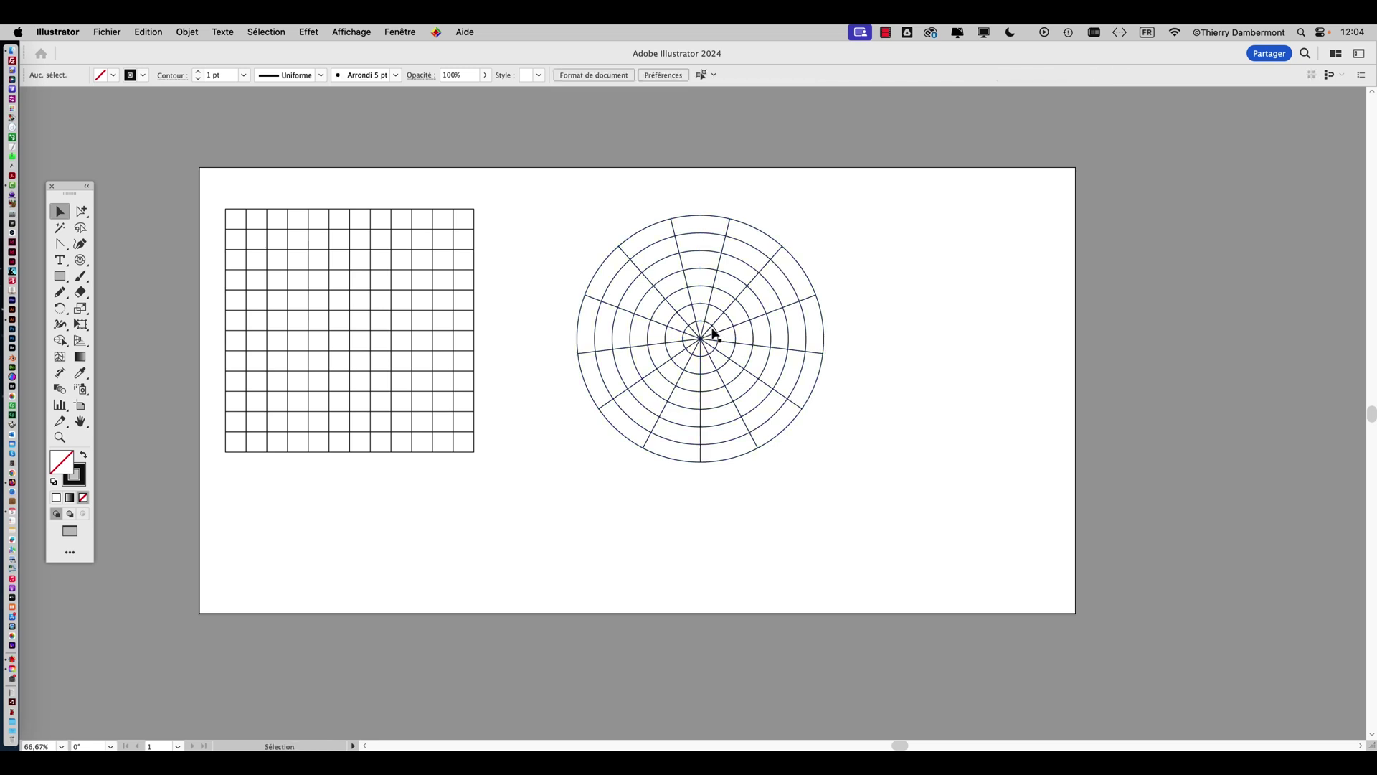
click(714, 336)
click(905, 298)
Save the document as the Illustrator file "Sans titre - 8.ai" in the shape builder course folder, keeping the Illustrator 2020 version options
click(117, 32)
click(170, 177)
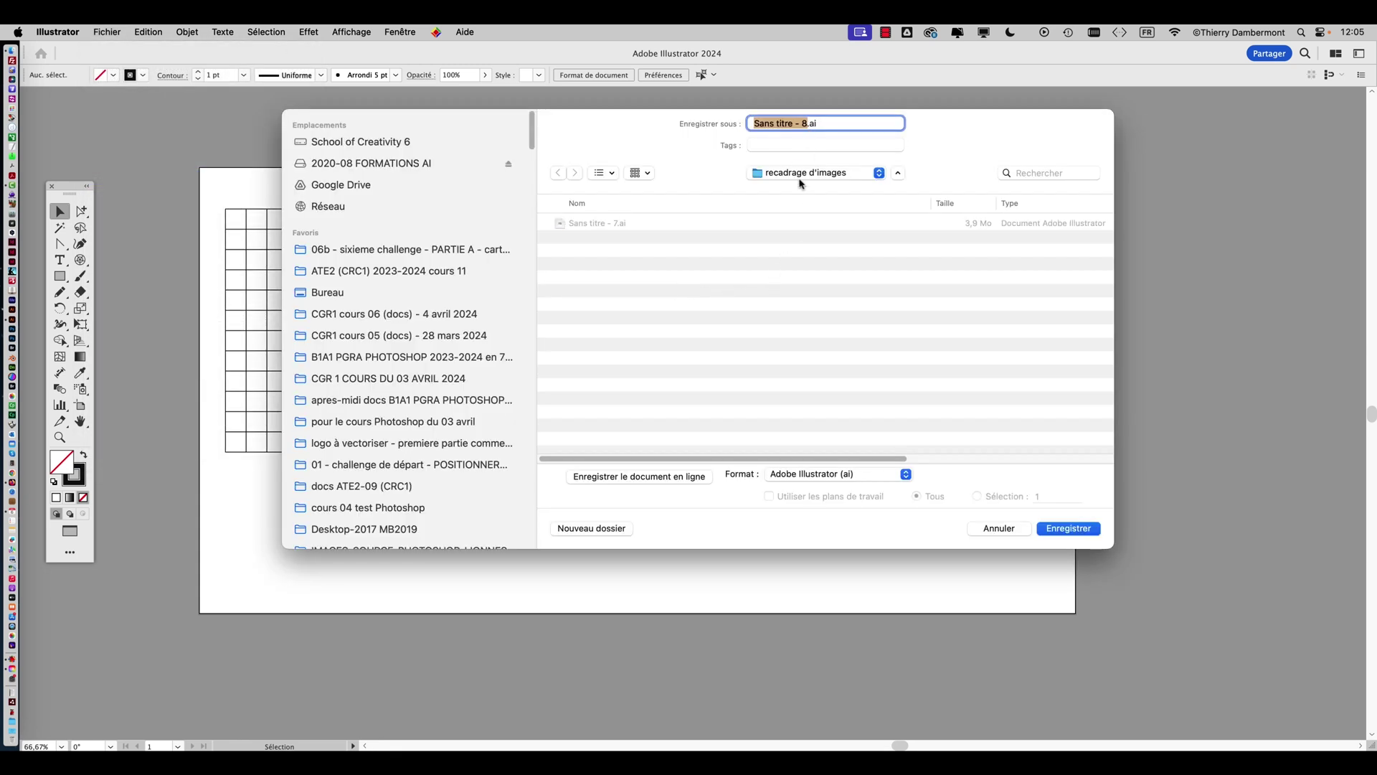
click(801, 176)
click(800, 191)
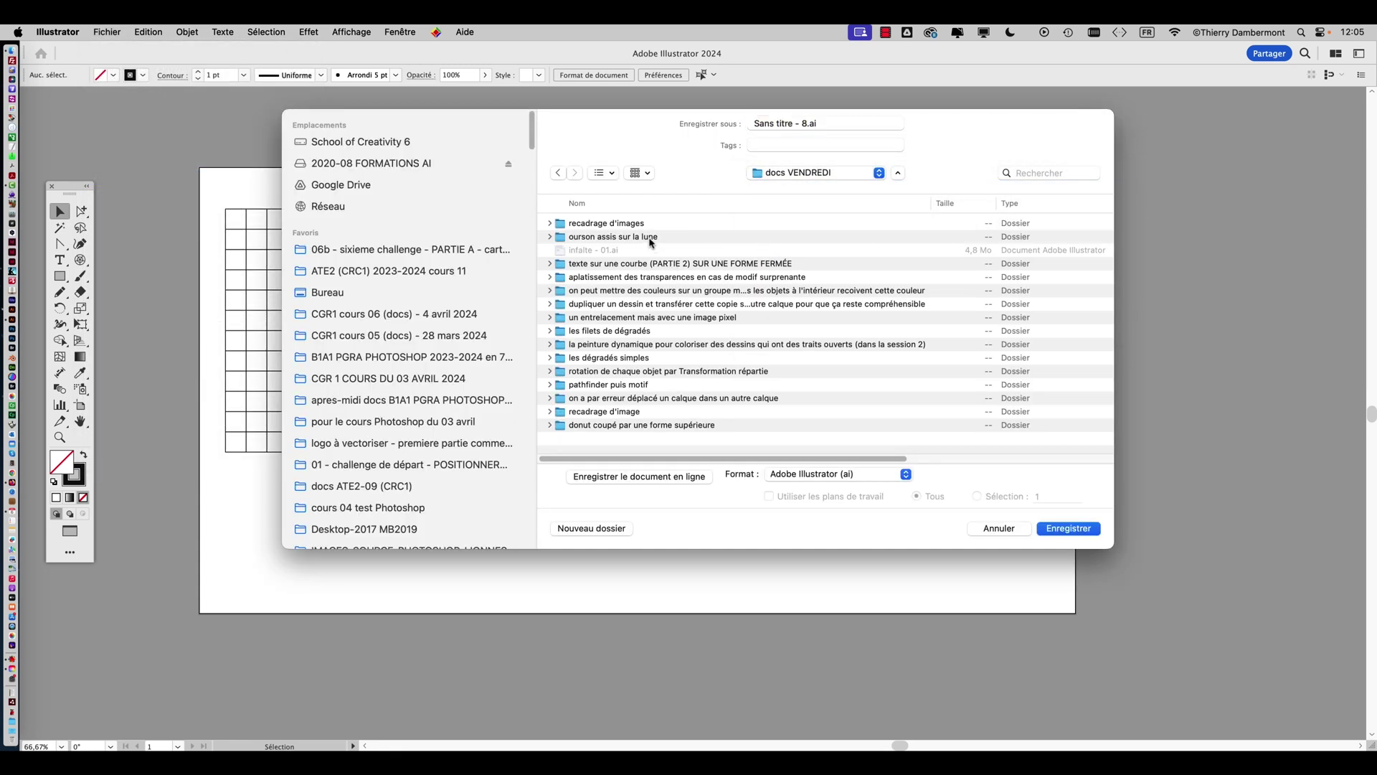
click(652, 238)
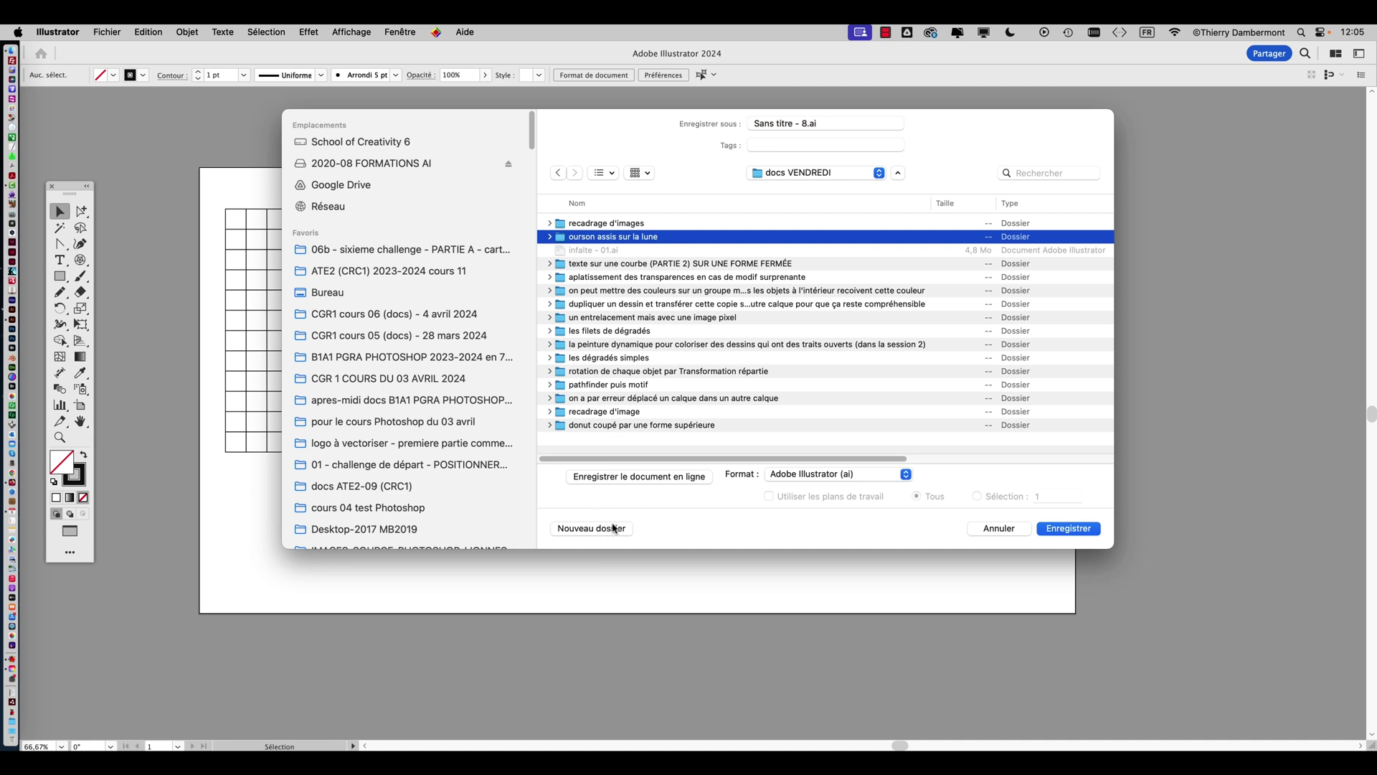
click(387, 270)
click(700, 325)
double_click(735, 321)
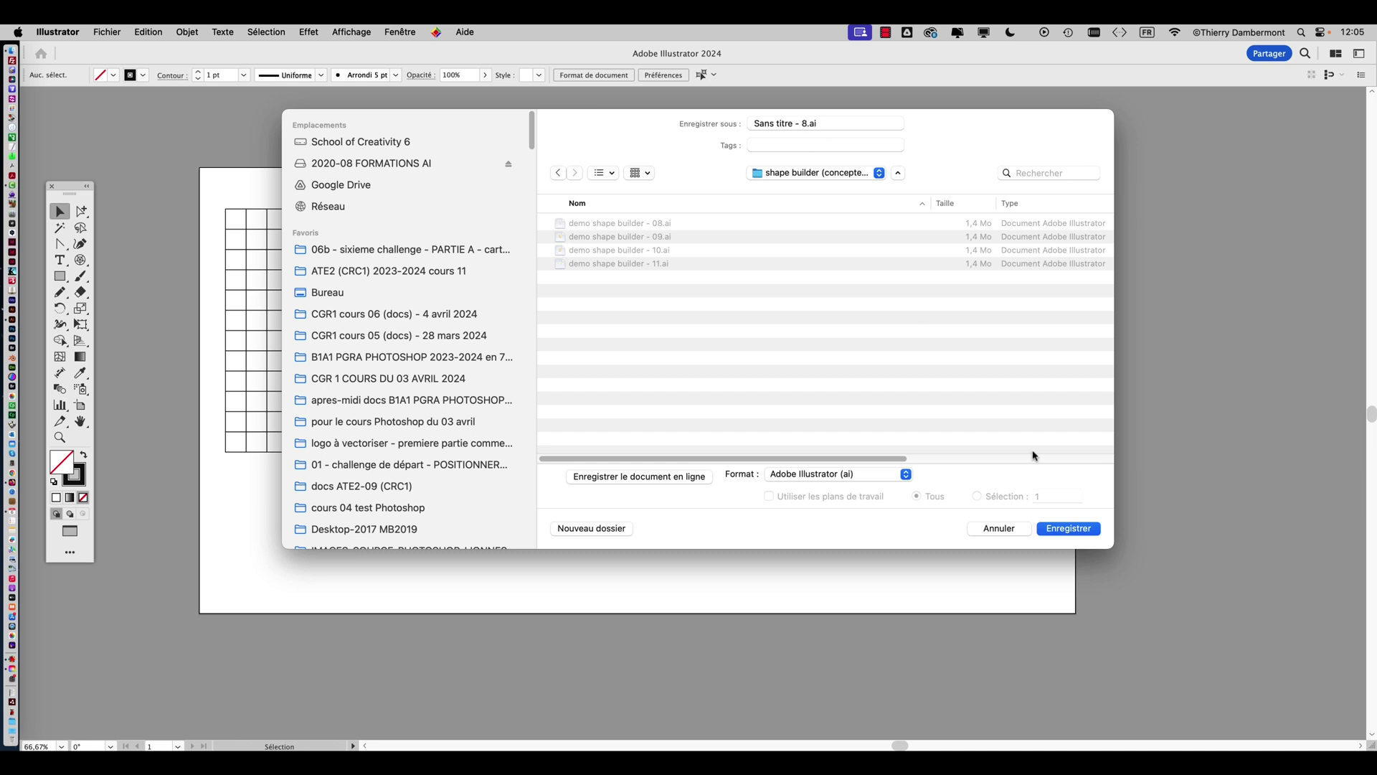
click(1081, 529)
click(1179, 583)
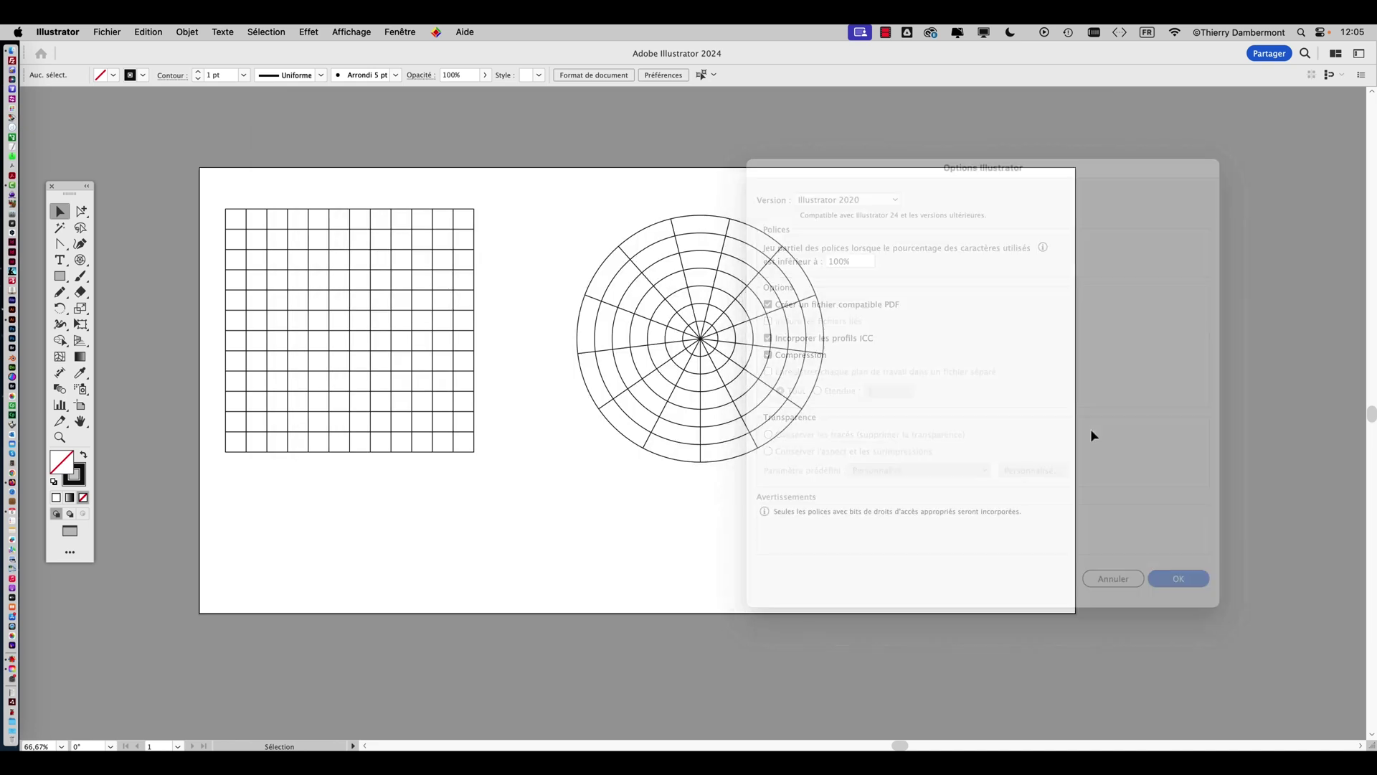
Extend the artboard downward by roughly half its height to make empty room below the two grids
scroll(753, 366, down, 2)
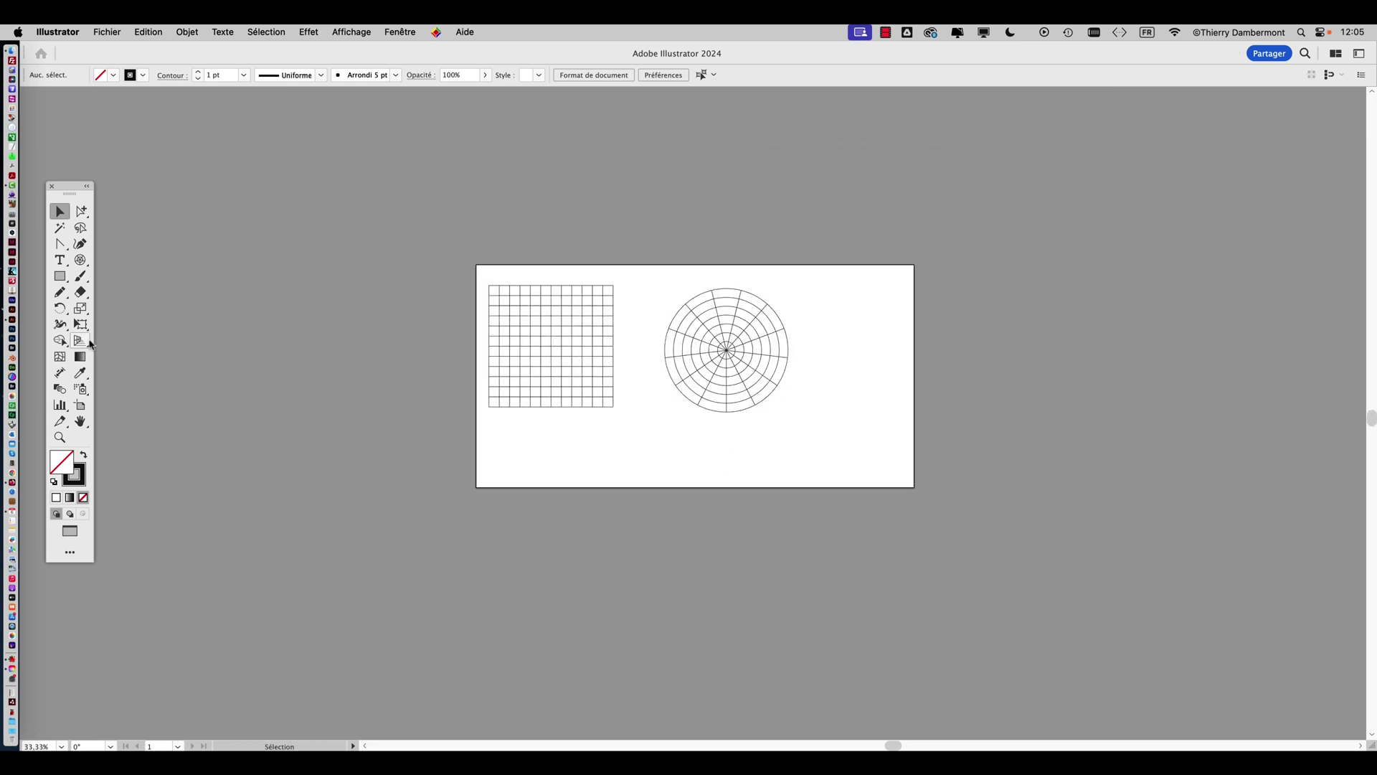
click(81, 406)
drag(695, 489, 695, 612)
click(60, 212)
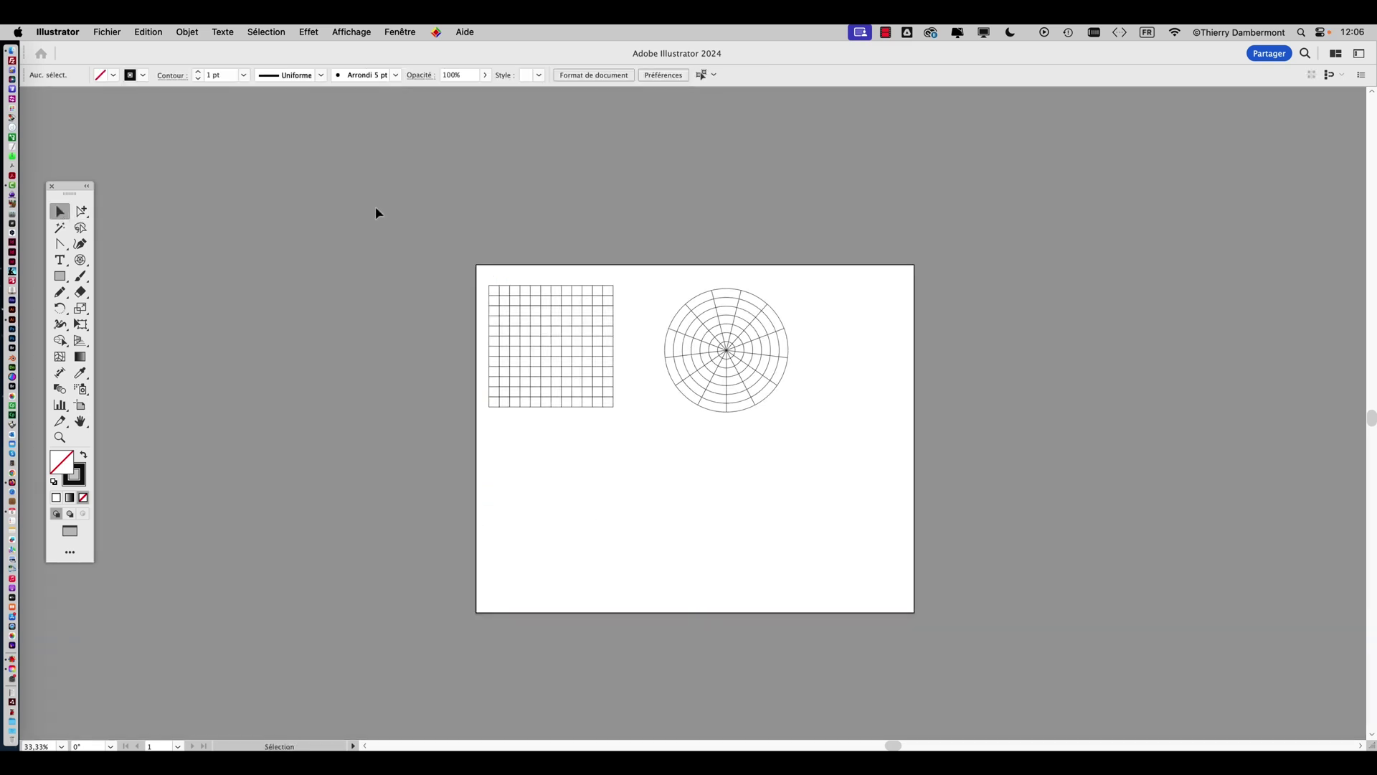
Duplicate the rectangular and polar grids together straight below the originals and deselect the copies
drag(520, 275, 784, 411)
shift+click(563, 285)
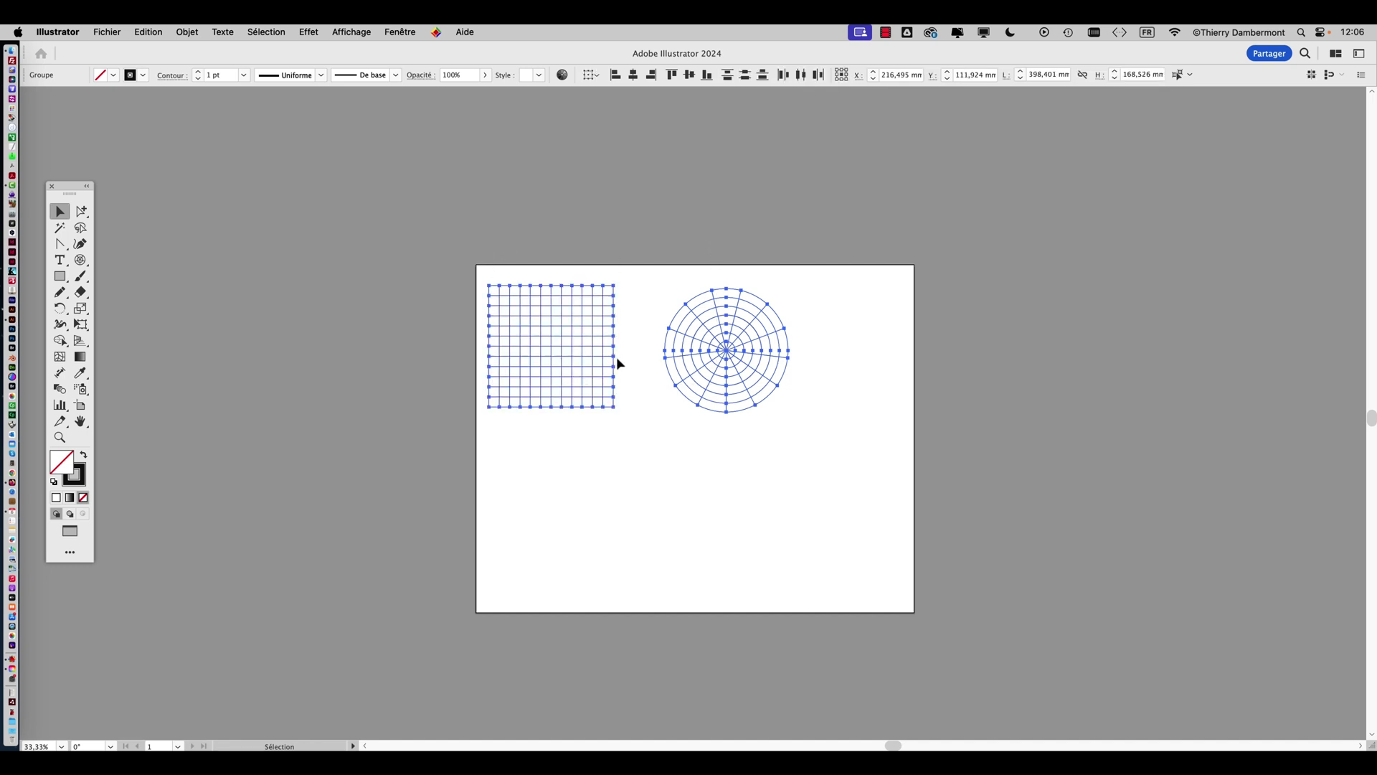
drag(614, 363, 780, 491)
click(601, 317)
scroll(655, 516, up, 3)
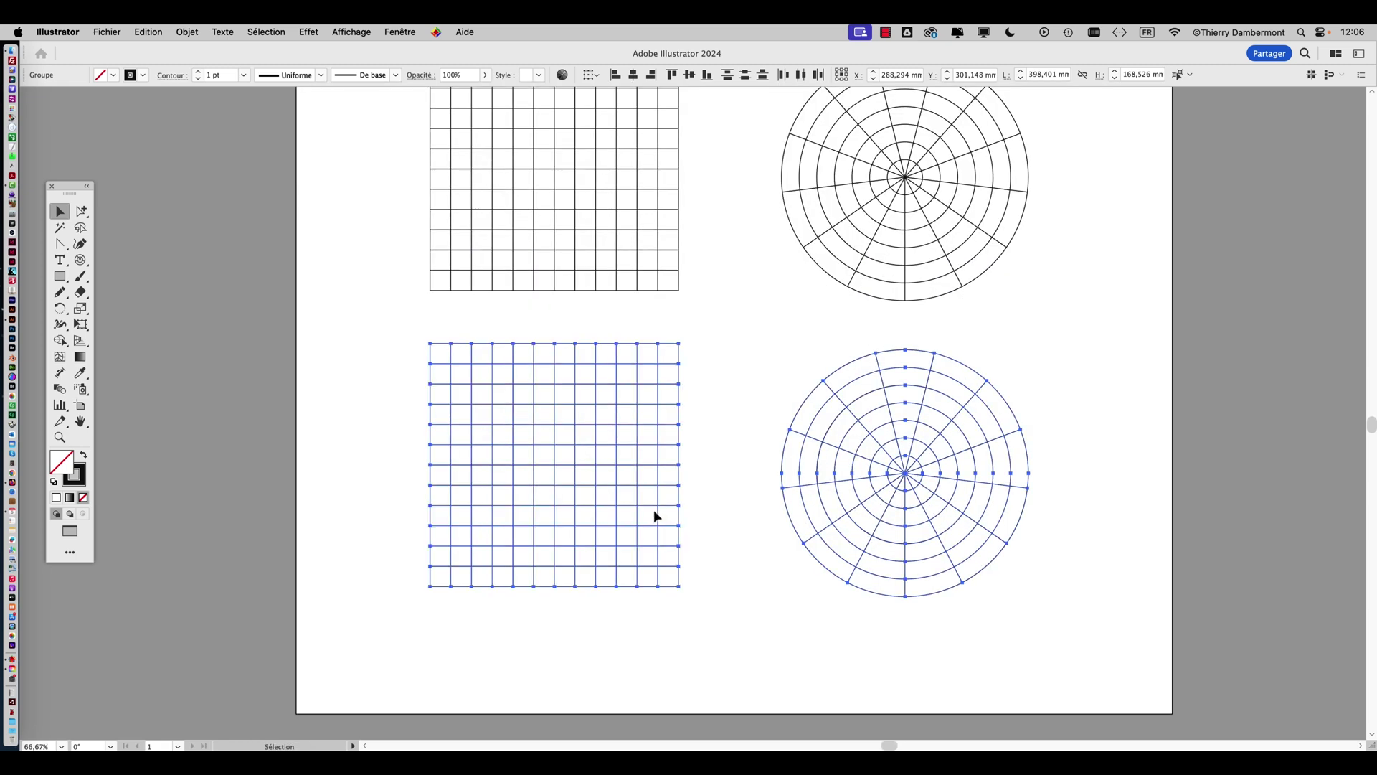
click(396, 451)
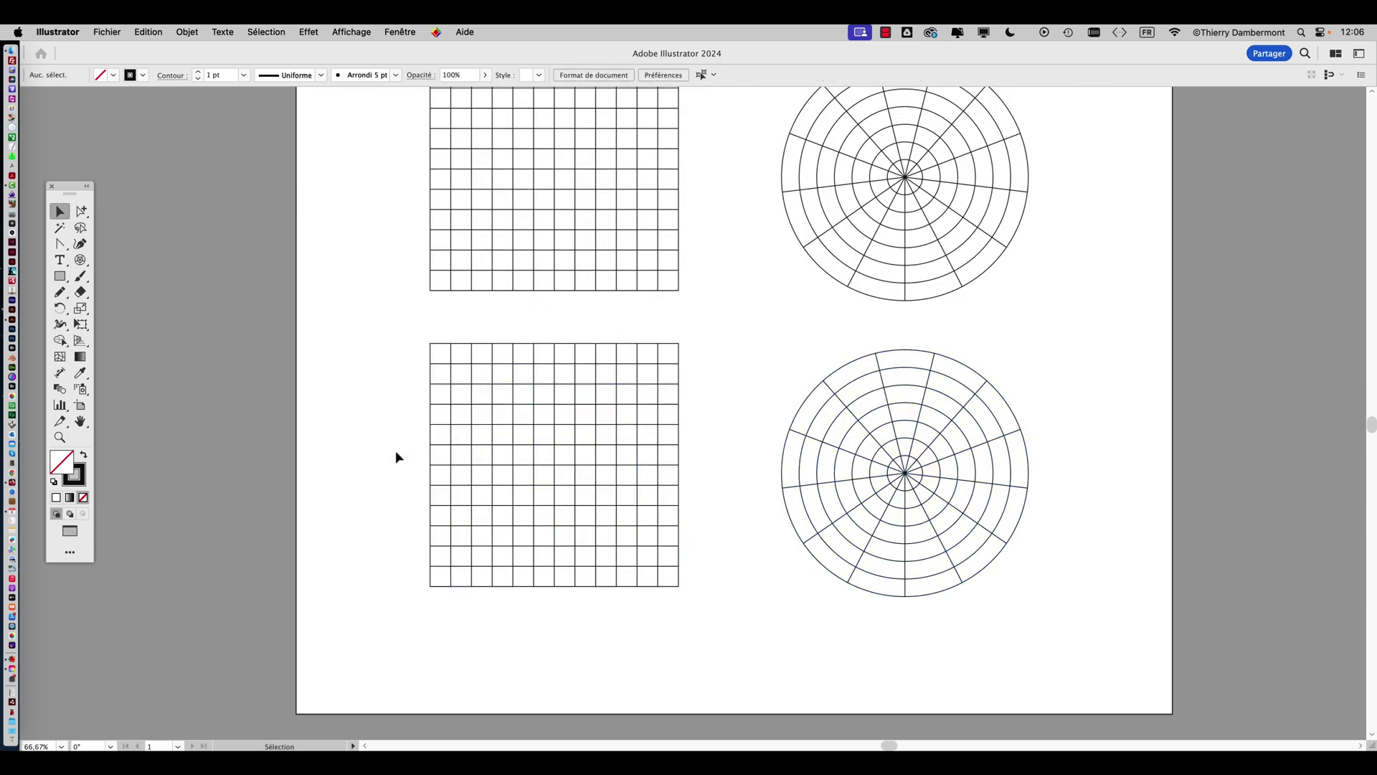
Sketch a triangle freehand with the Shaper tool in the blank margin beside the rectangular grids
click(61, 343)
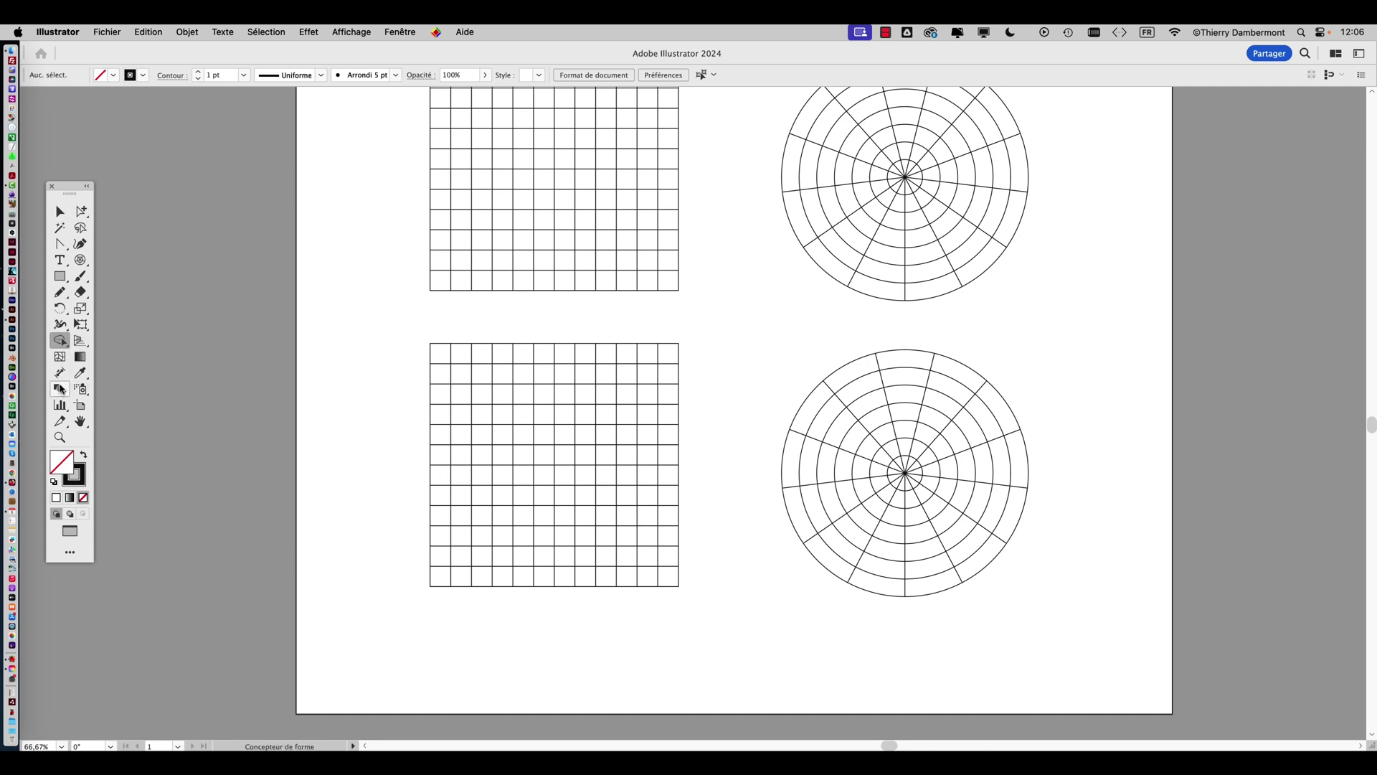
click(60, 342)
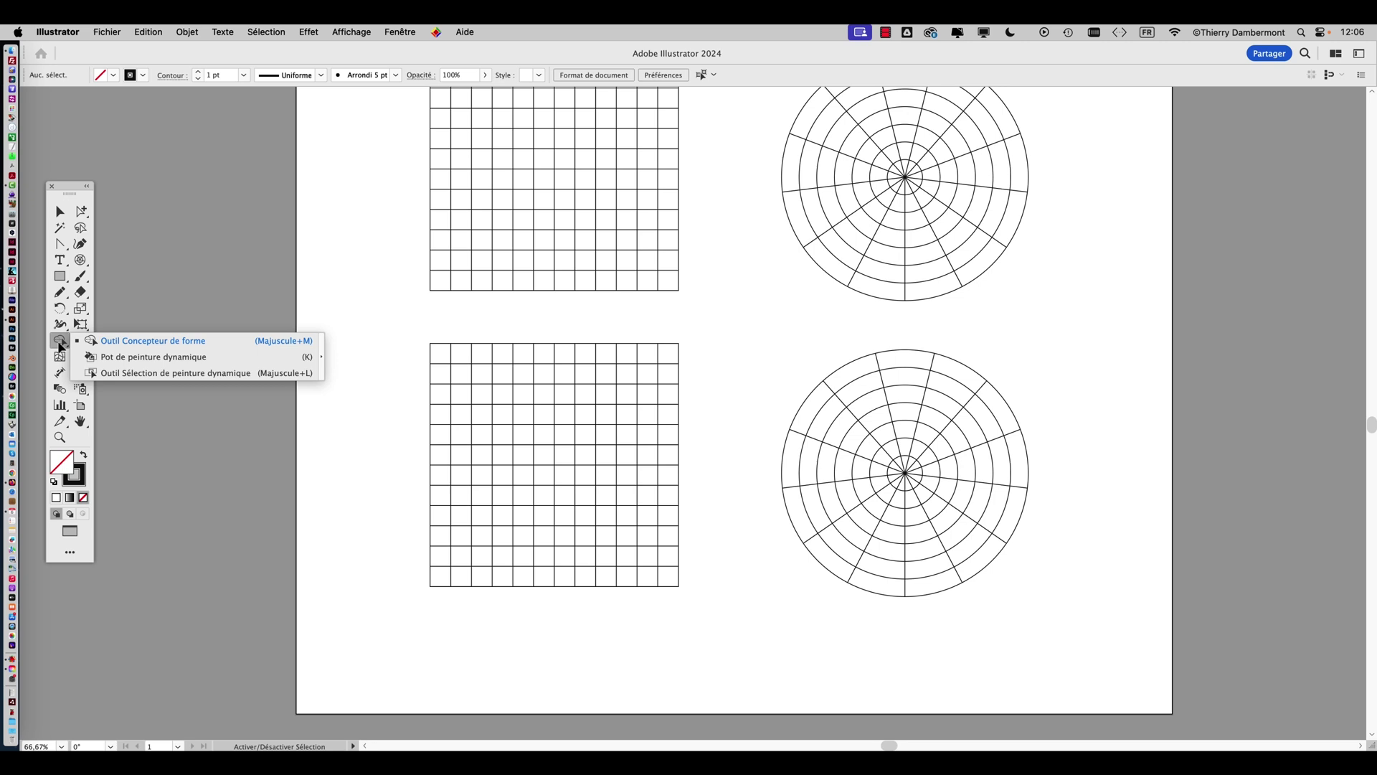
key(n)
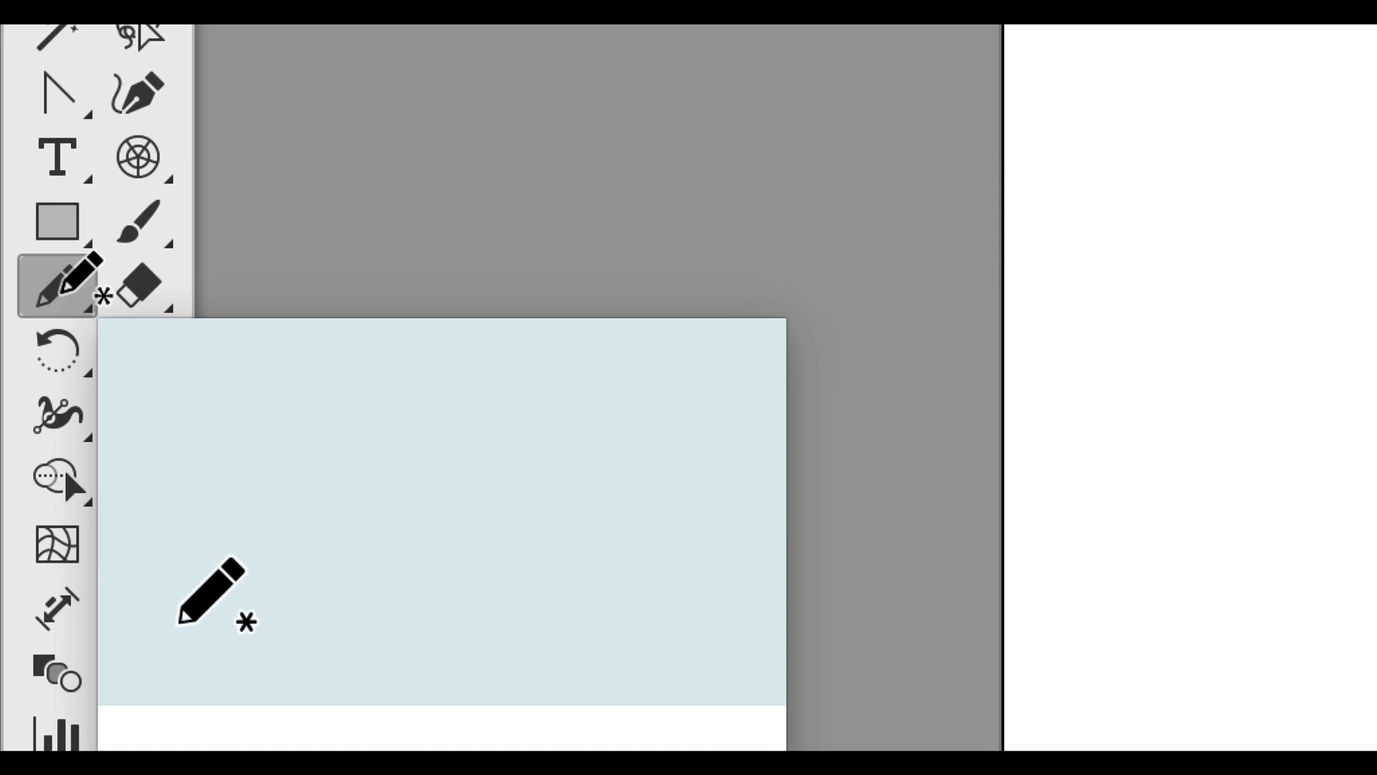
click(62, 295)
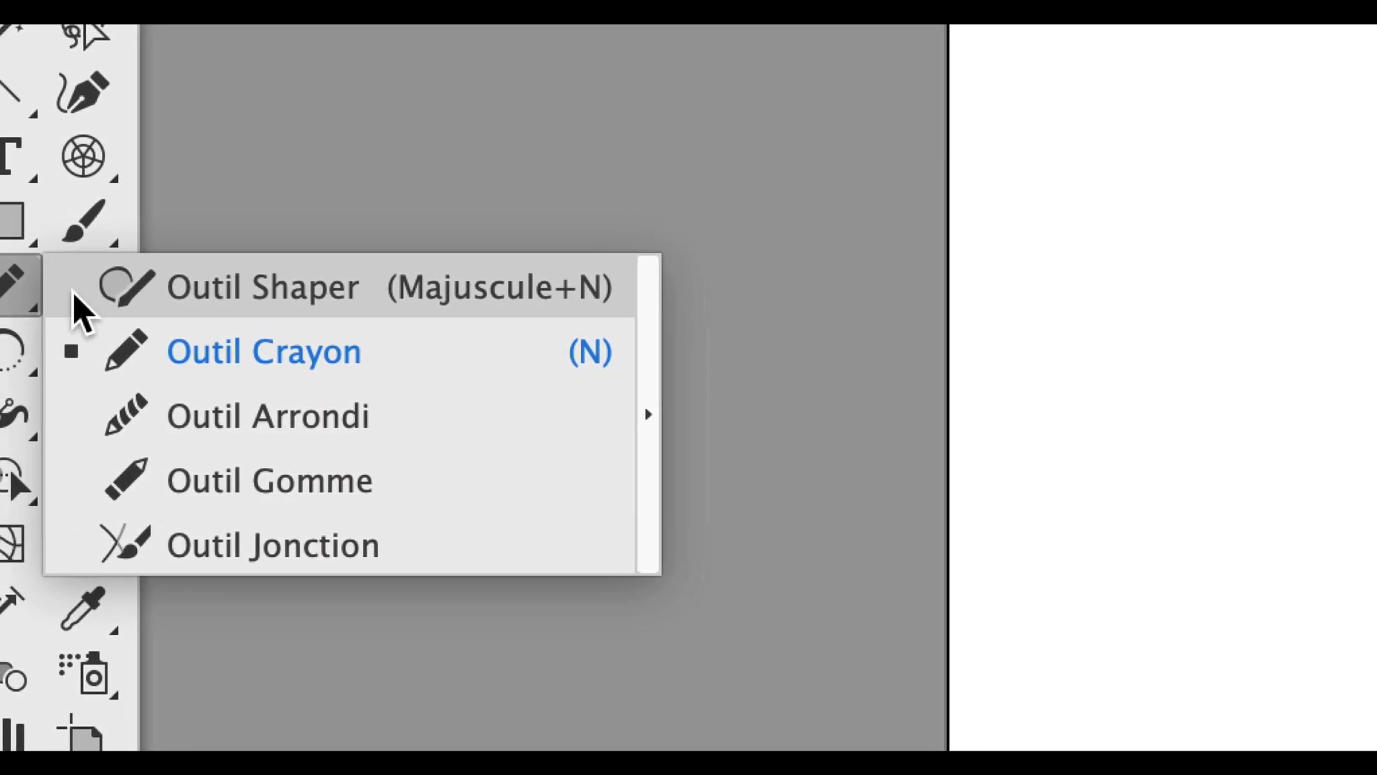
click(82, 290)
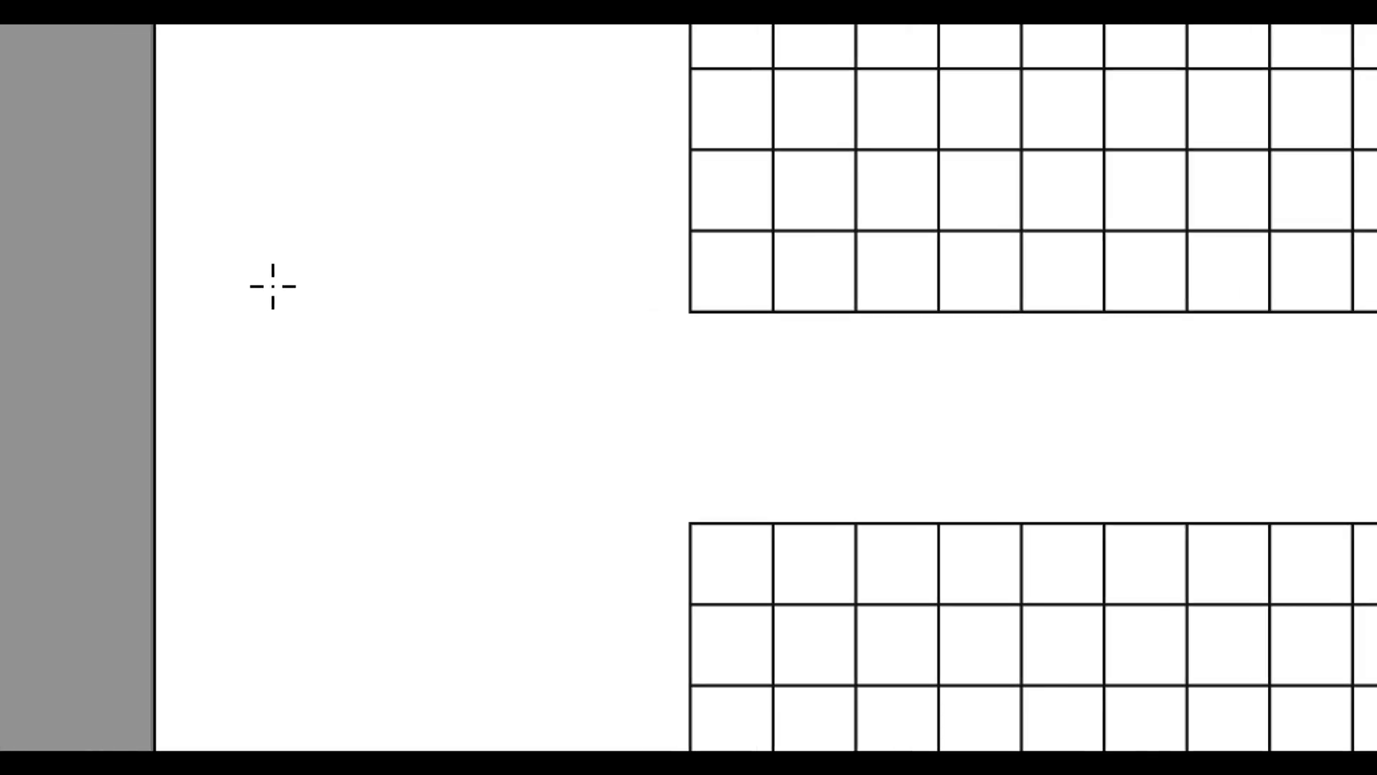
mouse_move(547, 244)
mouse_down()
mouse_move(645, 83)
mouse_move(689, 120)
mouse_move(796, 296)
mouse_up()
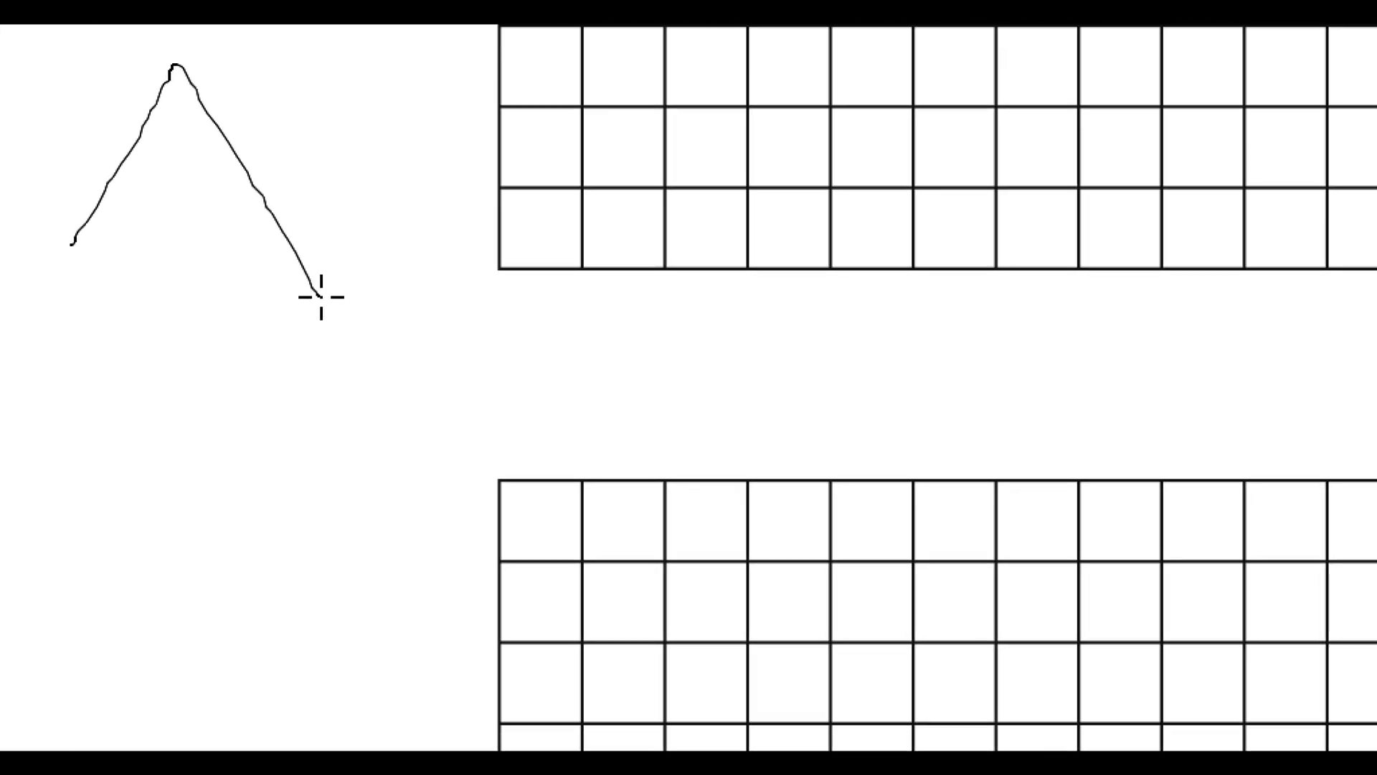
drag(321, 296, 267, 289)
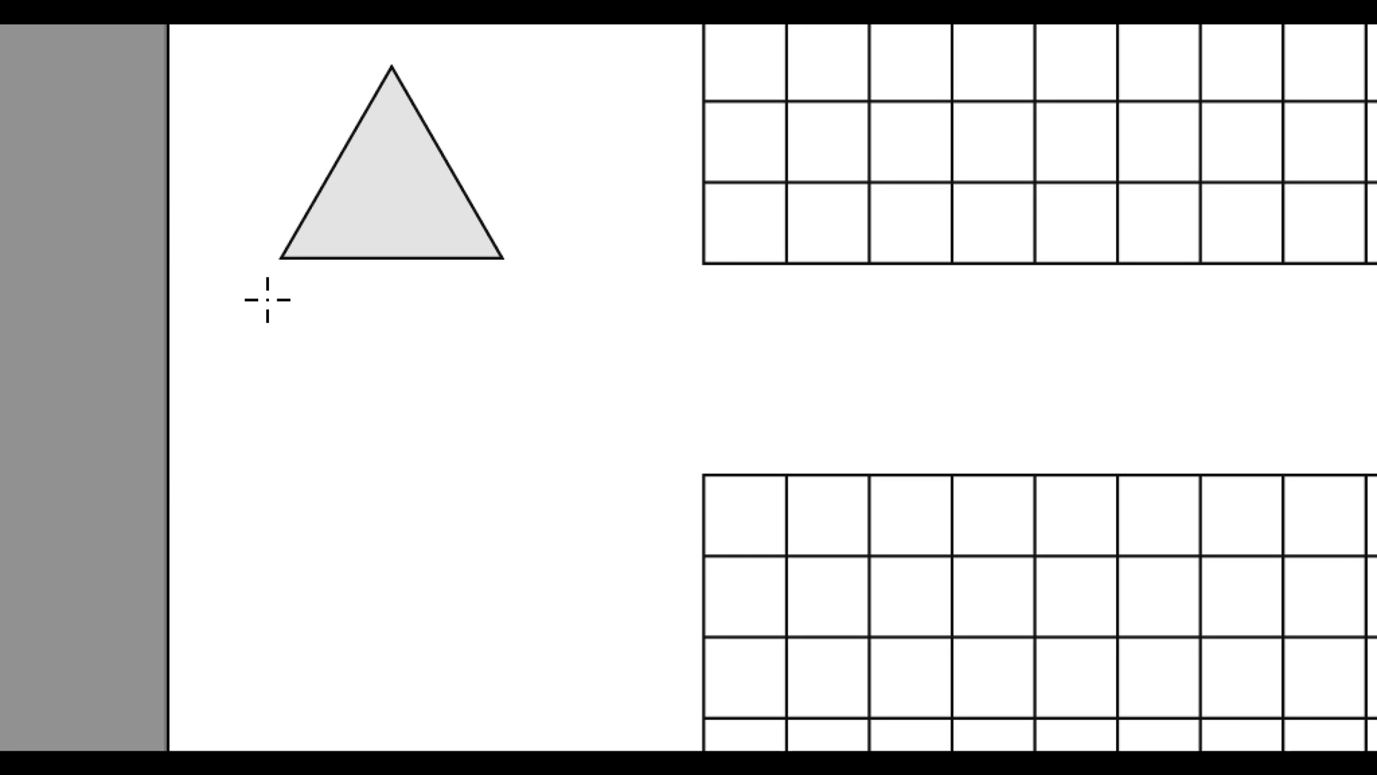
Sketch an ellipse, a circle and a square in a column beneath the triangle with the Shaper tool
drag(424, 322, 292, 446)
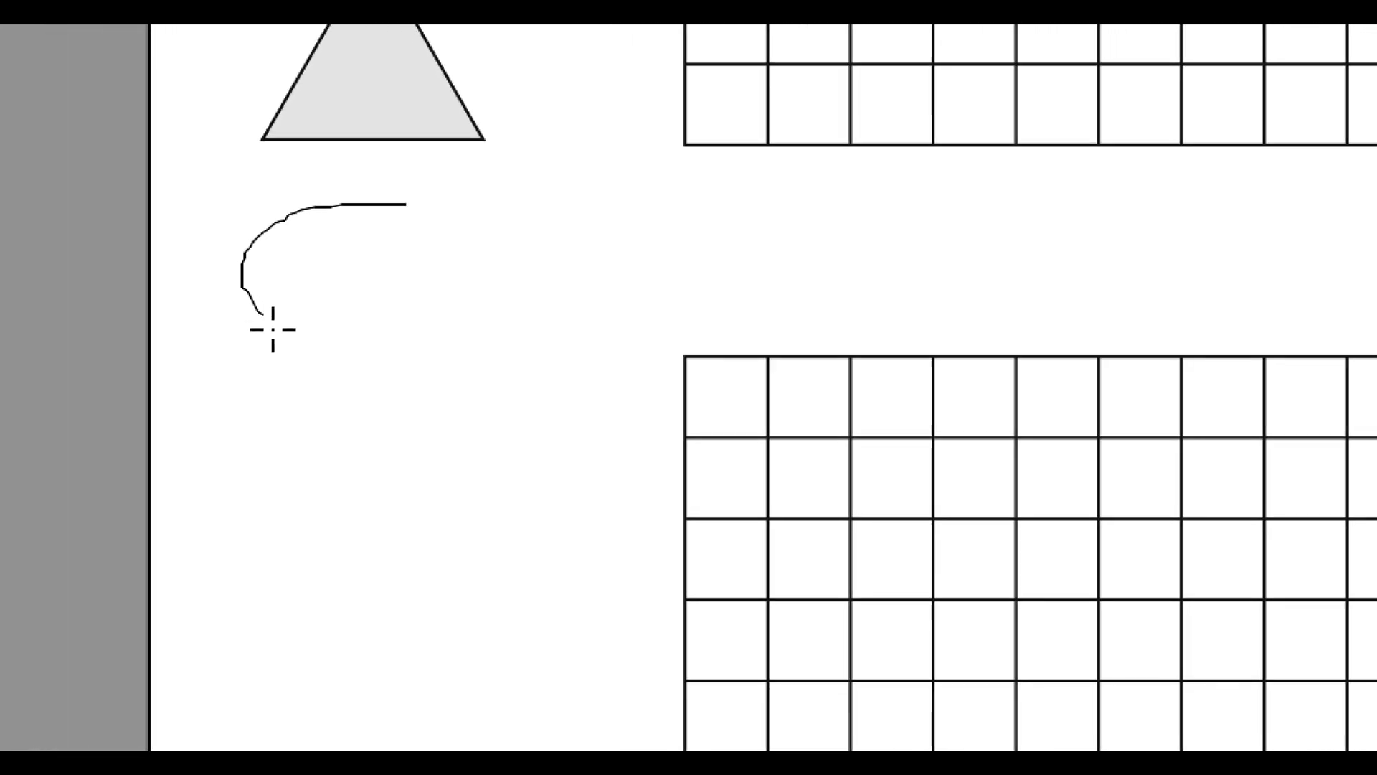
mouse_move(273, 329)
mouse_down()
mouse_move(310, 323)
mouse_move(308, 305)
mouse_move(271, 359)
mouse_move(278, 378)
mouse_move(302, 381)
mouse_move(311, 363)
mouse_move(298, 338)
mouse_up()
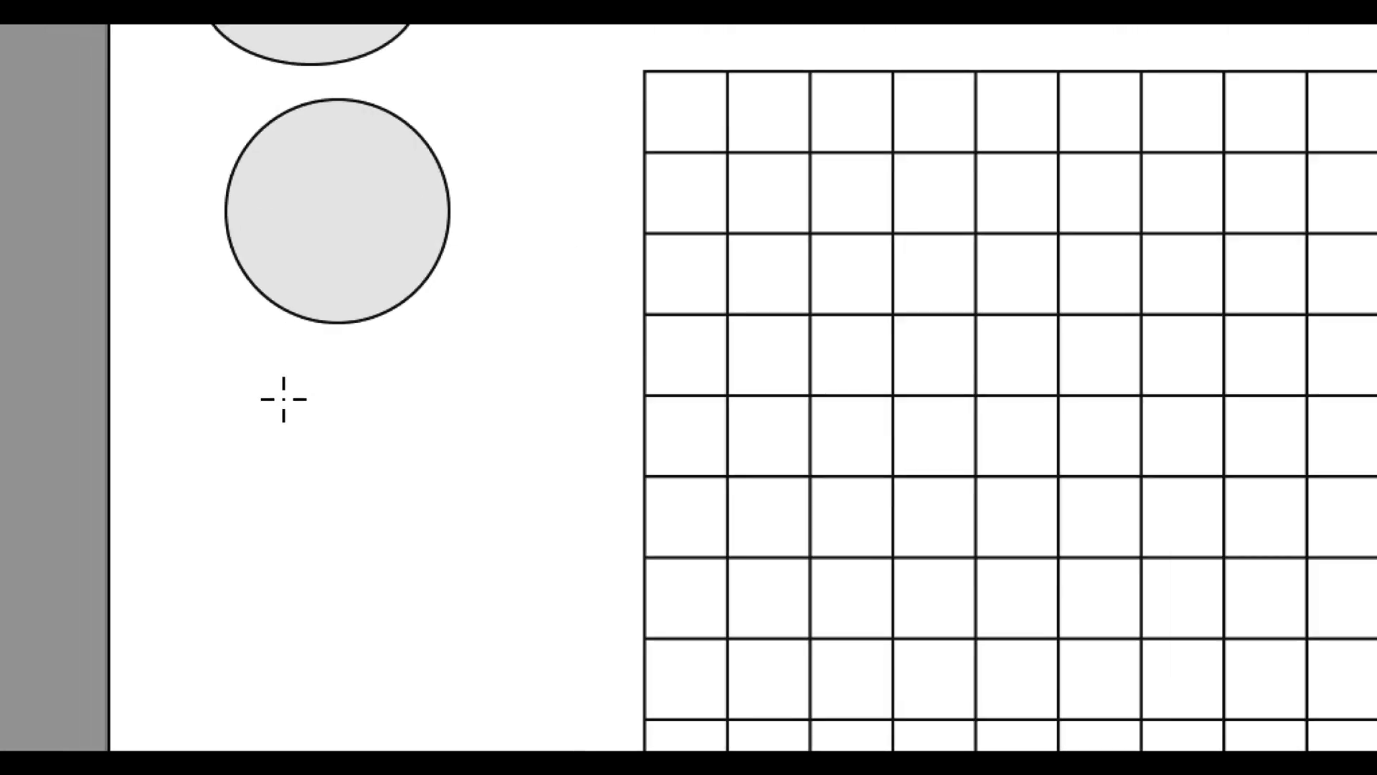
mouse_move(255, 426)
mouse_down()
mouse_move(257, 563)
mouse_move(378, 649)
mouse_move(536, 581)
mouse_move(512, 420)
mouse_up()
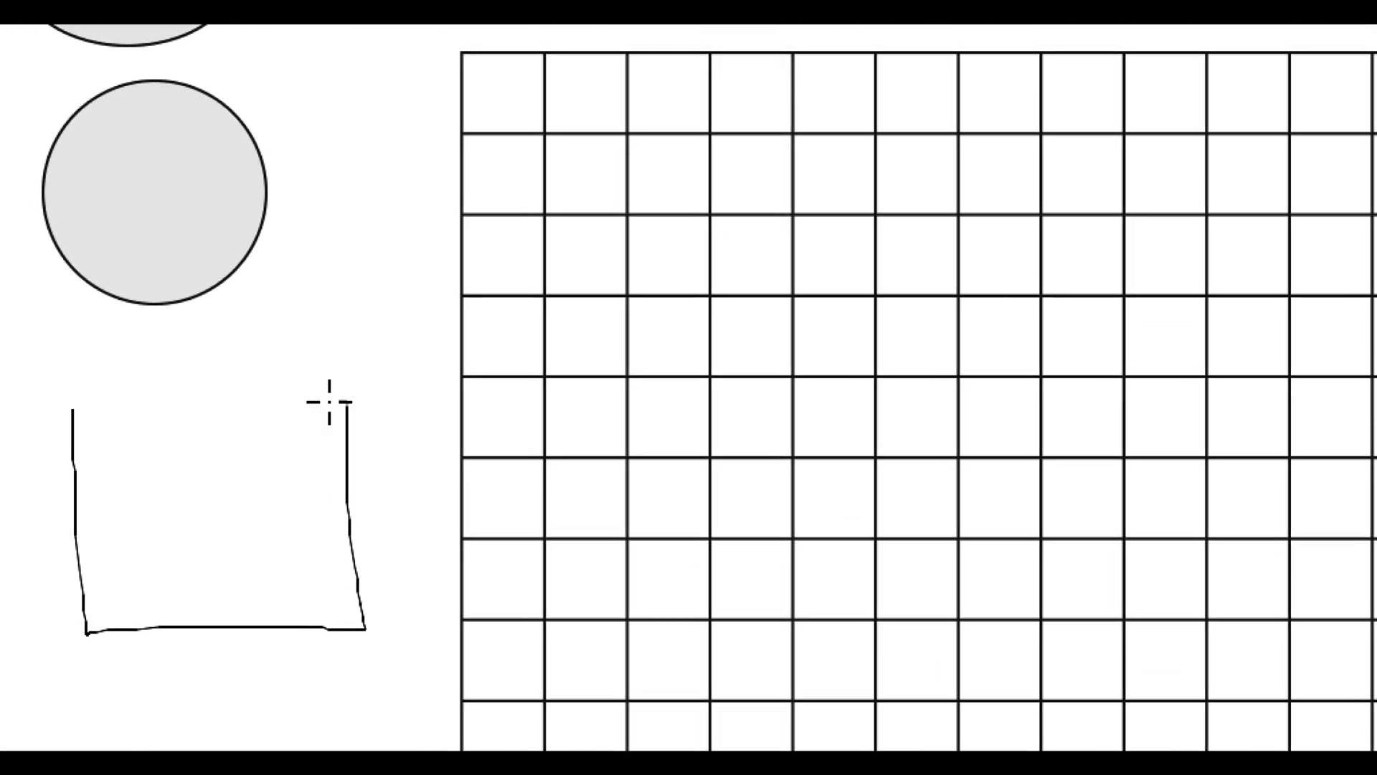
drag(330, 402, 130, 403)
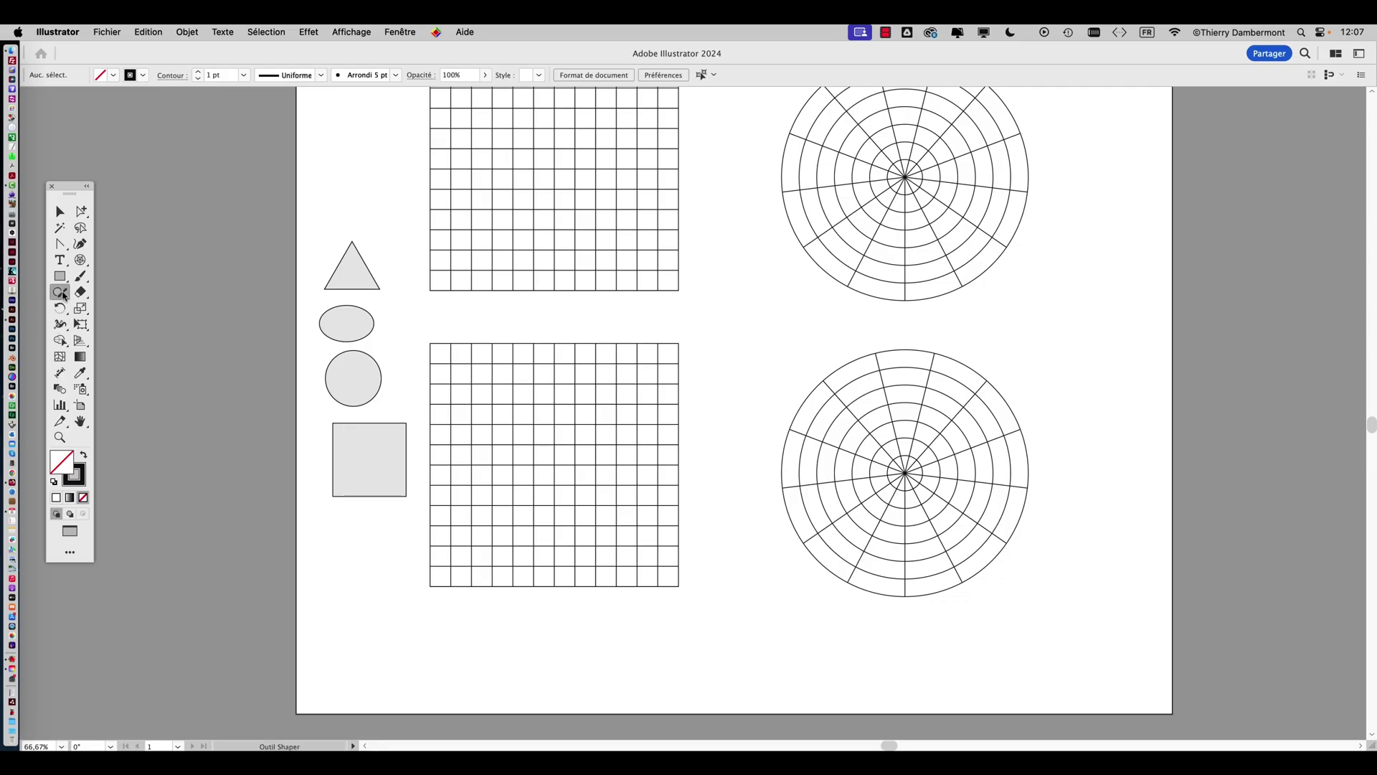
click(63, 295)
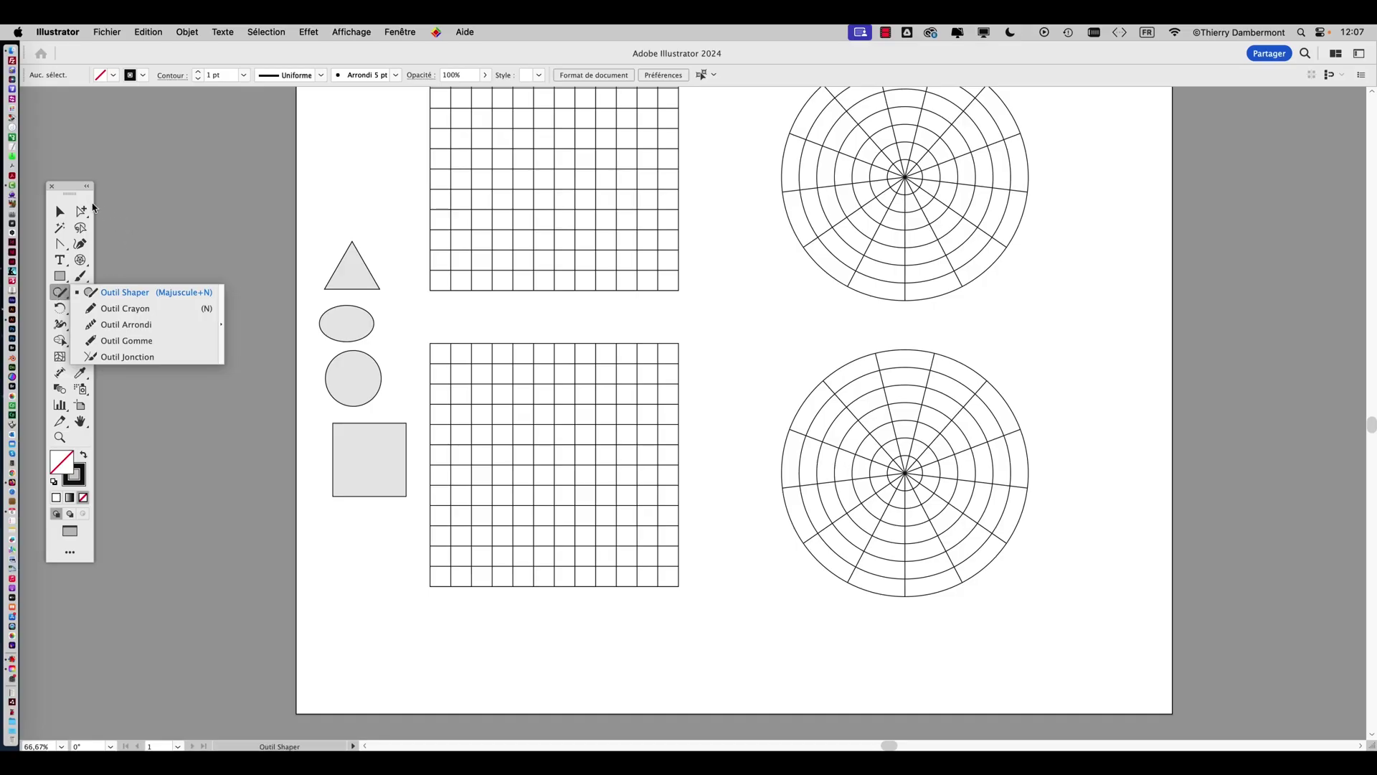
Move the triangle, ellipse, circle and square together off the left side of the artboard and deselect them
click(64, 211)
drag(361, 468, 175, 324)
click(307, 391)
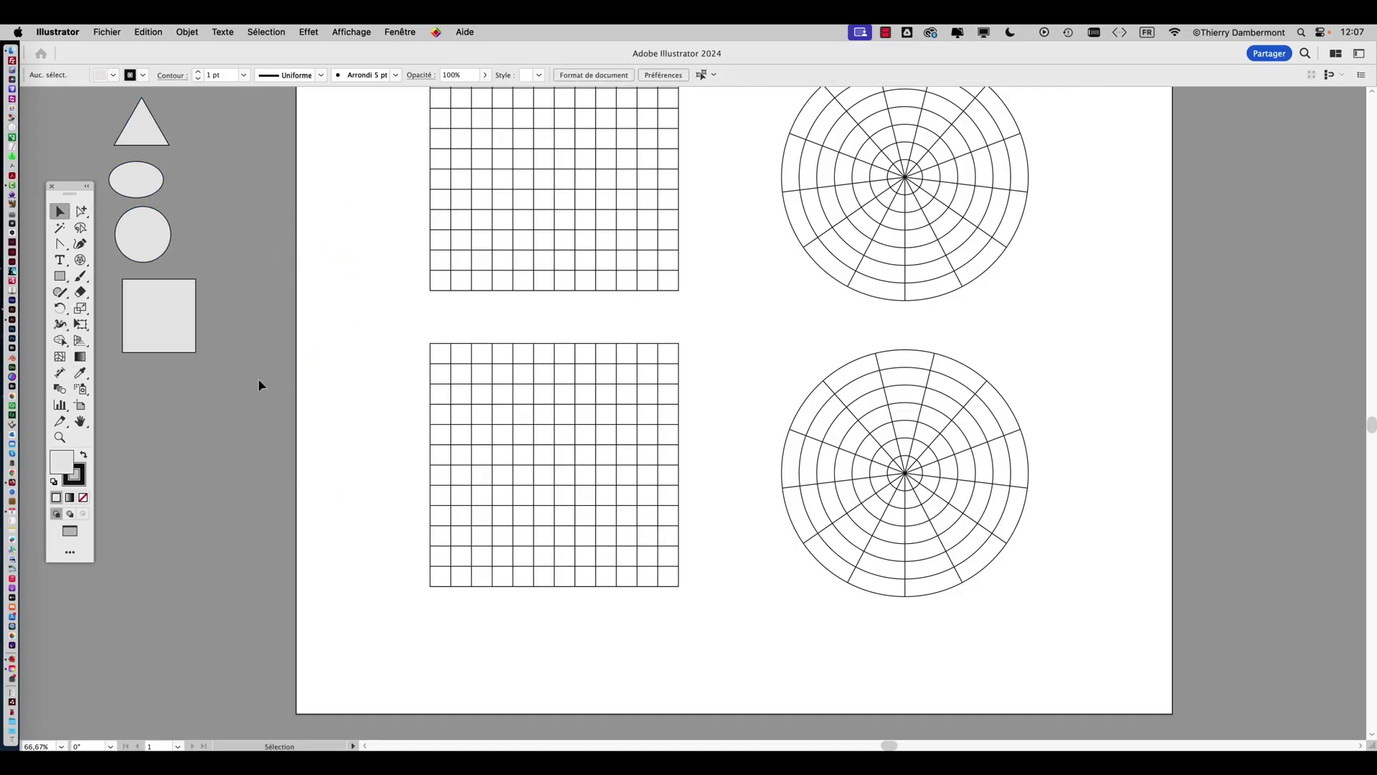
Merge cells of the lower rectangular grid into a stepped horizontal bar with the Shape Builder tool
click(56, 343)
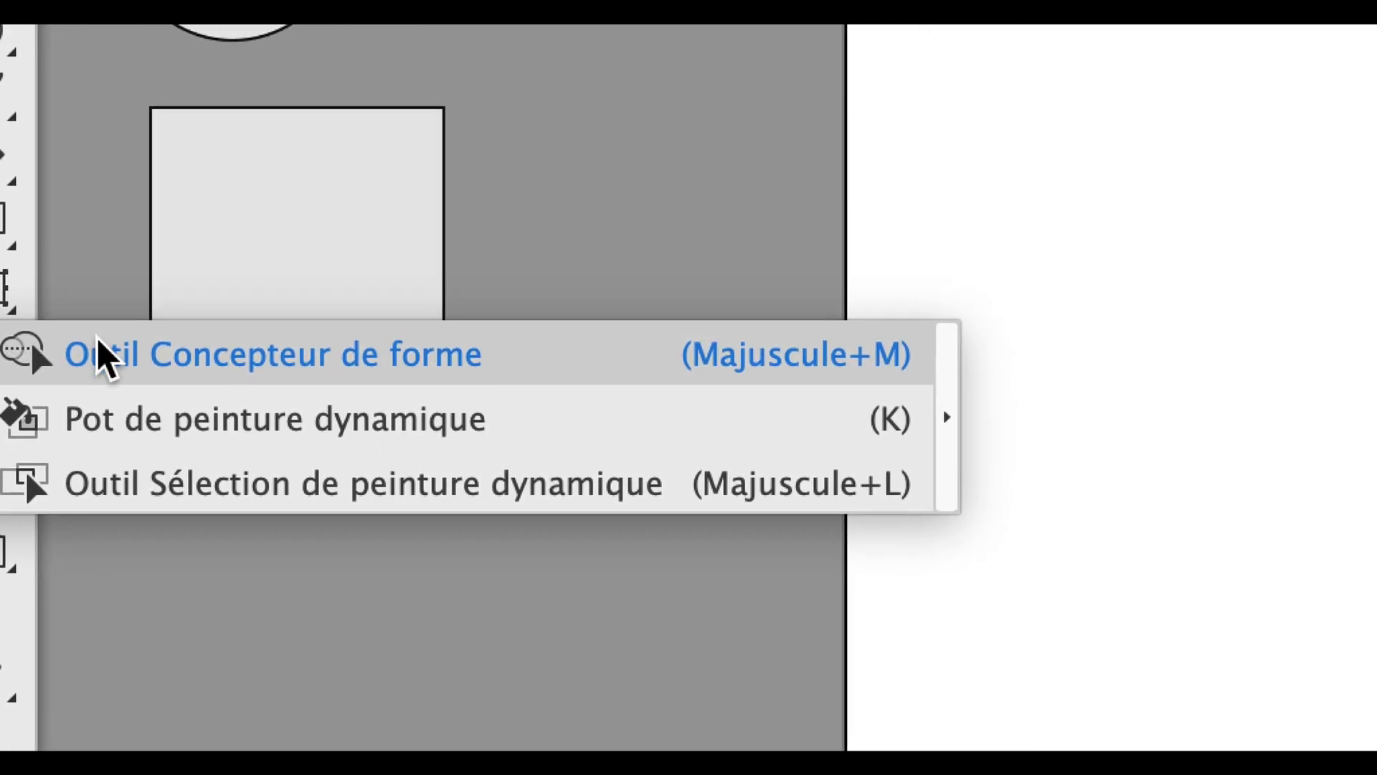
click(255, 338)
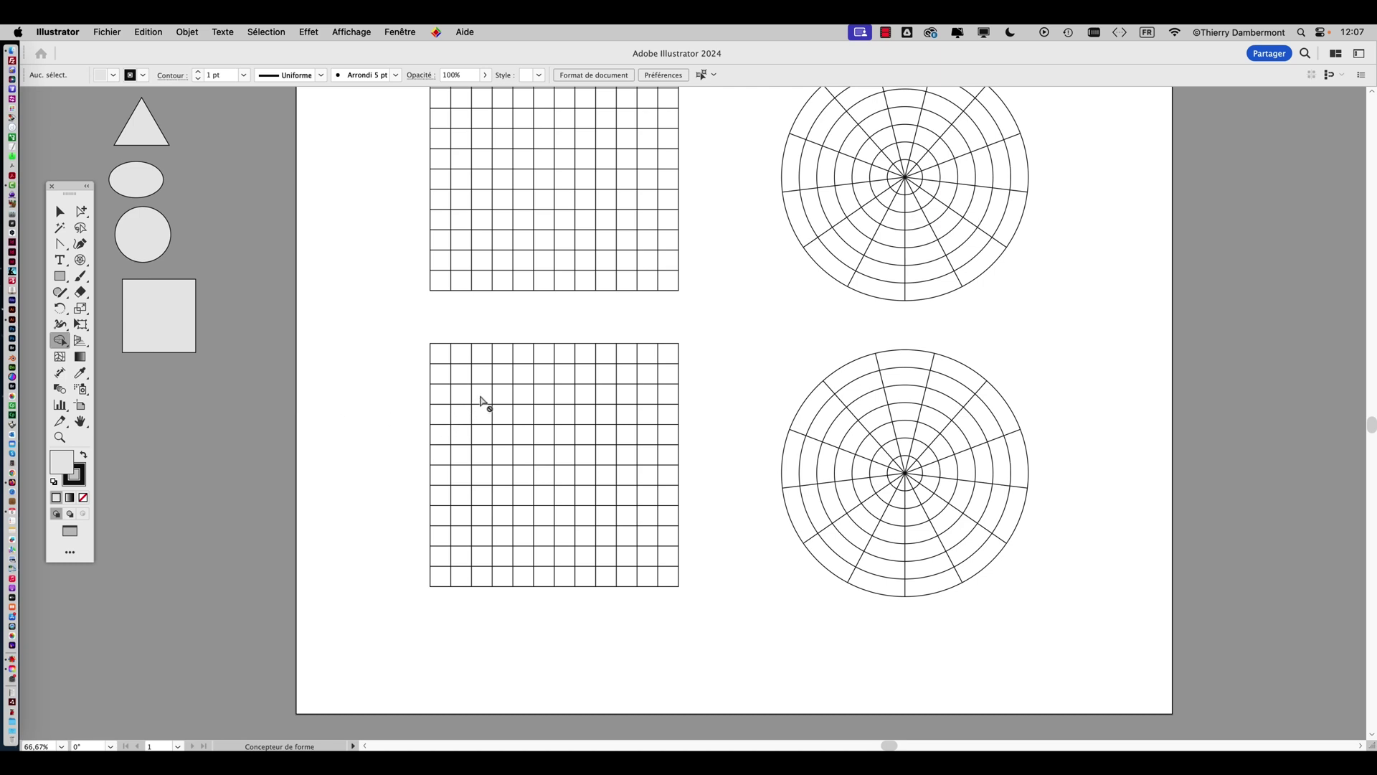
super+click(478, 347)
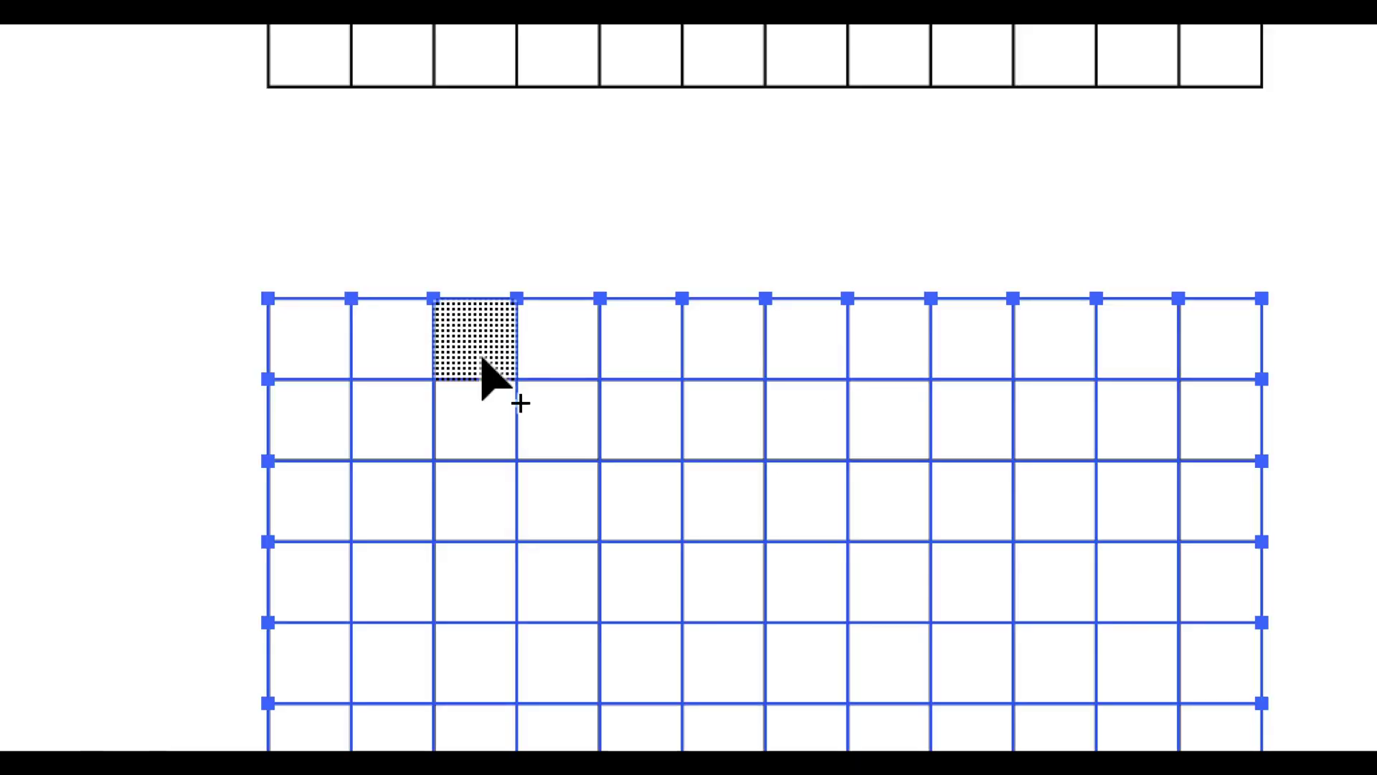
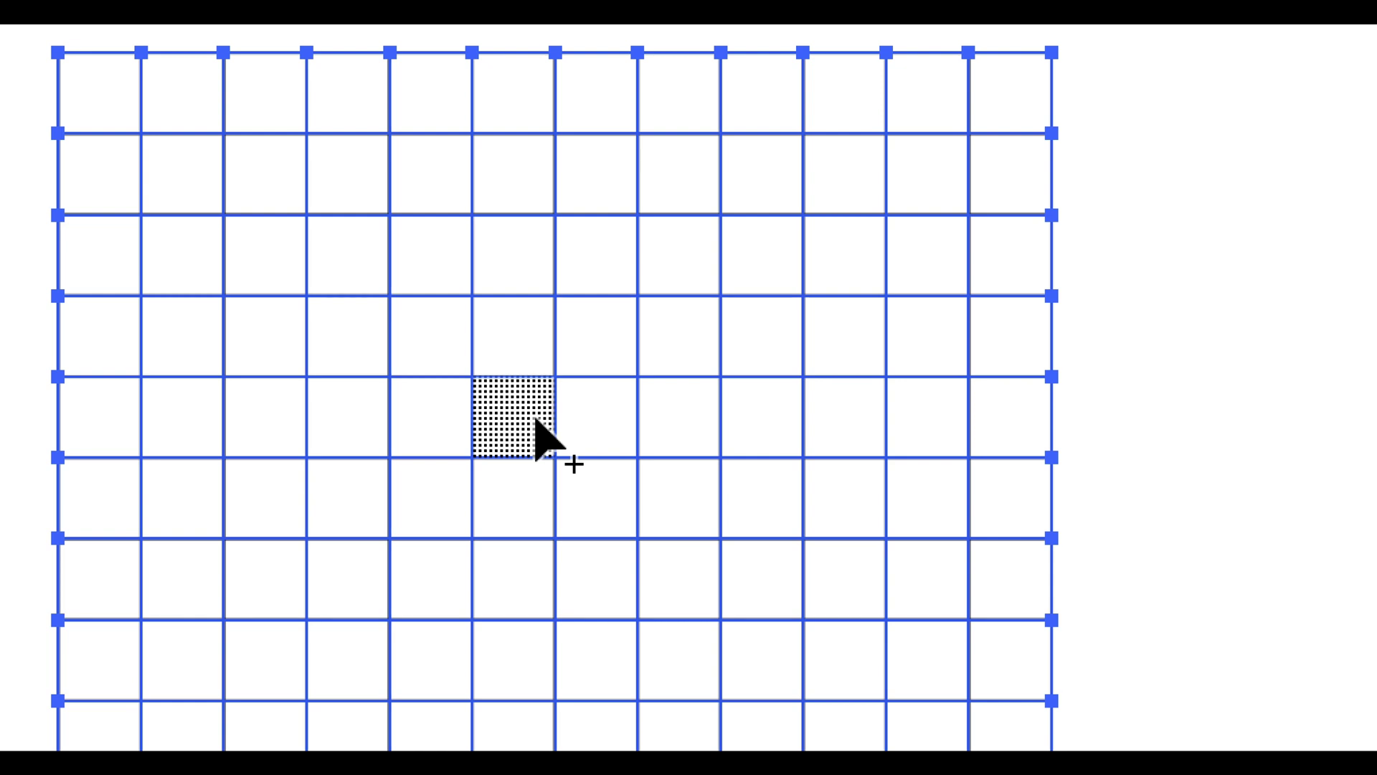
mouse_move(537, 420)
mouse_down()
mouse_move(429, 405)
mouse_move(417, 358)
mouse_move(422, 420)
mouse_move(289, 404)
mouse_up()
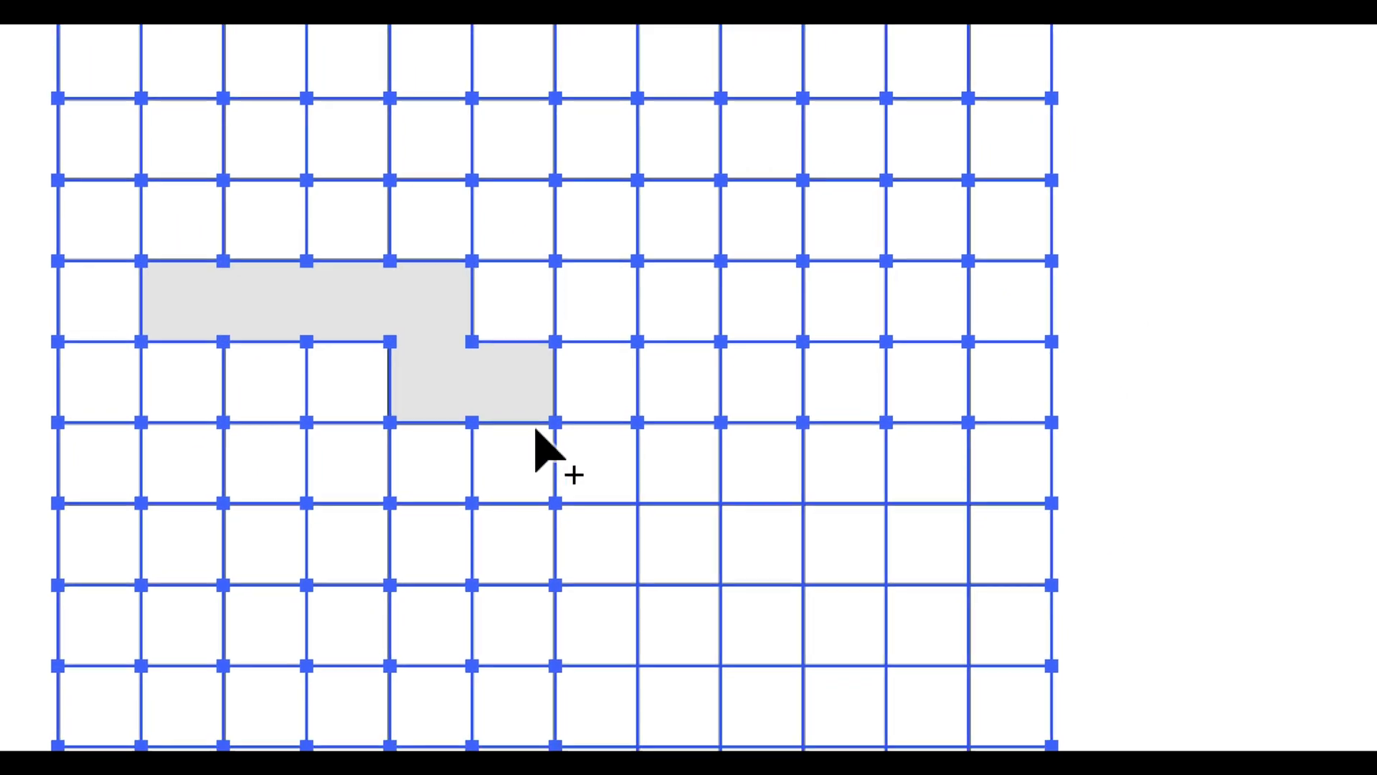
Merge more cells of the lower rectangular grid into a long hooked U-shaped band and a four-by-two-cell block inside it
mouse_move(637, 432)
mouse_down()
mouse_move(650, 239)
mouse_move(732, 201)
mouse_up()
mouse_move(585, 375)
mouse_down()
mouse_move(600, 384)
mouse_move(603, 503)
mouse_move(486, 501)
mouse_move(470, 317)
mouse_move(482, 339)
mouse_up()
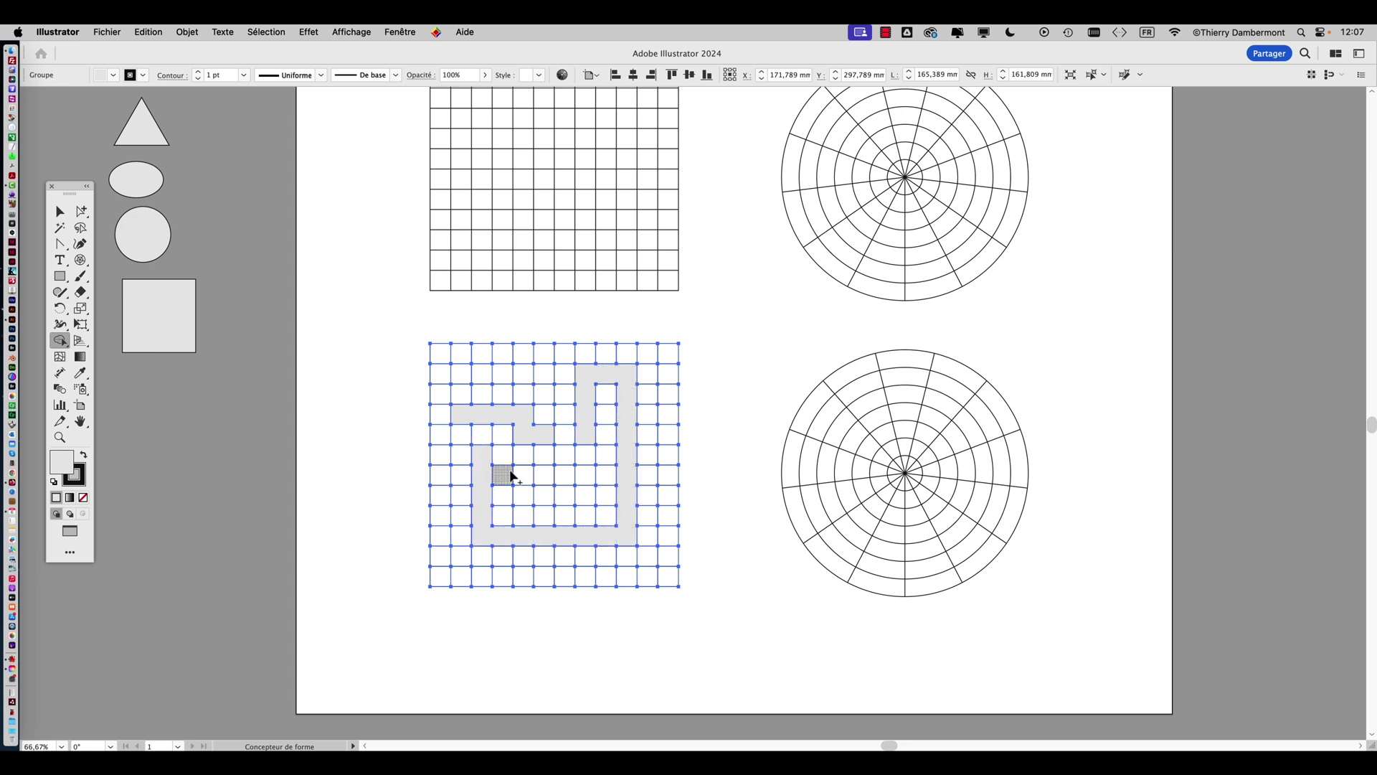
mouse_move(521, 486)
mouse_down()
mouse_move(589, 499)
mouse_move(584, 482)
mouse_move(544, 479)
mouse_up()
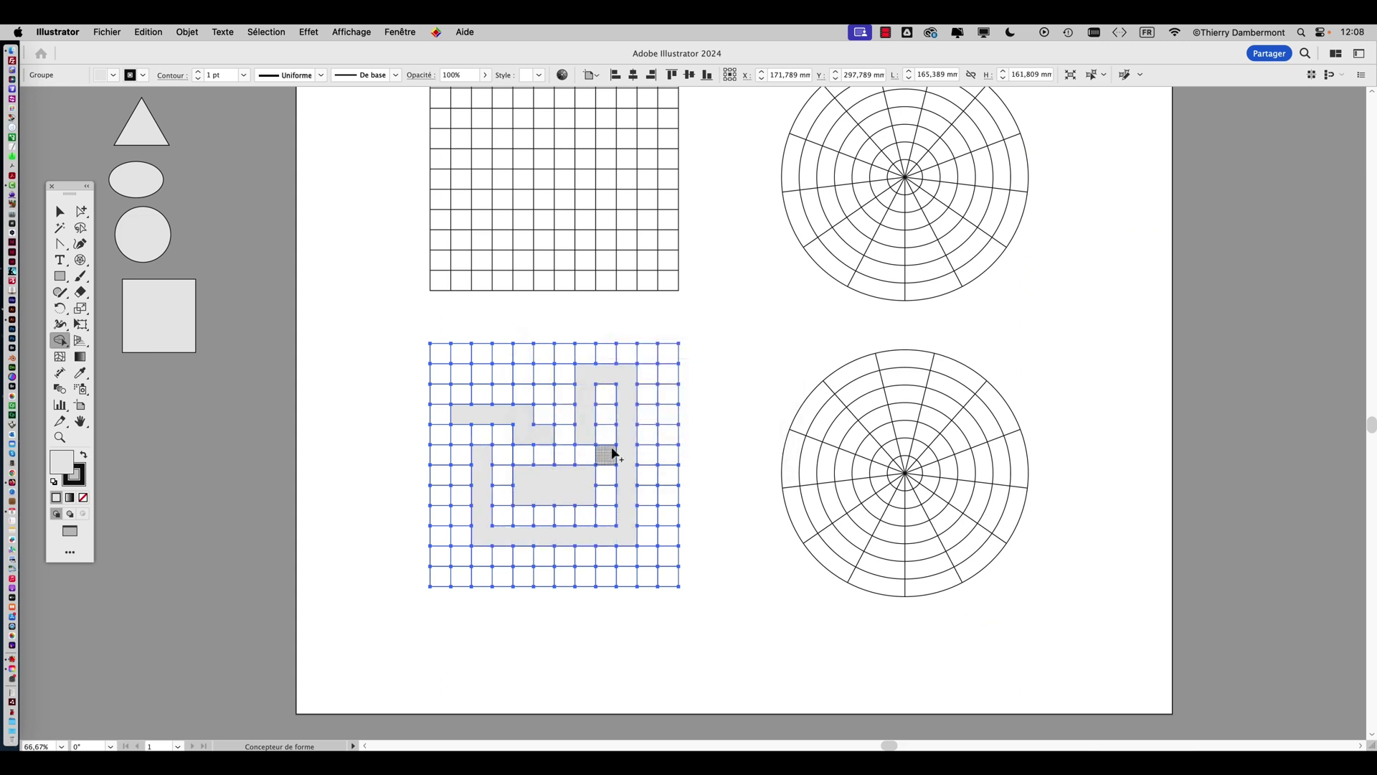
Merge cells of the lower polar grid with Shape Builder into an upper arc and a curved band that flares at its base, and deselect
scroll(614, 454, up, 1)
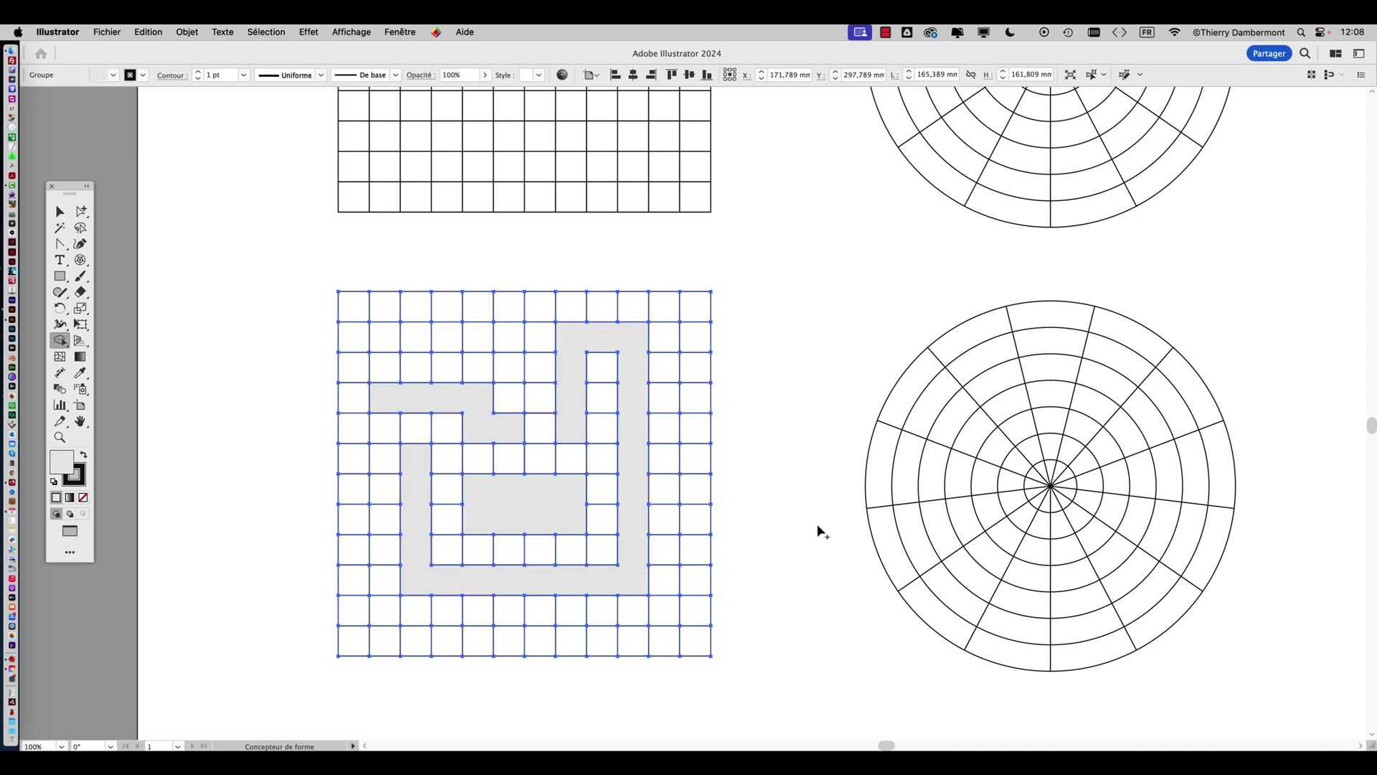
scroll(821, 531, right, 5)
click(747, 321)
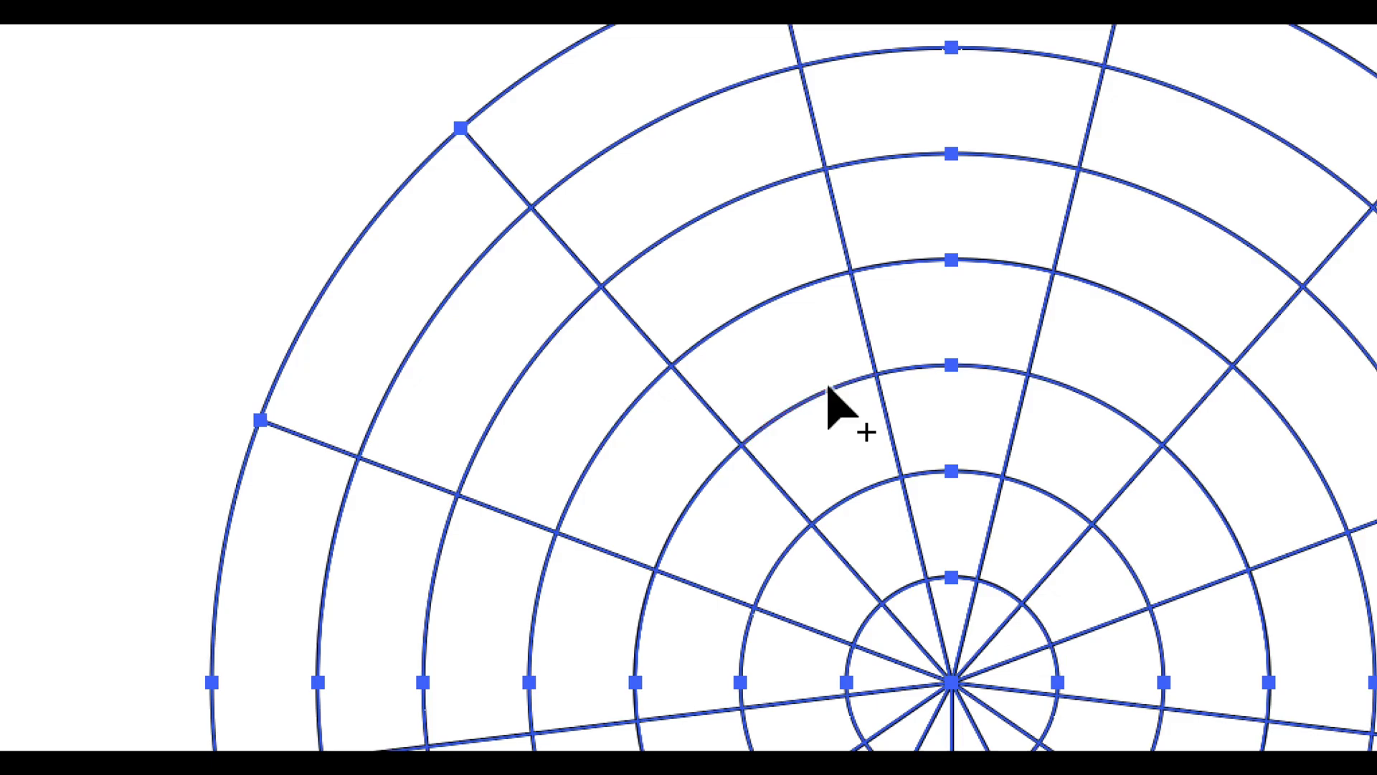
click(830, 393)
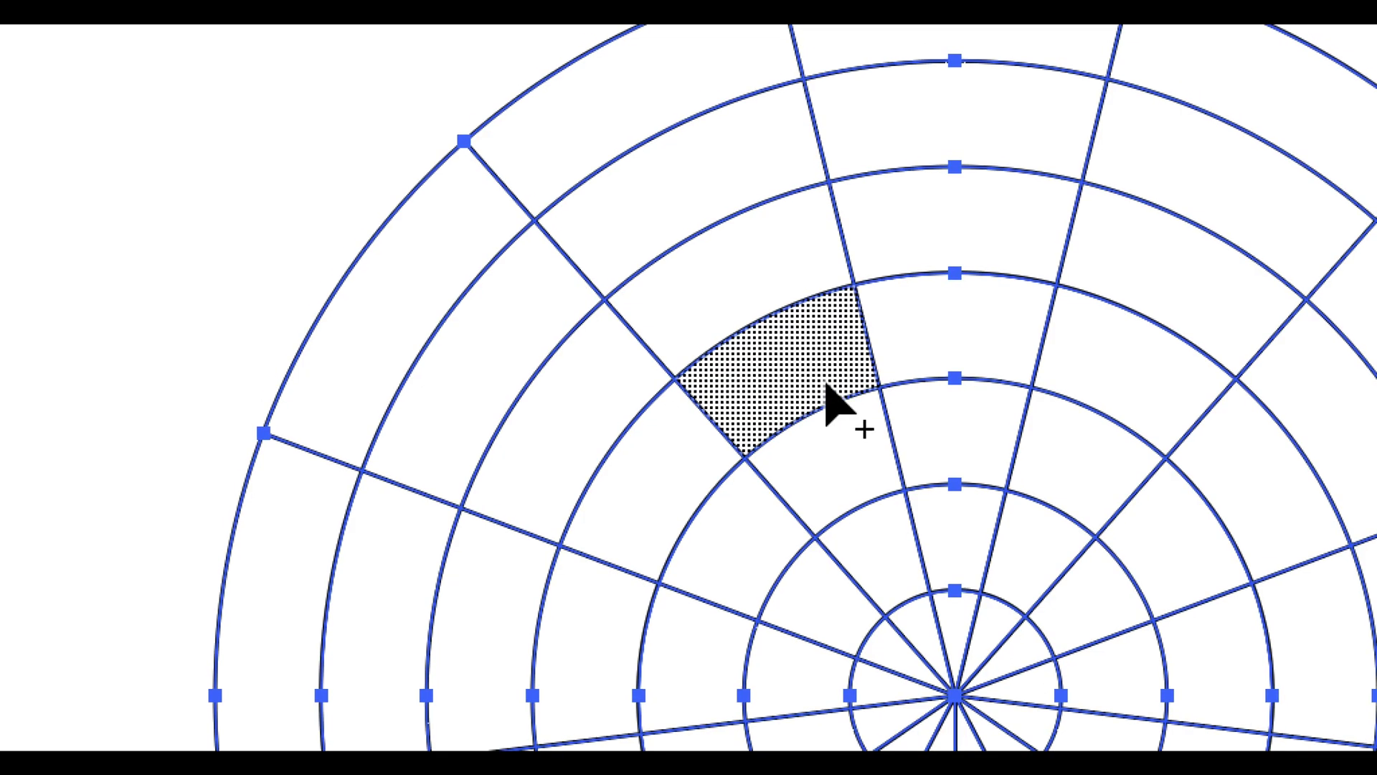
mouse_move(830, 396)
mouse_down()
mouse_move(799, 455)
mouse_move(817, 486)
mouse_move(739, 576)
mouse_move(713, 633)
mouse_move(934, 748)
mouse_move(1265, 769)
mouse_up()
mouse_move(888, 562)
mouse_down()
mouse_move(928, 535)
mouse_move(892, 501)
mouse_move(917, 455)
mouse_move(903, 423)
mouse_move(883, 421)
mouse_move(895, 360)
mouse_move(817, 351)
mouse_move(832, 331)
mouse_move(829, 343)
mouse_up()
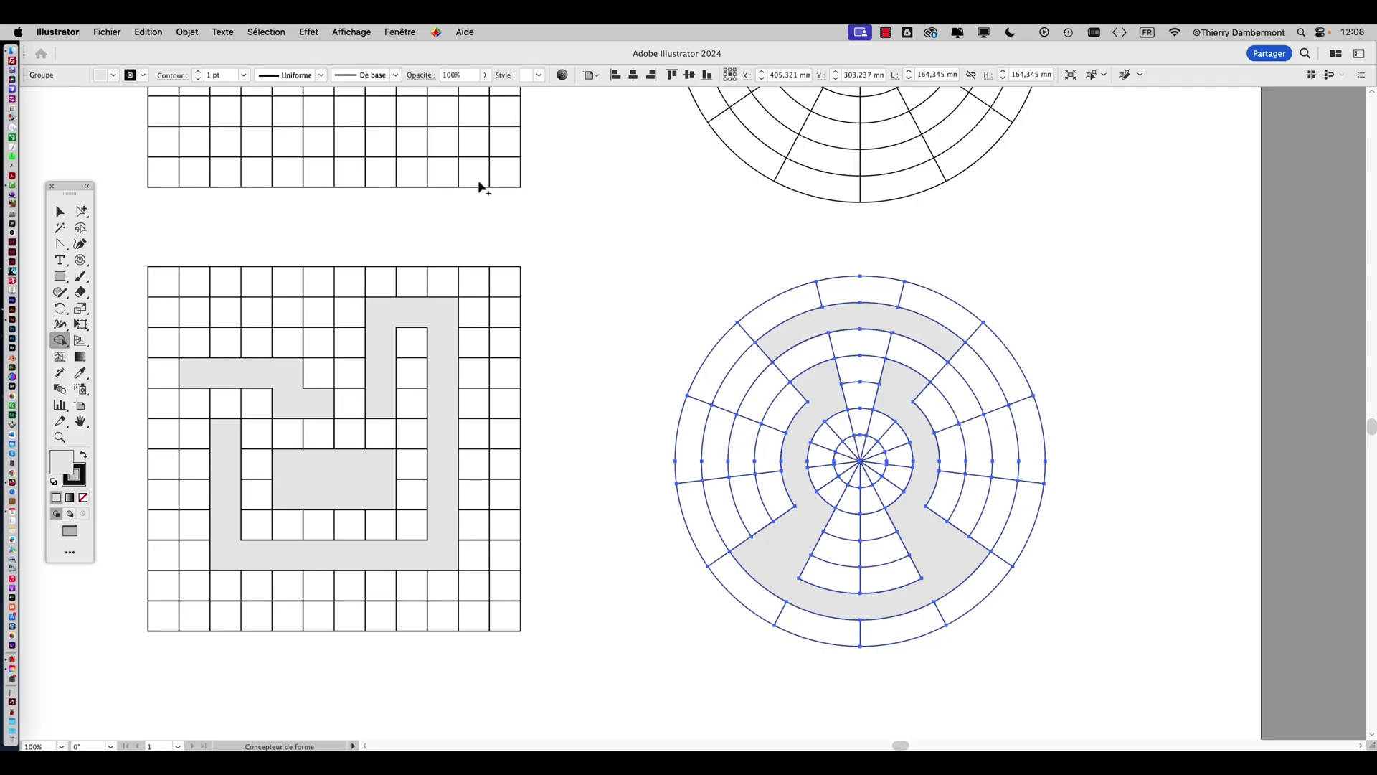
click(63, 211)
click(551, 328)
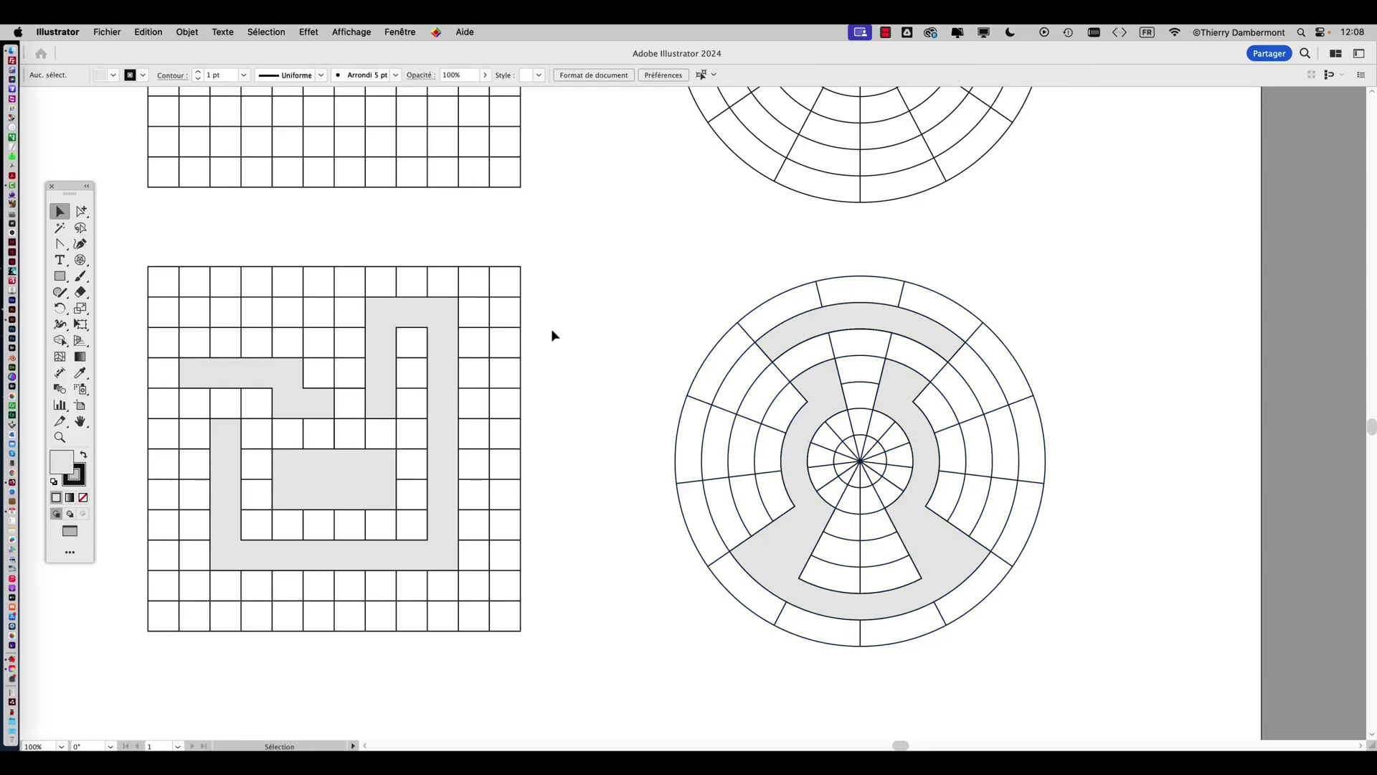
Extend the artboard downward below the lower pair of grids to a height of about 624 mm, then leave artboard editing
scroll(616, 421, down, 1)
scroll(615, 421, down, 1)
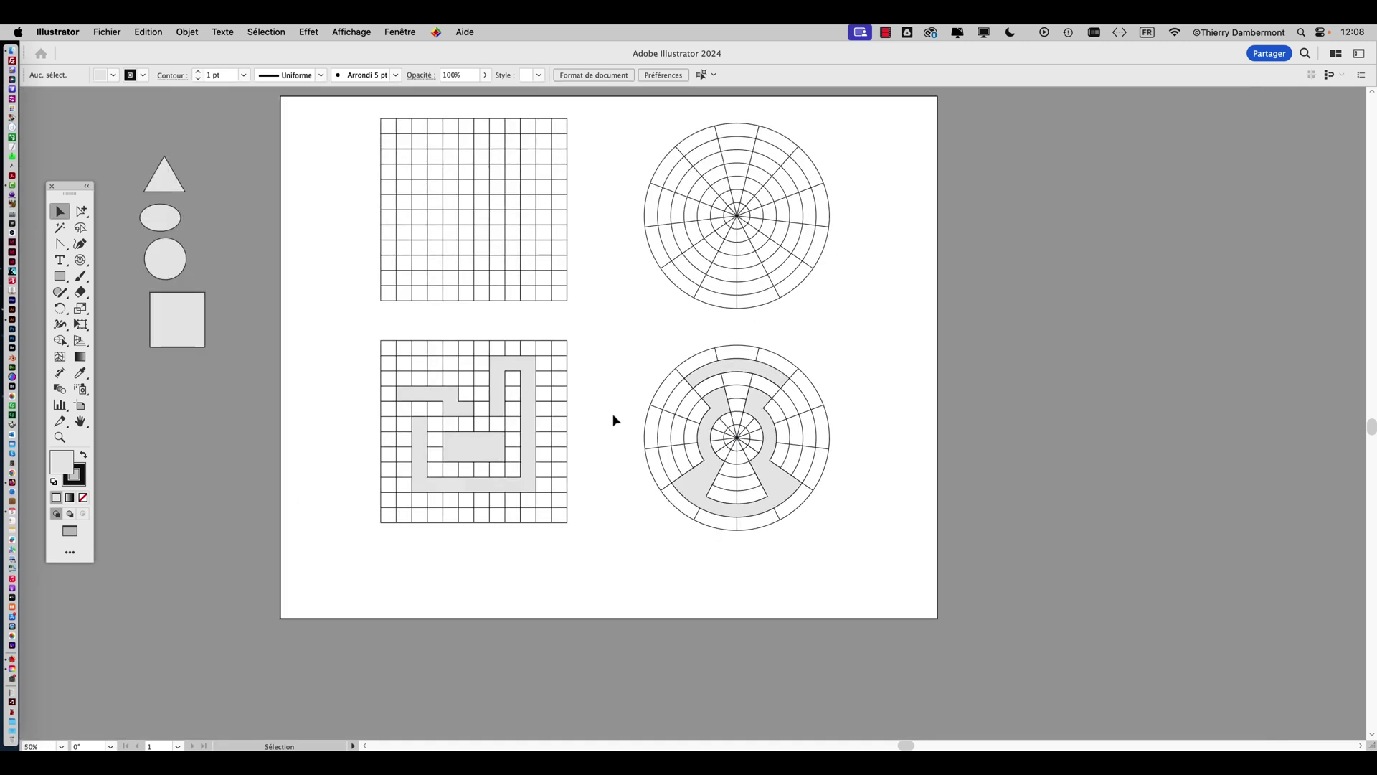
scroll(613, 344, down, 3)
click(80, 406)
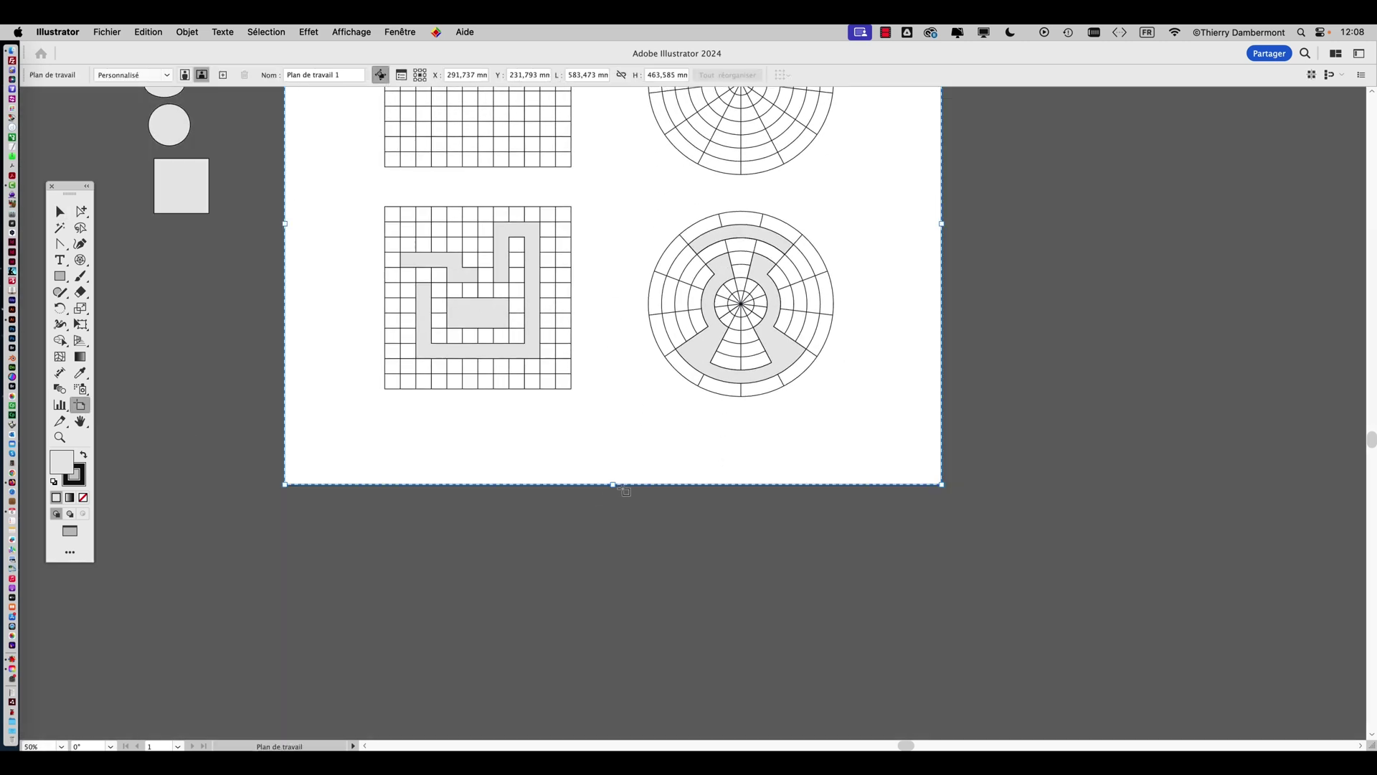
drag(616, 485, 614, 665)
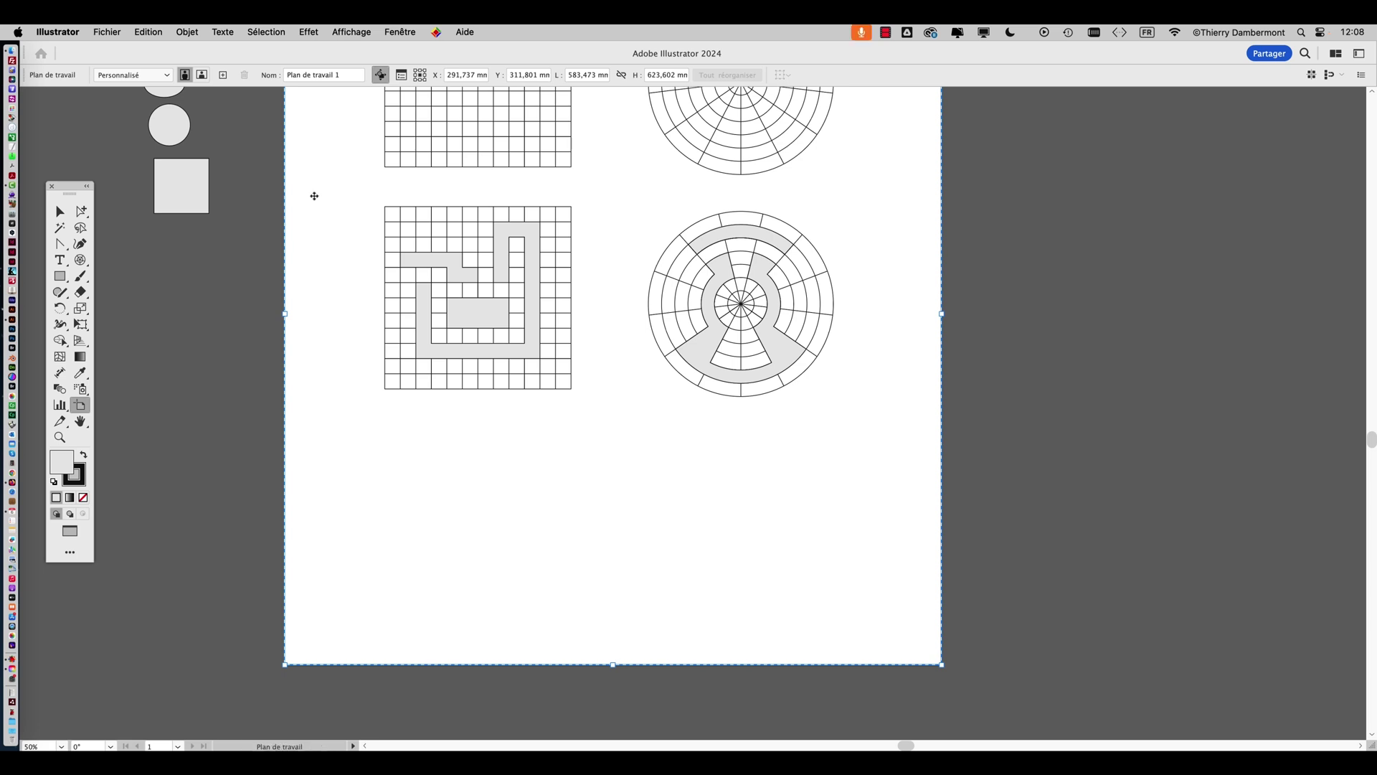
key(Escape)
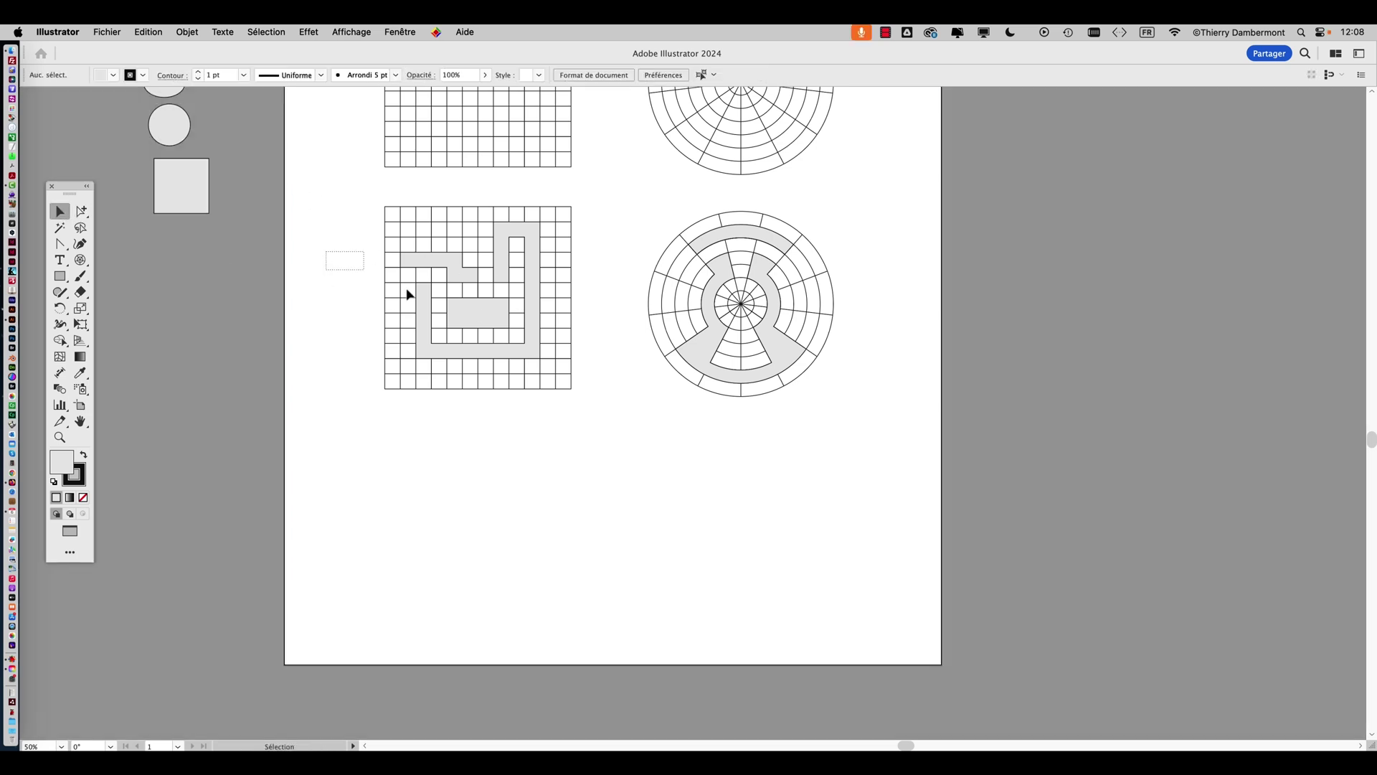
Duplicate the merged rectangular and polar grids together straight down into the new artboard space at about Y 495 mm, and deselect
drag(409, 294, 682, 309)
drag(777, 348, 780, 563)
key(super+1)
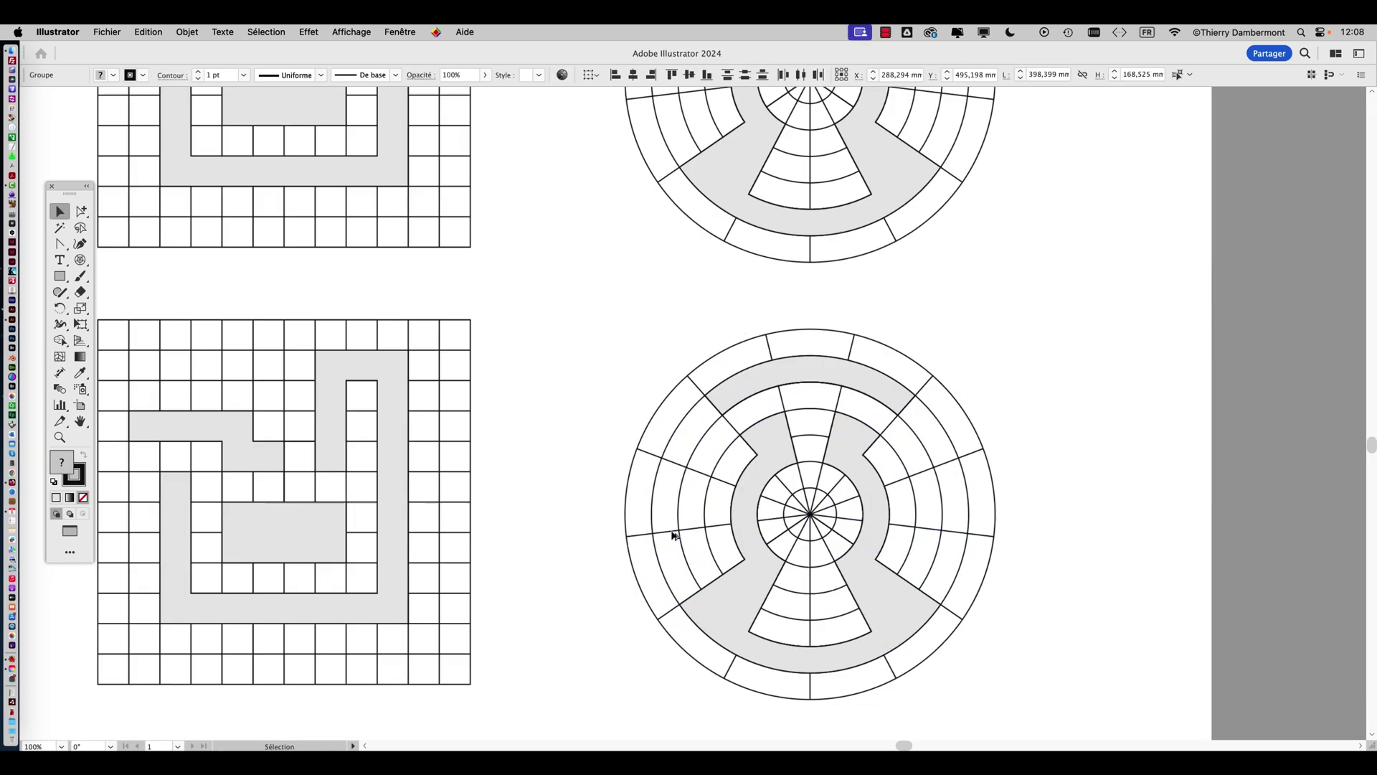
click(942, 457)
Activate the Shape Builder tool, select the lowest polar grid and show the Swatches panel
click(61, 342)
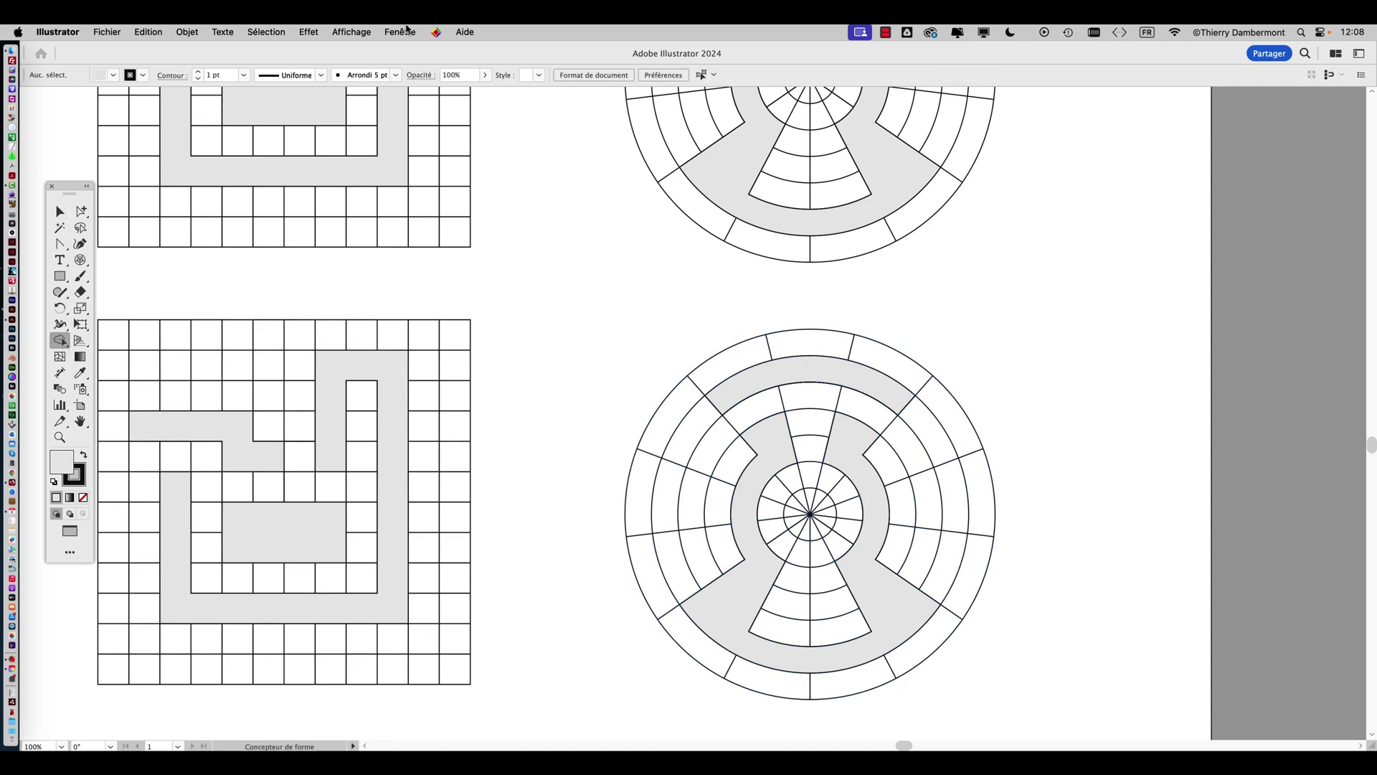
super+click(714, 367)
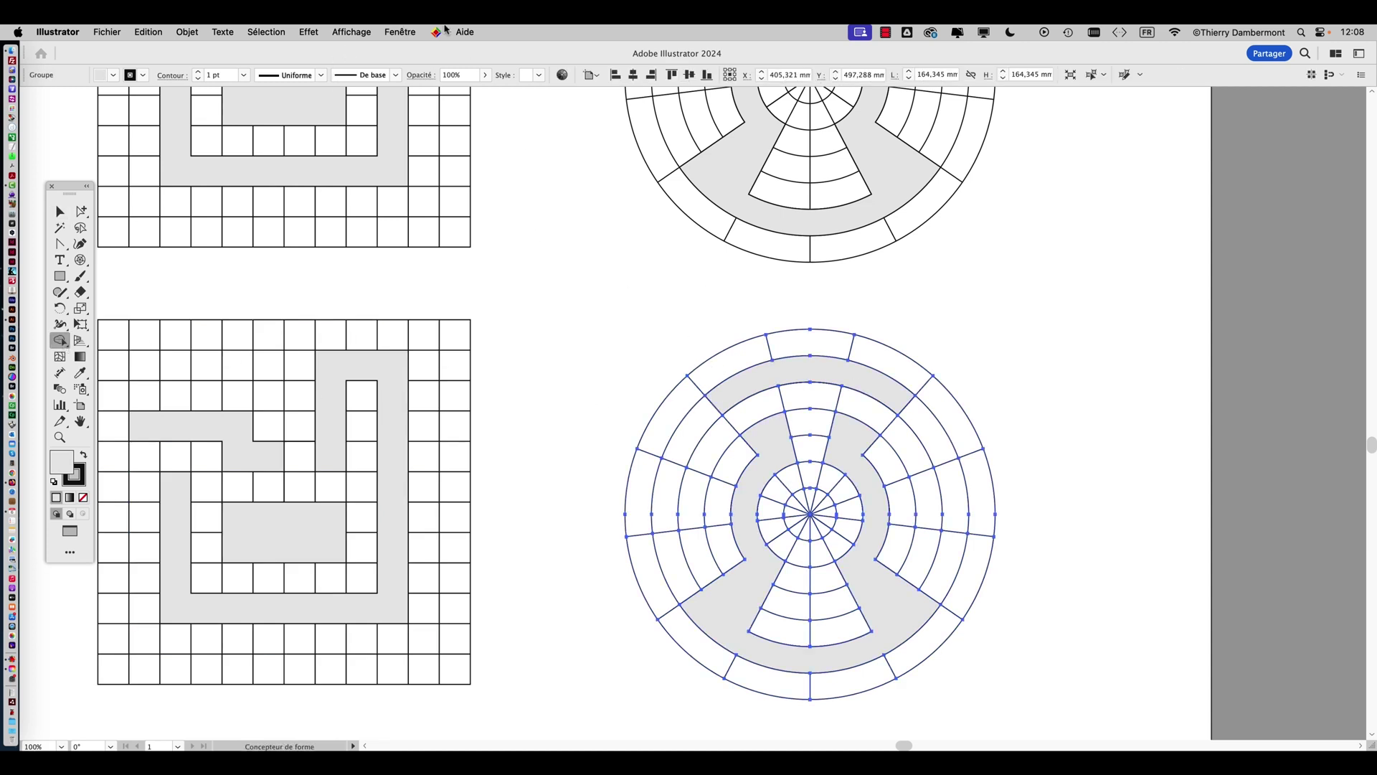
click(400, 31)
scroll(476, 384, down, 1)
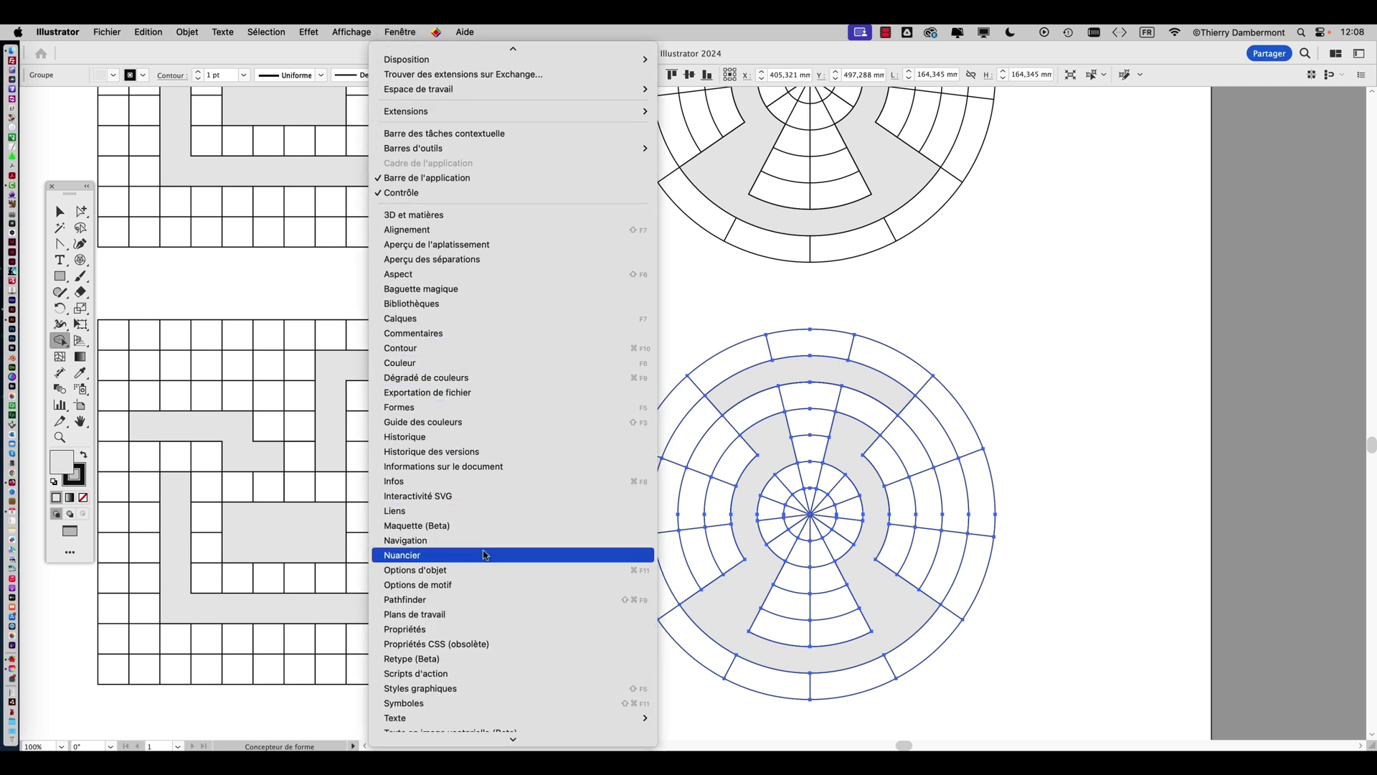
click(416, 555)
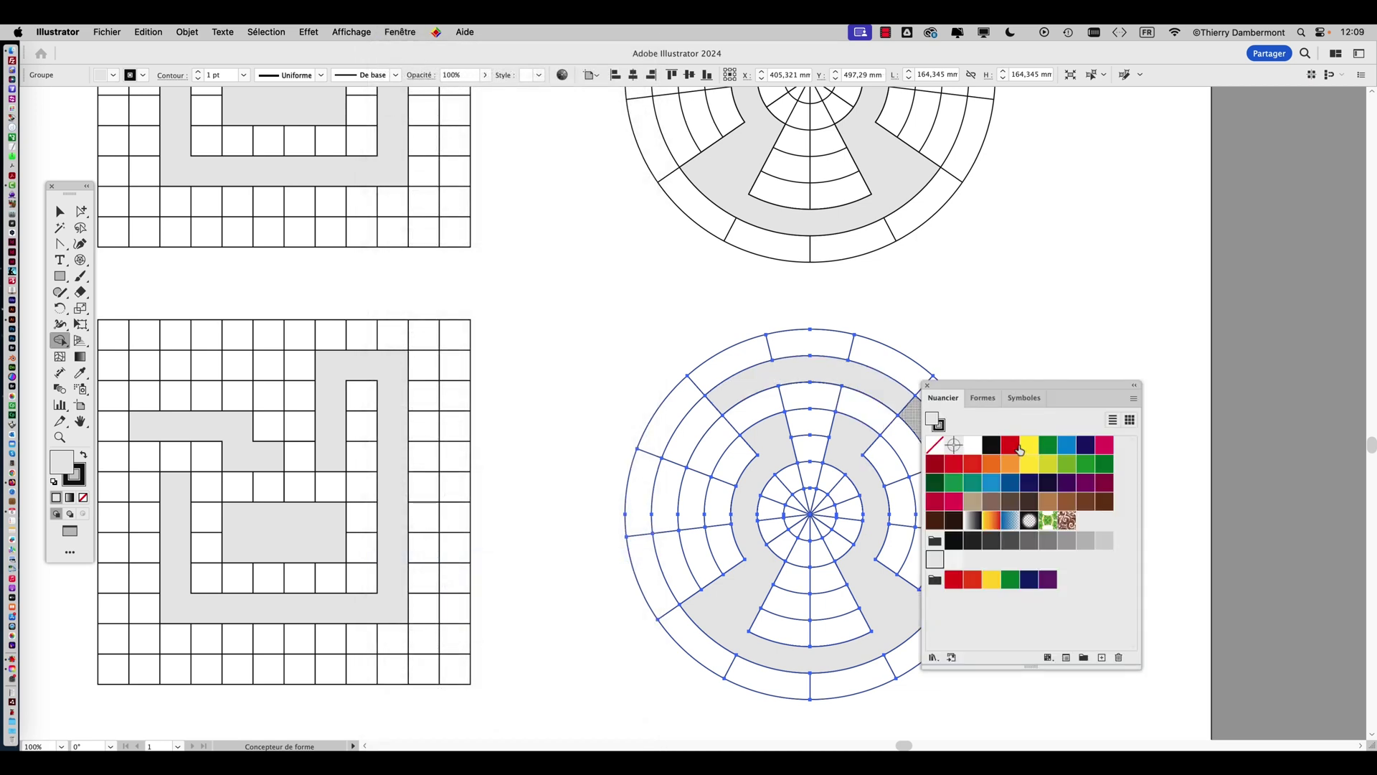
Fill the upper arc and the flared band of the lowest polar grid with red using Shape Builder
click(1010, 445)
click(890, 399)
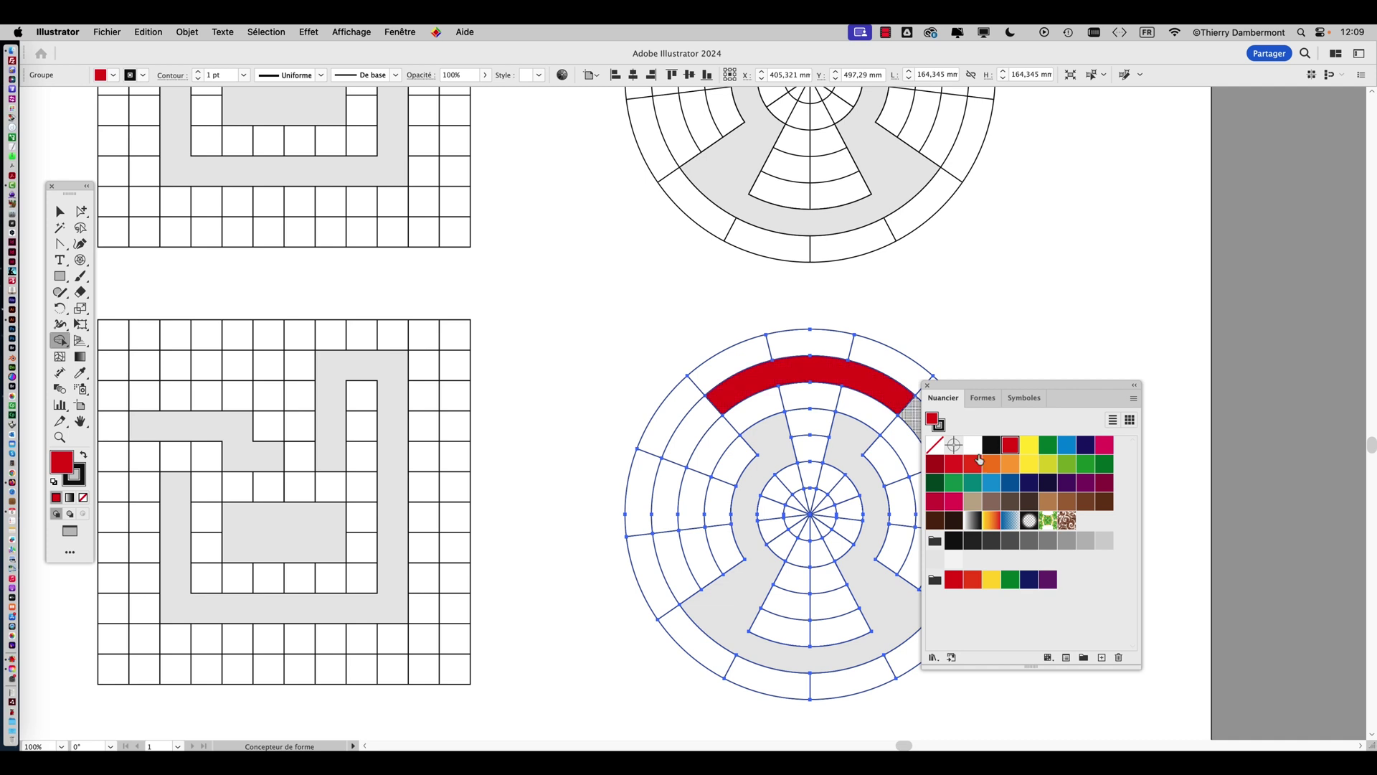
drag(986, 389, 1063, 371)
click(1144, 466)
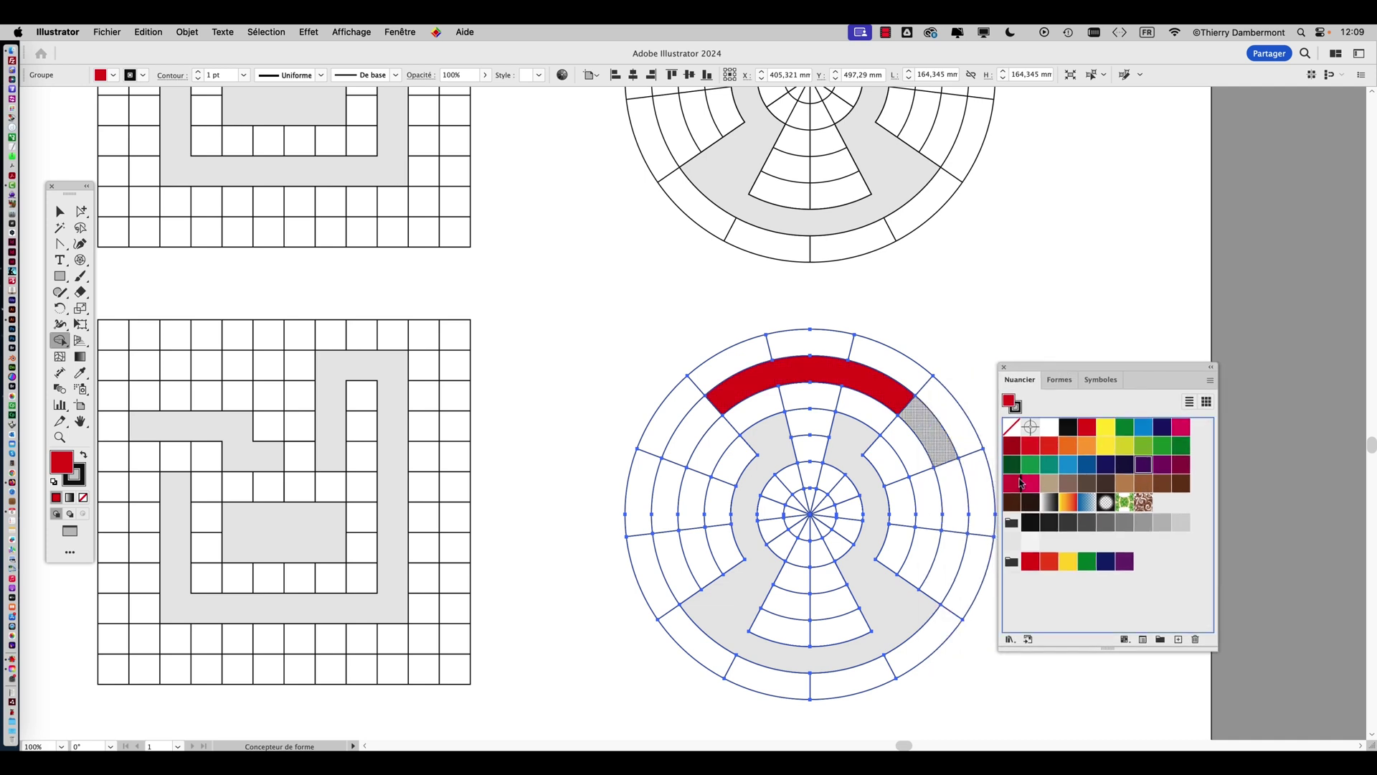
click(864, 486)
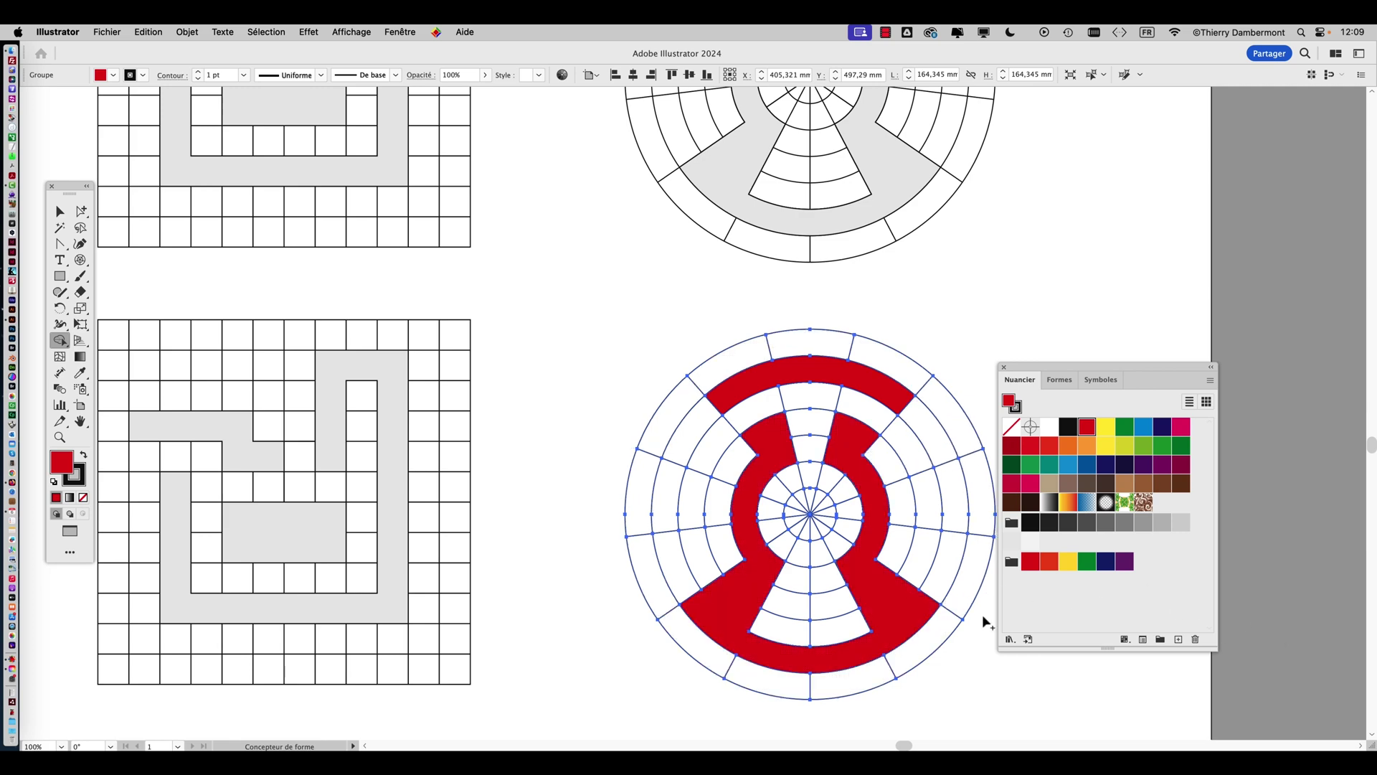
scroll(963, 391, up, 3)
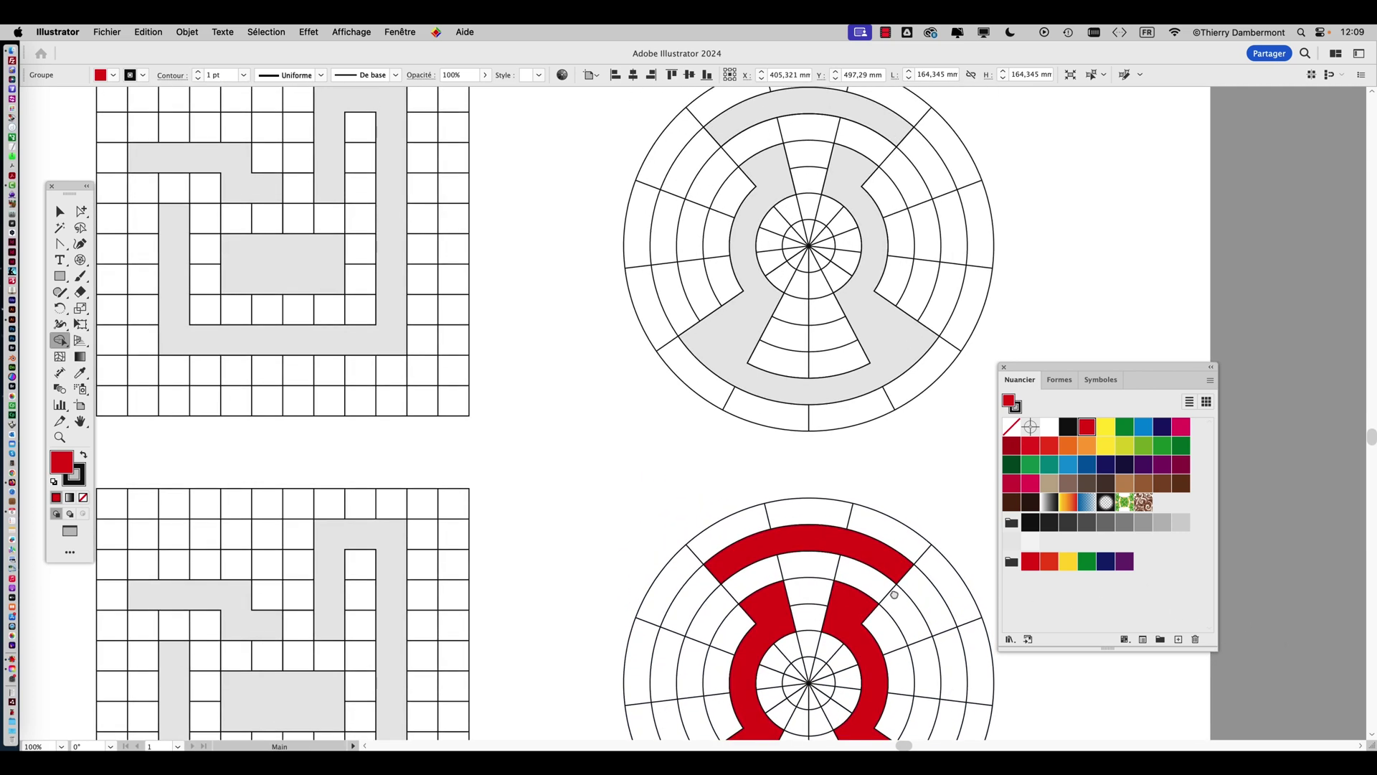
scroll(875, 424, down, 1)
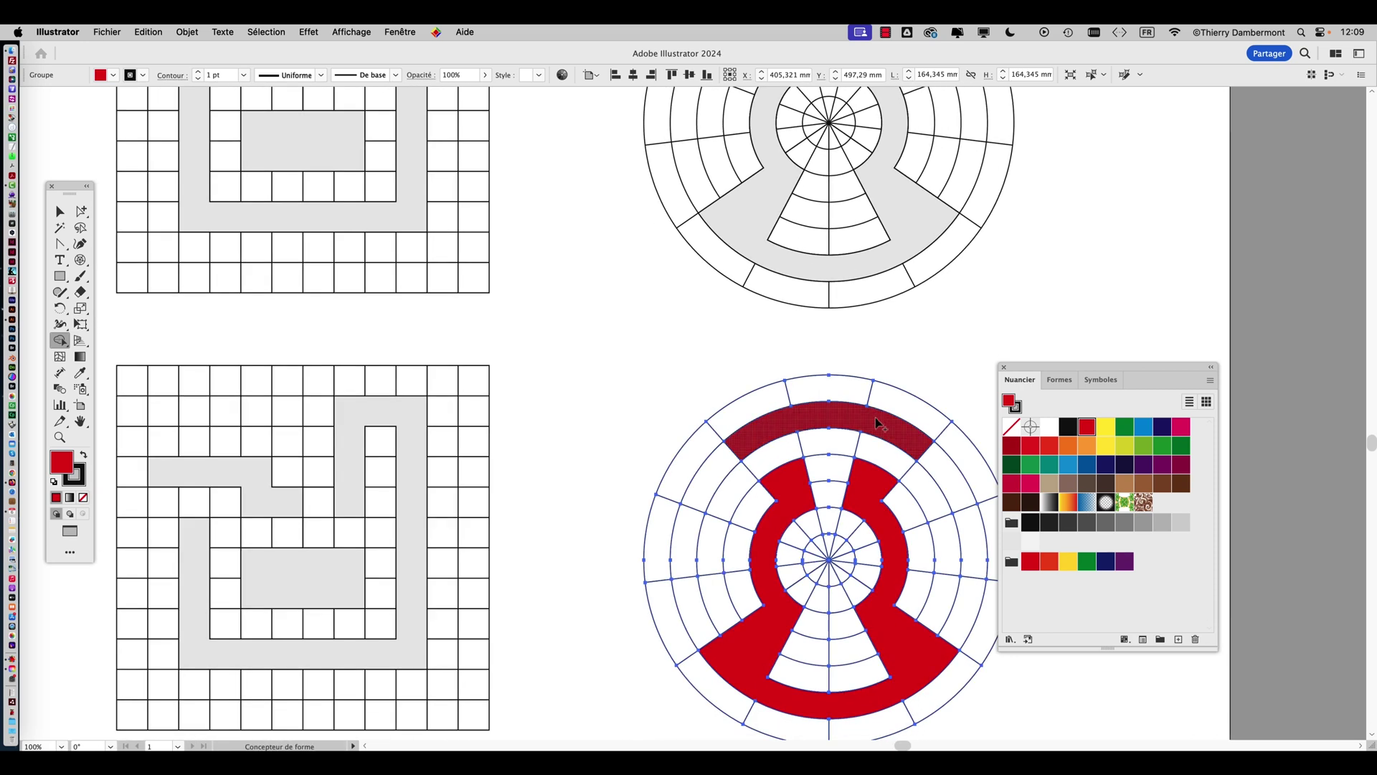
Recolour the lowest polar grid's upper arc bright yellow and its flared band light brown with Shape Builder
click(1105, 447)
click(927, 440)
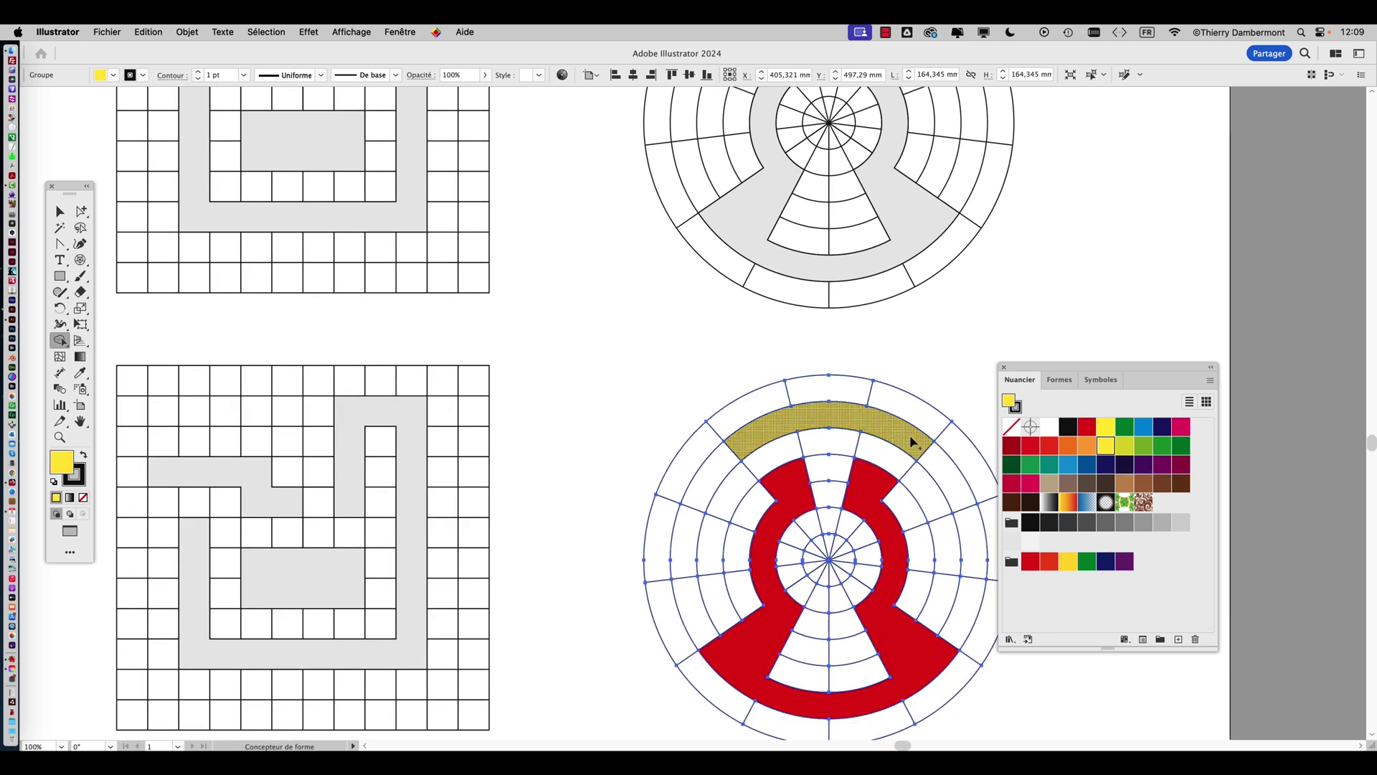
click(910, 651)
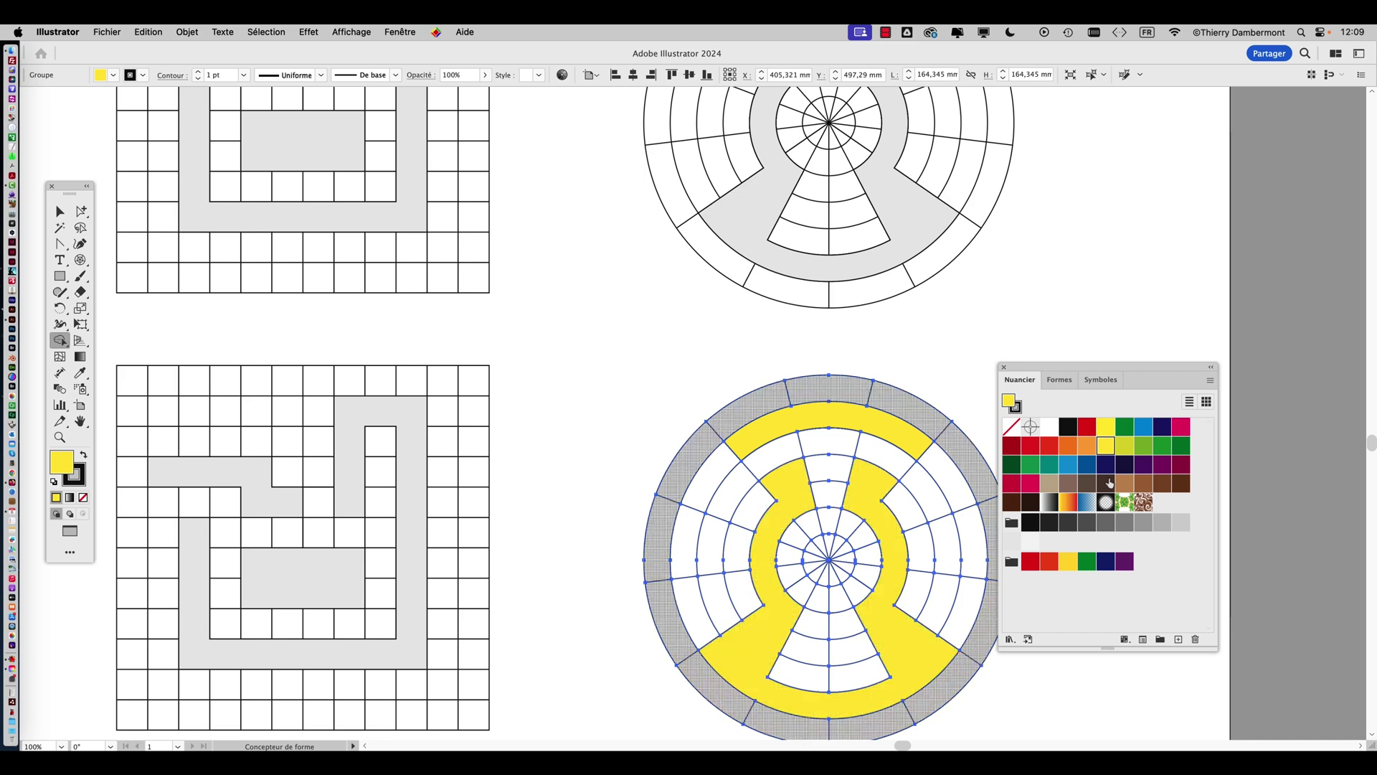
click(1125, 485)
click(920, 650)
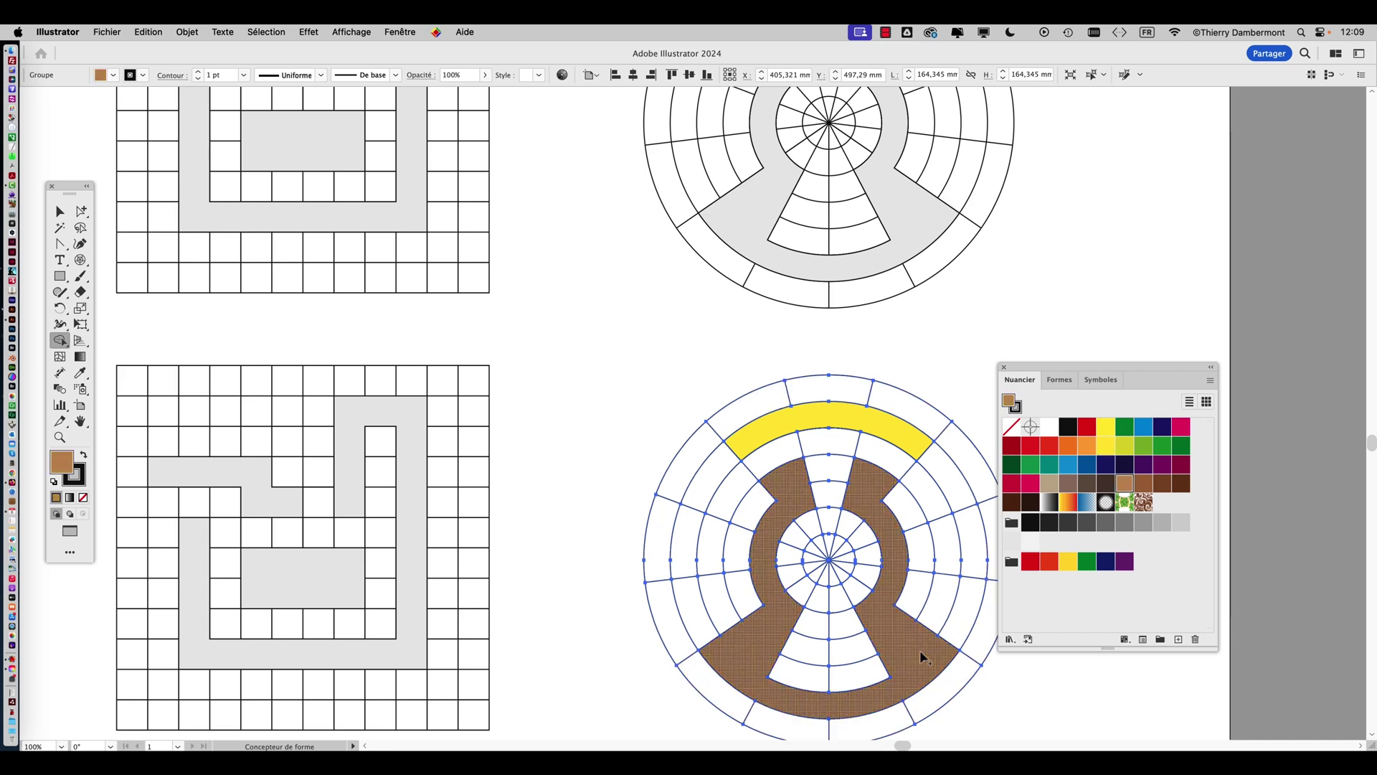
Select the lowest rectangular grid and fill its inner four-by-two-cell block with dark blue using Shape Builder
drag(543, 470, 878, 393)
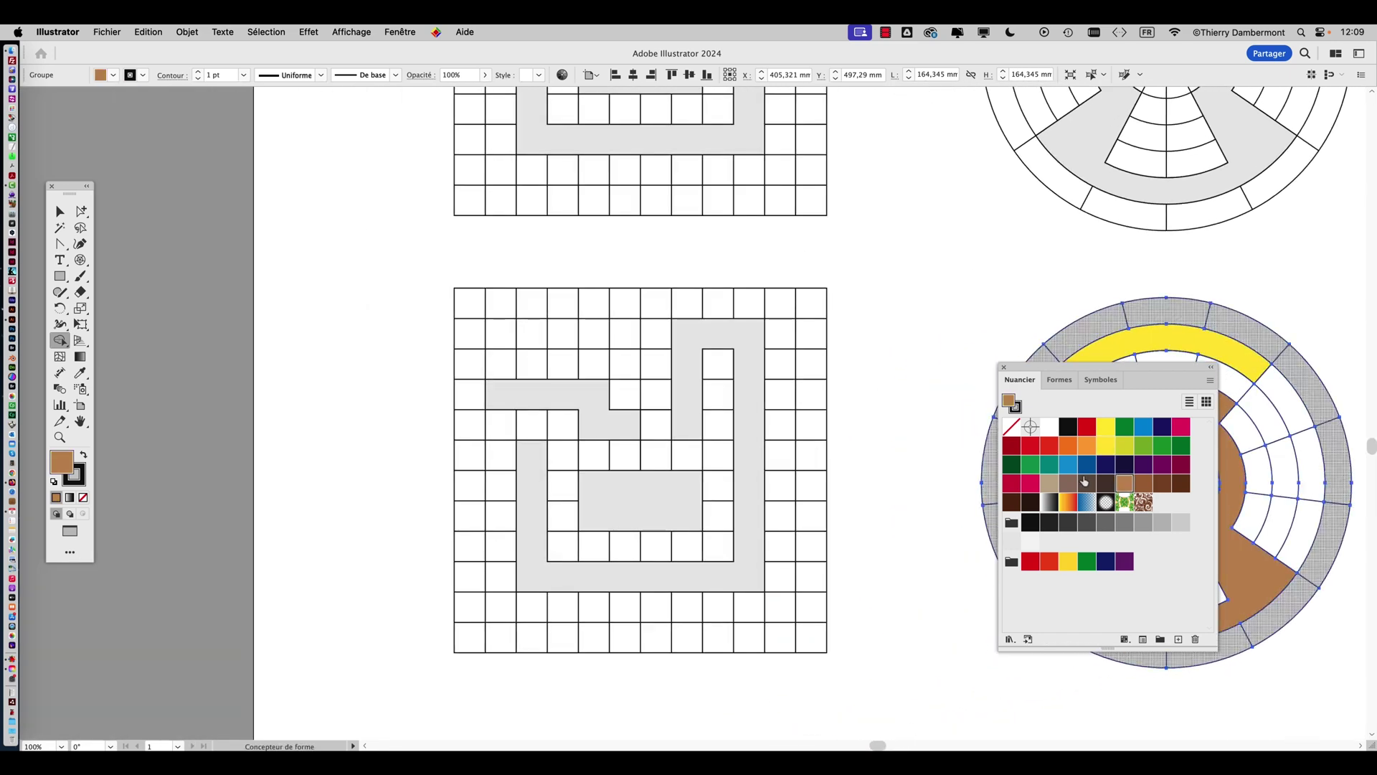
super+click(659, 481)
click(652, 485)
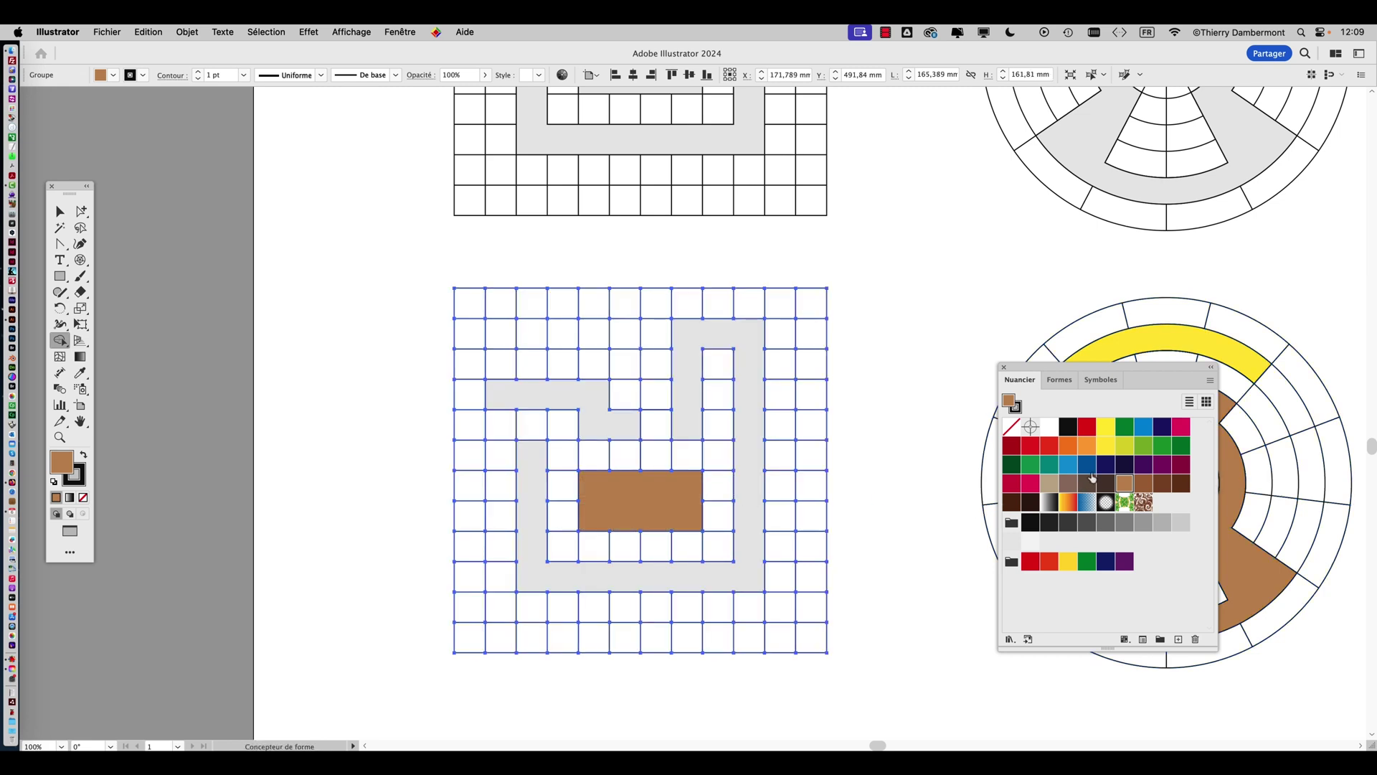
click(1087, 464)
click(667, 498)
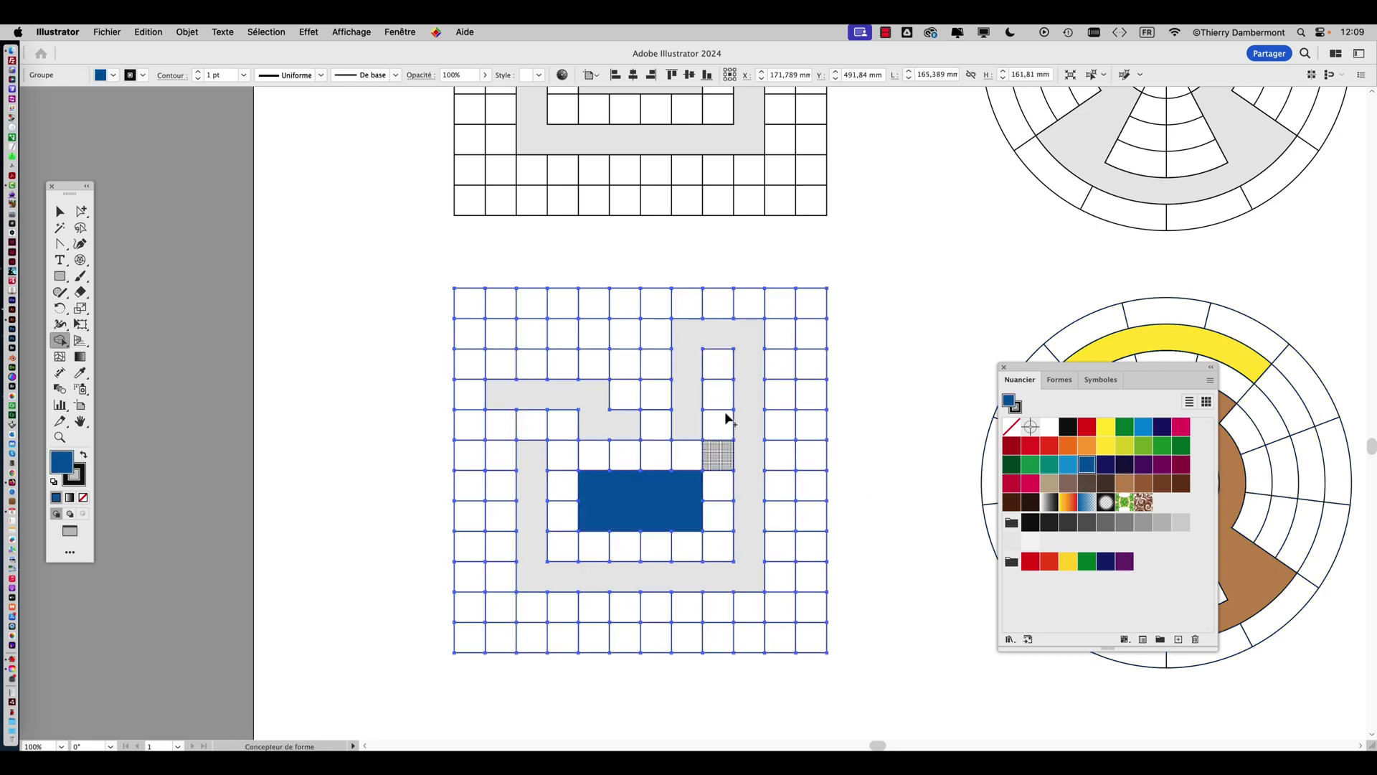
Fill the hooked U-shaped band light blue and the stepped bar yellow in the lowest rectangular grid, and deselect it
click(701, 342)
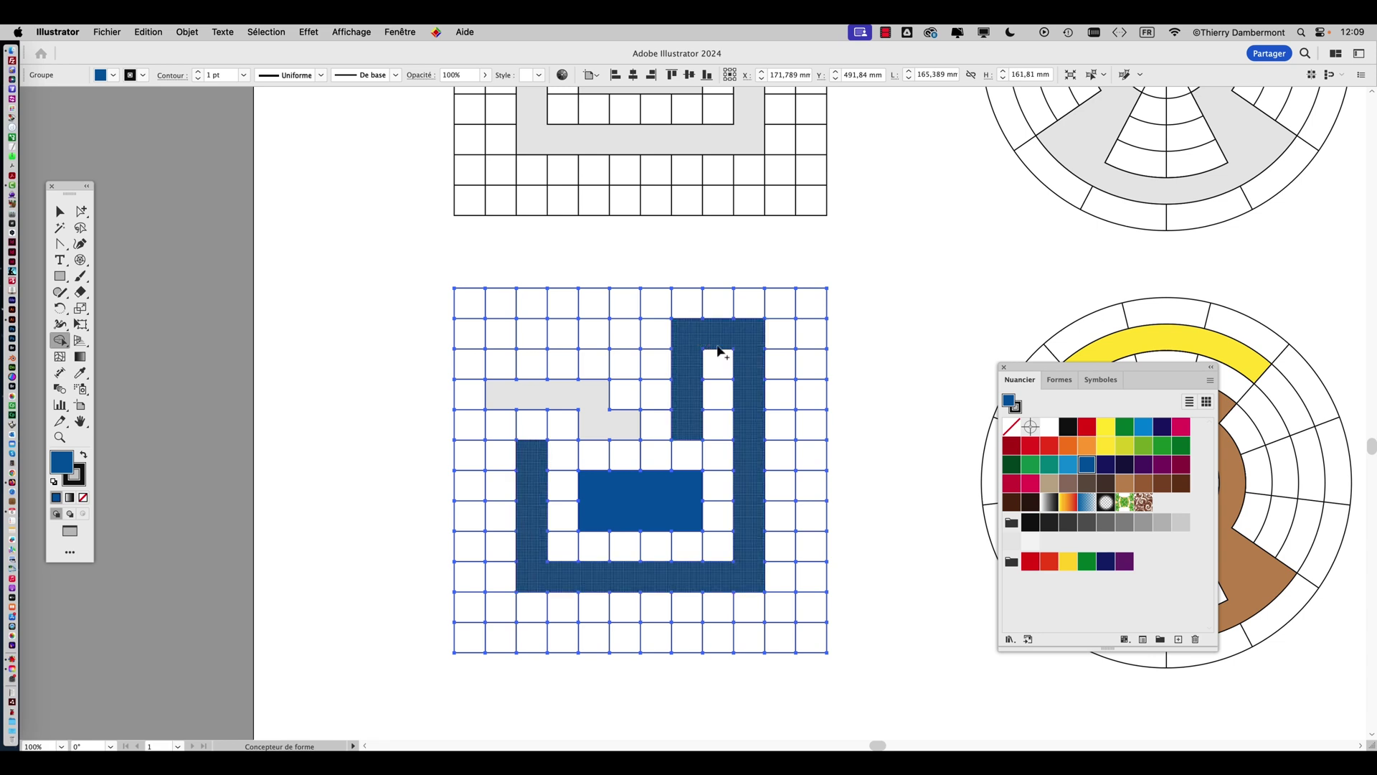
click(1072, 466)
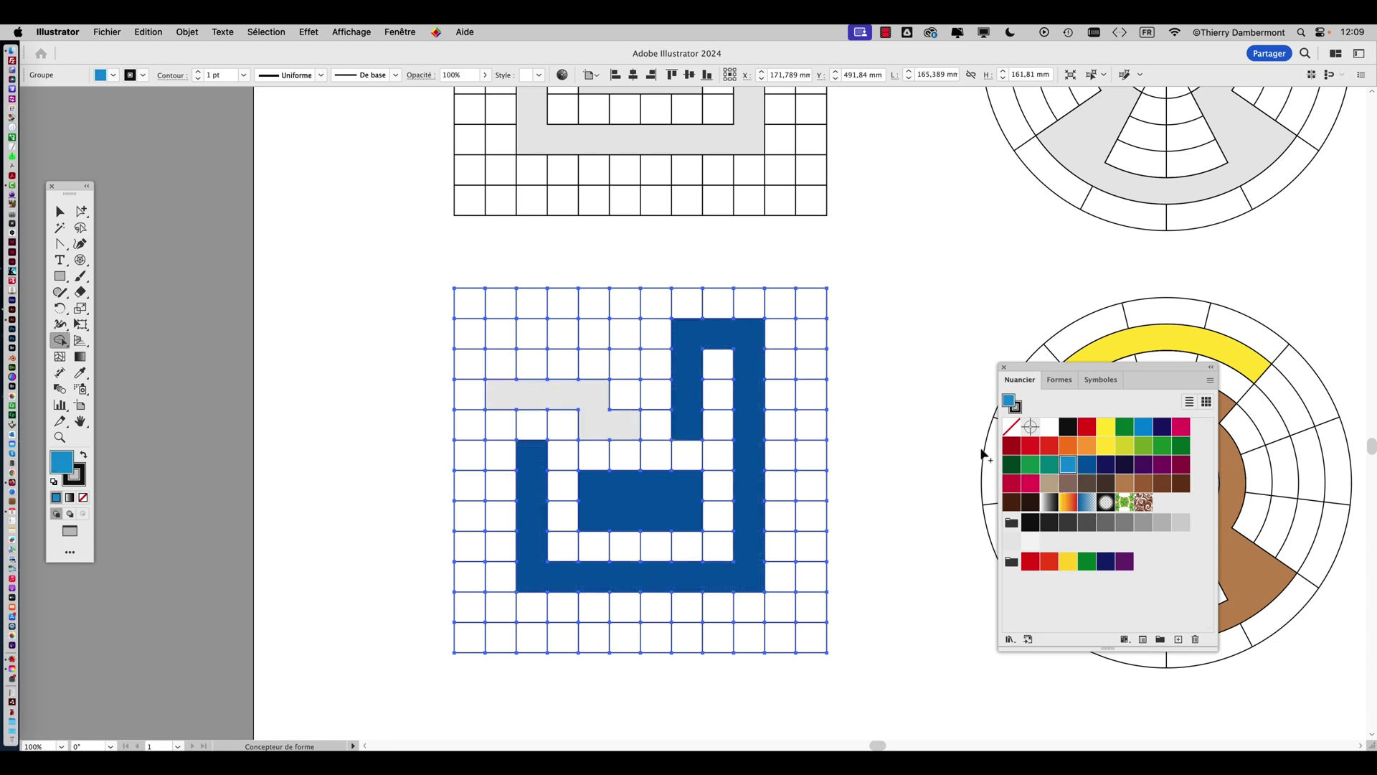
click(694, 373)
click(590, 402)
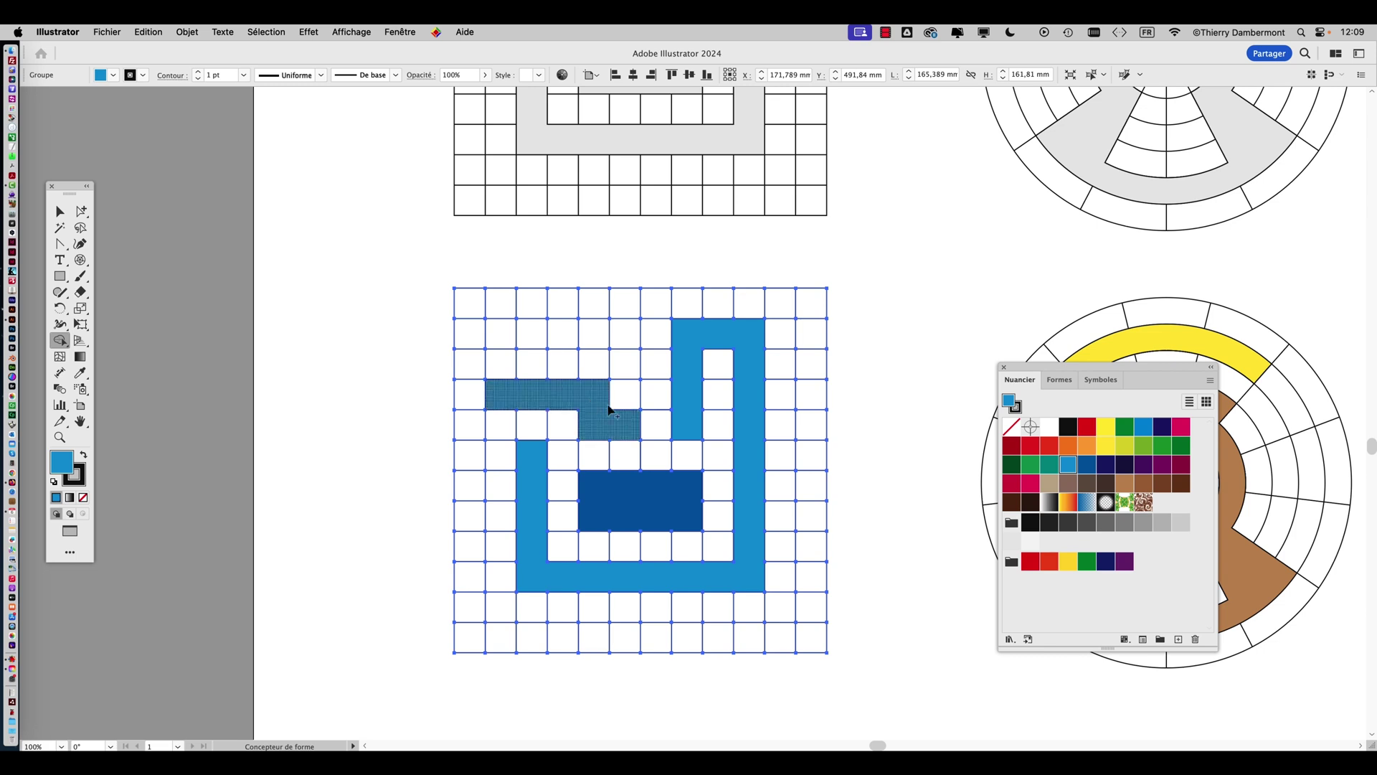
click(1105, 450)
click(590, 403)
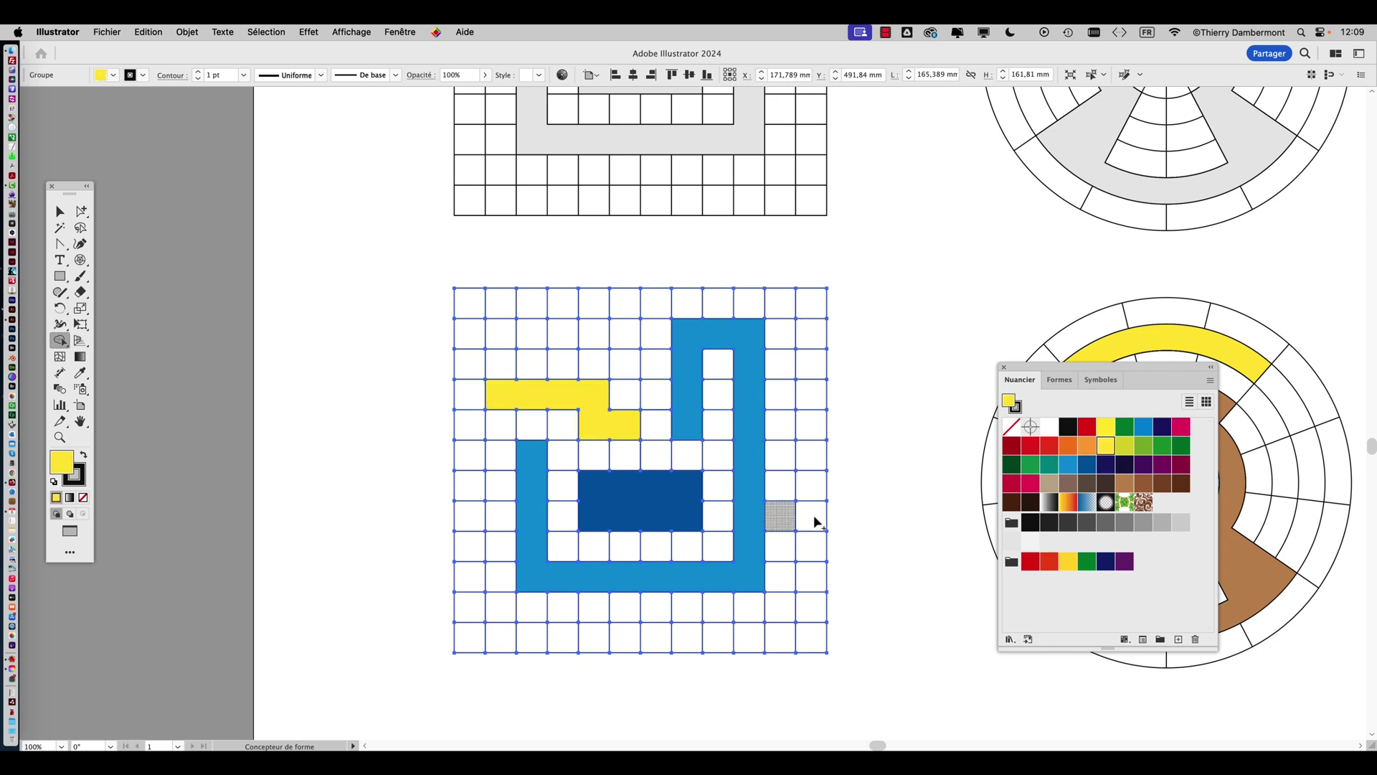
super+click(916, 544)
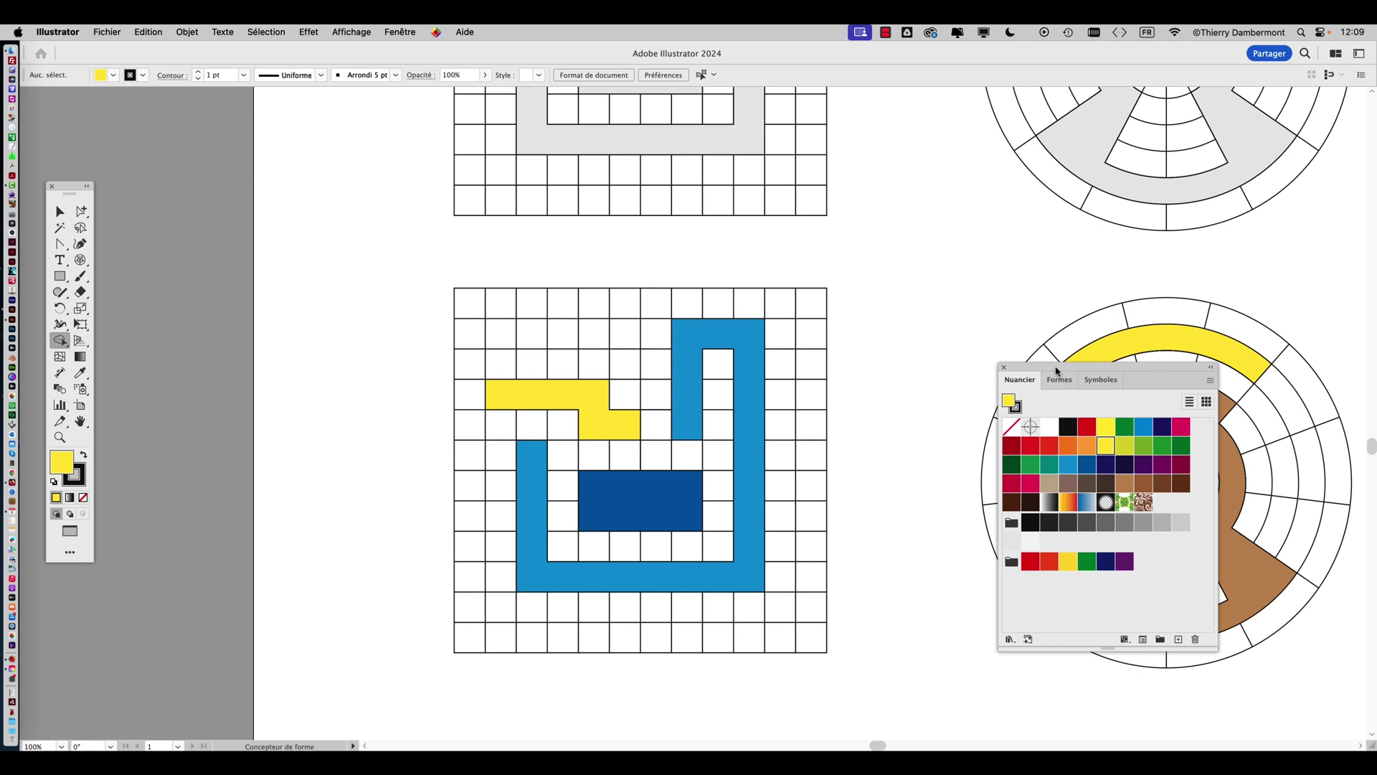
Move the Swatches panel clear of the artwork and extend the artboard downward to a height of about 806 mm
drag(1057, 372, 918, 569)
drag(787, 483, 586, 348)
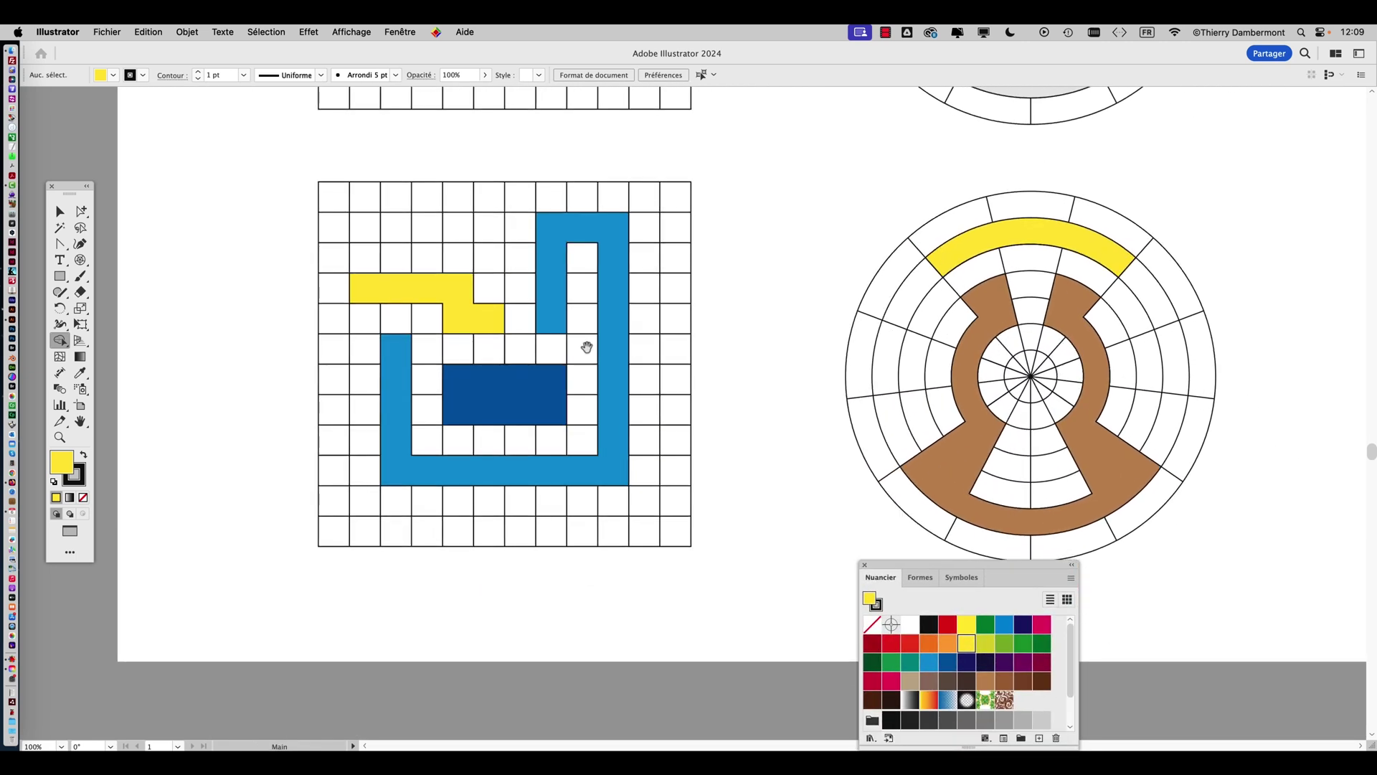
alt+scroll(633, 426, down, 1)
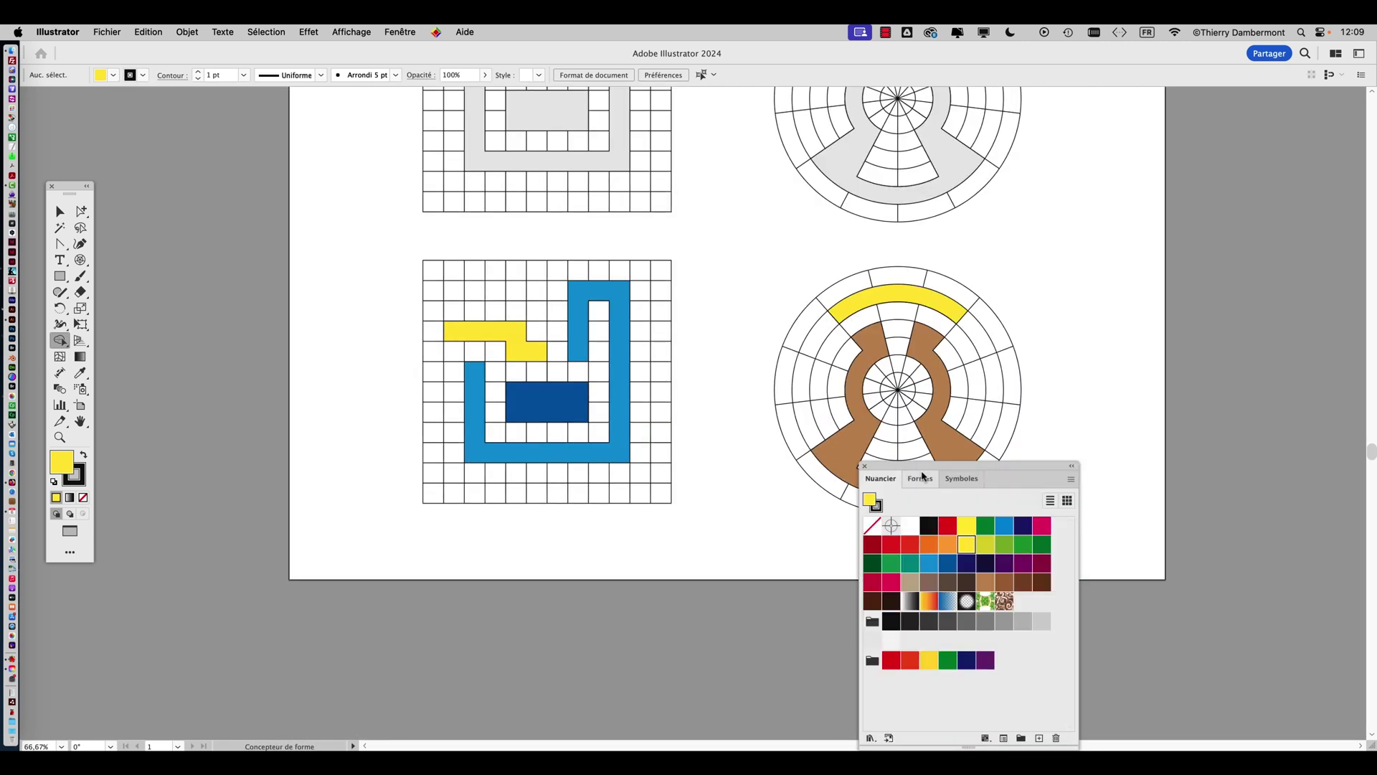
drag(926, 468, 1093, 450)
alt+scroll(857, 438, down, 1)
drag(813, 453, 712, 350)
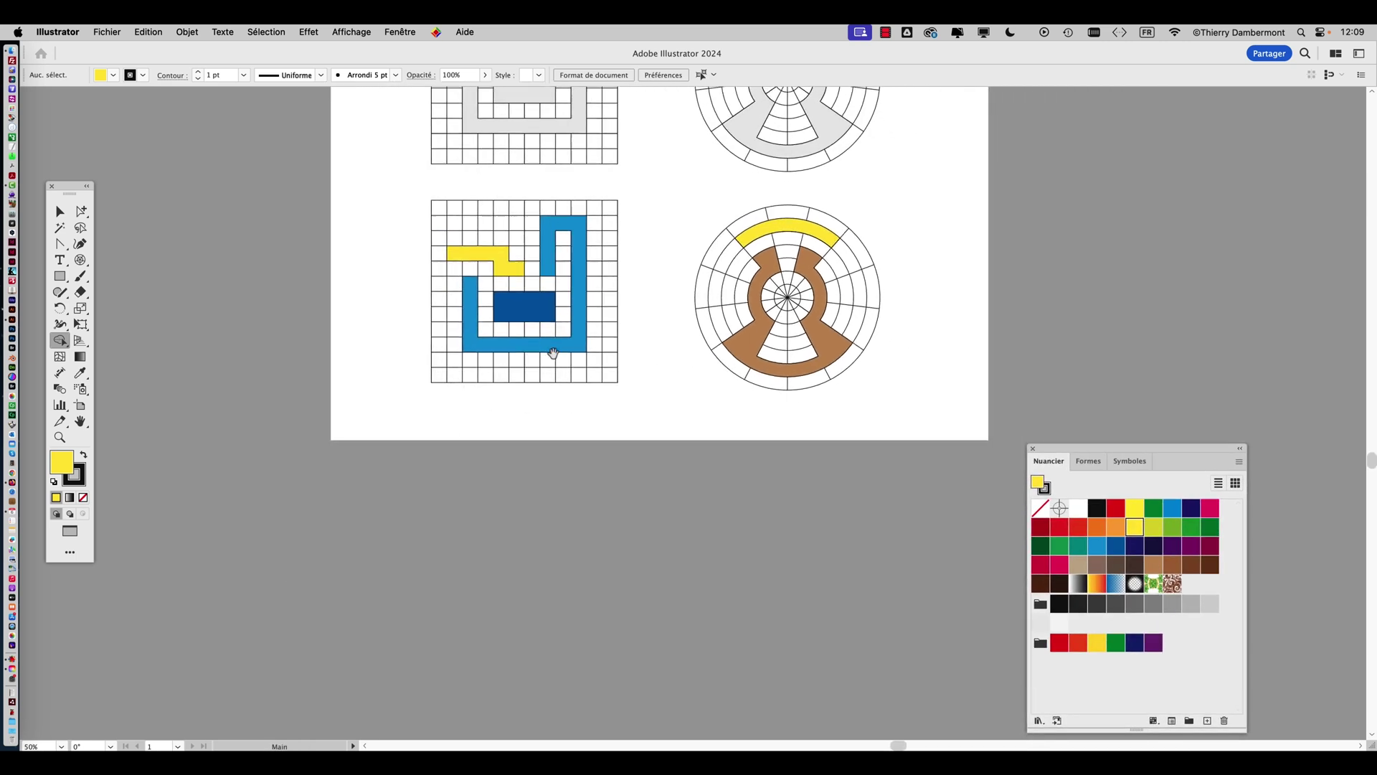
click(79, 405)
drag(658, 440, 658, 645)
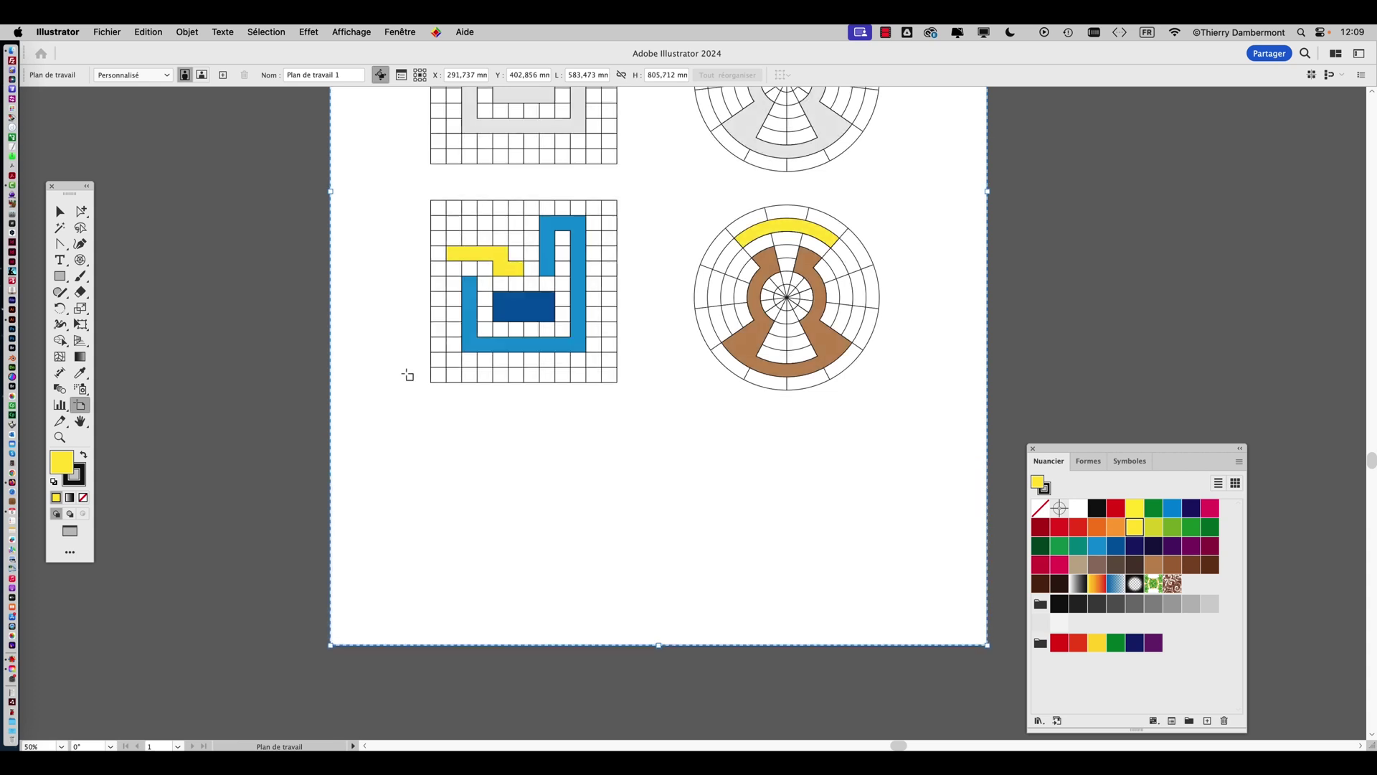
Duplicate the coloured rectangular and polar grids together straight down to about Y 689 mm
click(63, 211)
key(super+a)
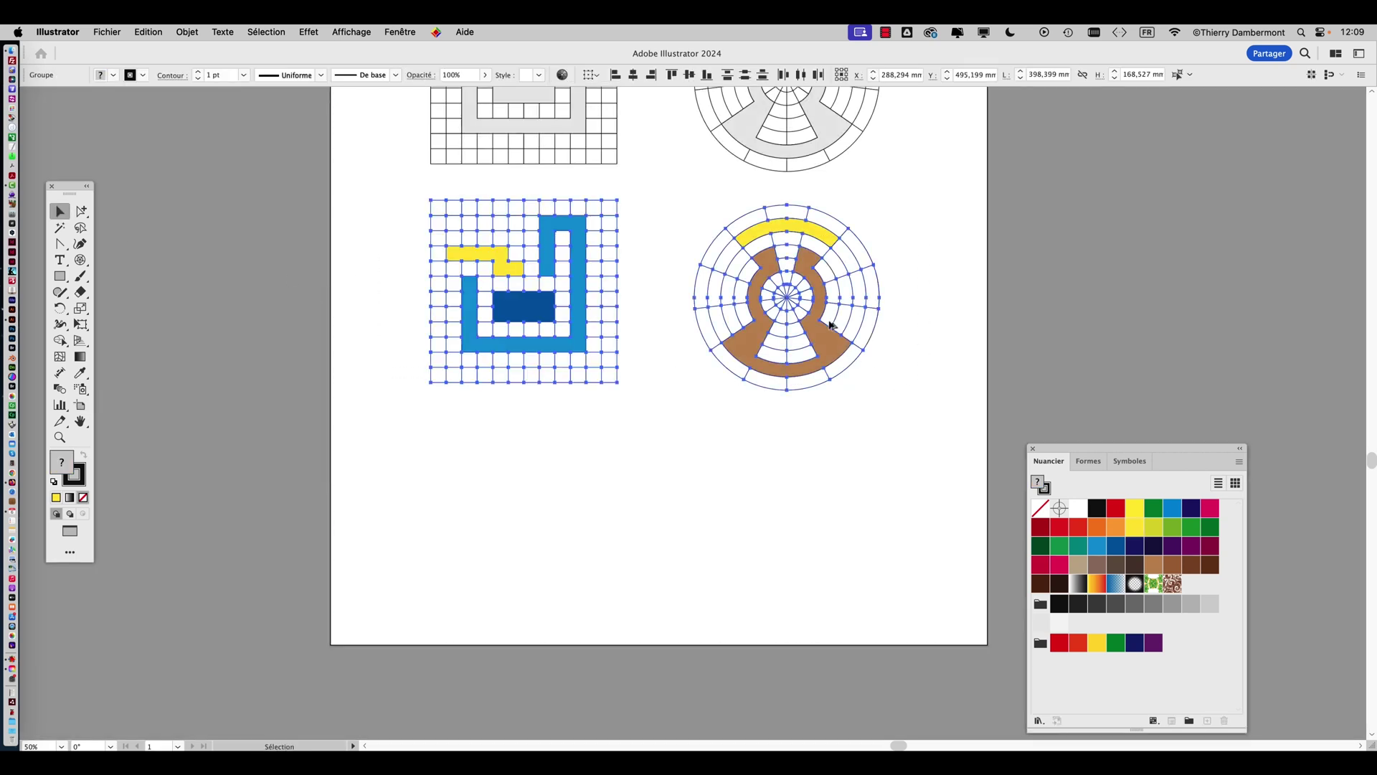
drag(812, 328, 824, 520)
Move the Swatches panel well clear of the lowest polar grid for an enlarged view of both grids
drag(1074, 451, 1128, 438)
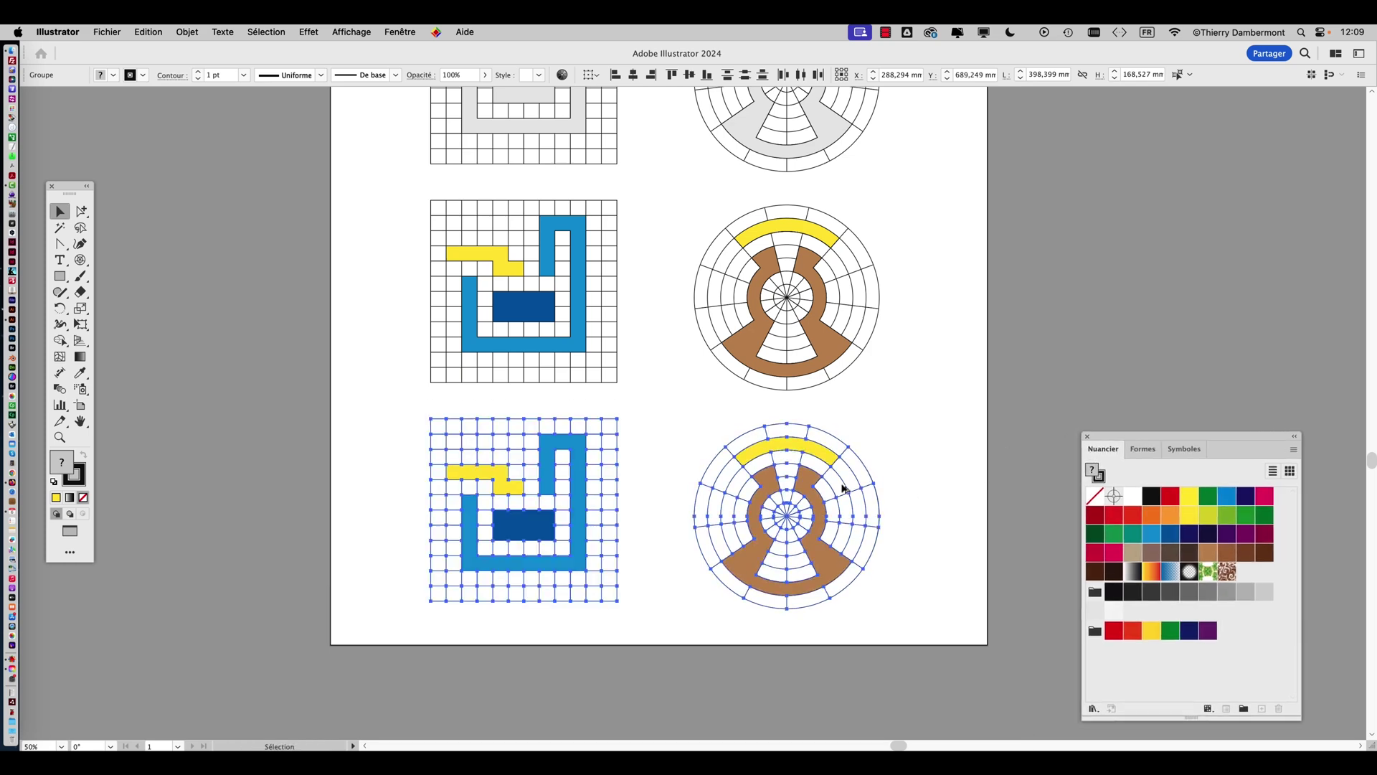
scroll(851, 487, up, 1)
scroll(983, 332, down, 2)
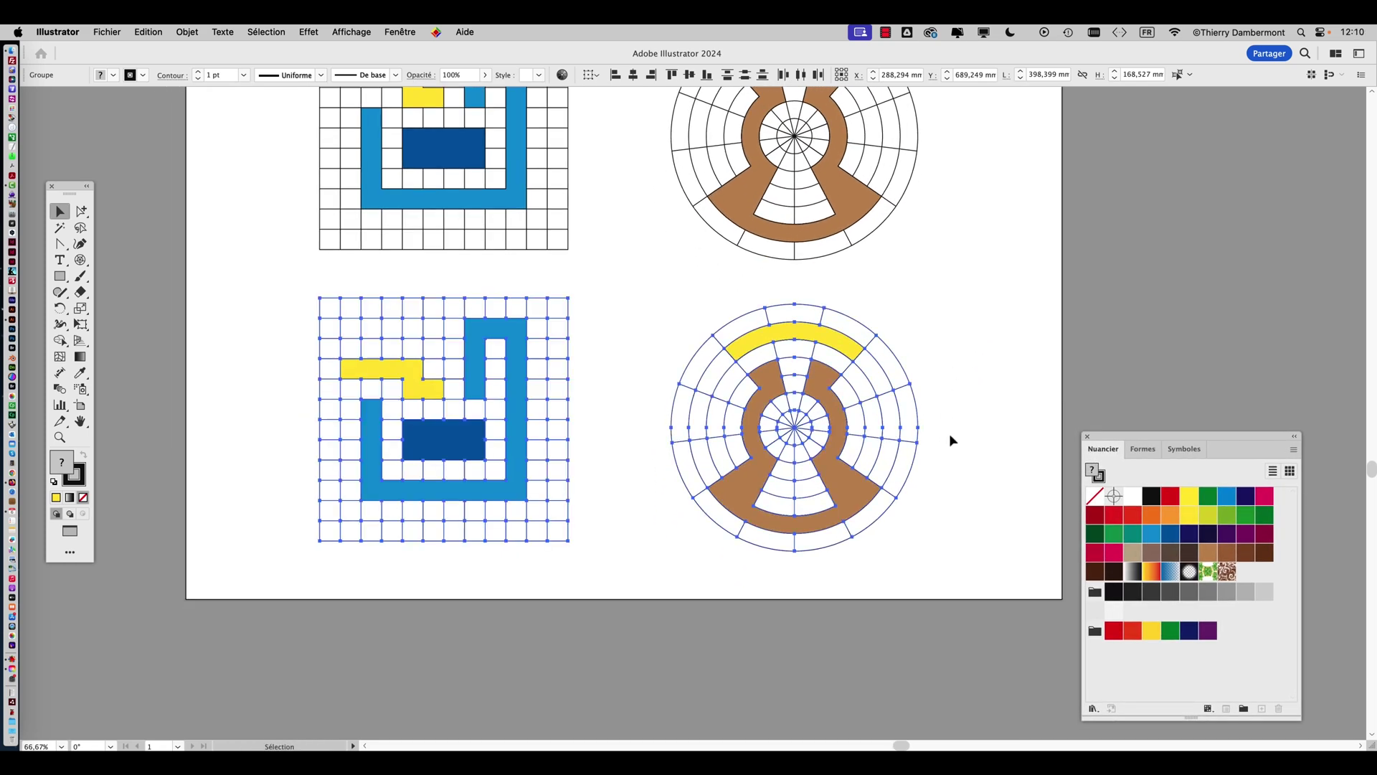
scroll(949, 433, up, 1)
drag(922, 435, 1224, 411)
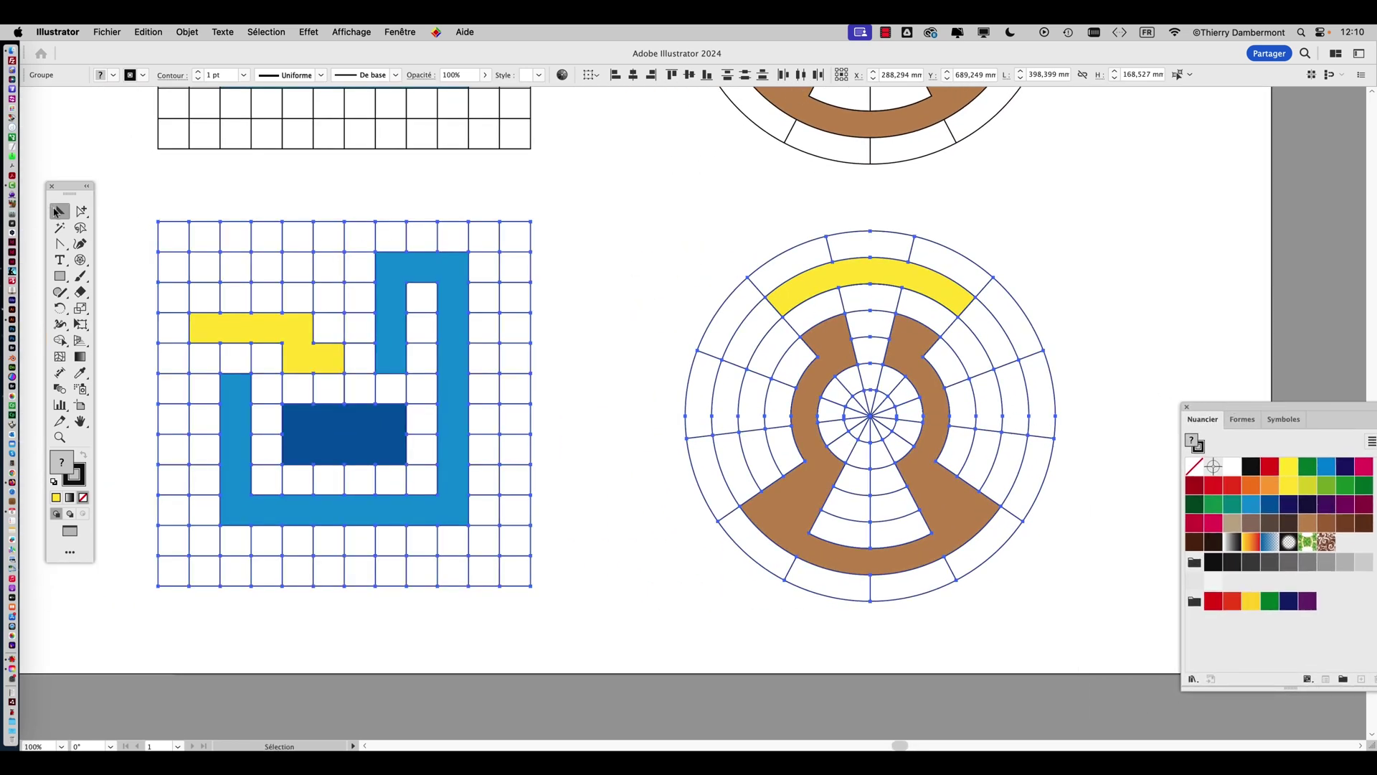
Recolour the hooked U-shaped band of the lowest rectangular grid yellow with Shape Builder, and deselect the artwork
click(80, 213)
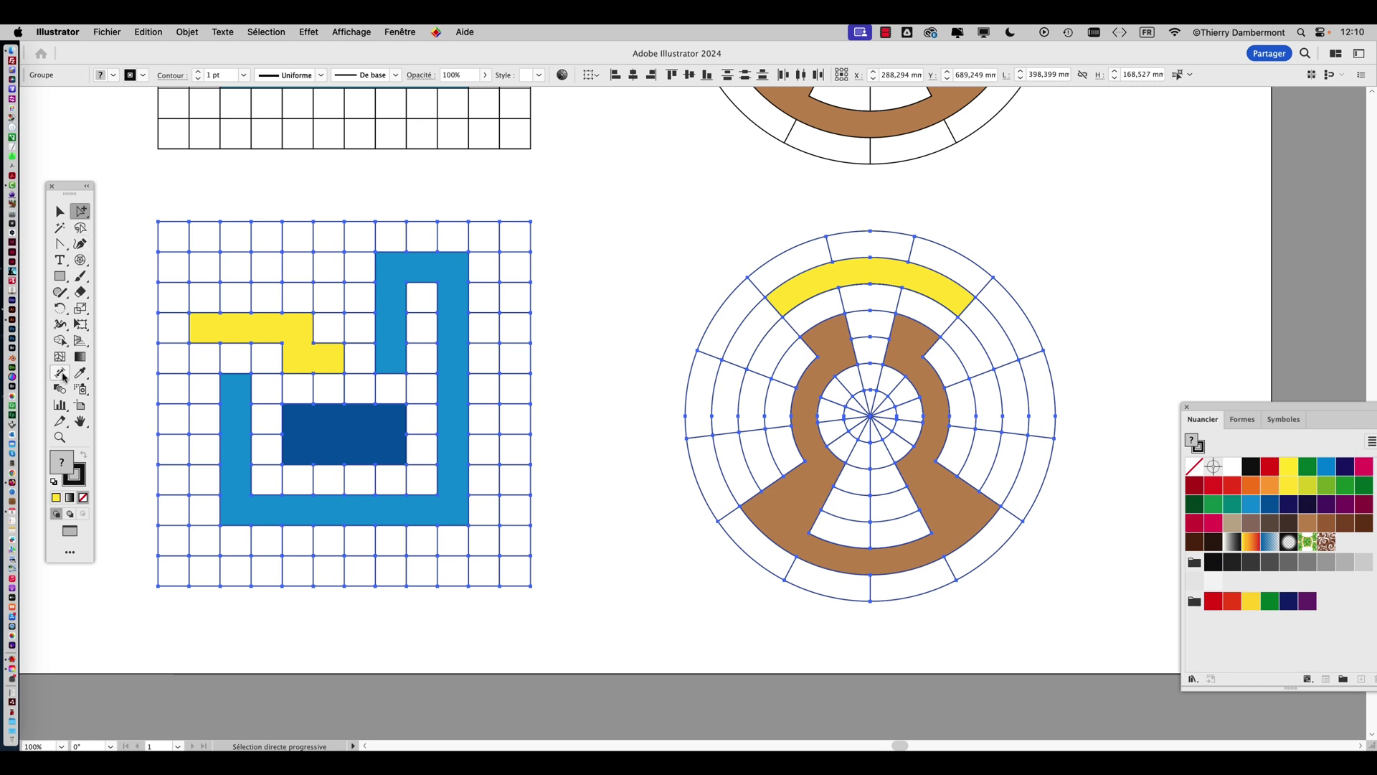
click(60, 342)
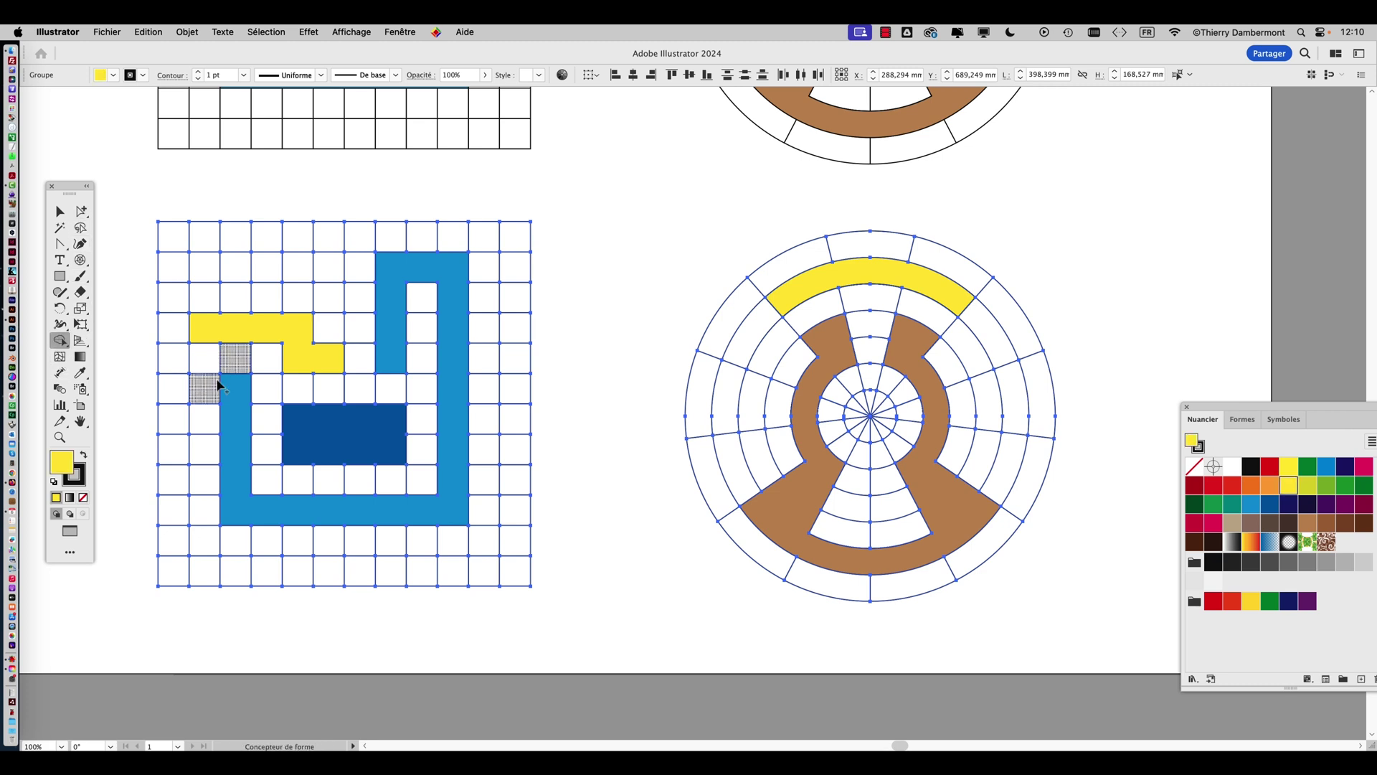
click(236, 337)
click(248, 419)
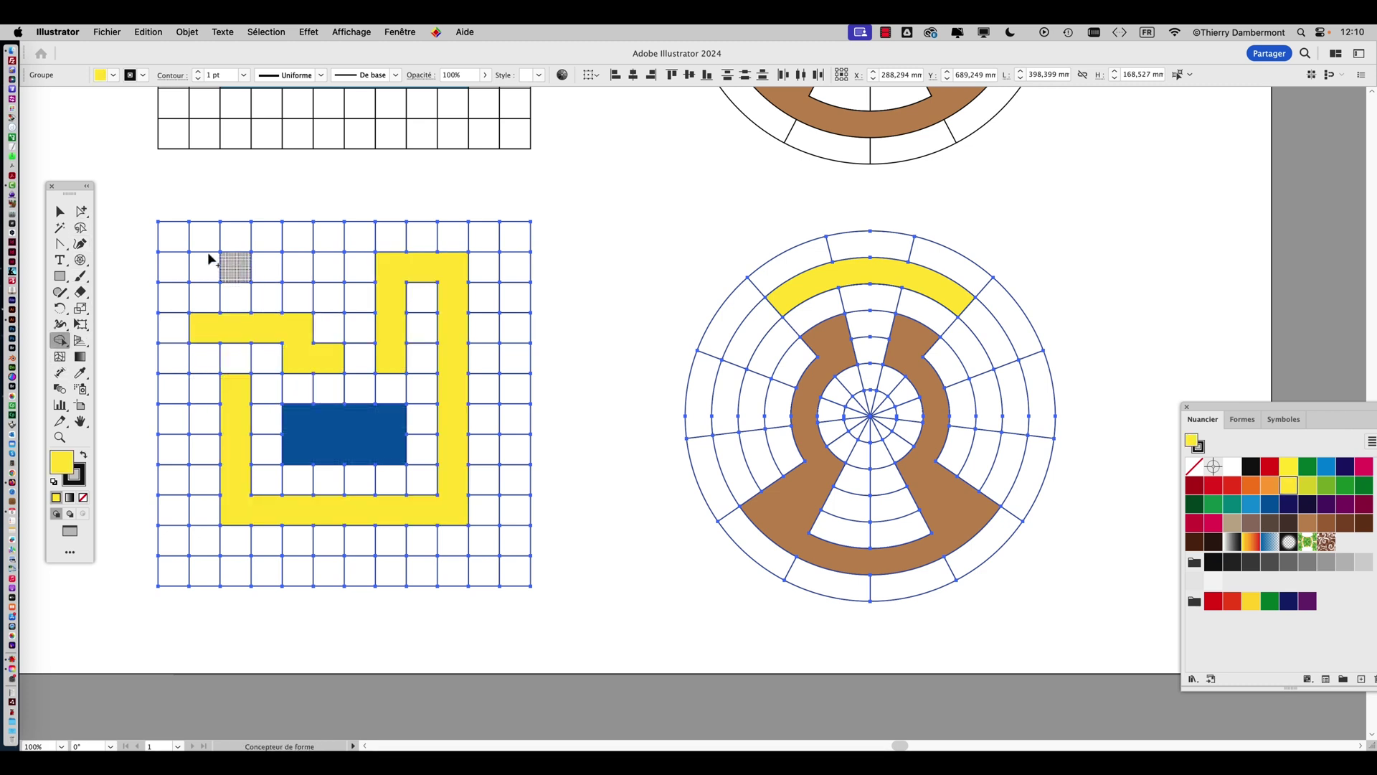
click(62, 210)
click(144, 215)
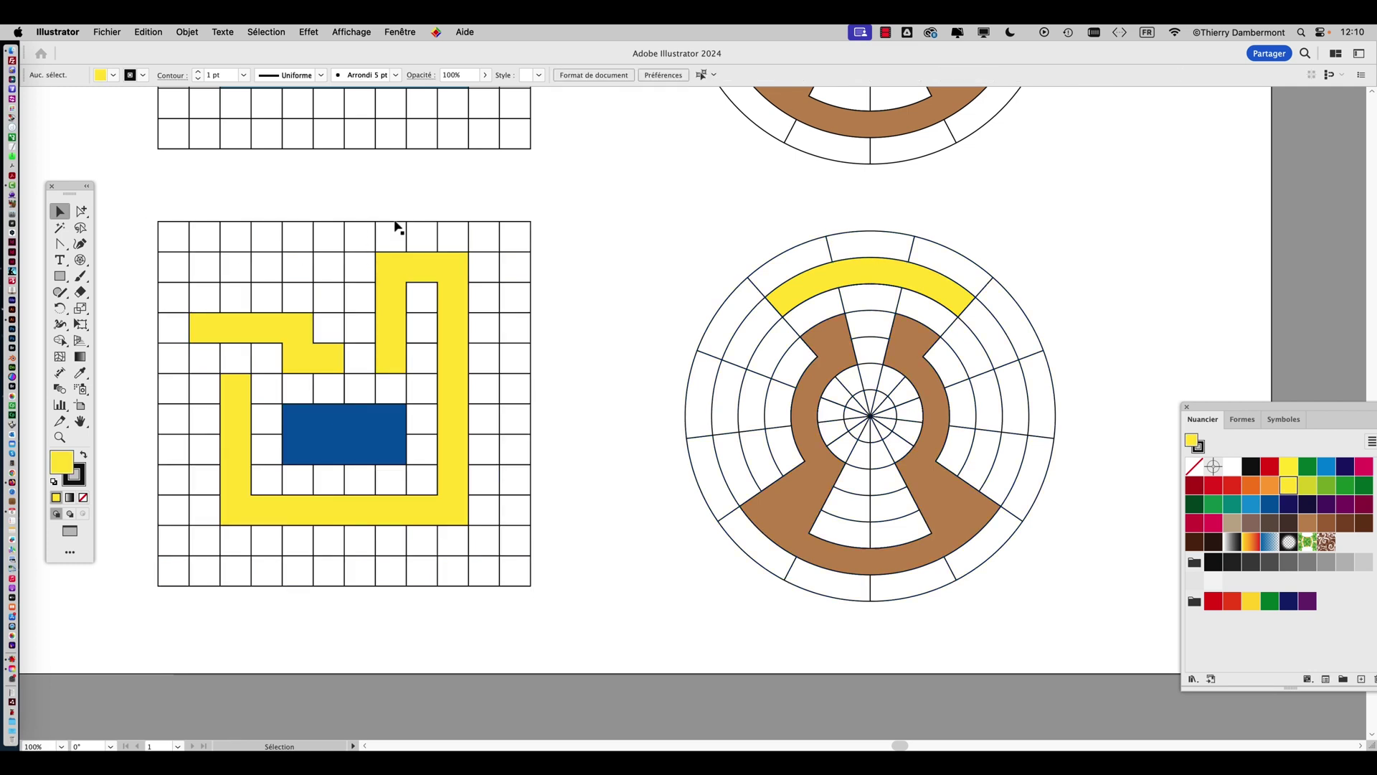
Delete the outer frame, vertical lines and lowest rows of the lowest rectangular grid around the coloured shapes using Group Selection
click(81, 211)
drag(158, 208, 501, 529)
key(BackSpace)
key(BackSpace)
drag(515, 289, 179, 584)
key(BackSpace)
key(BackSpace)
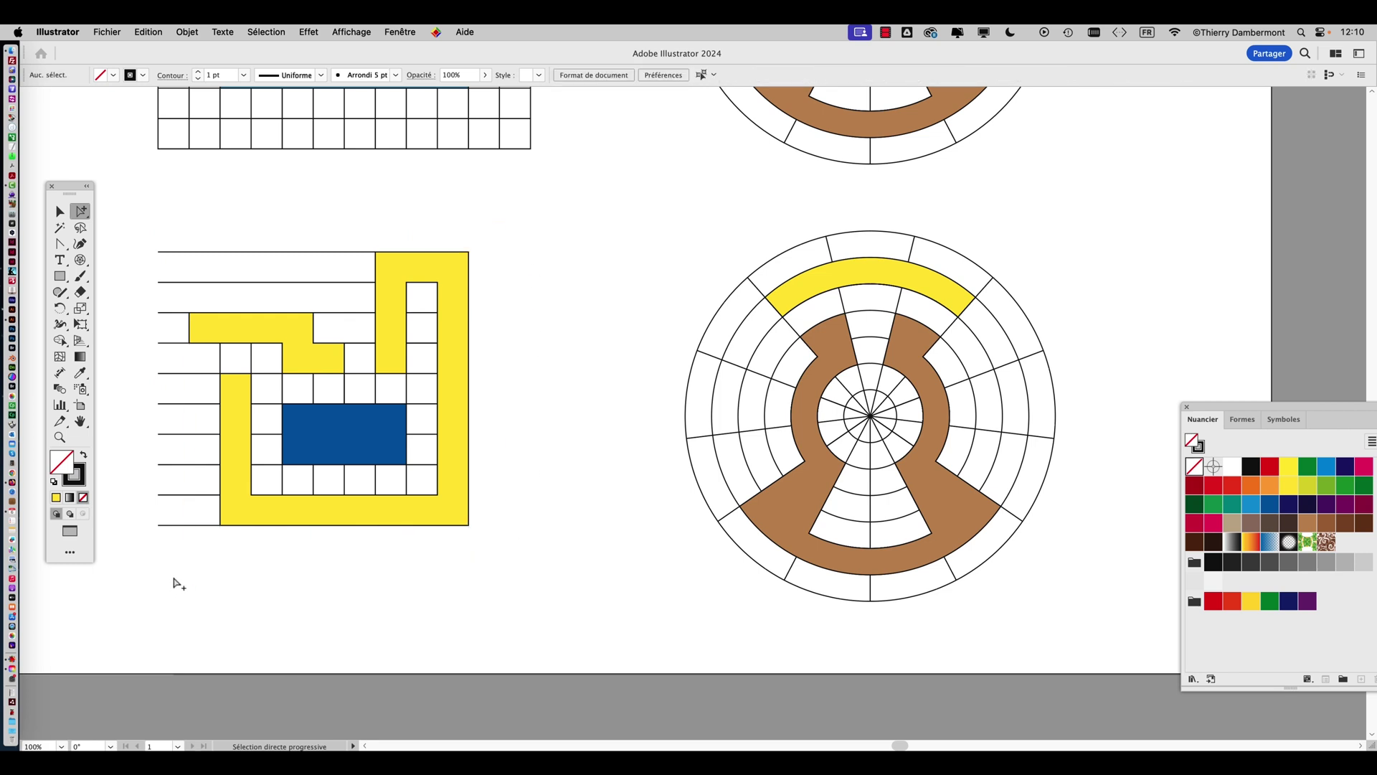
Delete the leftover horizontal grid lines projecting left of the U-shaped band and around the yellow stepped bar
drag(143, 374, 194, 547)
key(BackSpace)
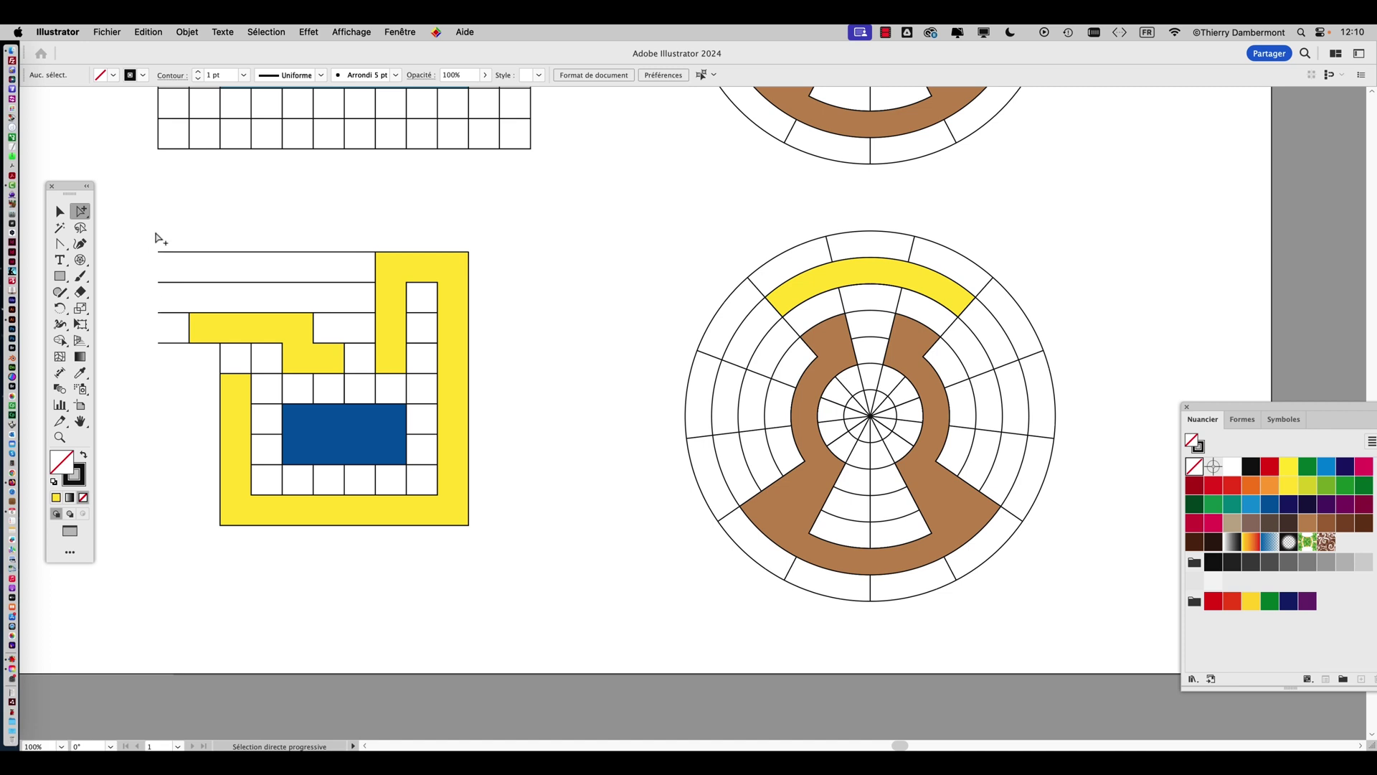
drag(157, 239, 308, 307)
key(BackSpace)
drag(171, 340, 173, 348)
key(BackSpace)
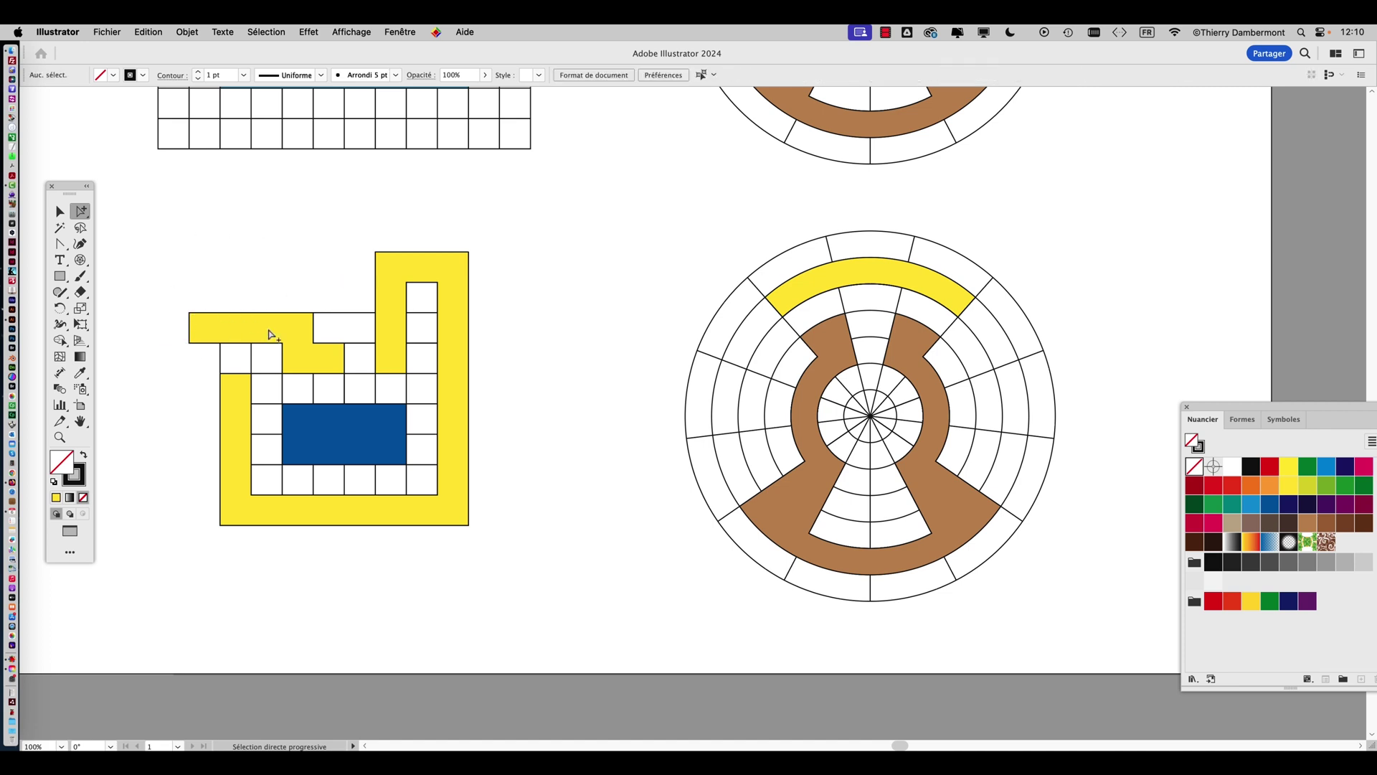
Delete the remaining grid lines between the stepped bar, the U-shaped band and the dark blue block
drag(354, 322, 355, 323)
key(BackSpace)
drag(278, 394, 426, 405)
key(BackSpace)
drag(429, 304, 430, 467)
key(BackSpace)
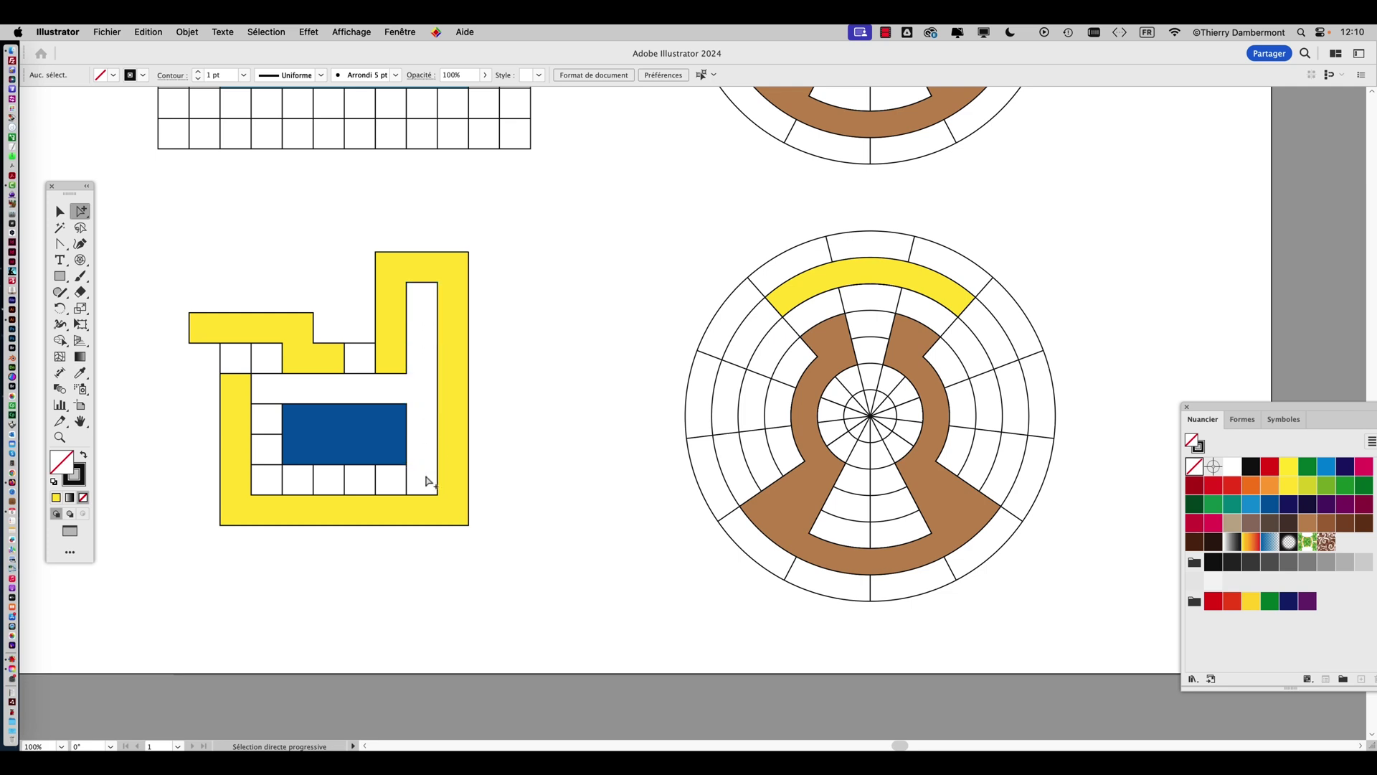
key(BackSpace)
drag(259, 486, 268, 476)
key(BackSpace)
drag(366, 340, 369, 384)
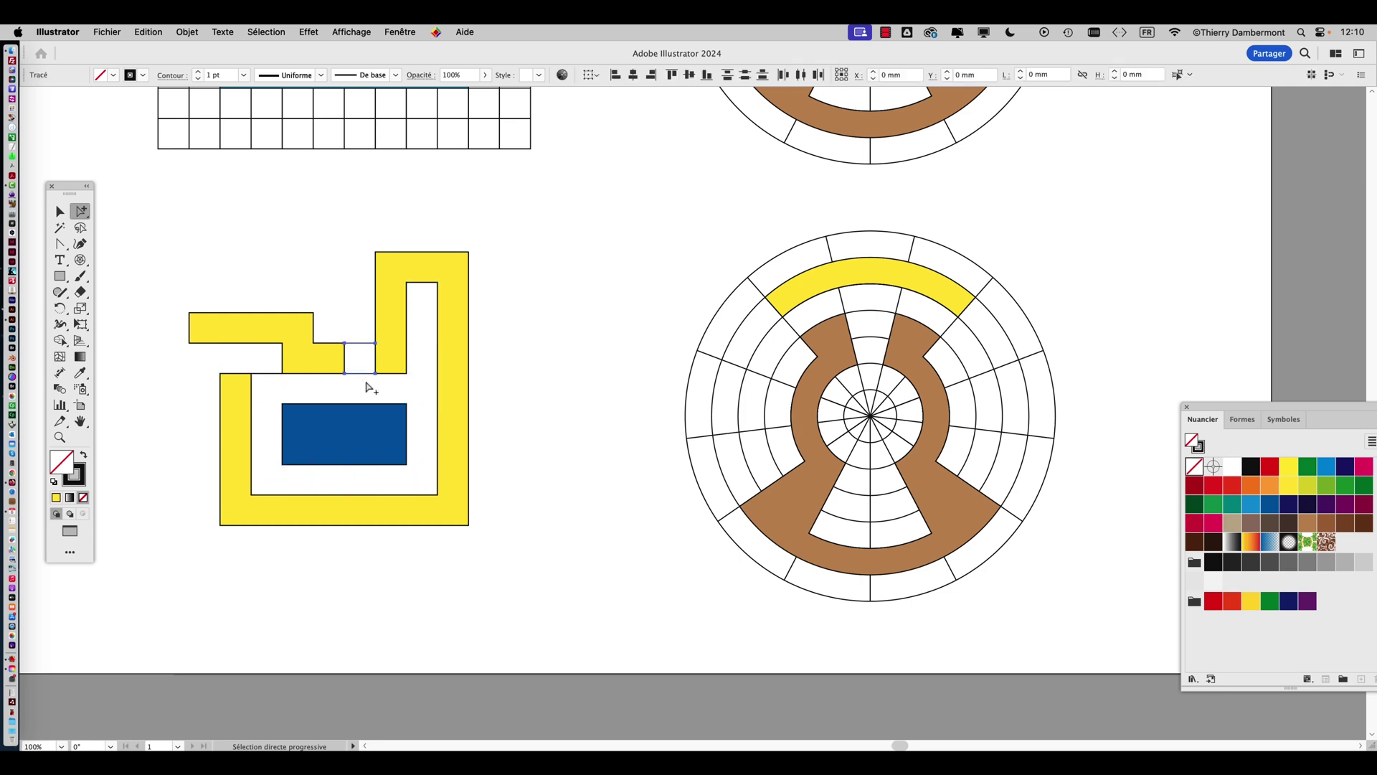
key(BackSpace)
Remove the stroke from the yellow shapes and dark blue block of the cleaned rectangular design, and deselect them
click(60, 210)
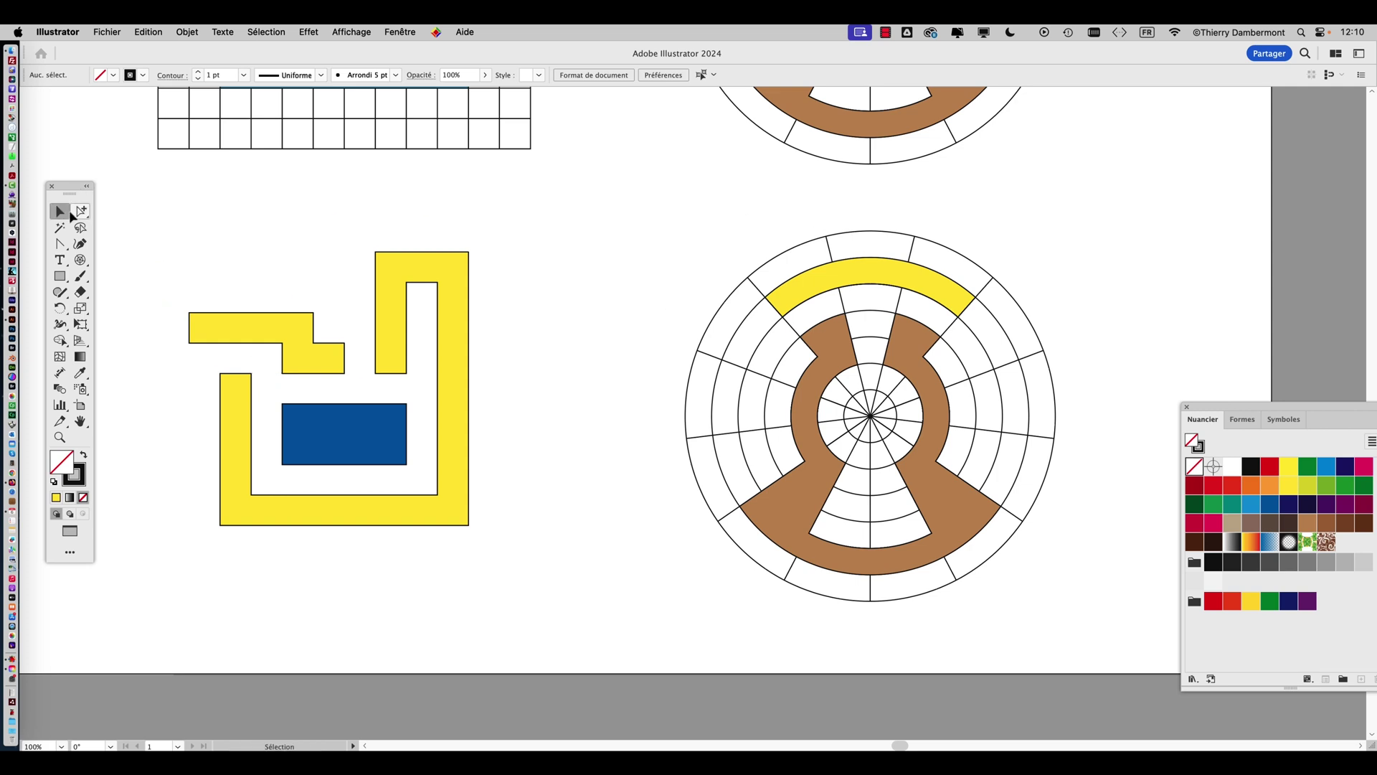
drag(185, 213, 490, 571)
click(82, 485)
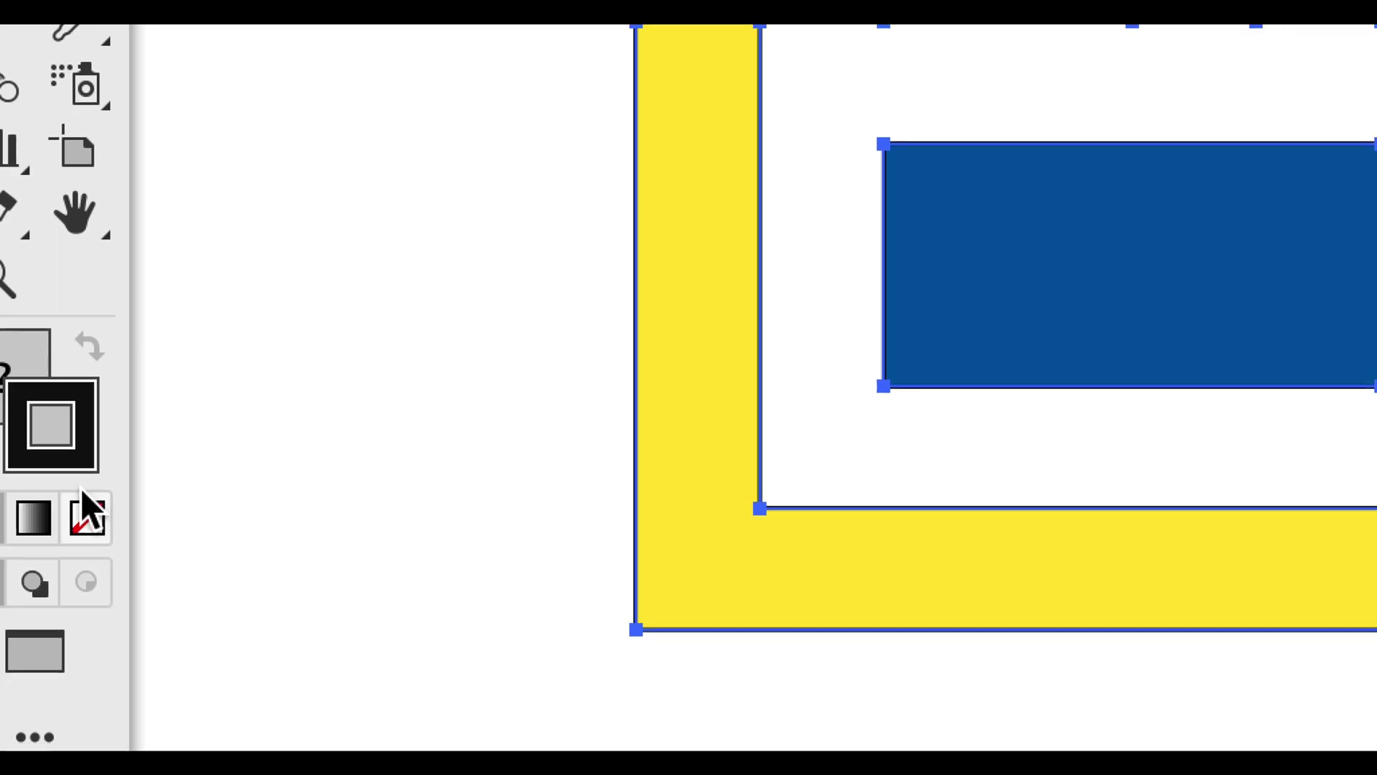
click(83, 495)
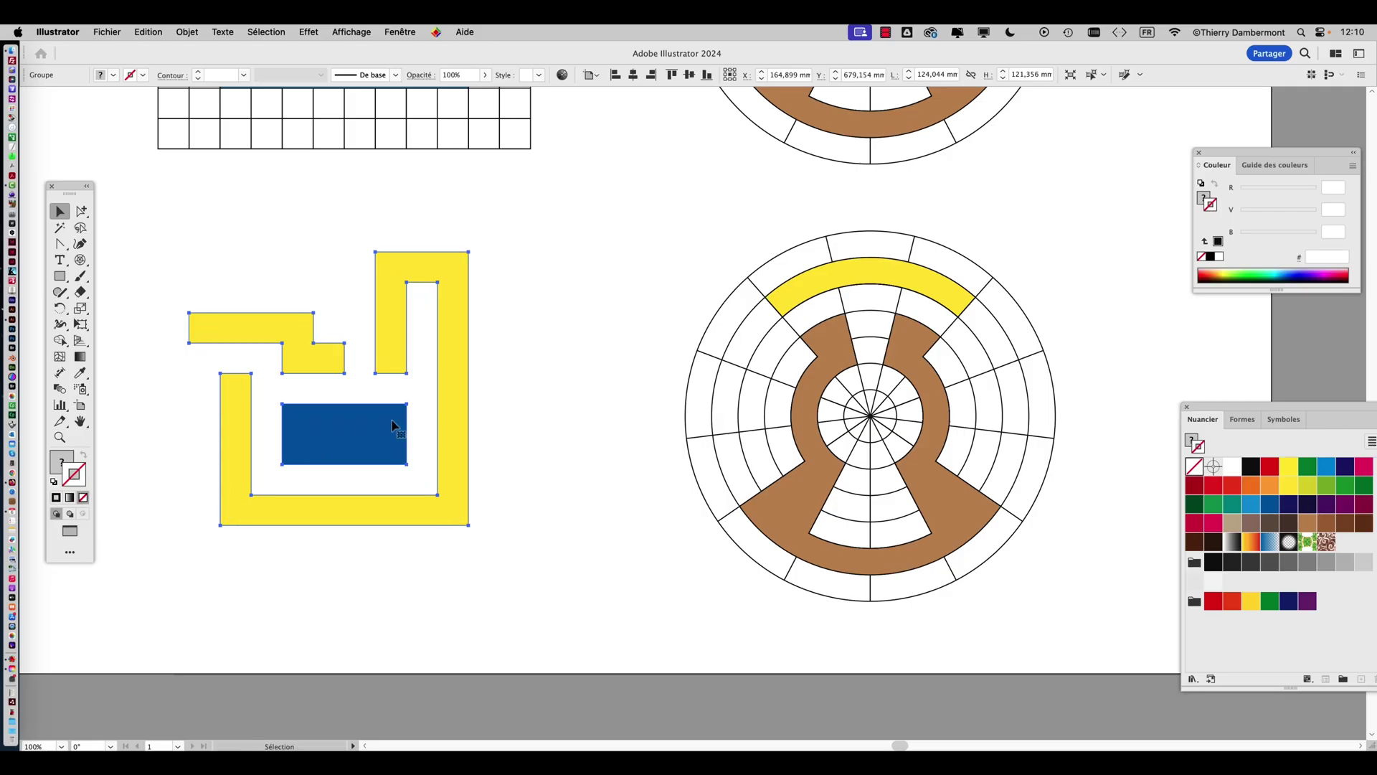
click(531, 431)
Delete the outer rings of the lowest polar grid and the lines left of the brown shape using Group Selection
scroll(531, 431, right, 2)
scroll(530, 431, down, 1)
click(81, 211)
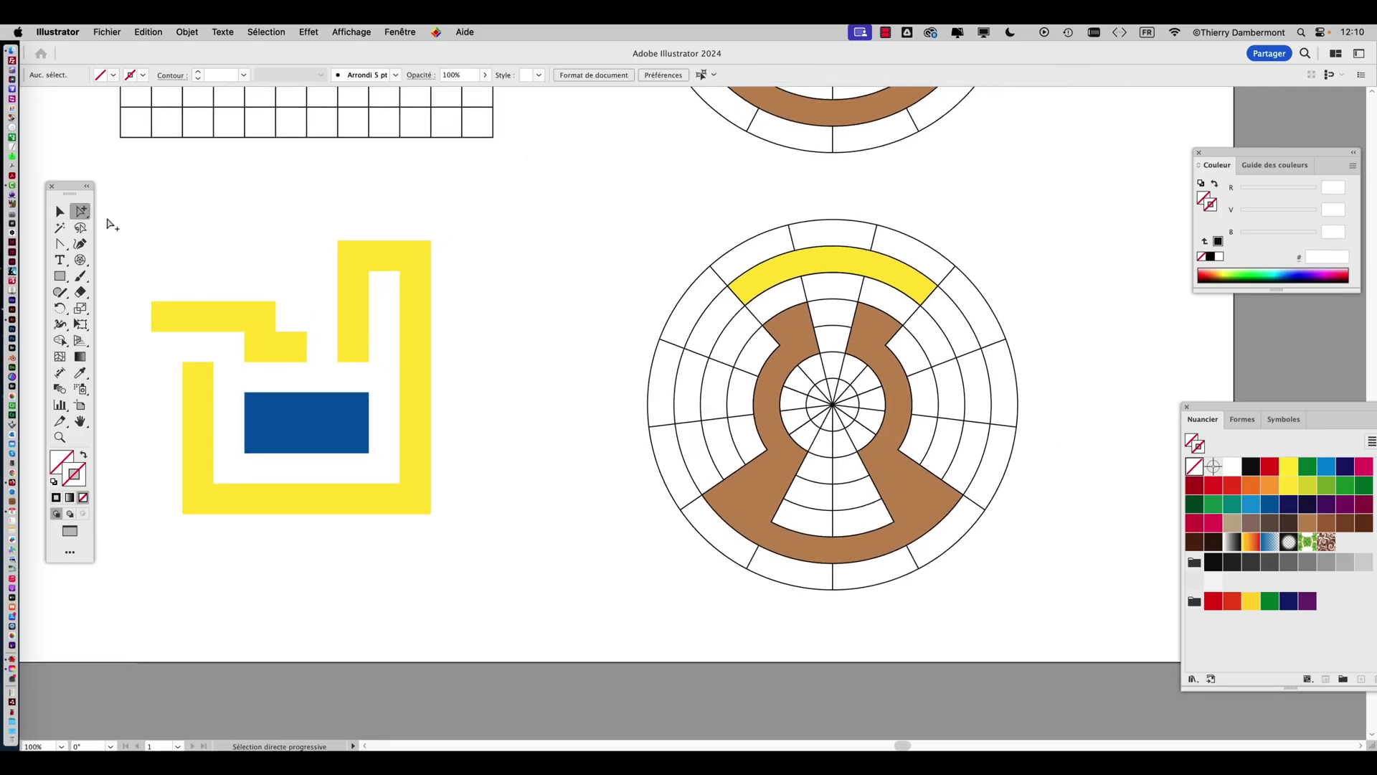
click(730, 406)
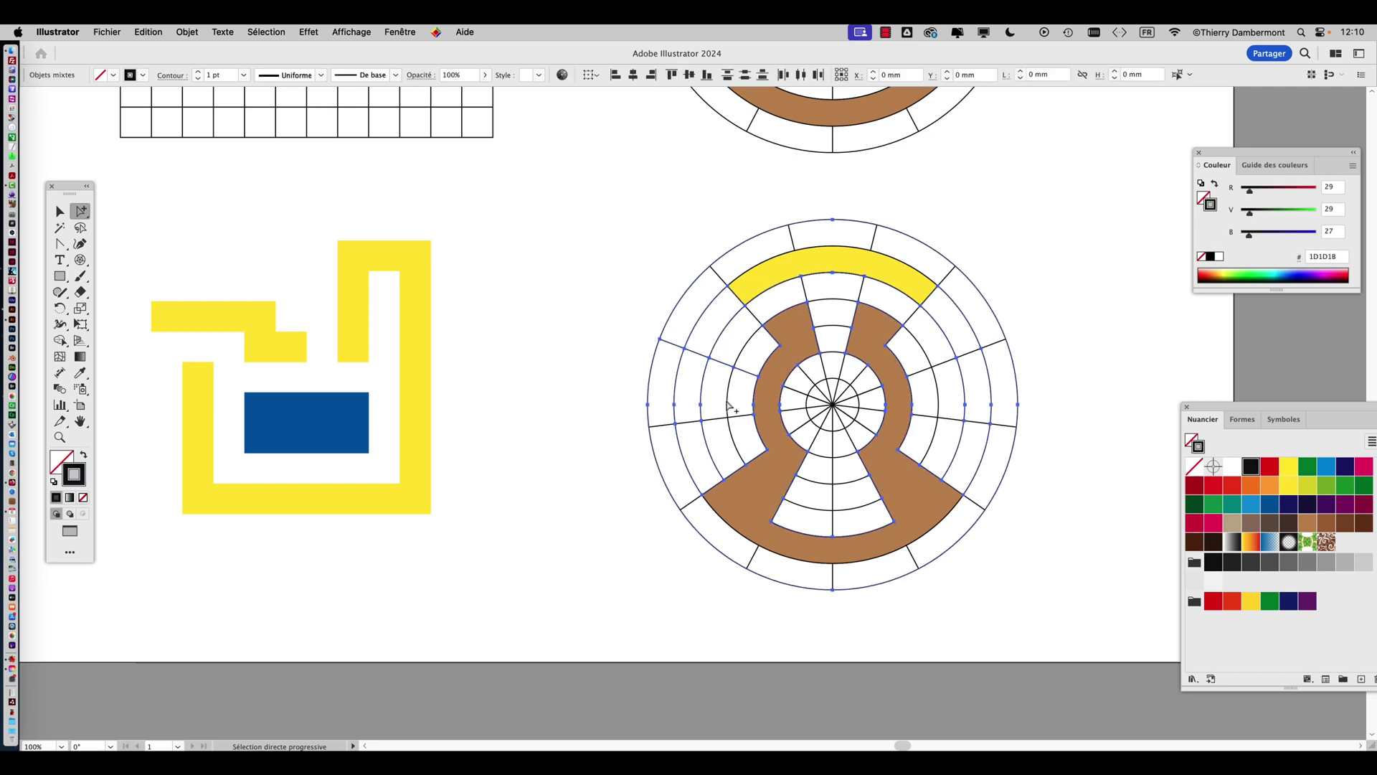
key(Delete)
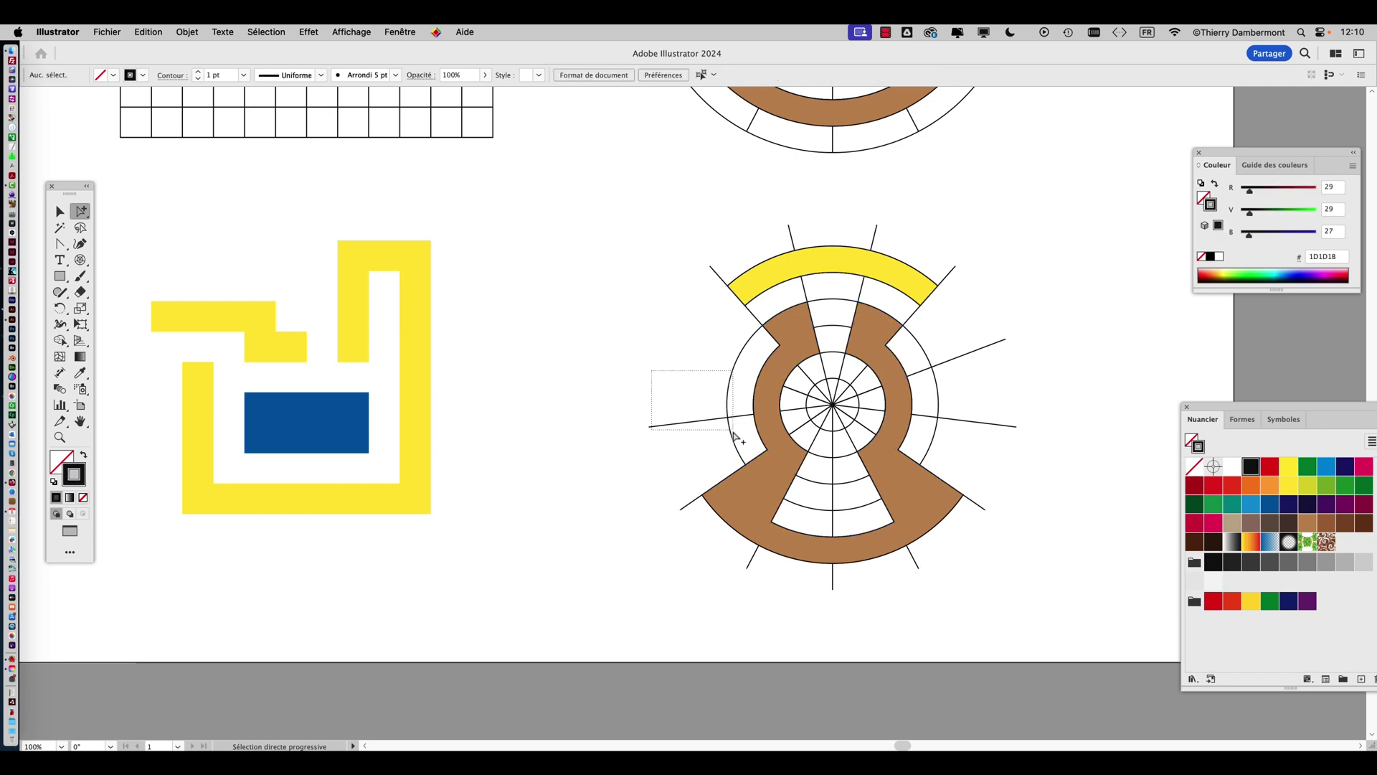
drag(733, 436, 733, 436)
key(Delete)
Delete the spoke stubs around the yellow arc and the two long spokes to the right of the brown shape
click(709, 263)
key(Delete)
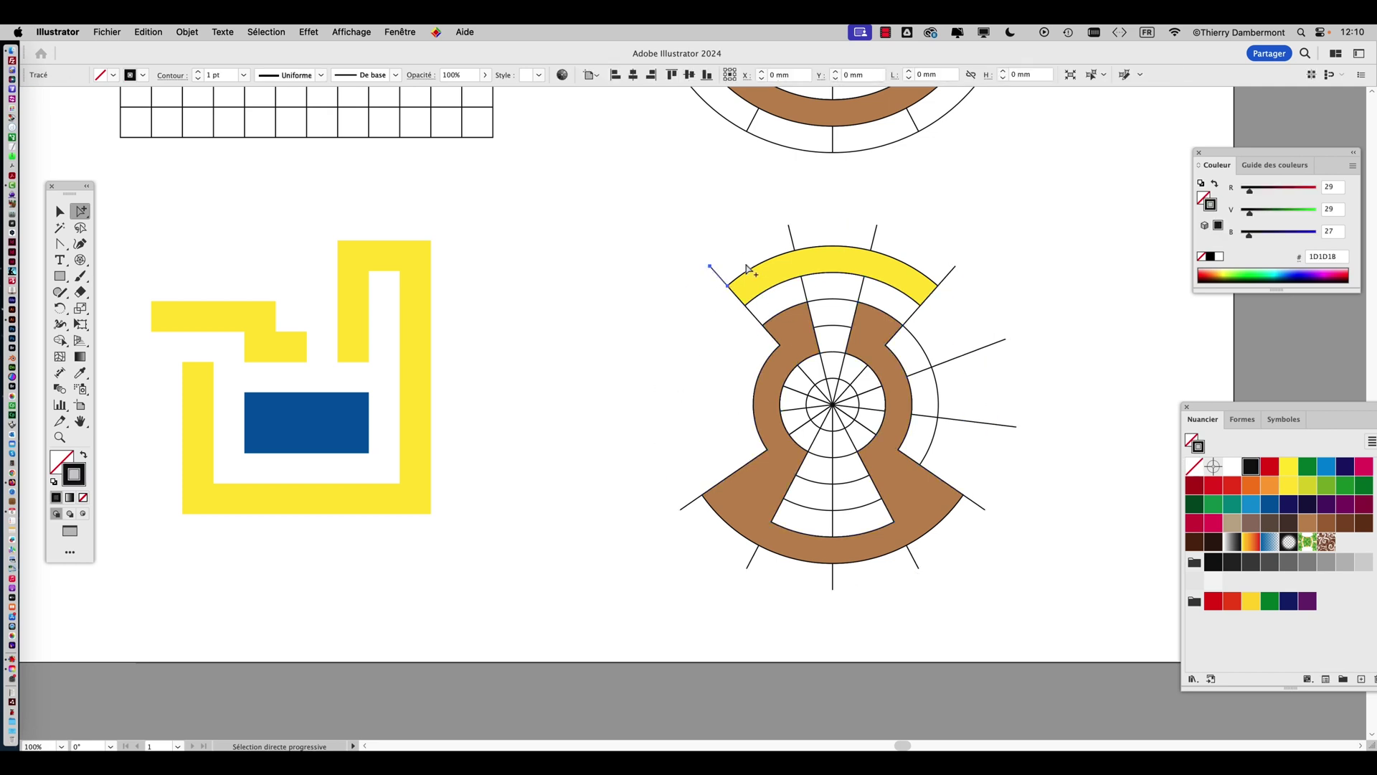
click(793, 226)
key(Delete)
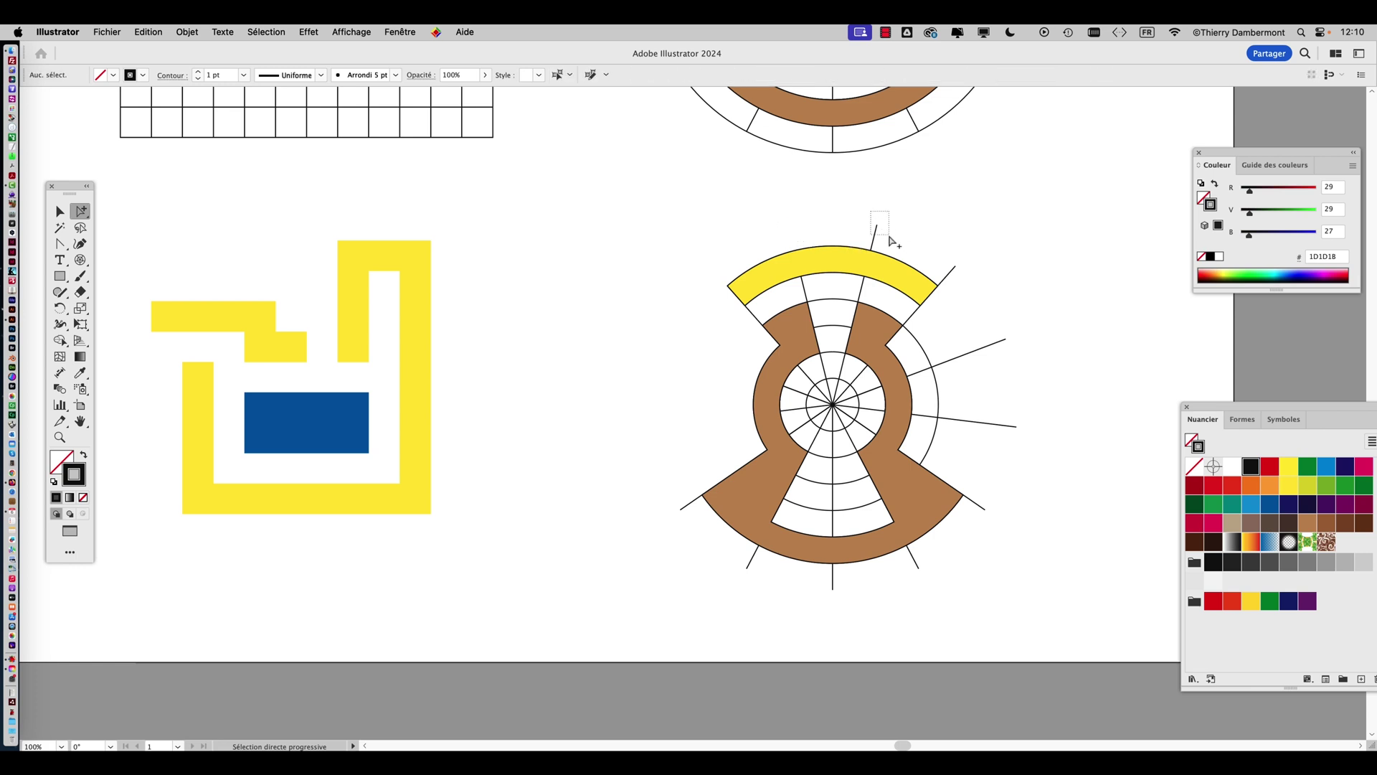
drag(889, 236, 890, 237)
key(Delete)
click(954, 268)
key(Delete)
drag(985, 333, 1022, 445)
key(Delete)
Delete the spoke stubs projecting from the lower outer edge of the brown shape
click(986, 511)
key(Delete)
click(916, 567)
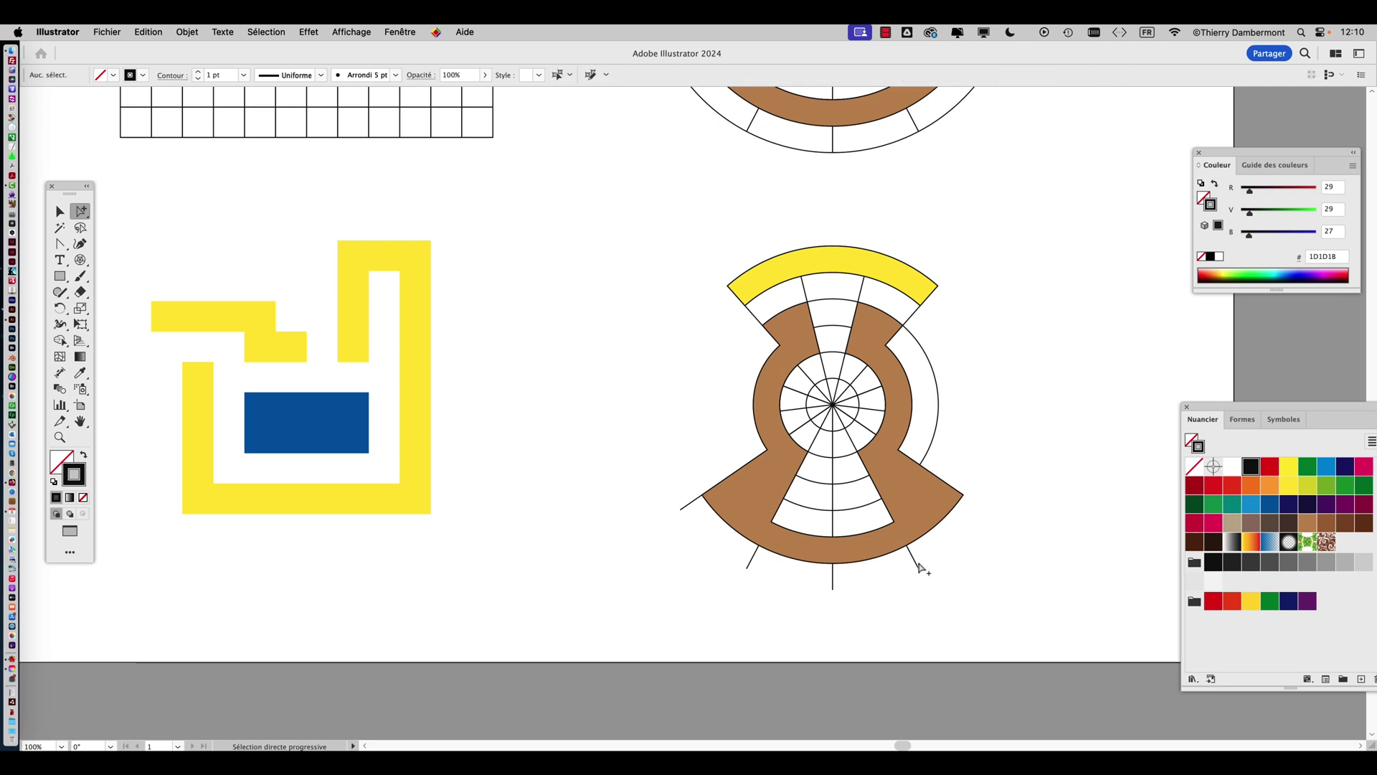
key(Delete)
click(833, 583)
key(Delete)
click(750, 562)
key(Delete)
click(685, 508)
key(Delete)
Delete the grid lines inside the brown shape's lower opening and the arcs in its upper gap
click(847, 518)
key(Delete)
click(849, 462)
key(Delete)
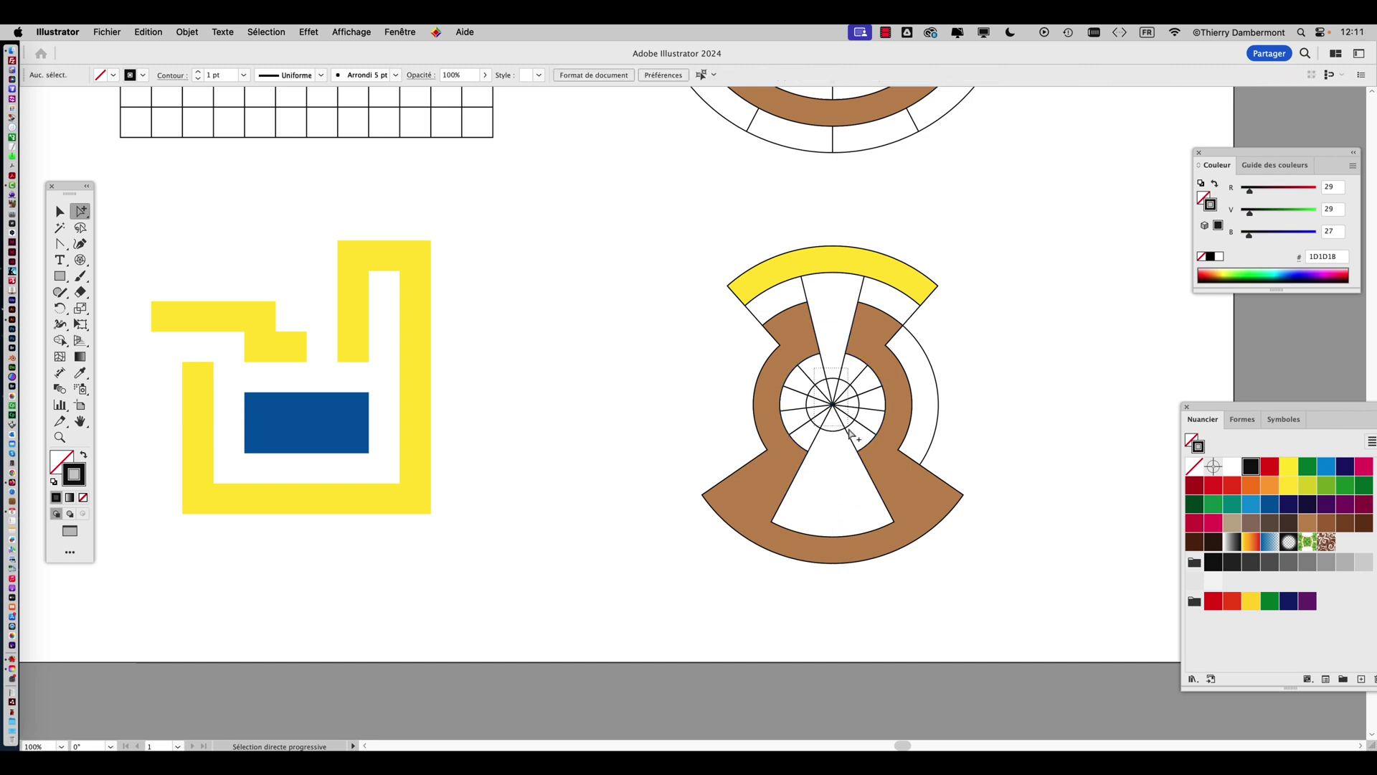
Select the remaining polar artwork and erase the cells and spokes inside the brown ring with Shape Builder
click(854, 441)
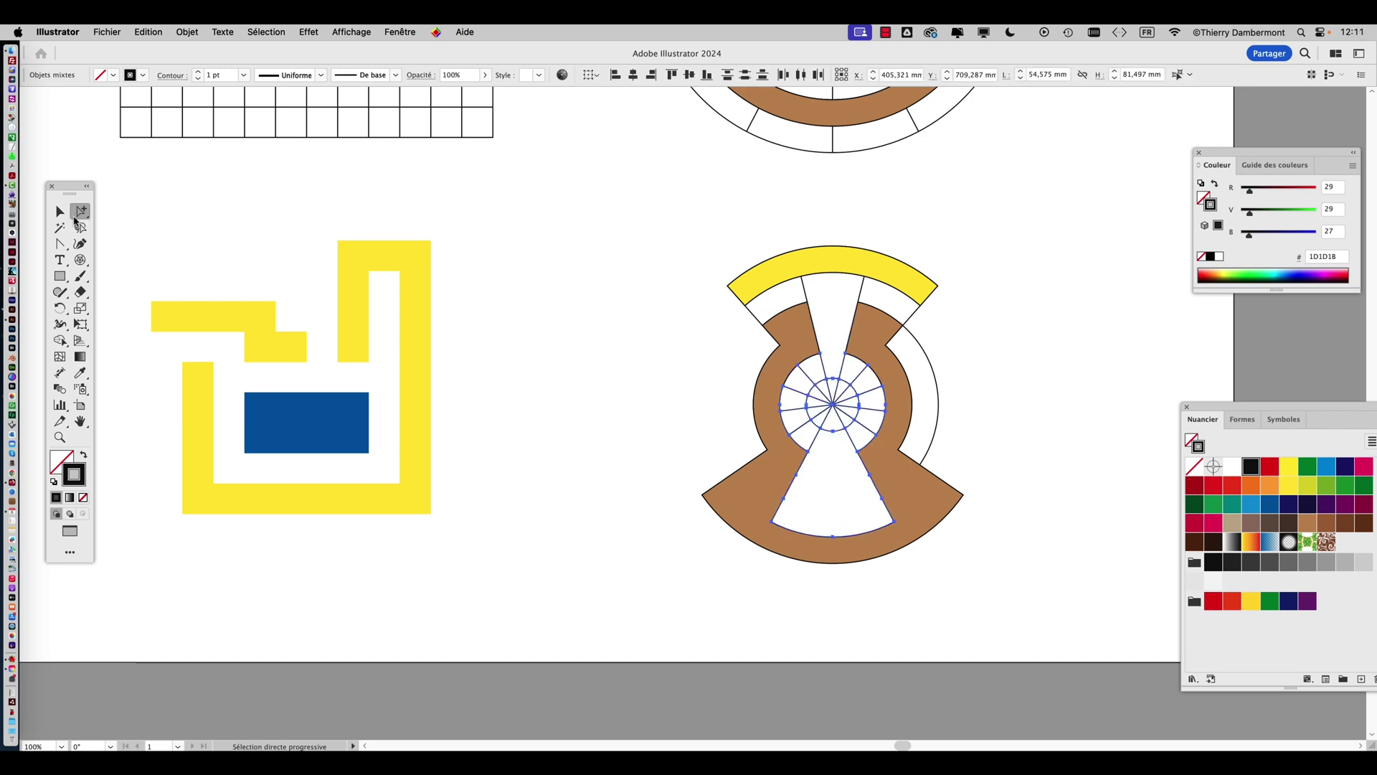
click(62, 341)
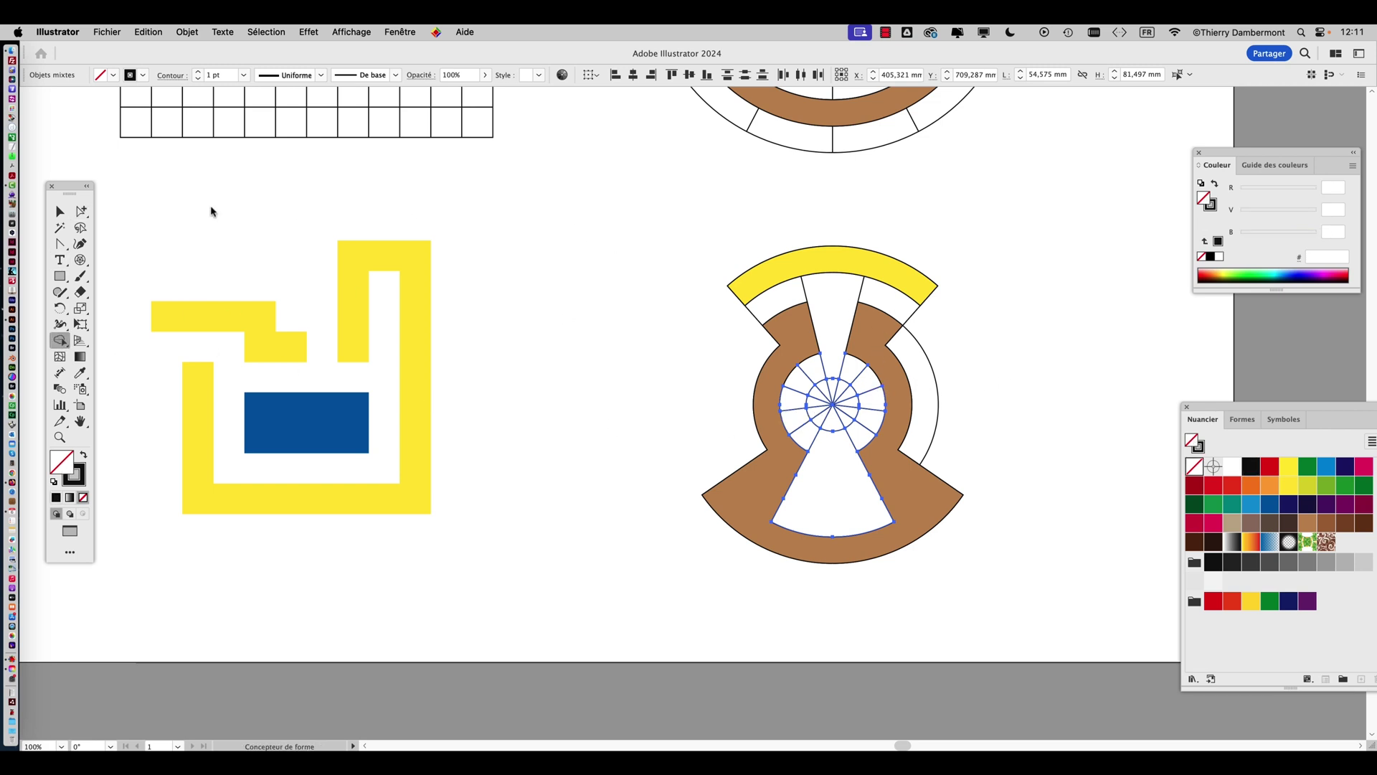
key(v)
click(851, 238)
click(845, 255)
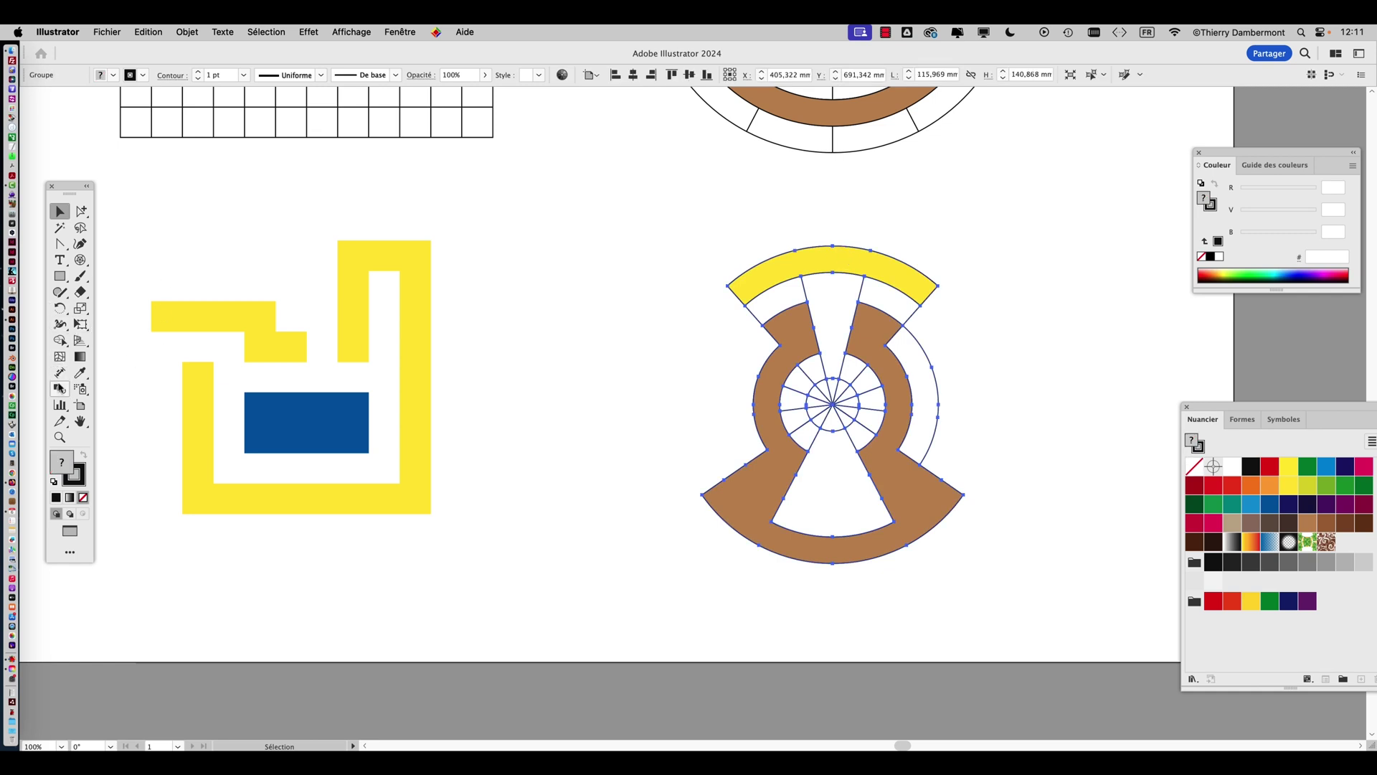
click(60, 343)
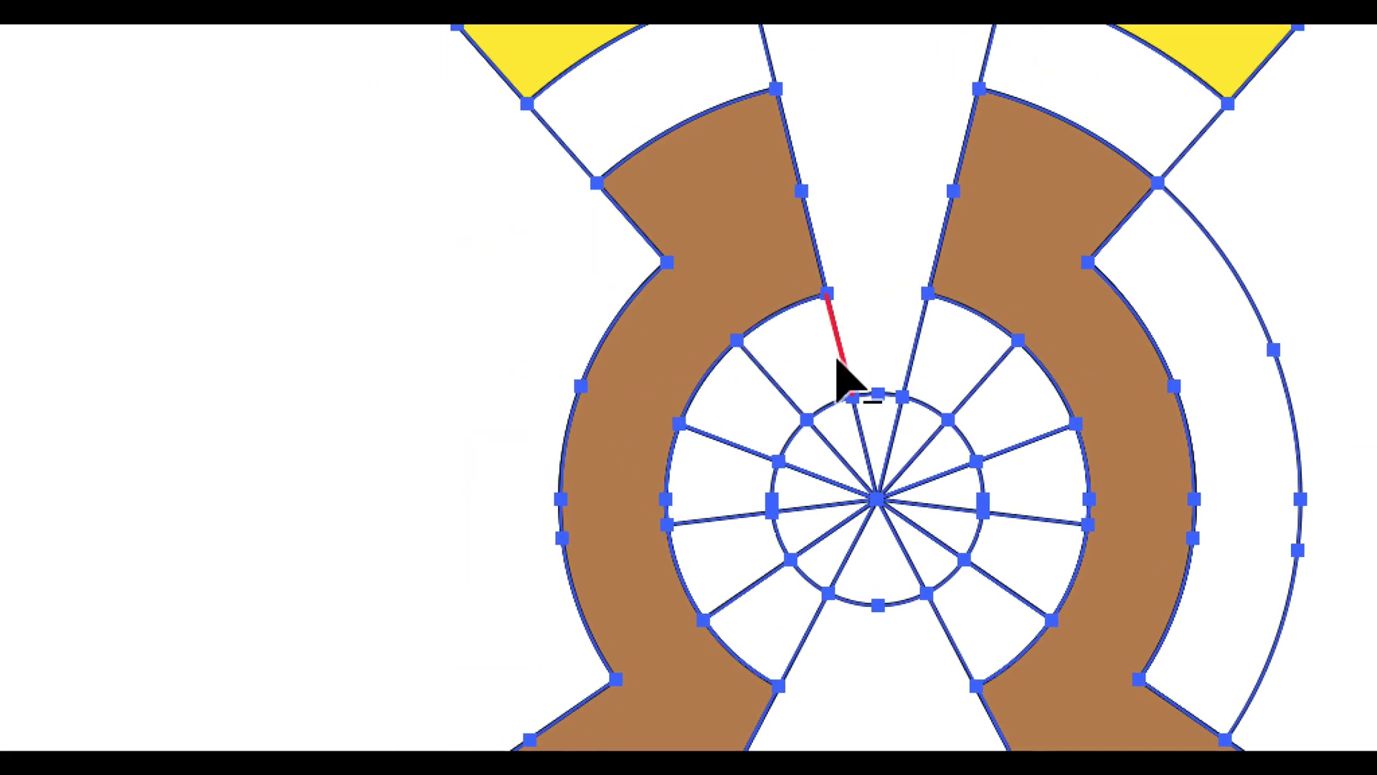
mouse_move(828, 369)
mouse_down()
mouse_move(824, 416)
mouse_move(858, 430)
mouse_move(858, 175)
mouse_move(762, 265)
mouse_move(892, 306)
mouse_up()
drag(864, 387, 836, 371)
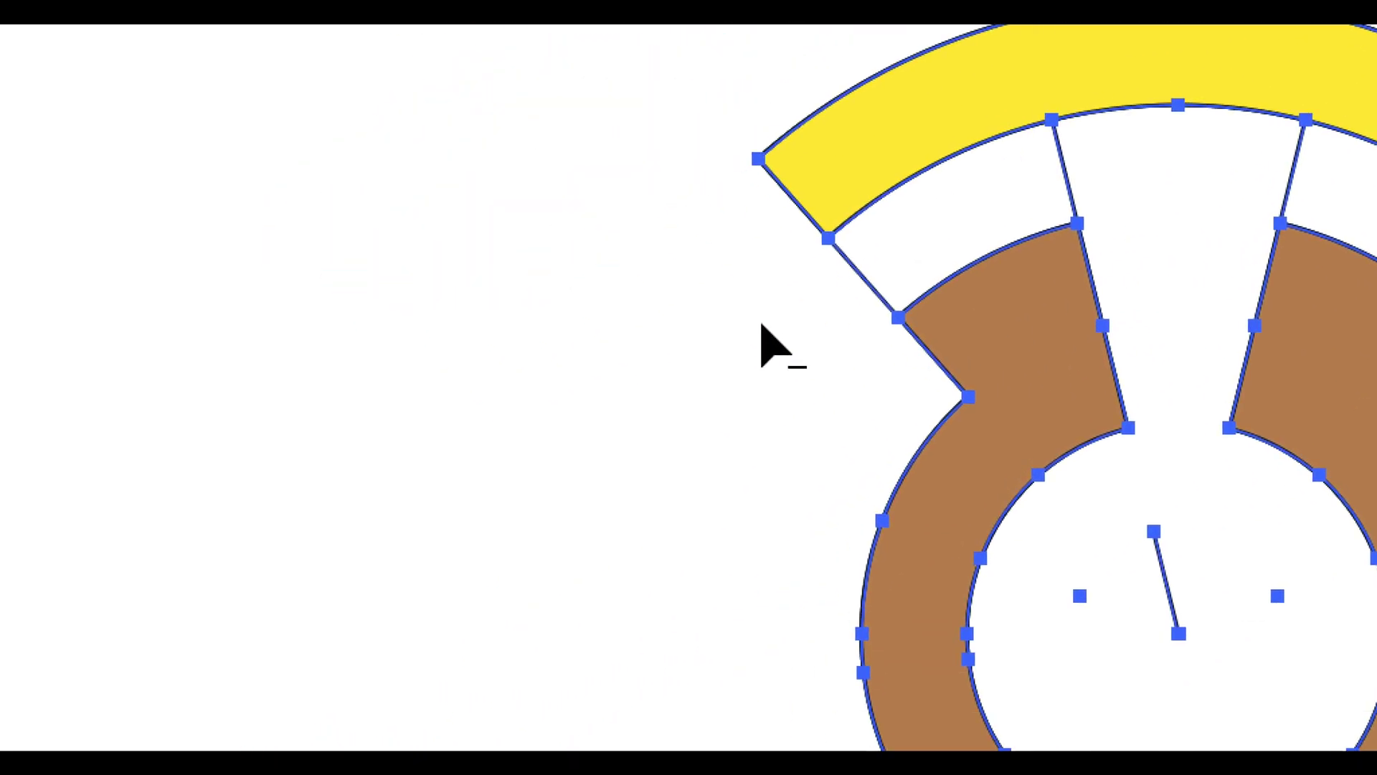
Erase the leftover lines below the yellow arc, the outer right-hand arc and the last centre spoke with Shape Builder
drag(413, 147, 581, 63)
mouse_move(795, 310)
mouse_down()
mouse_move(830, 292)
mouse_move(892, 298)
mouse_move(913, 322)
mouse_up()
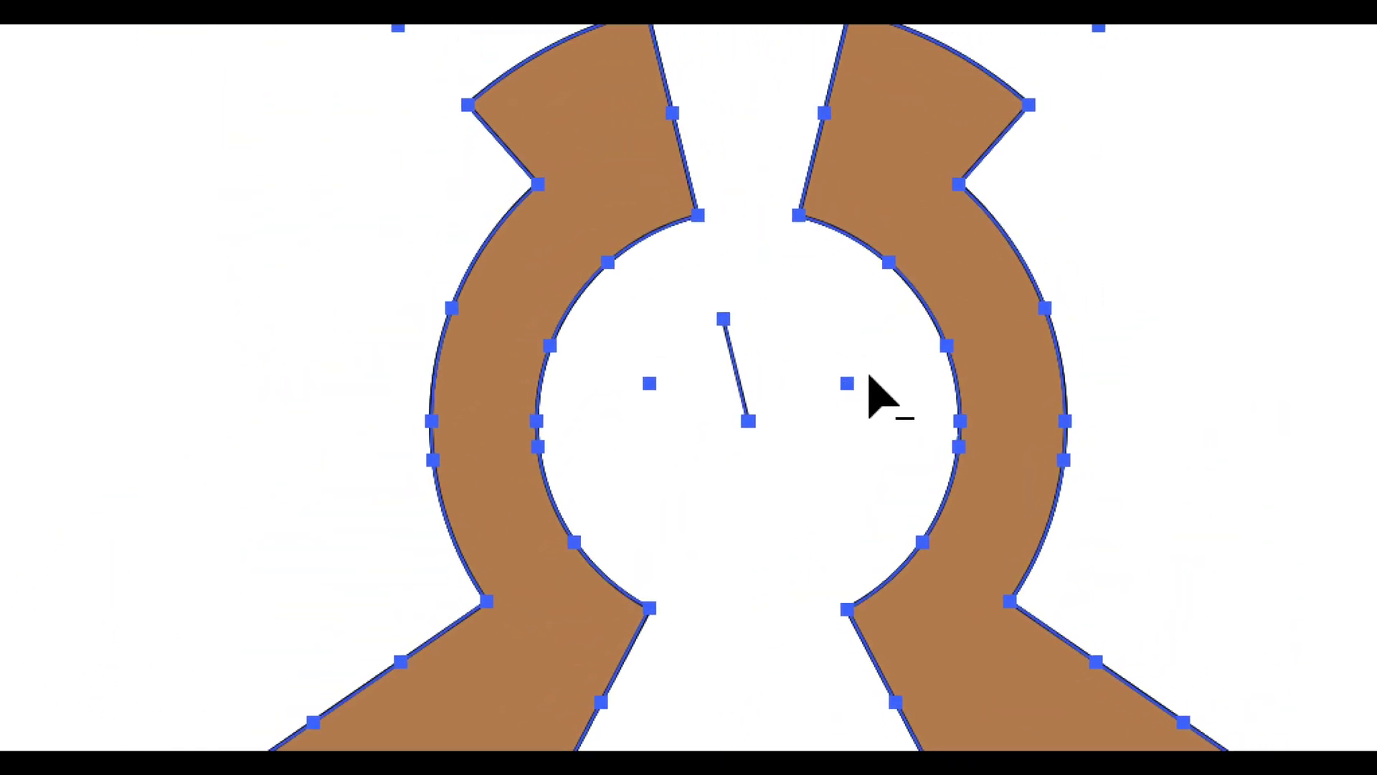
drag(853, 381, 832, 381)
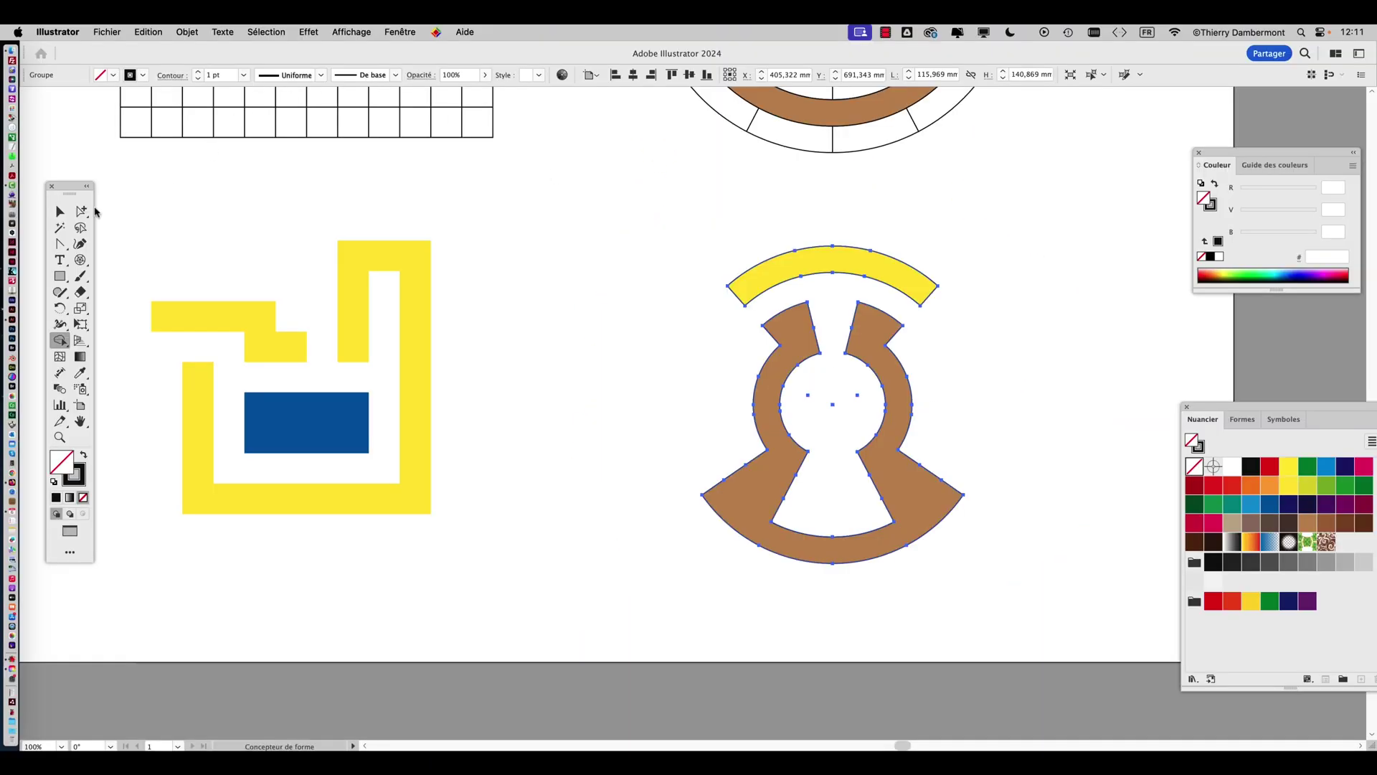
Select the stray anchor points in the centre of the brown ring with Direct Selection and delete them
click(81, 211)
click(813, 386)
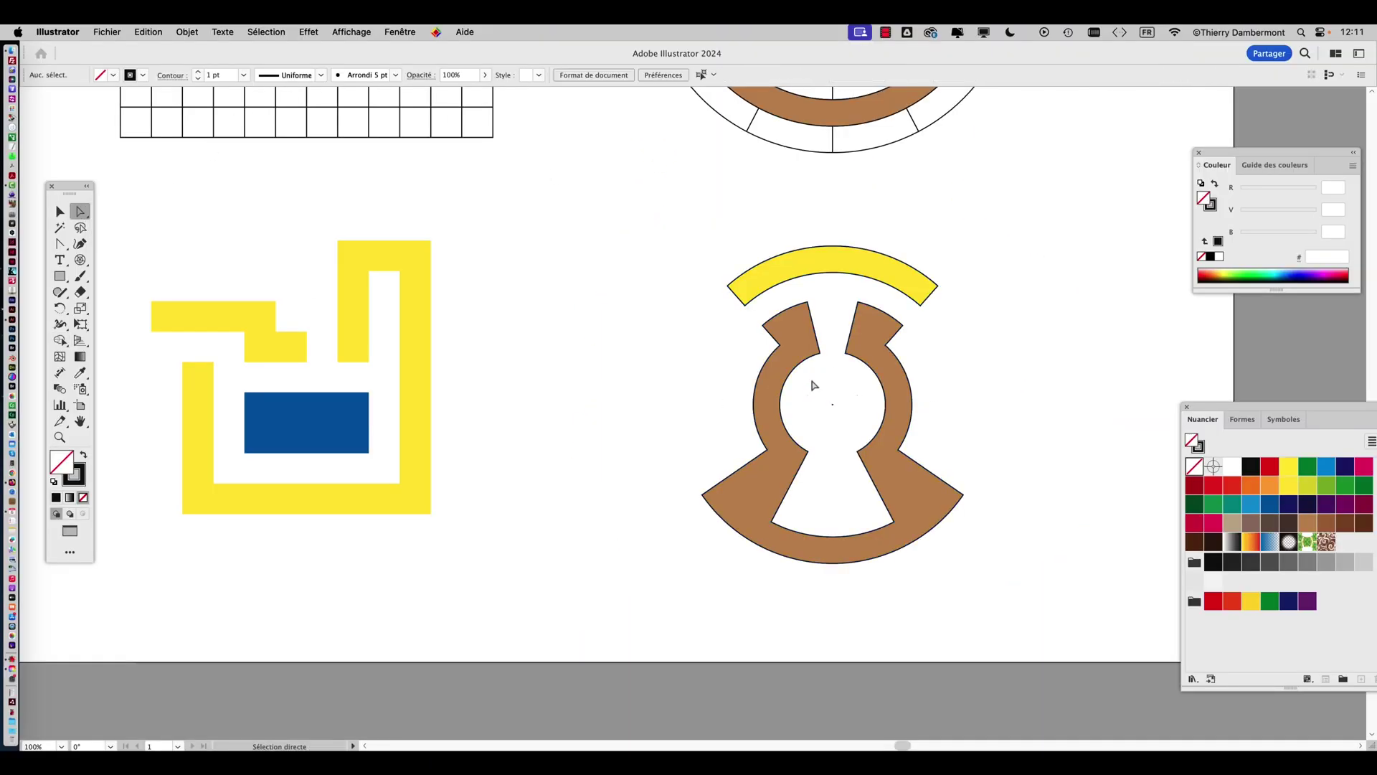
drag(776, 372, 1018, 534)
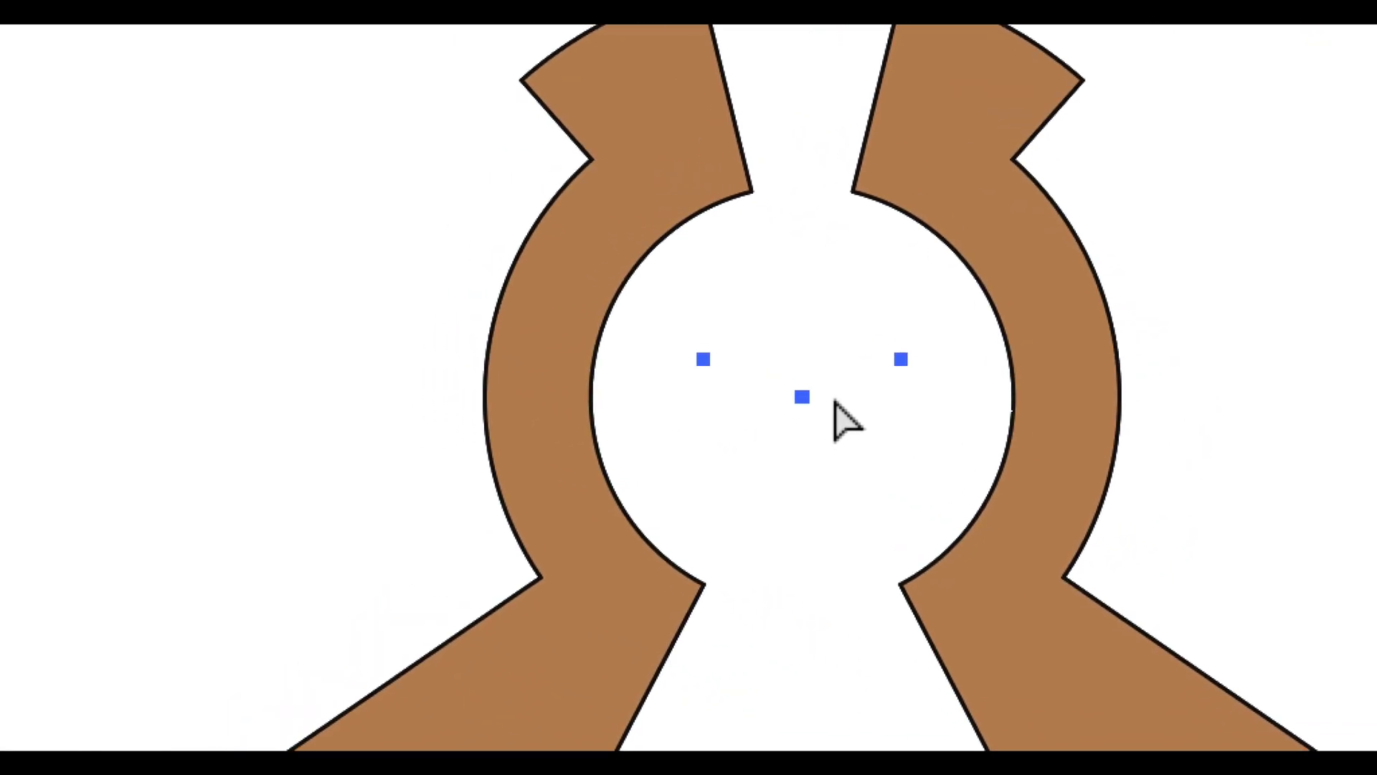
key(Delete)
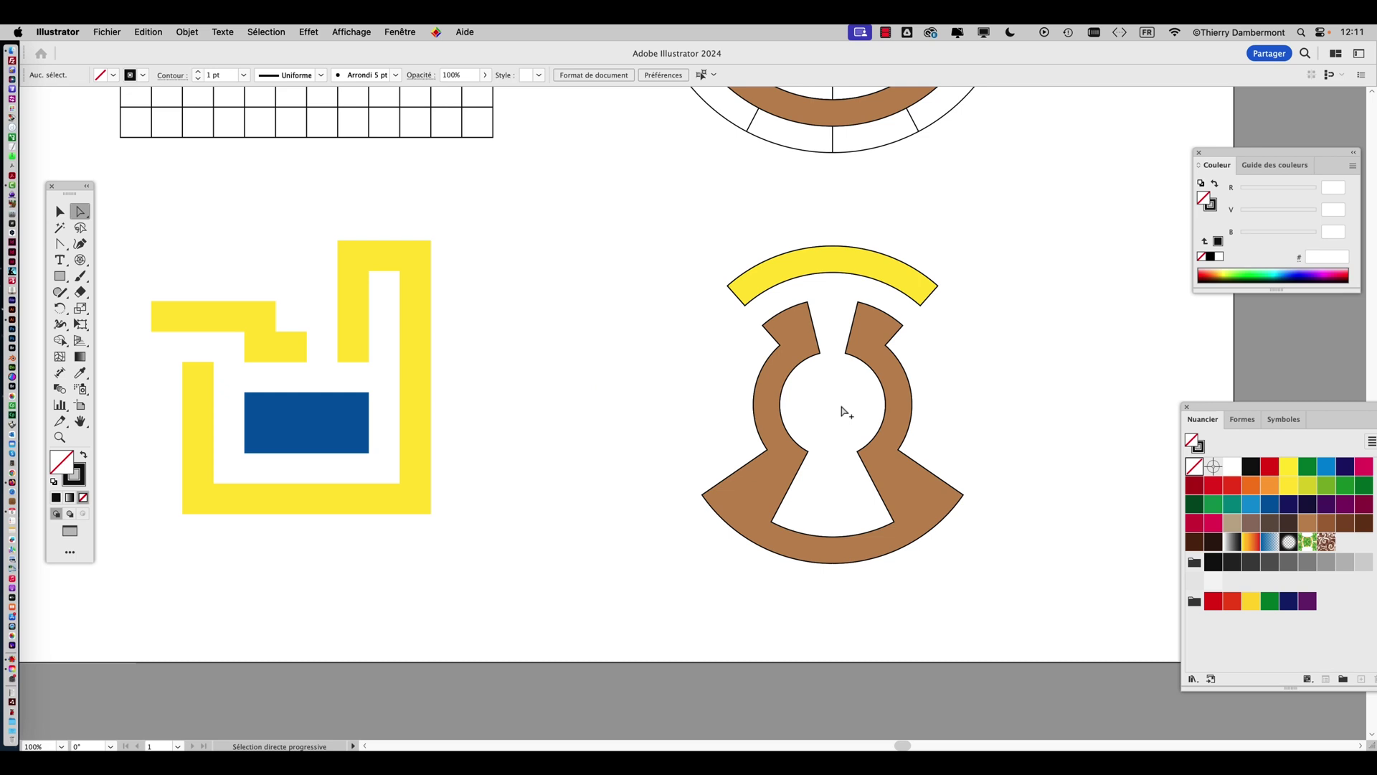
Save the document under the name Sans titre - 9.ai in Adobe Illustrator (ai) format, accepting the save options
scroll(845, 411, down, 1)
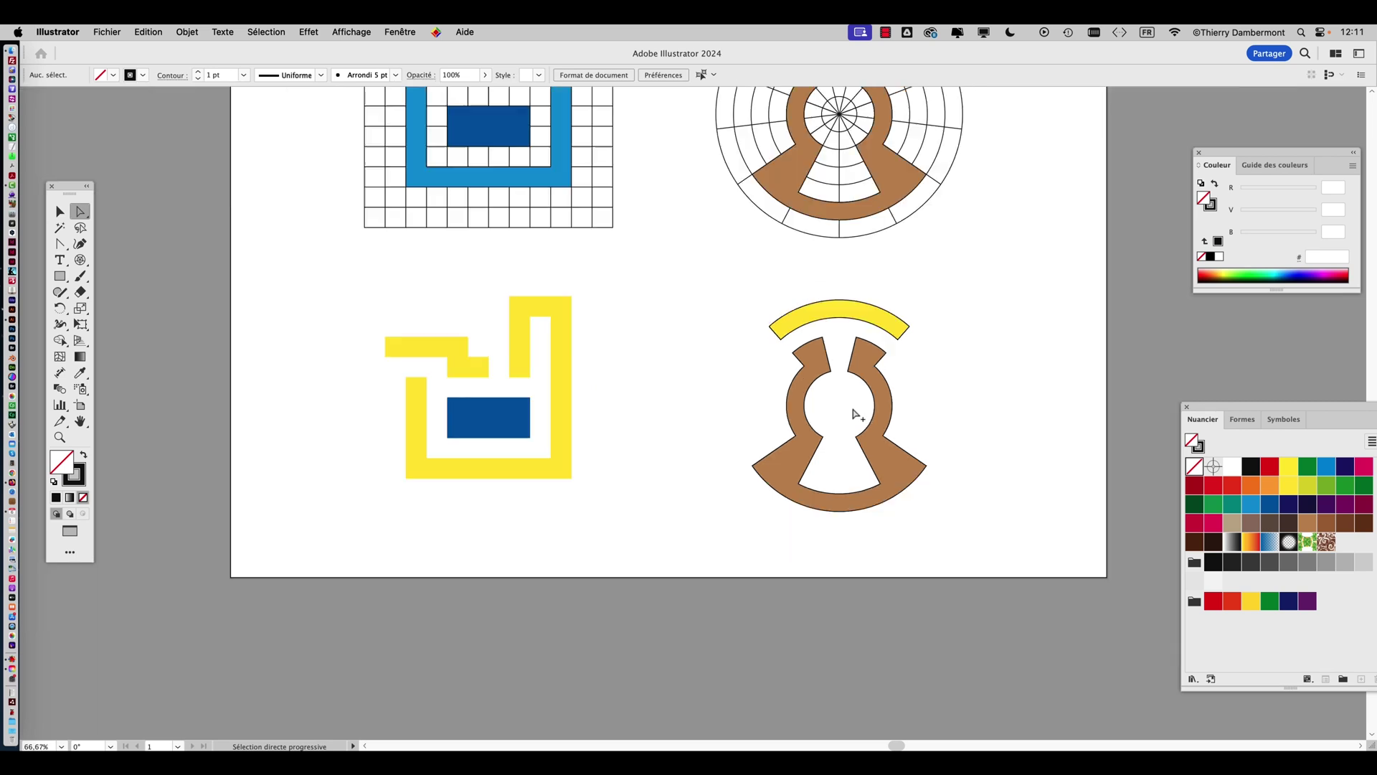
click(107, 31)
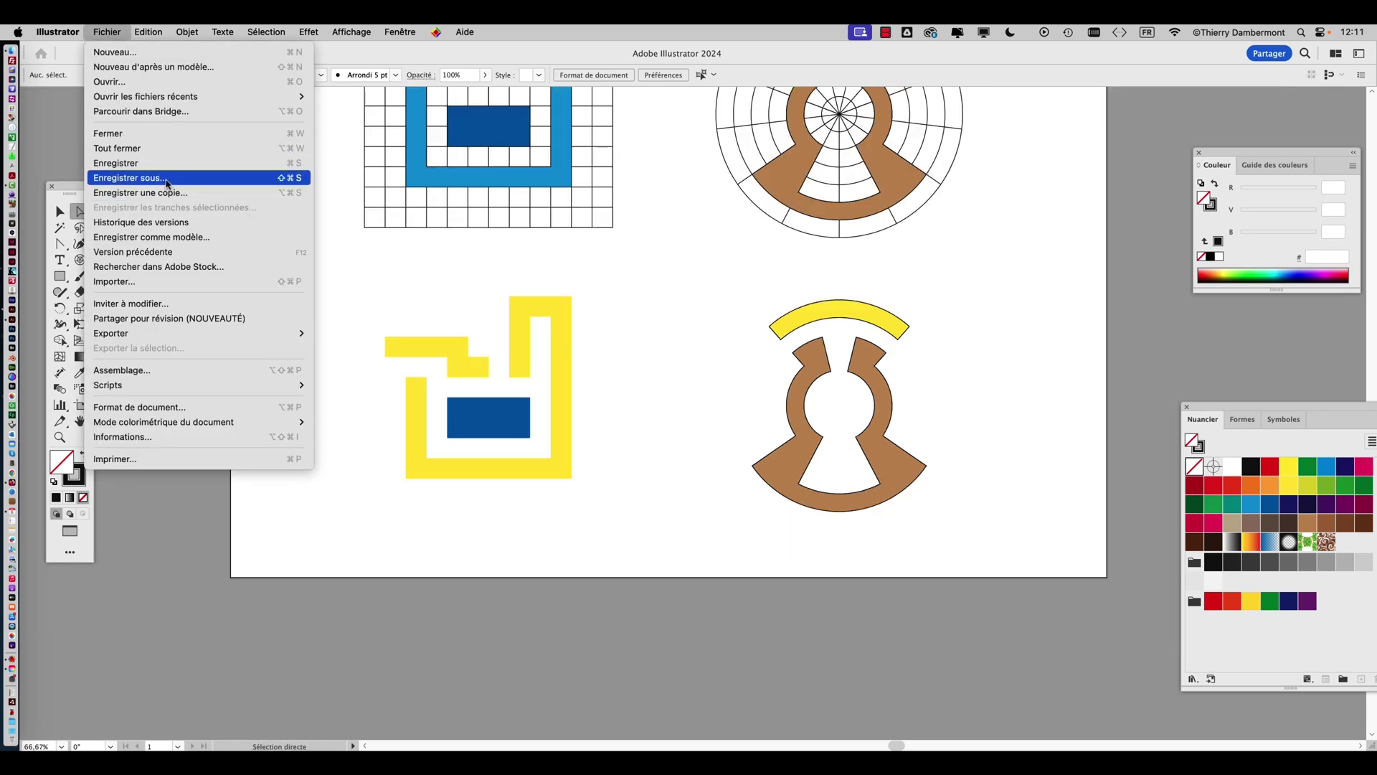
click(167, 178)
click(805, 125)
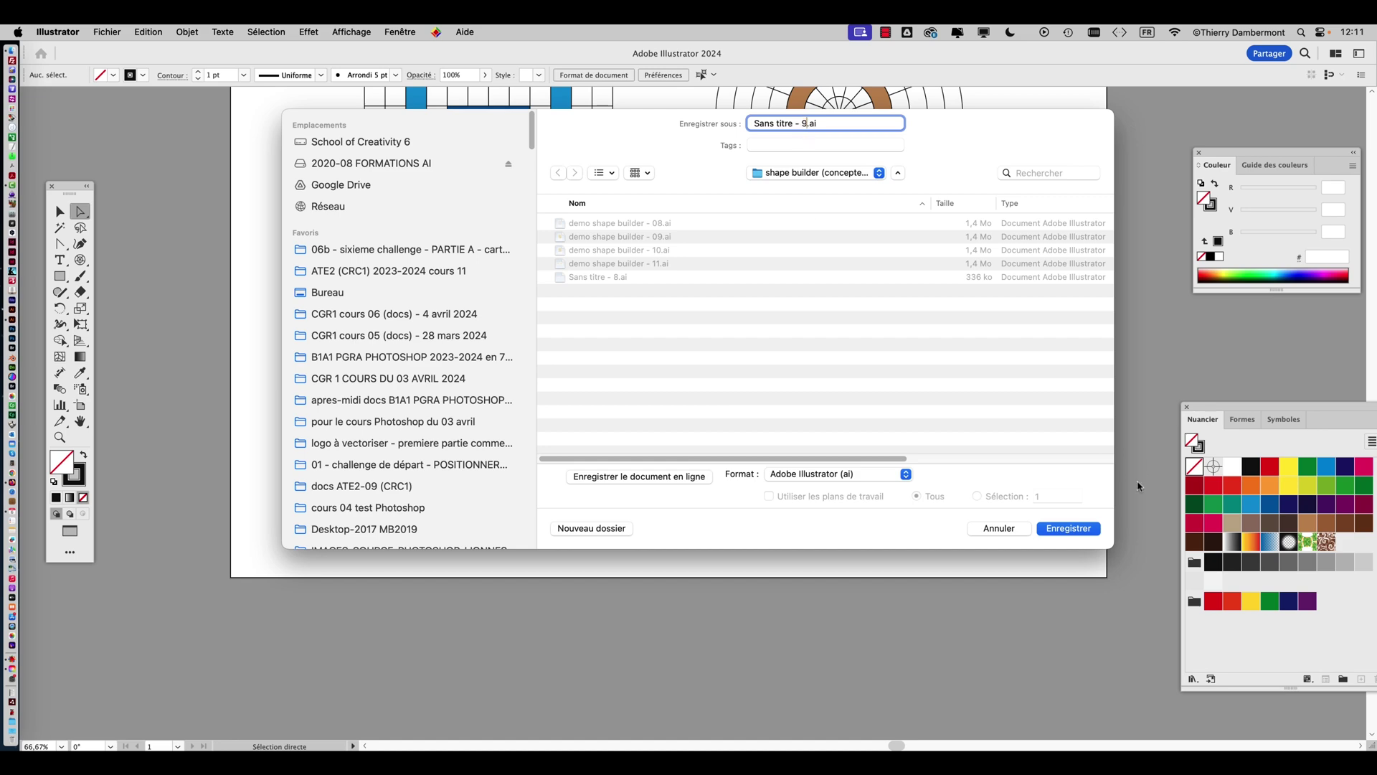
click(1069, 529)
key(Return)
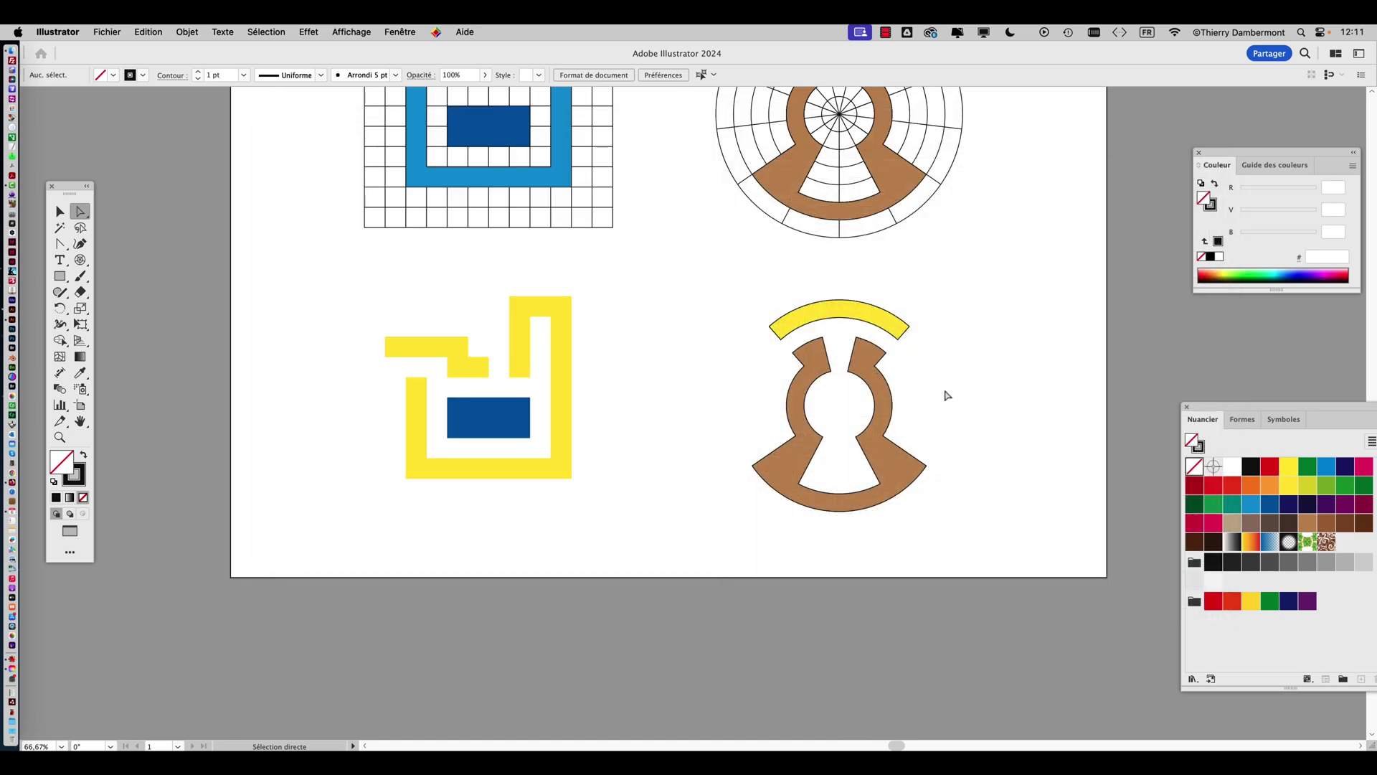